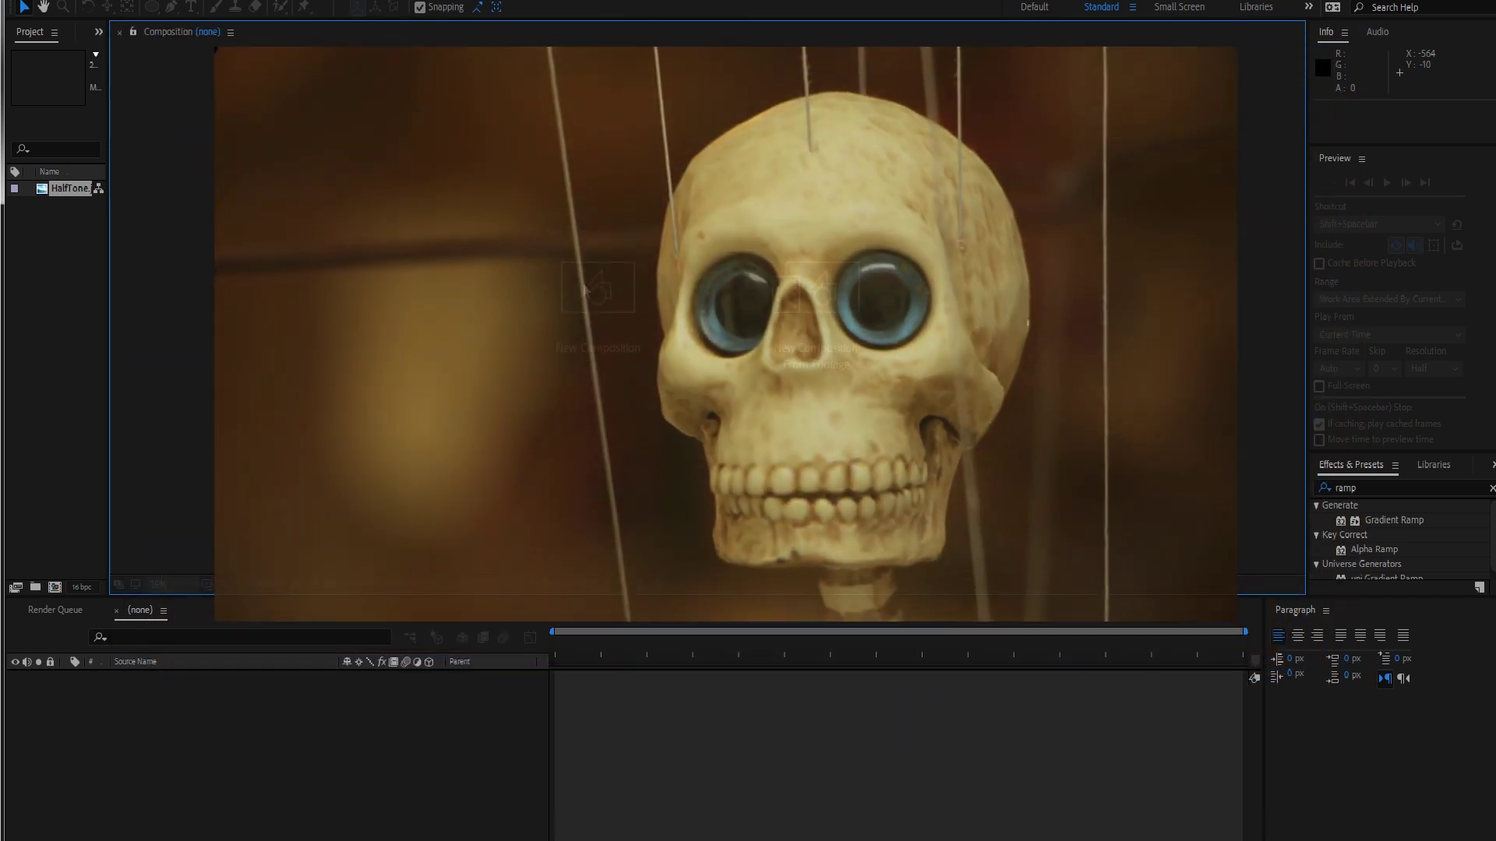
- Create Comp 1 as a new 1920×1080, 24 fps composition
left_click(584, 291)
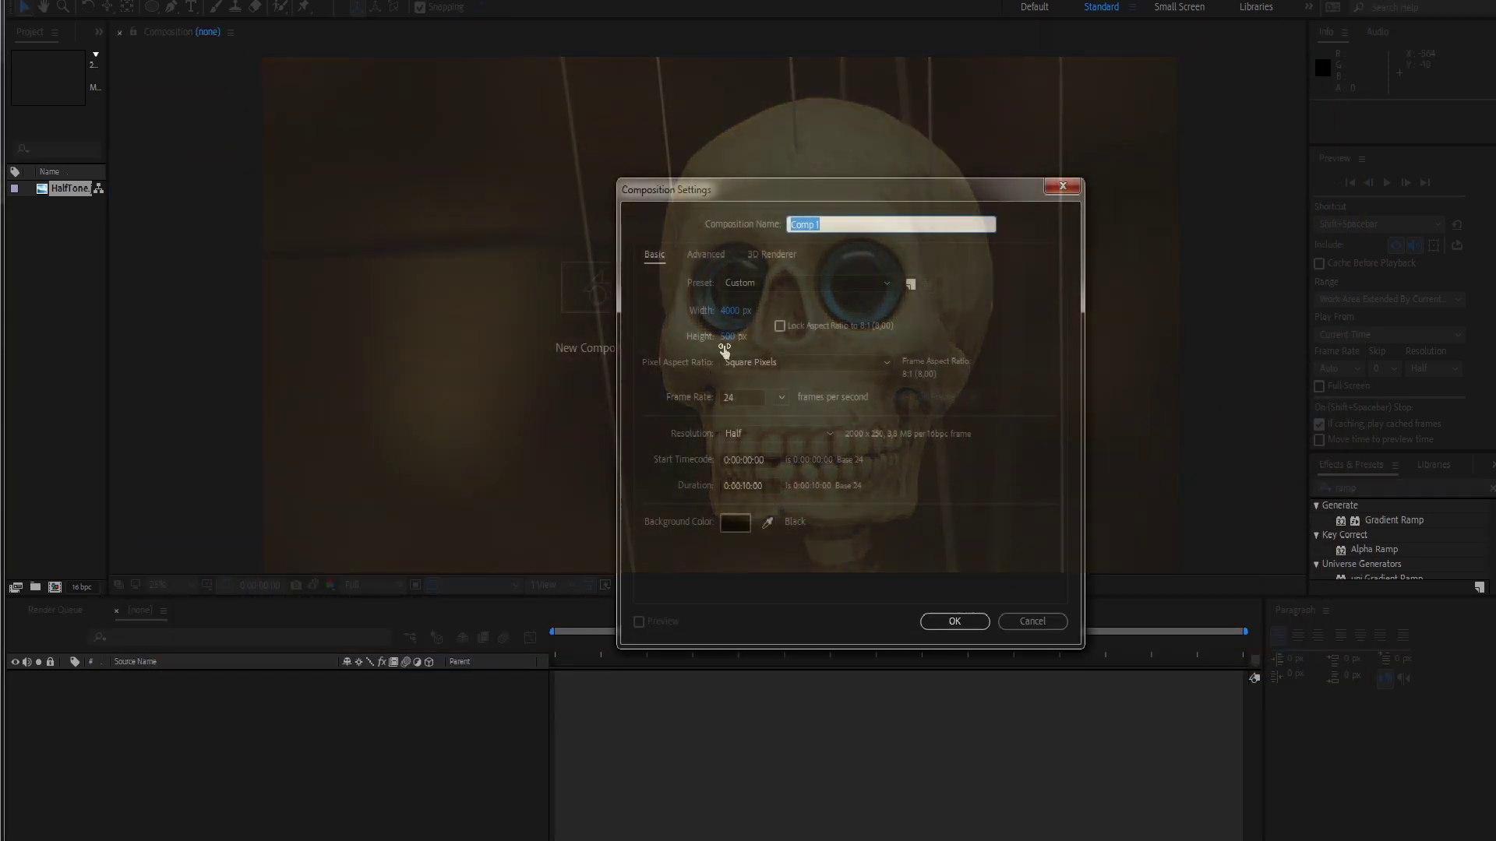
left_click(731, 310)
type("1")
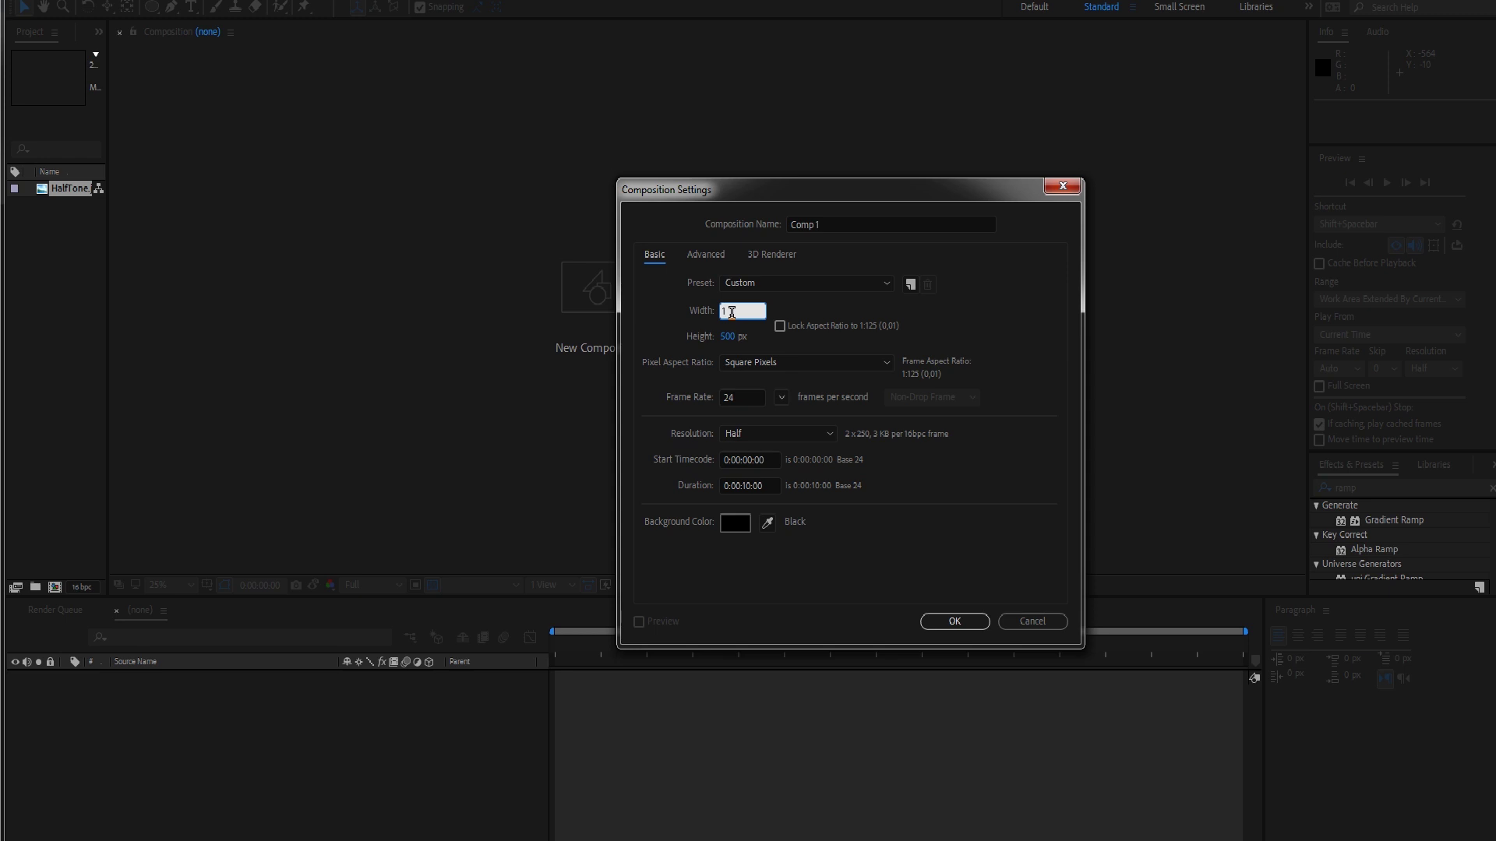
type("920")
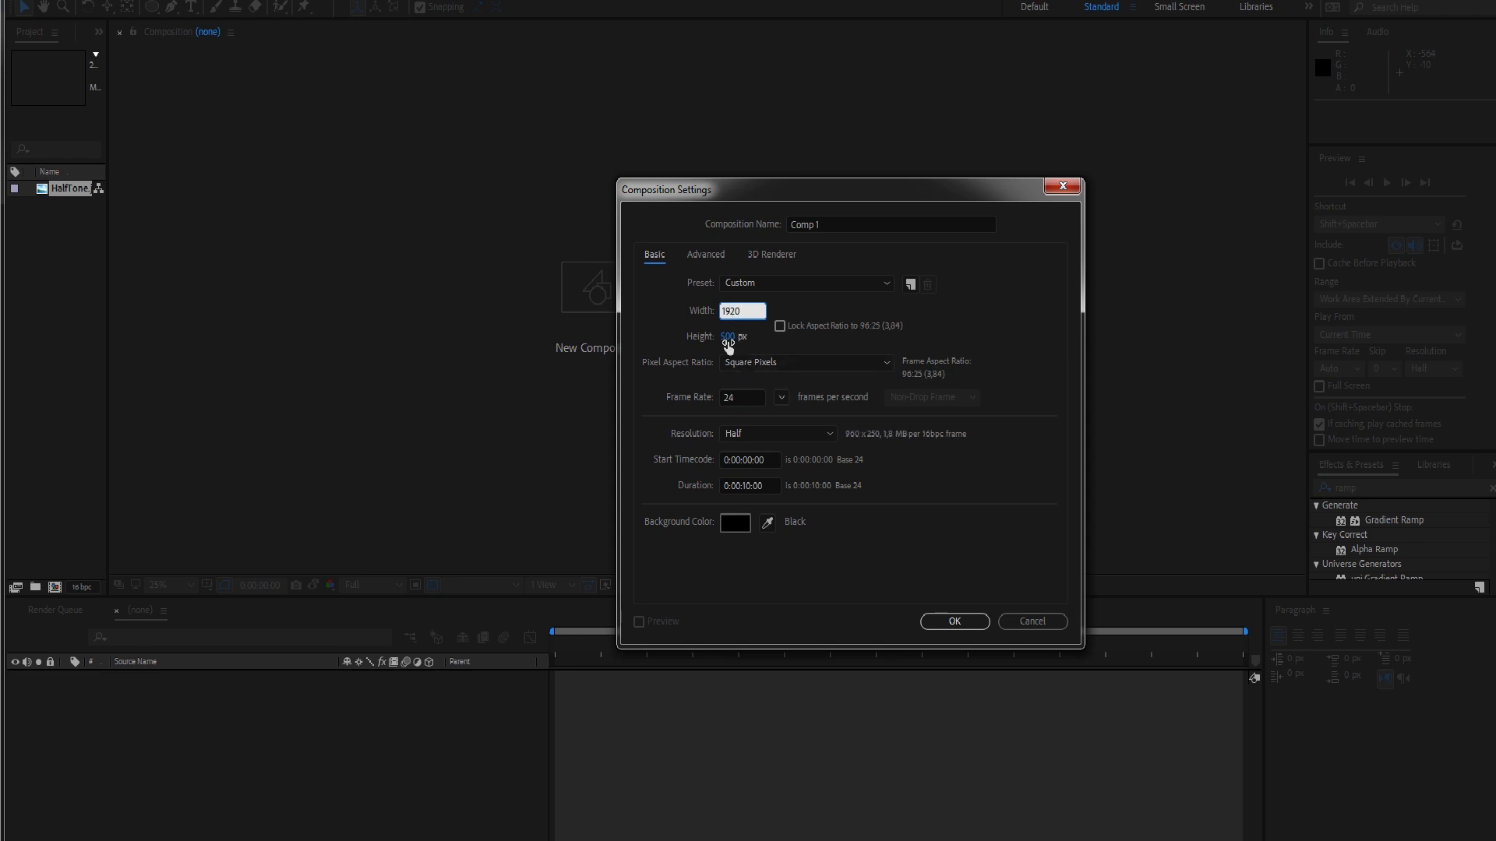
left_click(727, 336)
type("180")
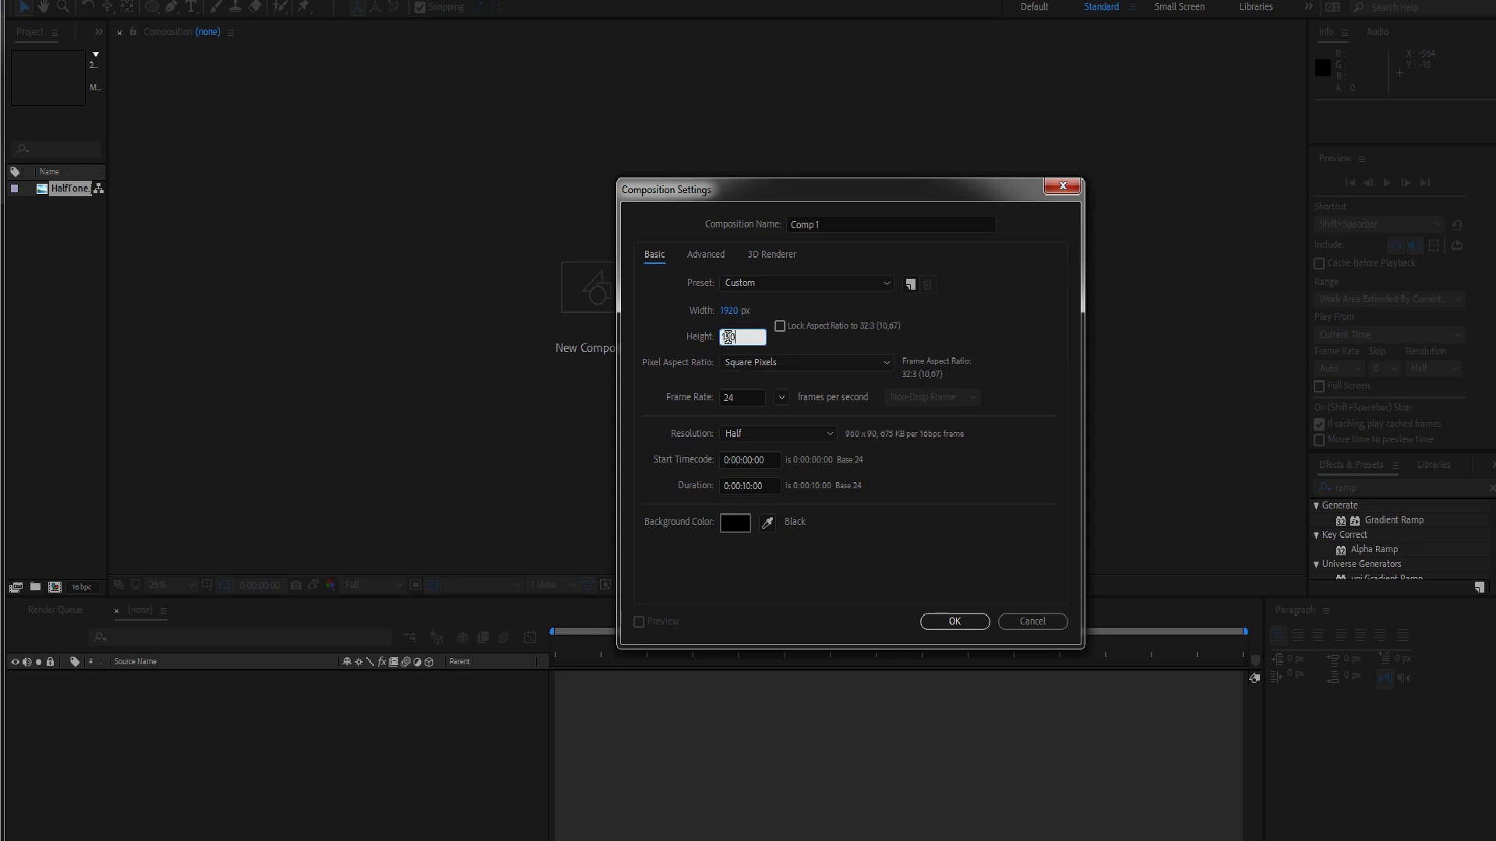
type("4")
type("1080")
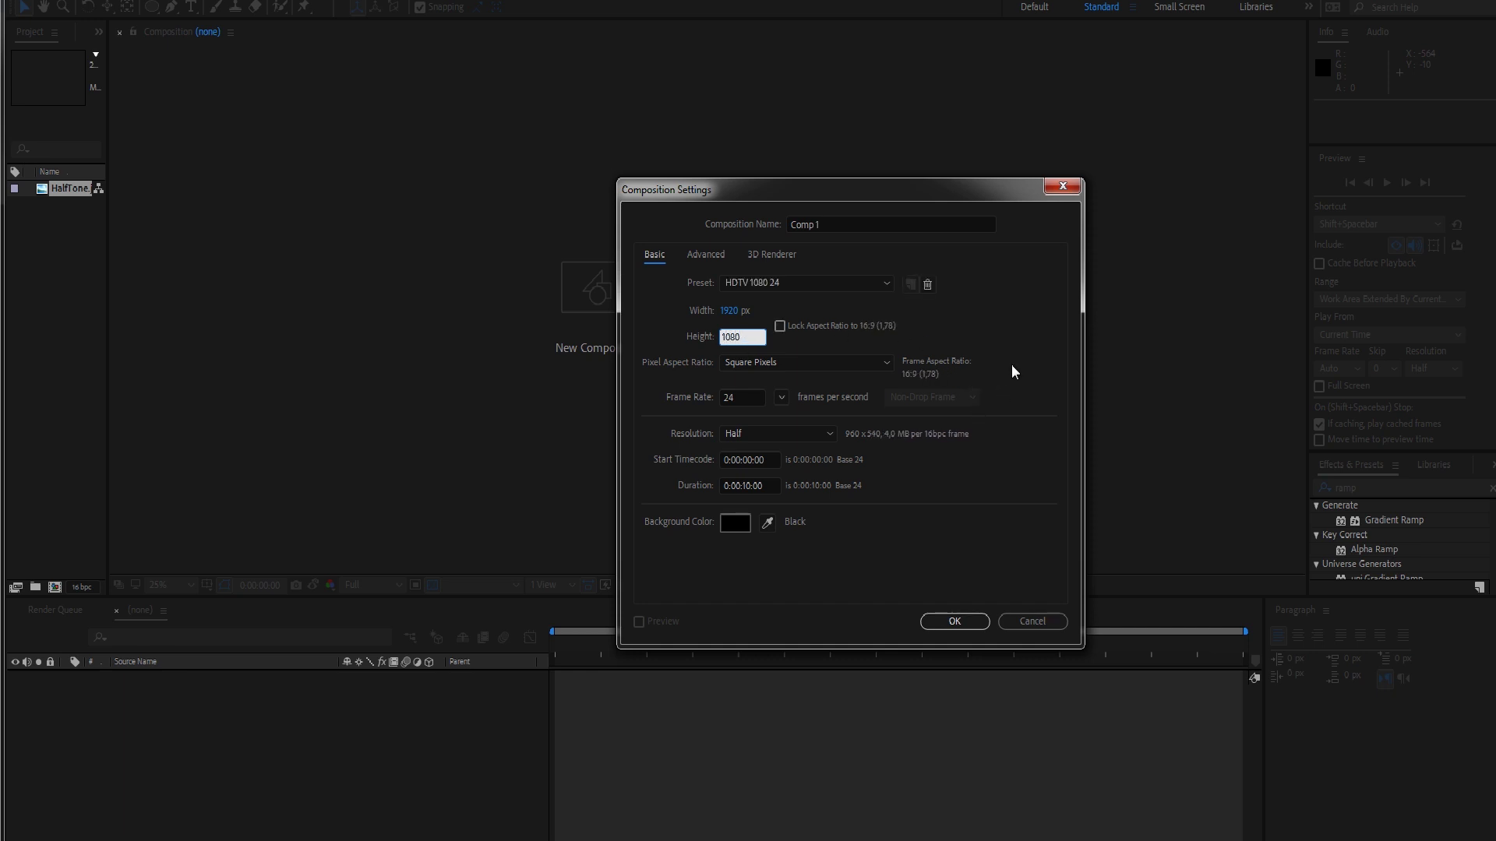
key("Return")
left_click(965, 624)
left_click_drag(107, 223, 257, 243)
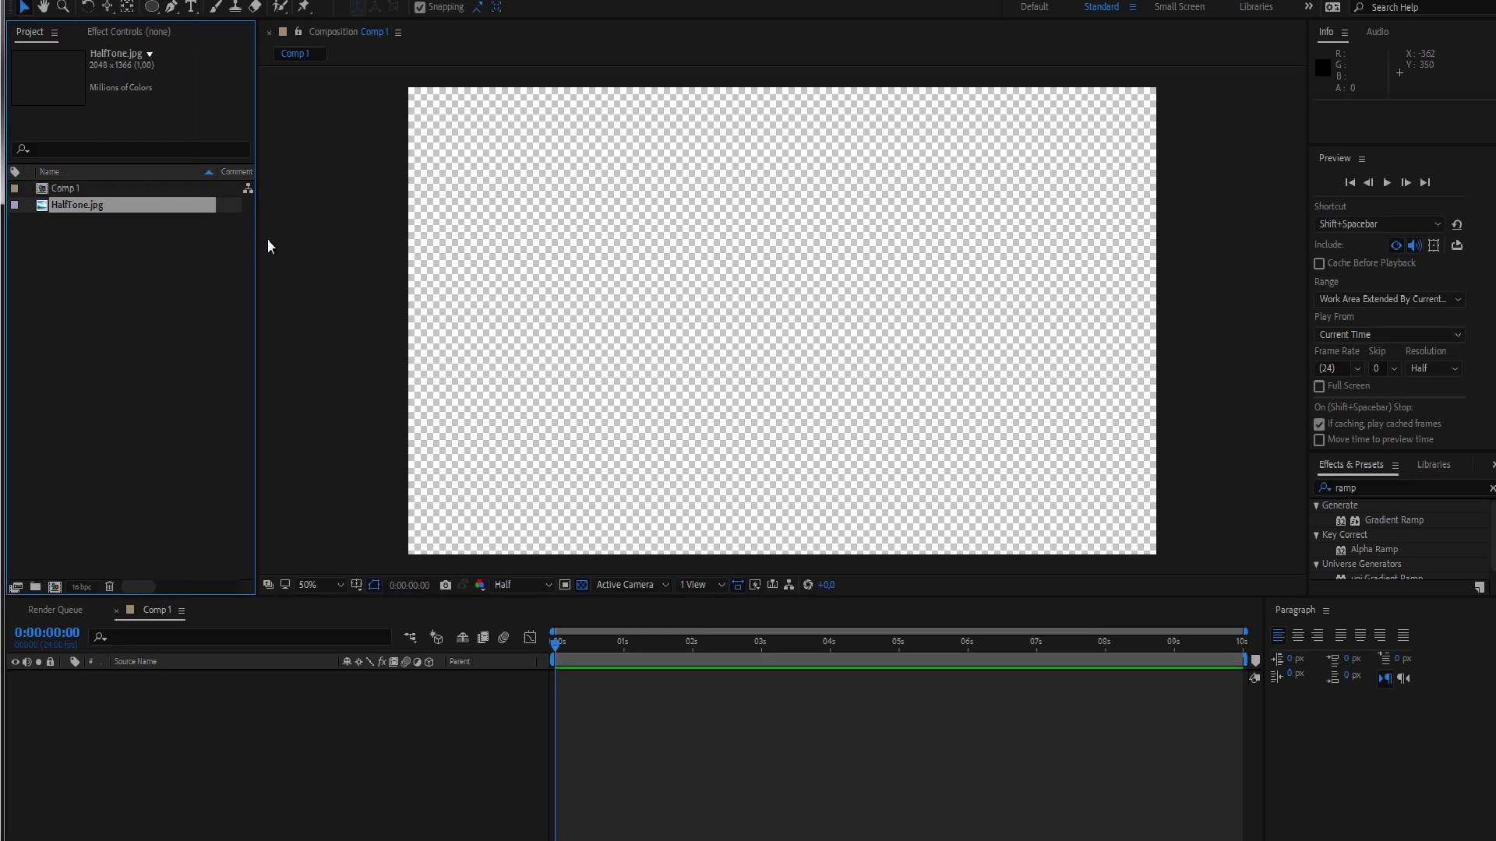
- Create another 1920×1080 composition and name it 'Source'
left_click(96, 1)
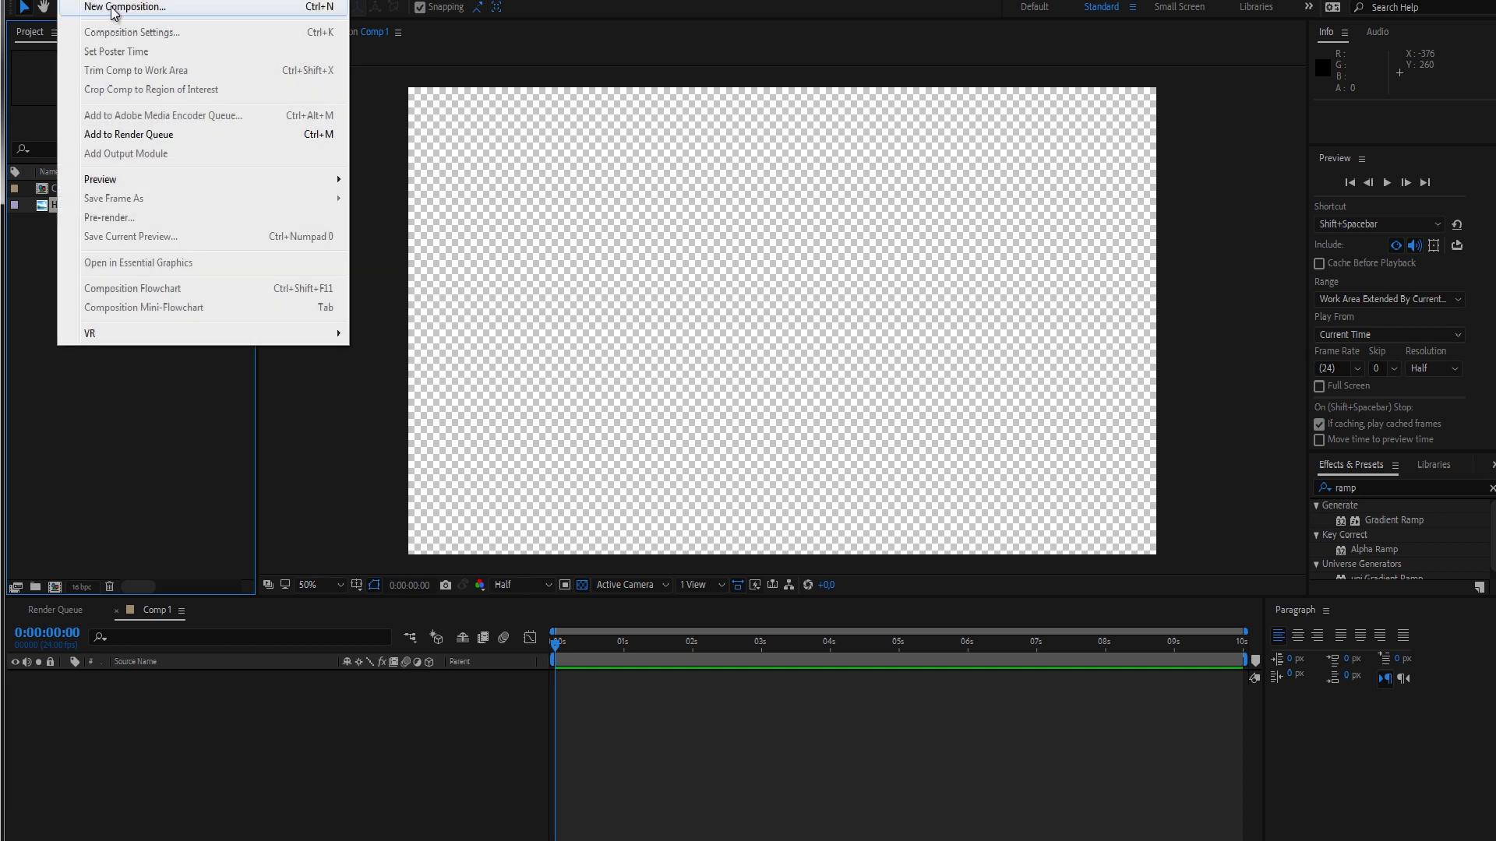
left_click(113, 9)
type("Source")
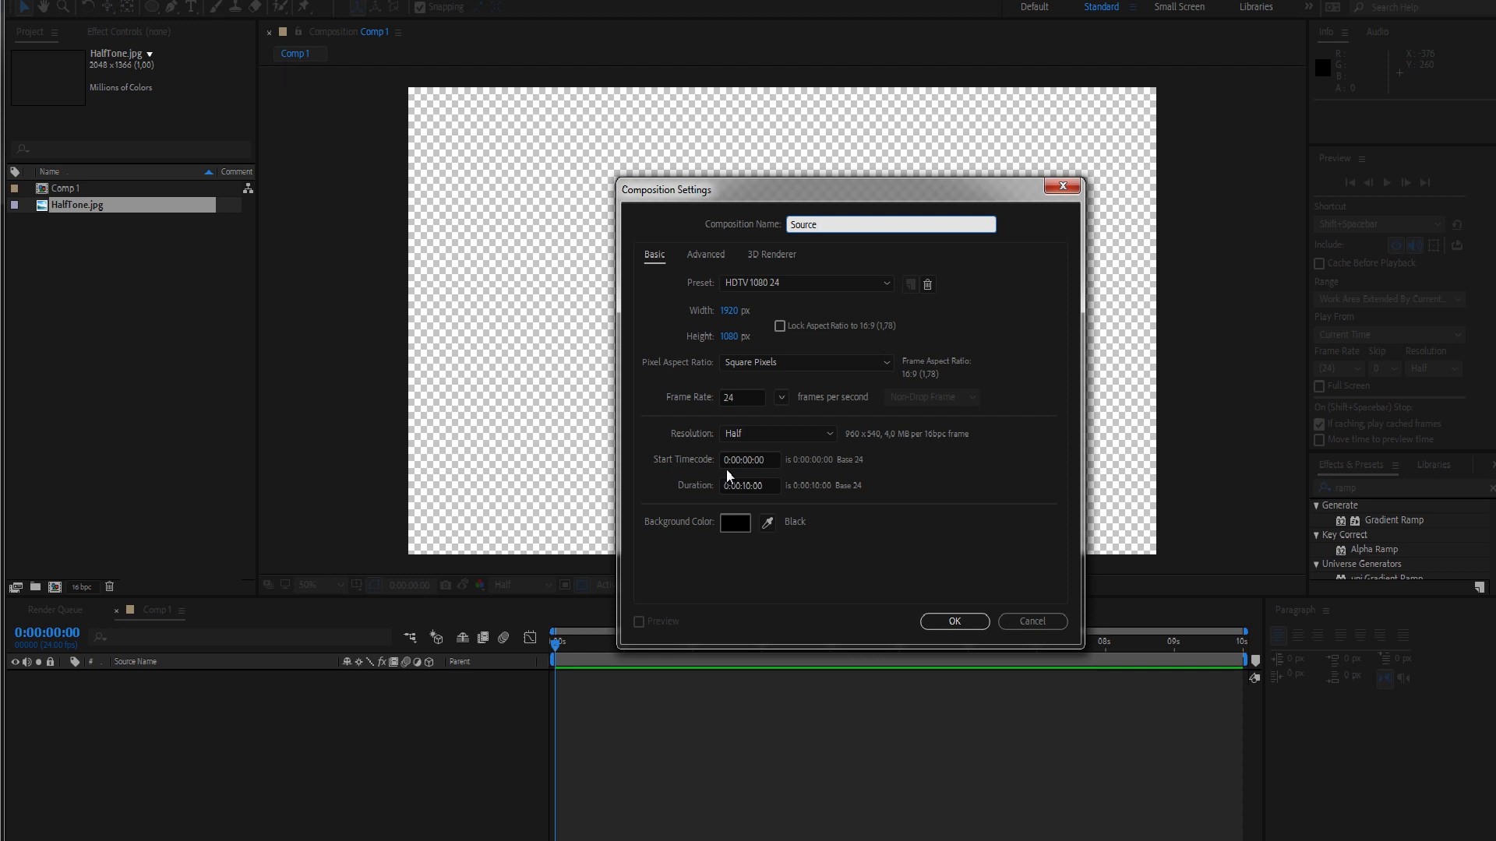
left_click(970, 620)
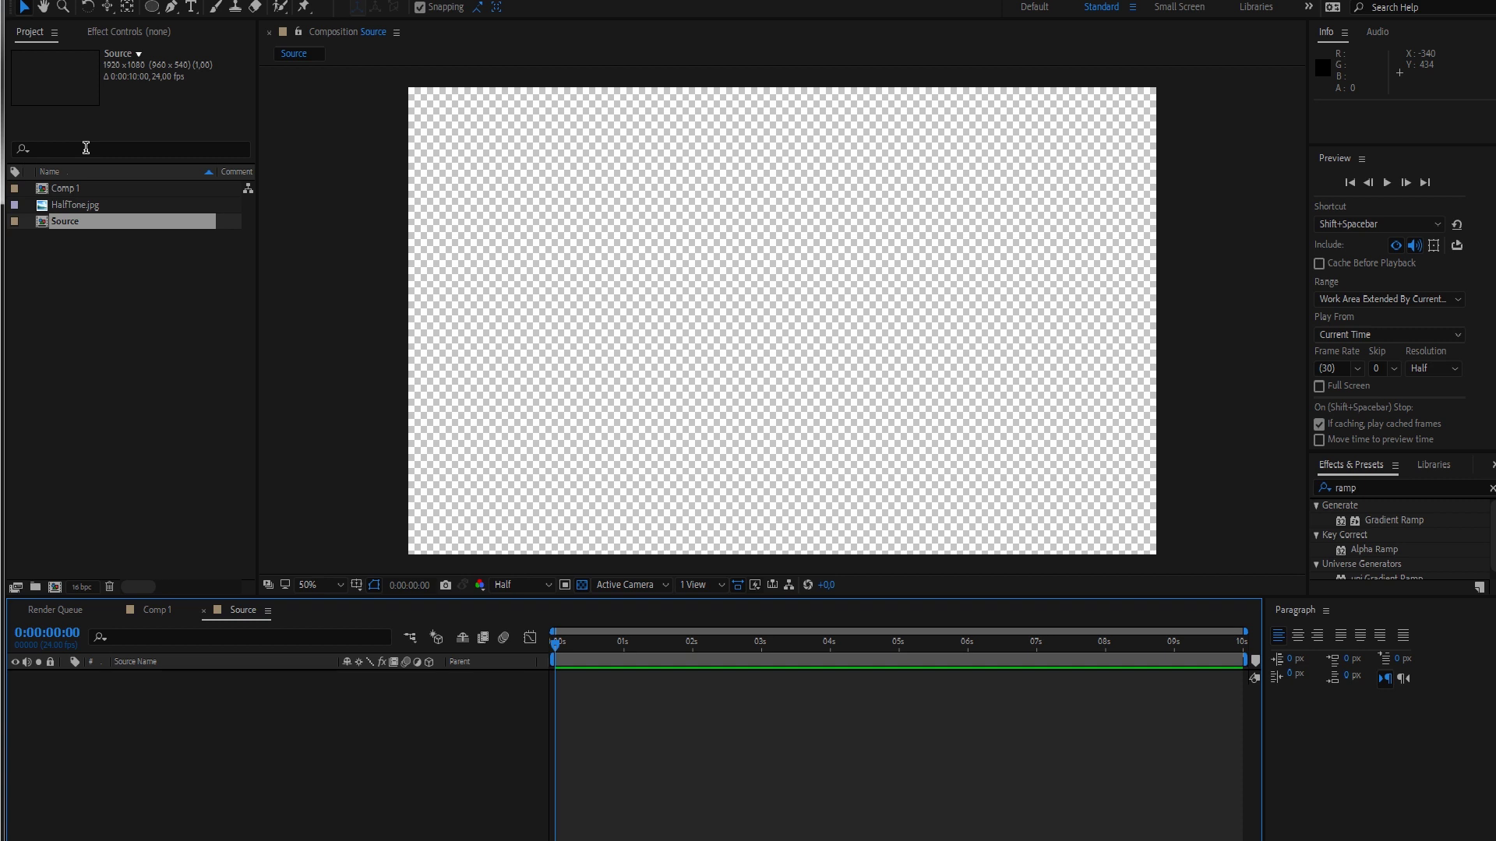
- Place HalfTone.jpg into the Source composition and fit the view at 50%
left_click(88, 206)
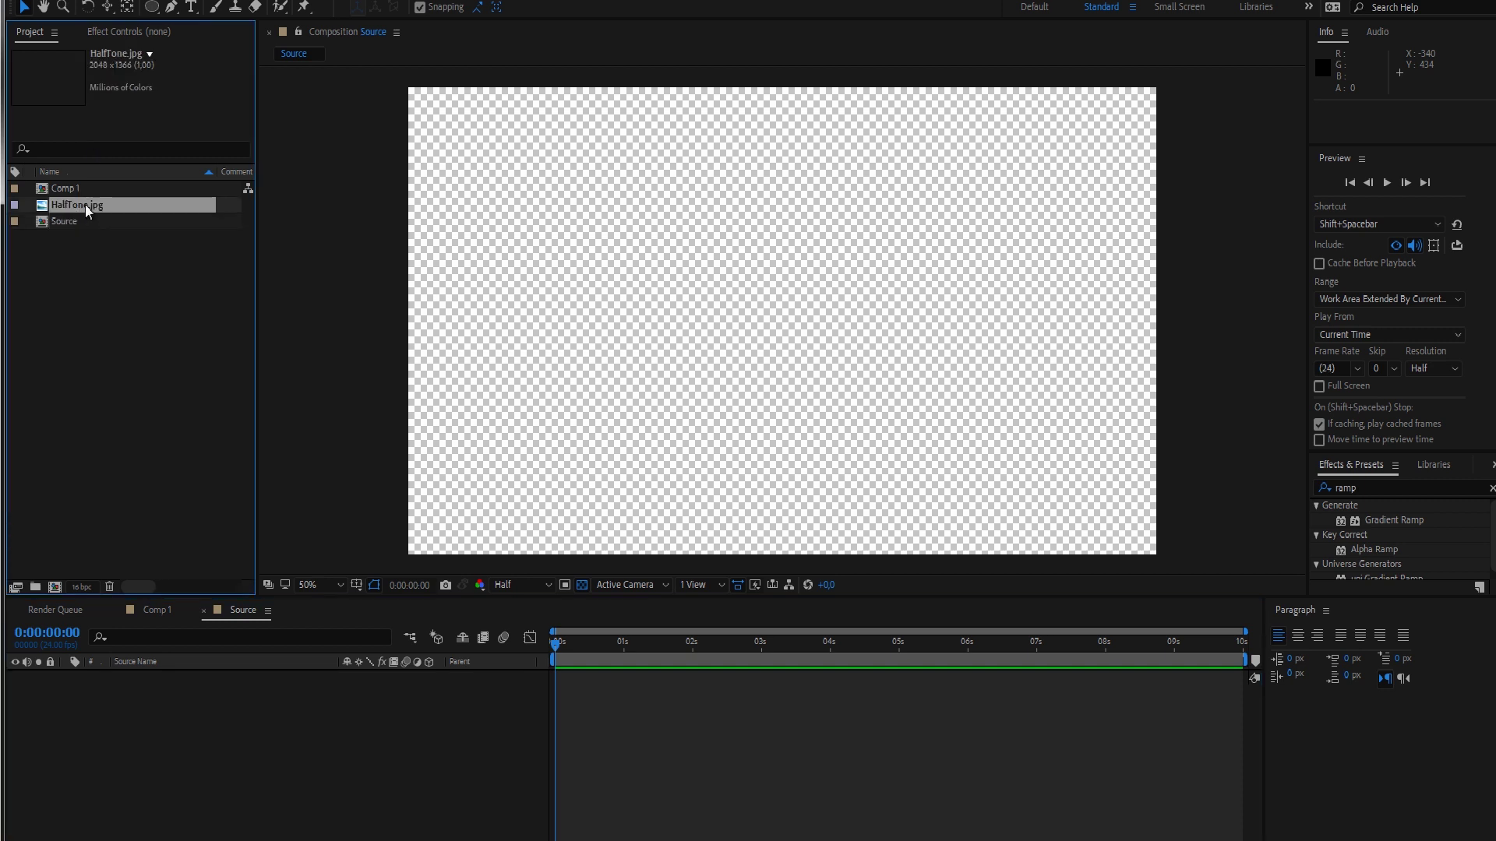
left_click_drag(83, 203, 257, 708)
key("comma")
key("comma")
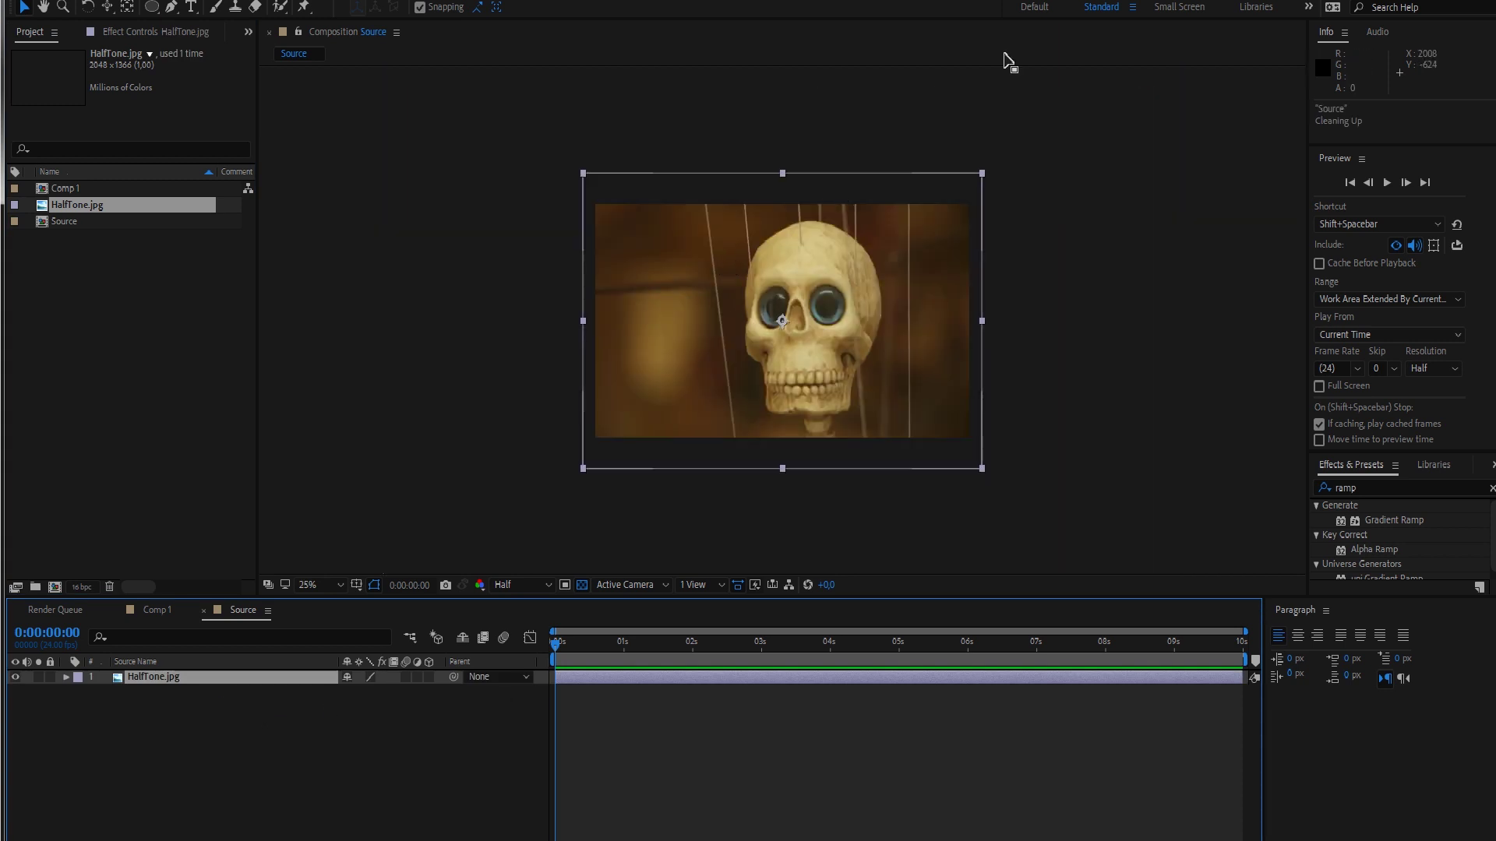
left_click(955, 186)
key("period")
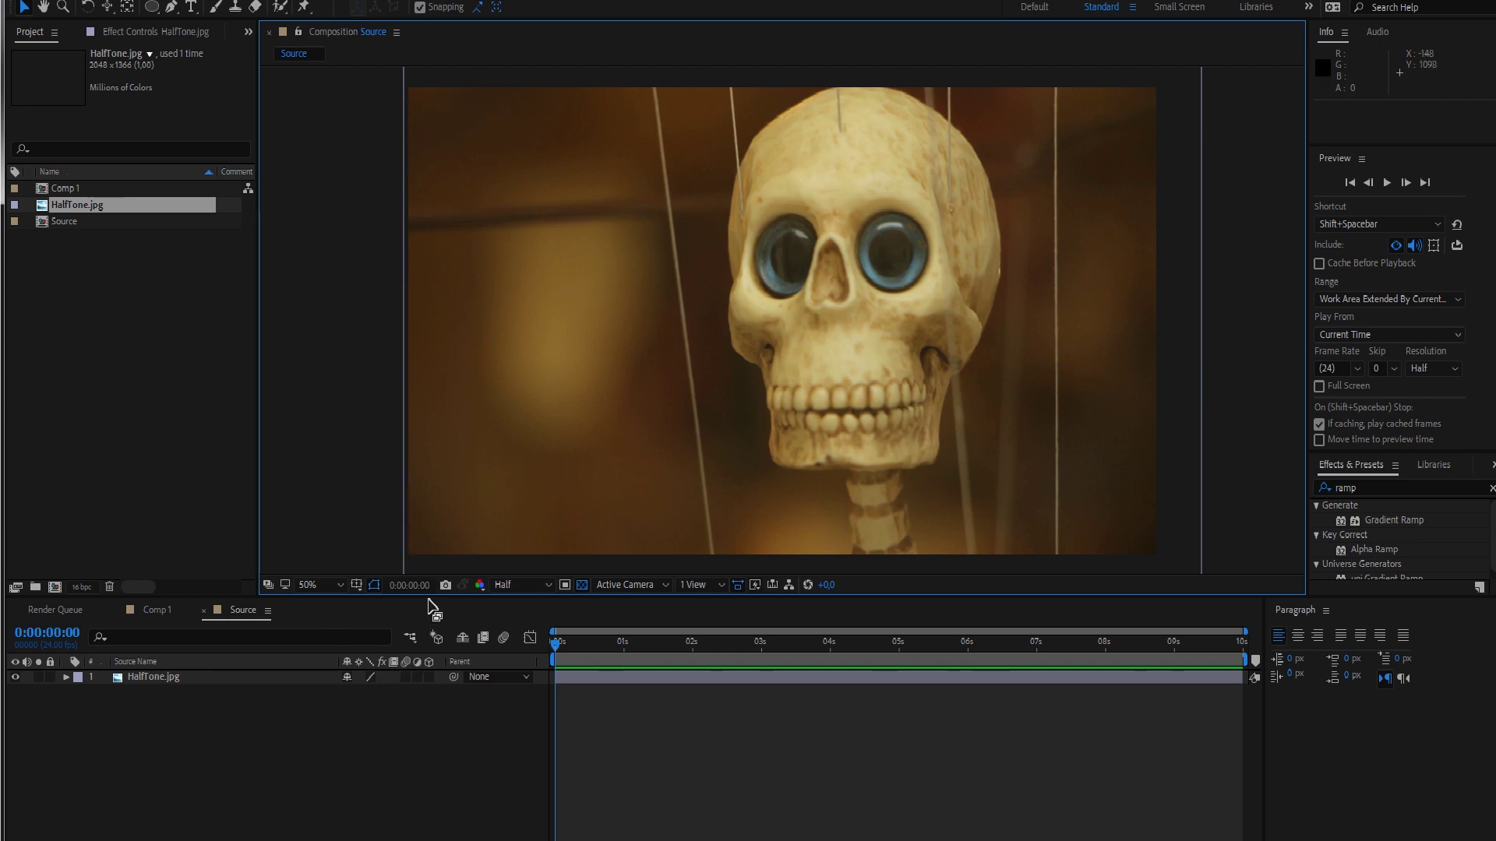
left_click_drag(430, 599, 436, 659)
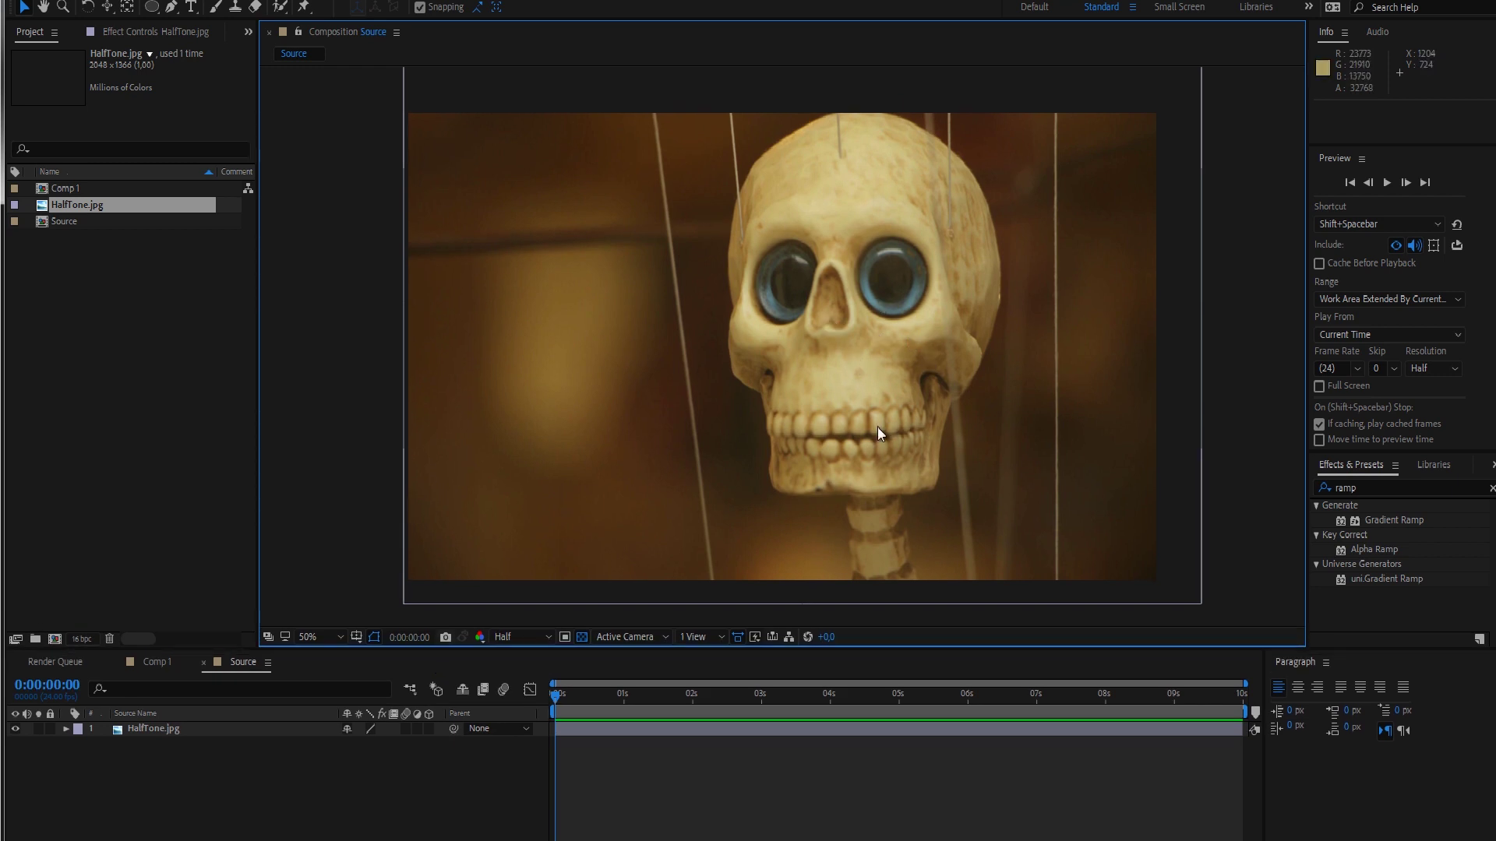
- Apply Brightness & Contrast to HalfTone.jpg and raise Contrast to 40
left_click(1404, 484)
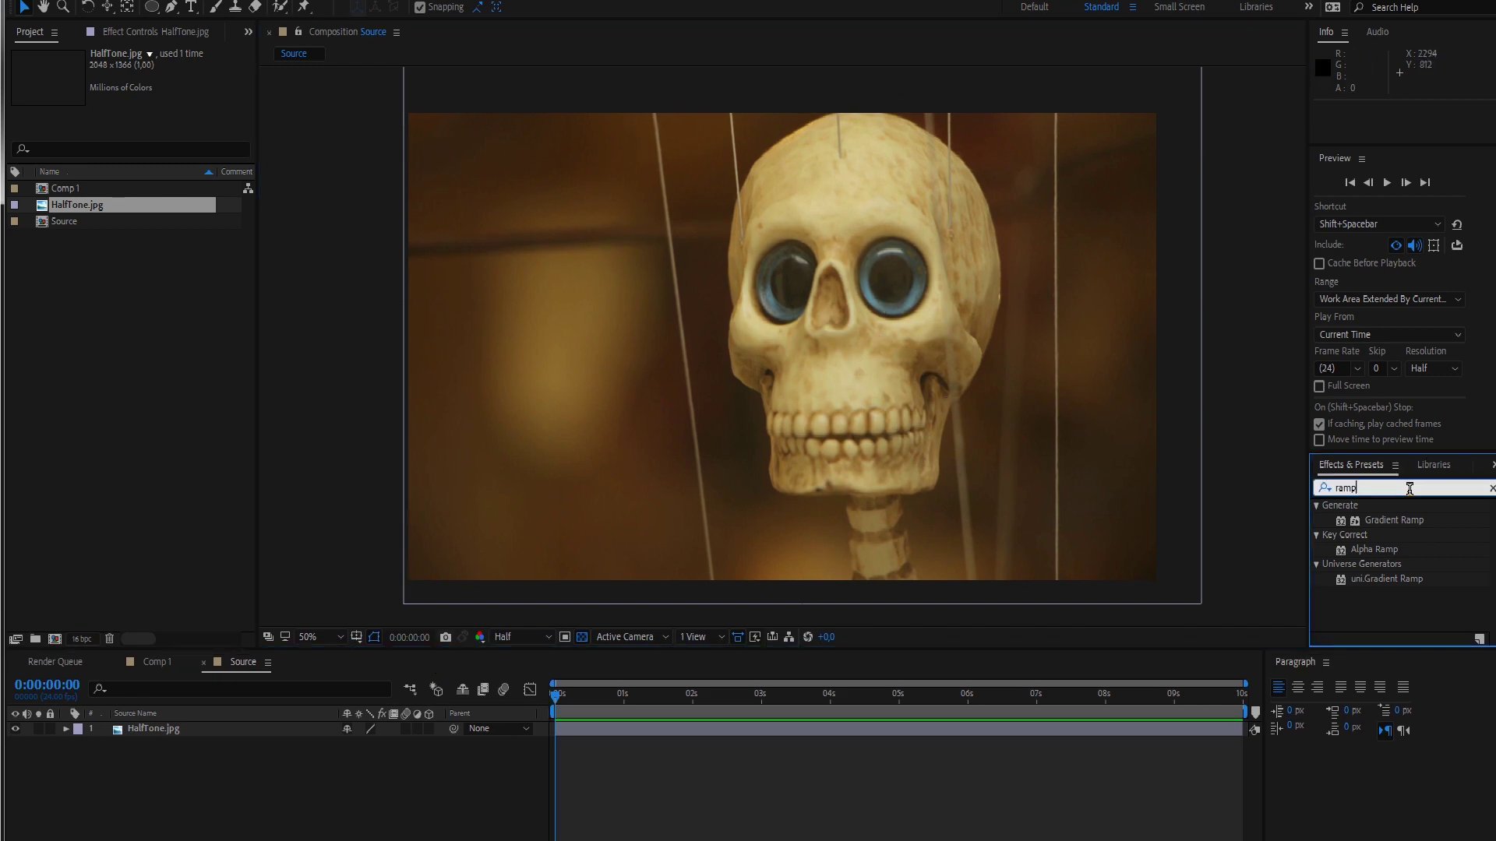
key("BackSpace")
type("contra")
scroll(1405, 611, "down", 3)
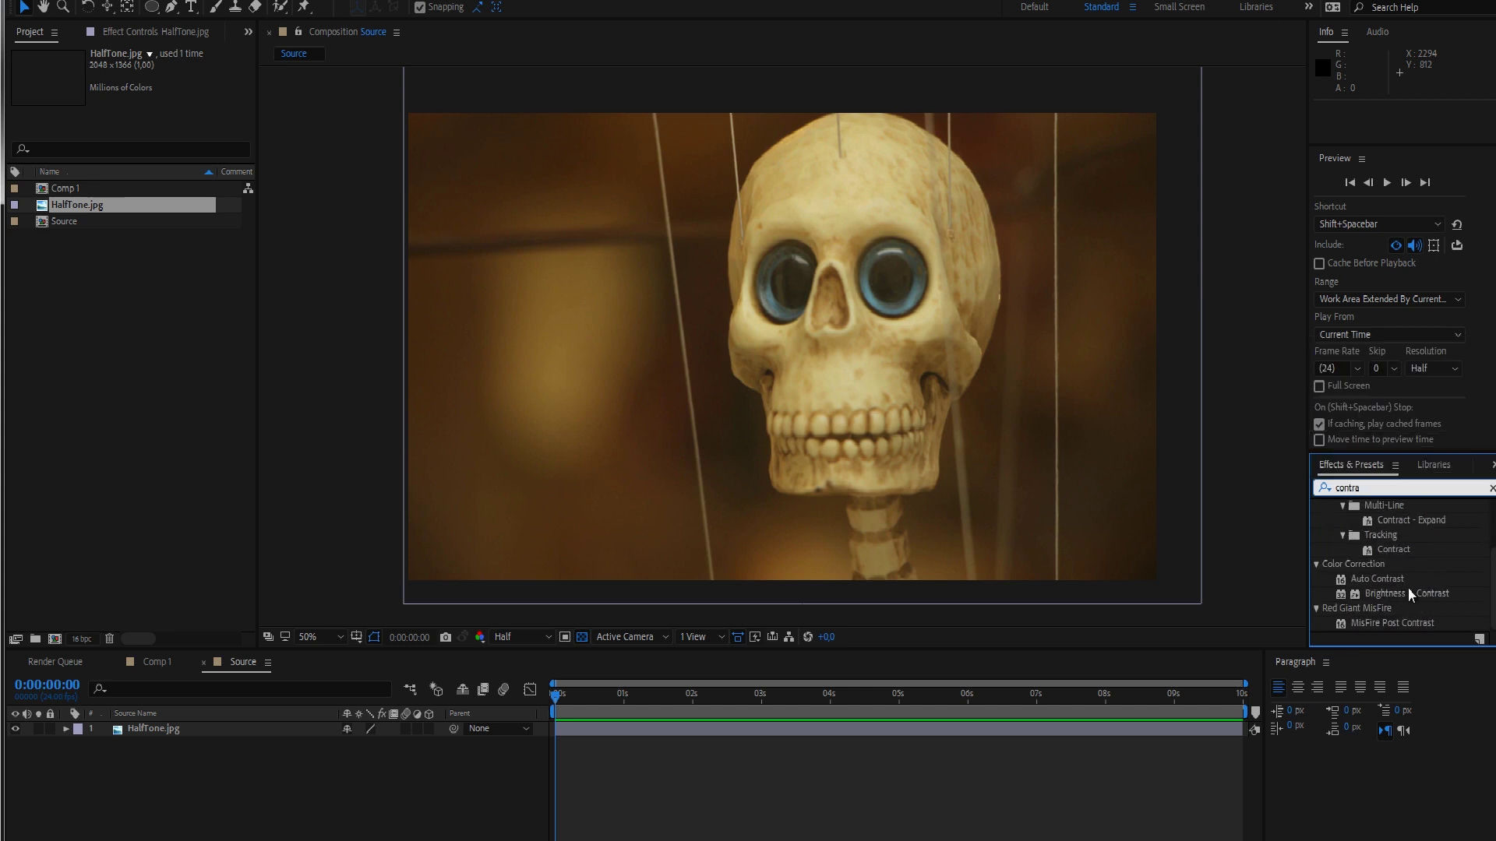
left_click_drag(1414, 600, 160, 732)
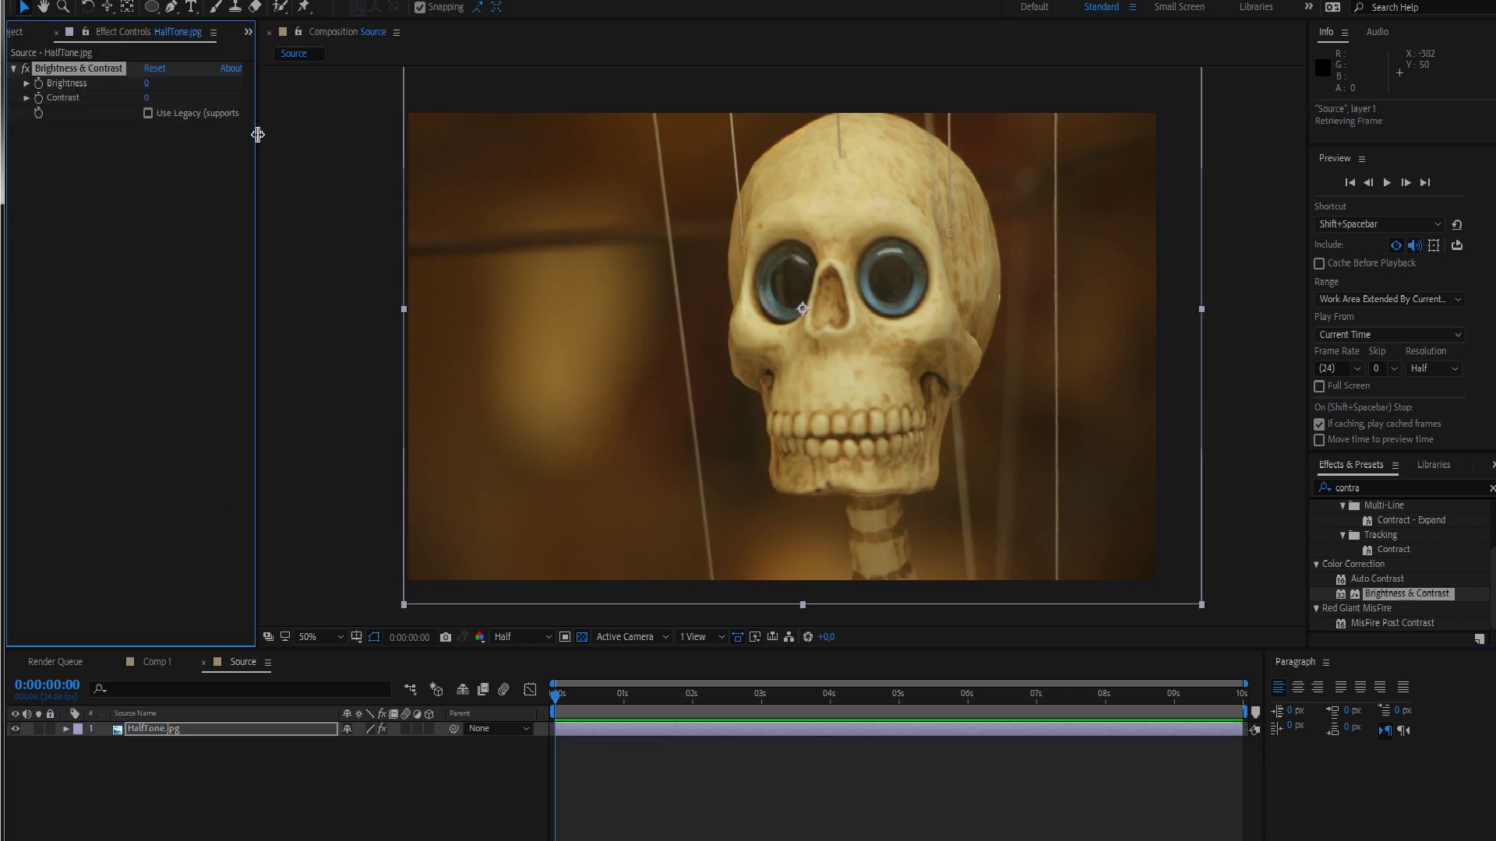
left_click_drag(151, 101, 185, 102)
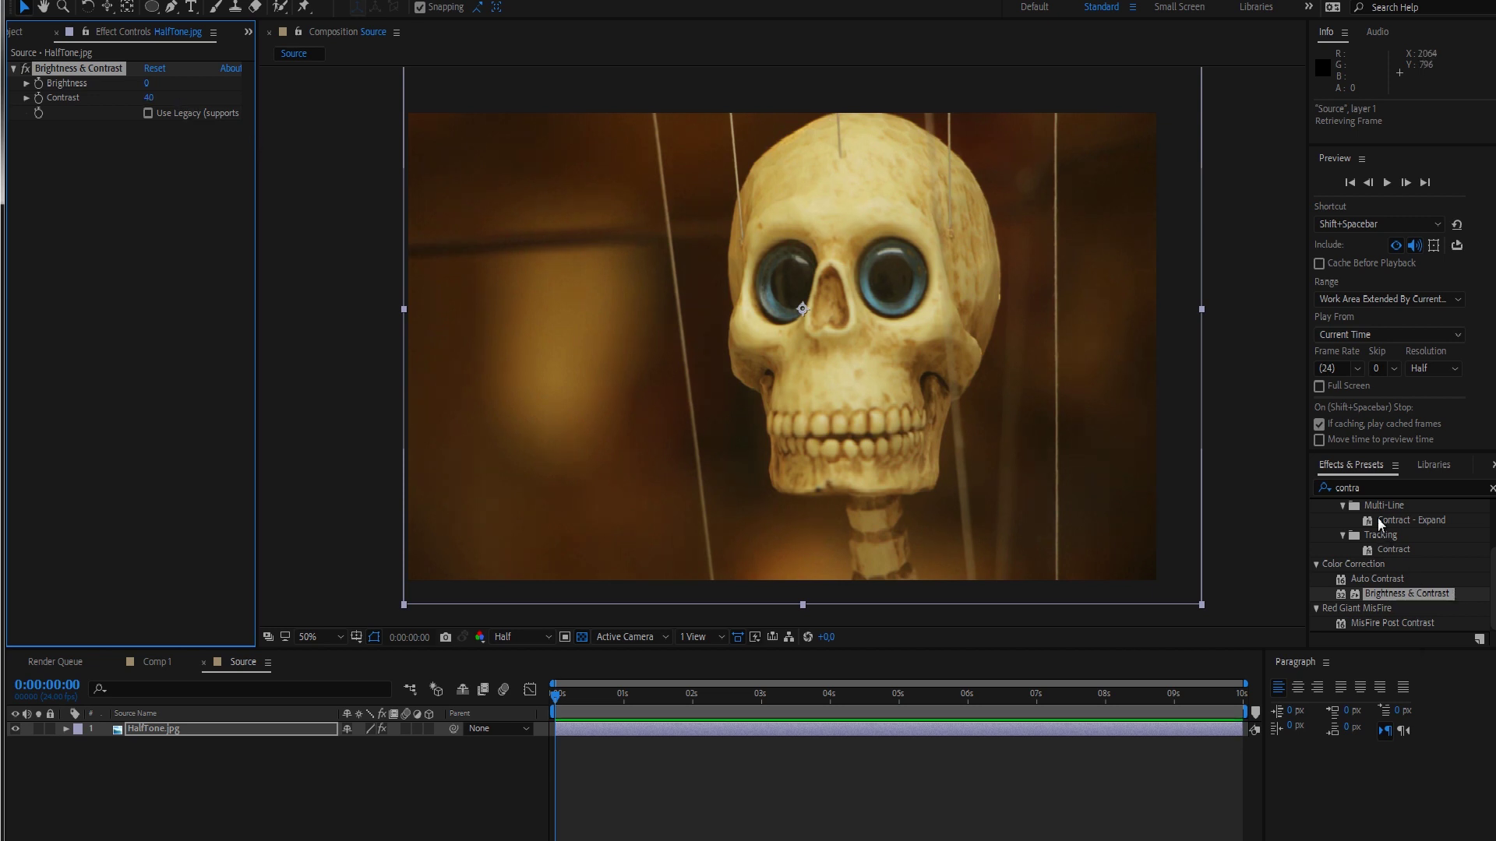
- Add Levels to HalfTone.jpg, raising Input Black to 1542.0 and lowering Input White
left_click(1378, 488)
type("levels")
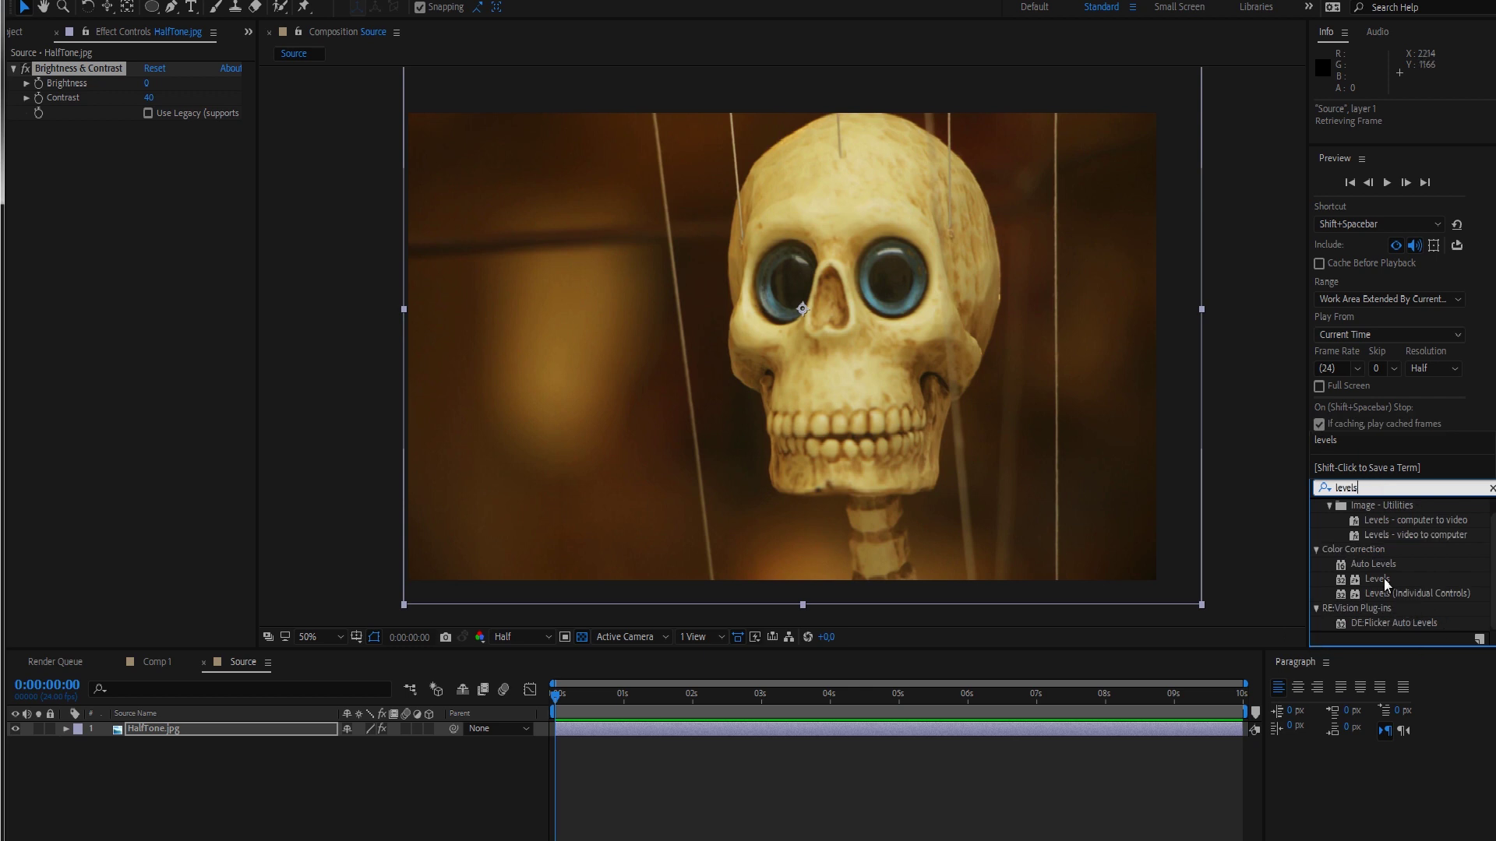
left_click_drag(1382, 578, 190, 731)
left_click_drag(51, 227, 61, 227)
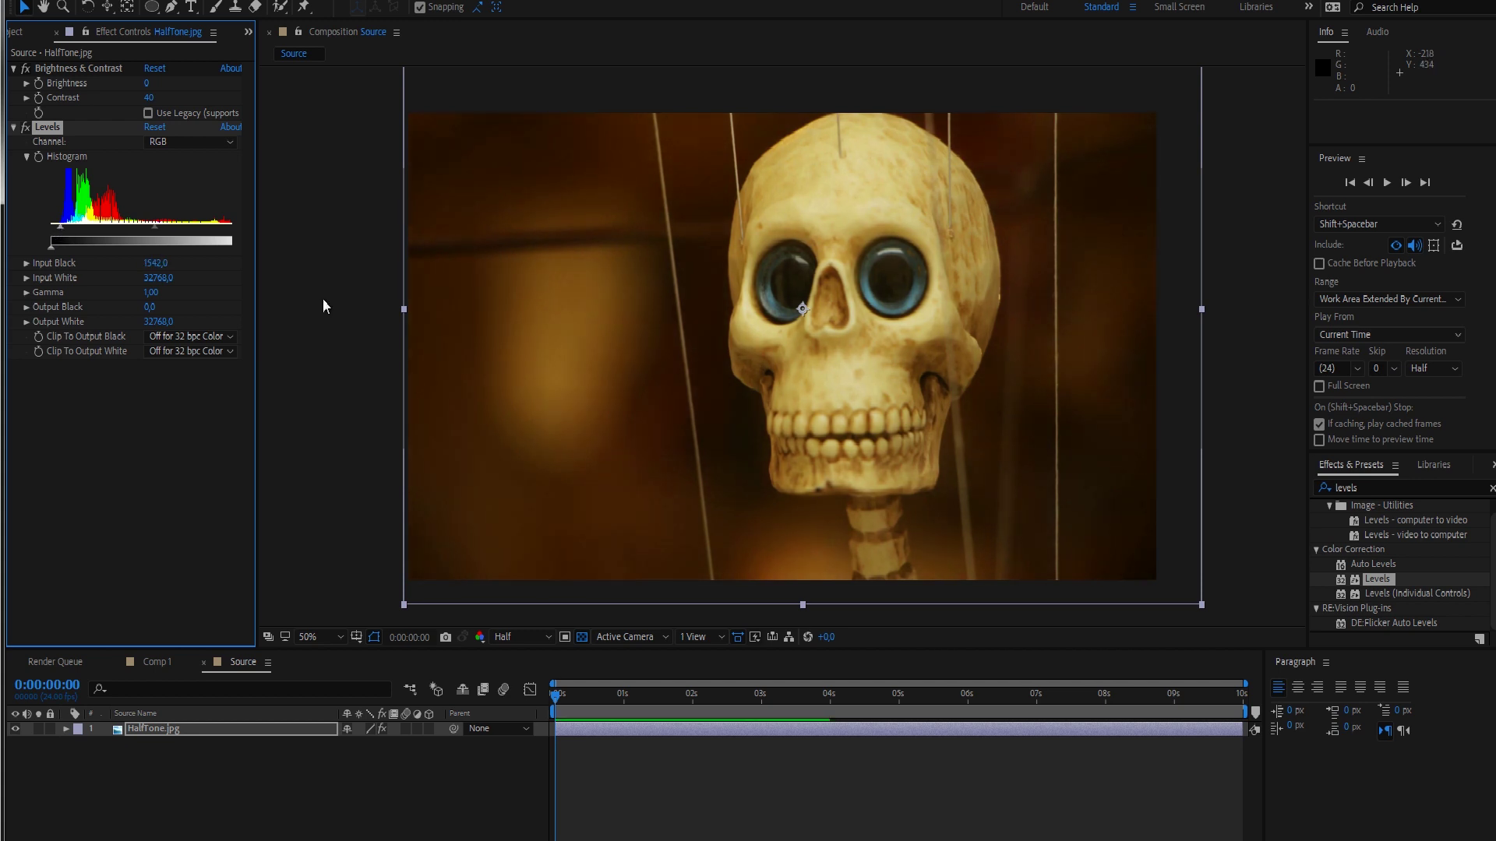
left_click_drag(255, 199, 362, 204)
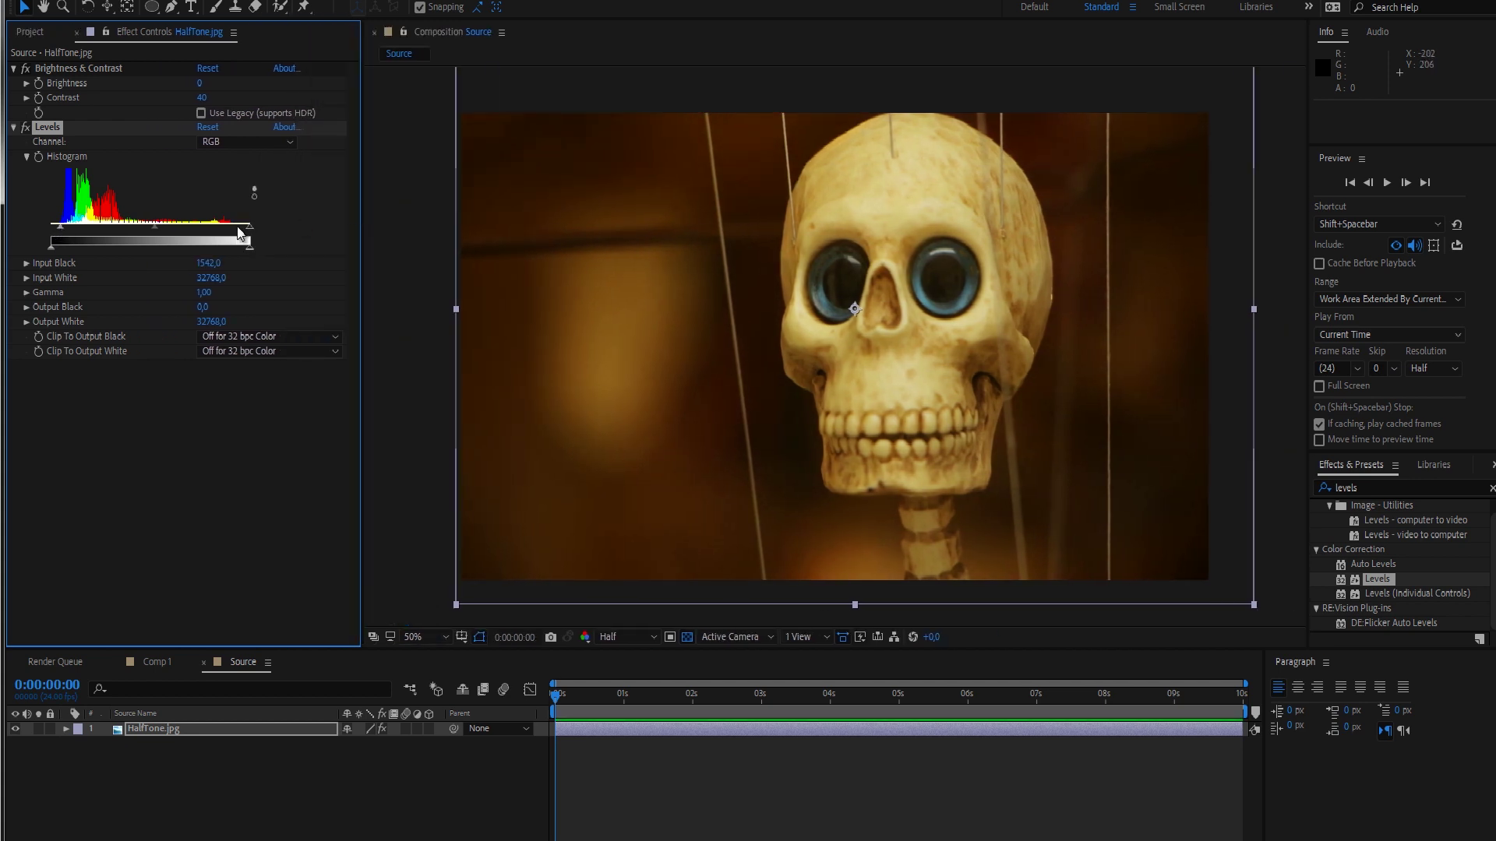
left_click_drag(249, 226, 152, 236)
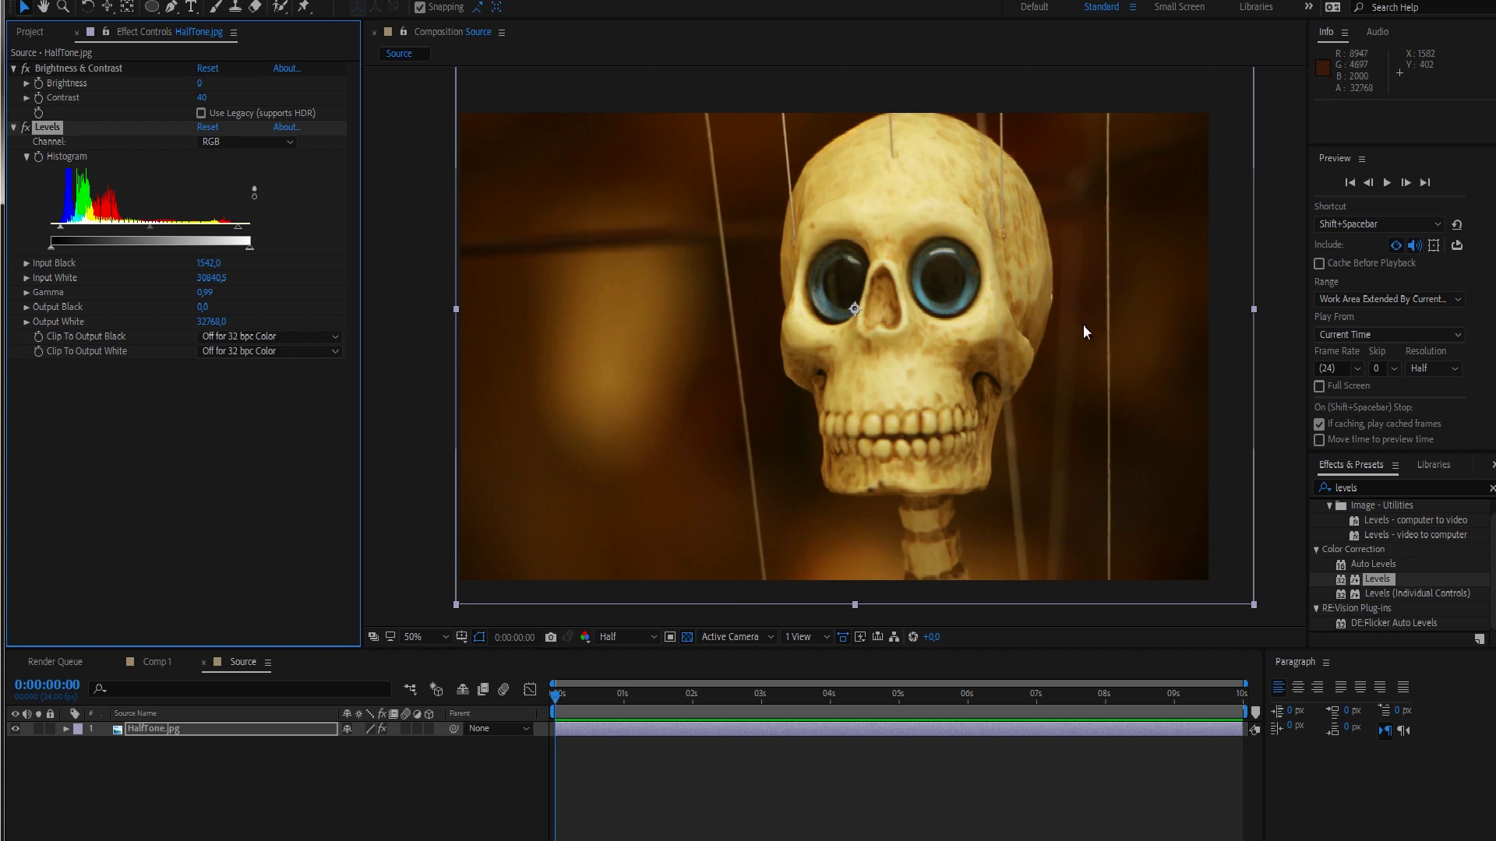
left_click(779, 796)
scroll(846, 494, "down", 2)
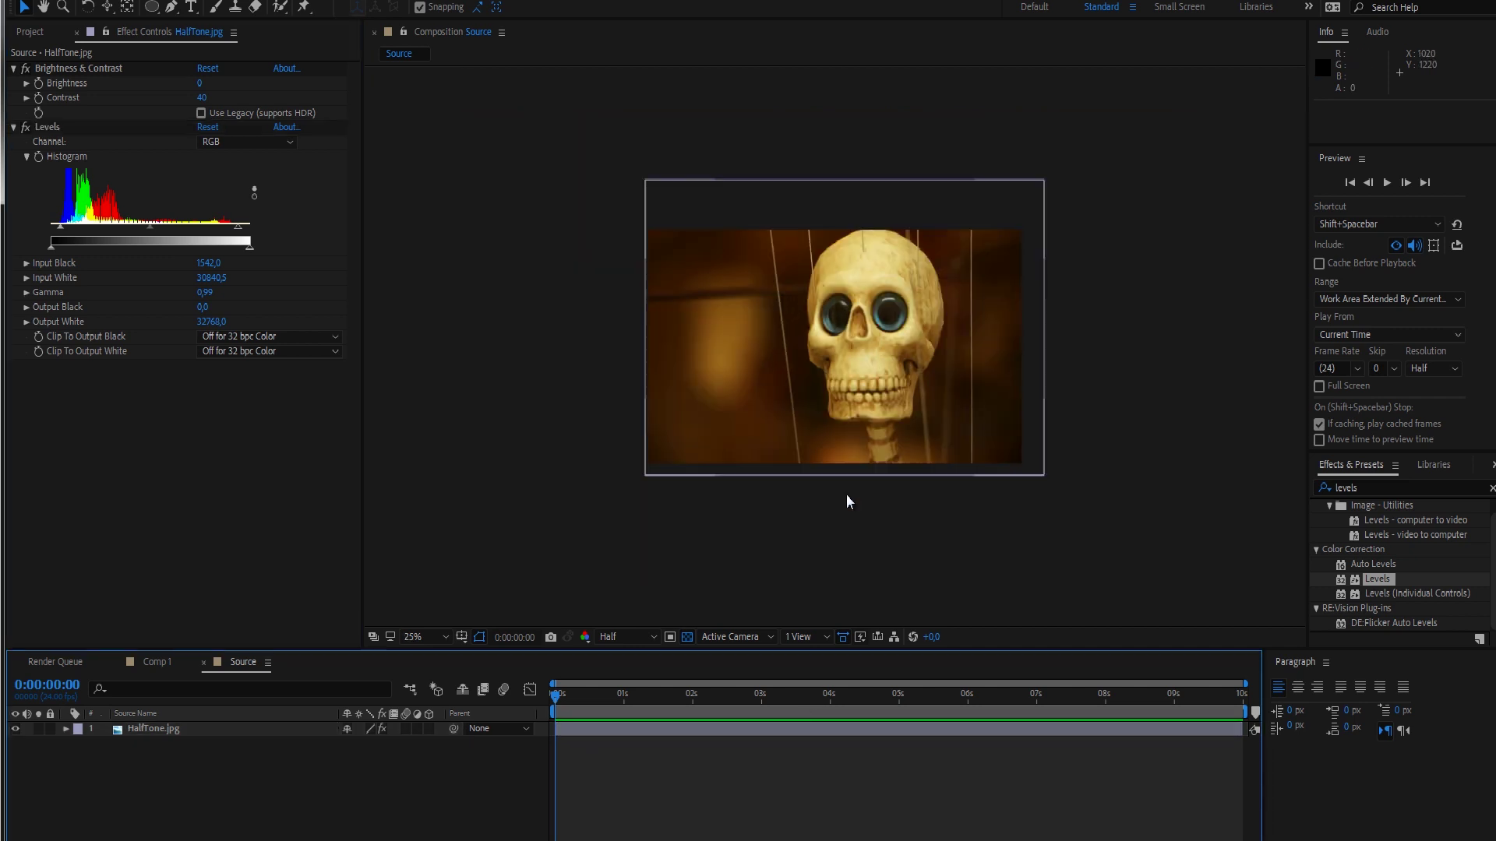
- Rename Comp 1 to 'Main' in Composition Settings
left_click(156, 662)
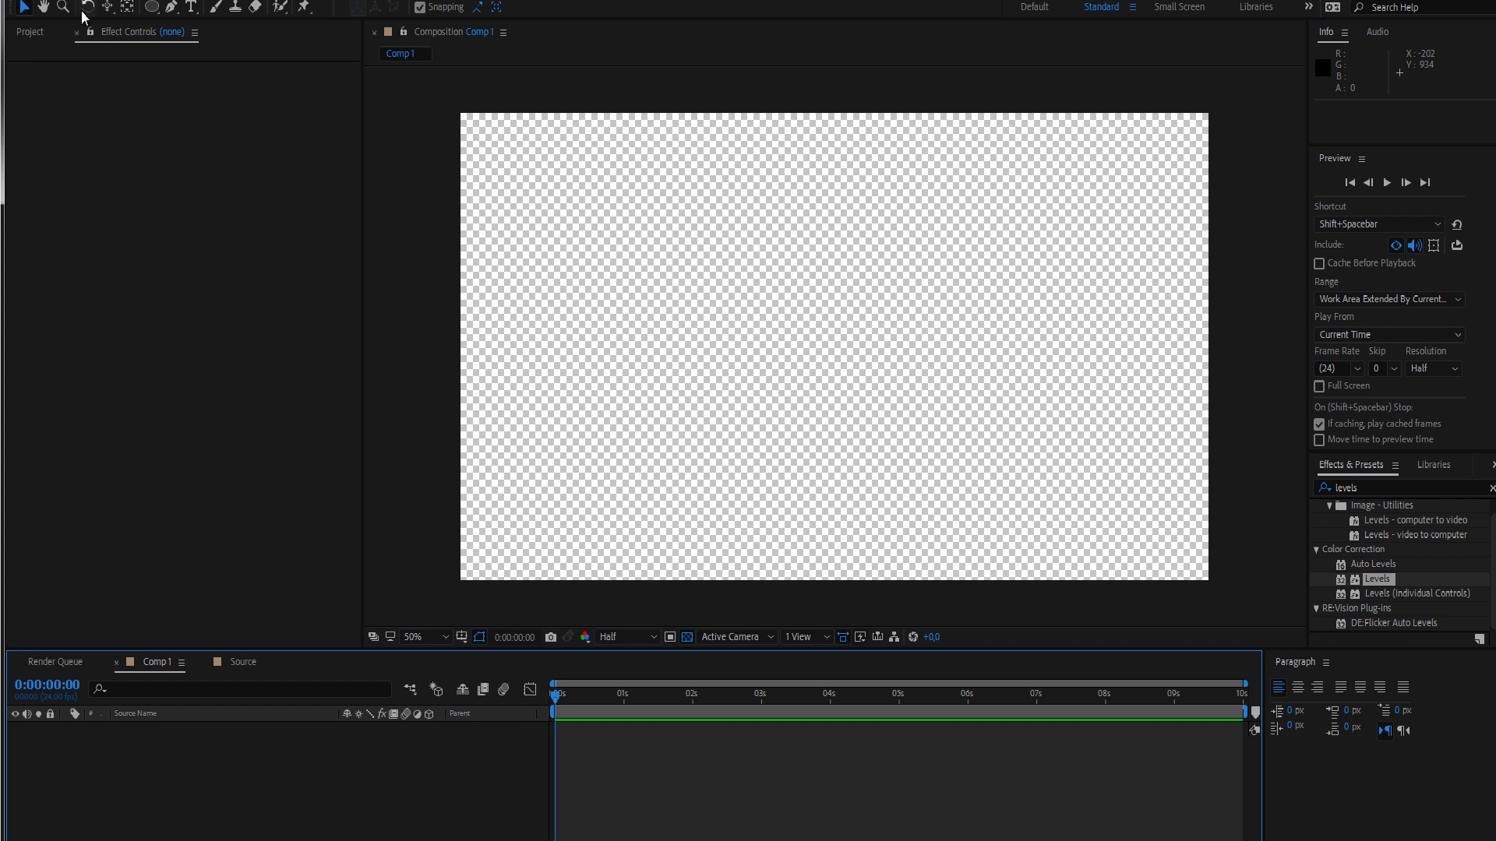
right_click(138, 664)
left_click(201, 338)
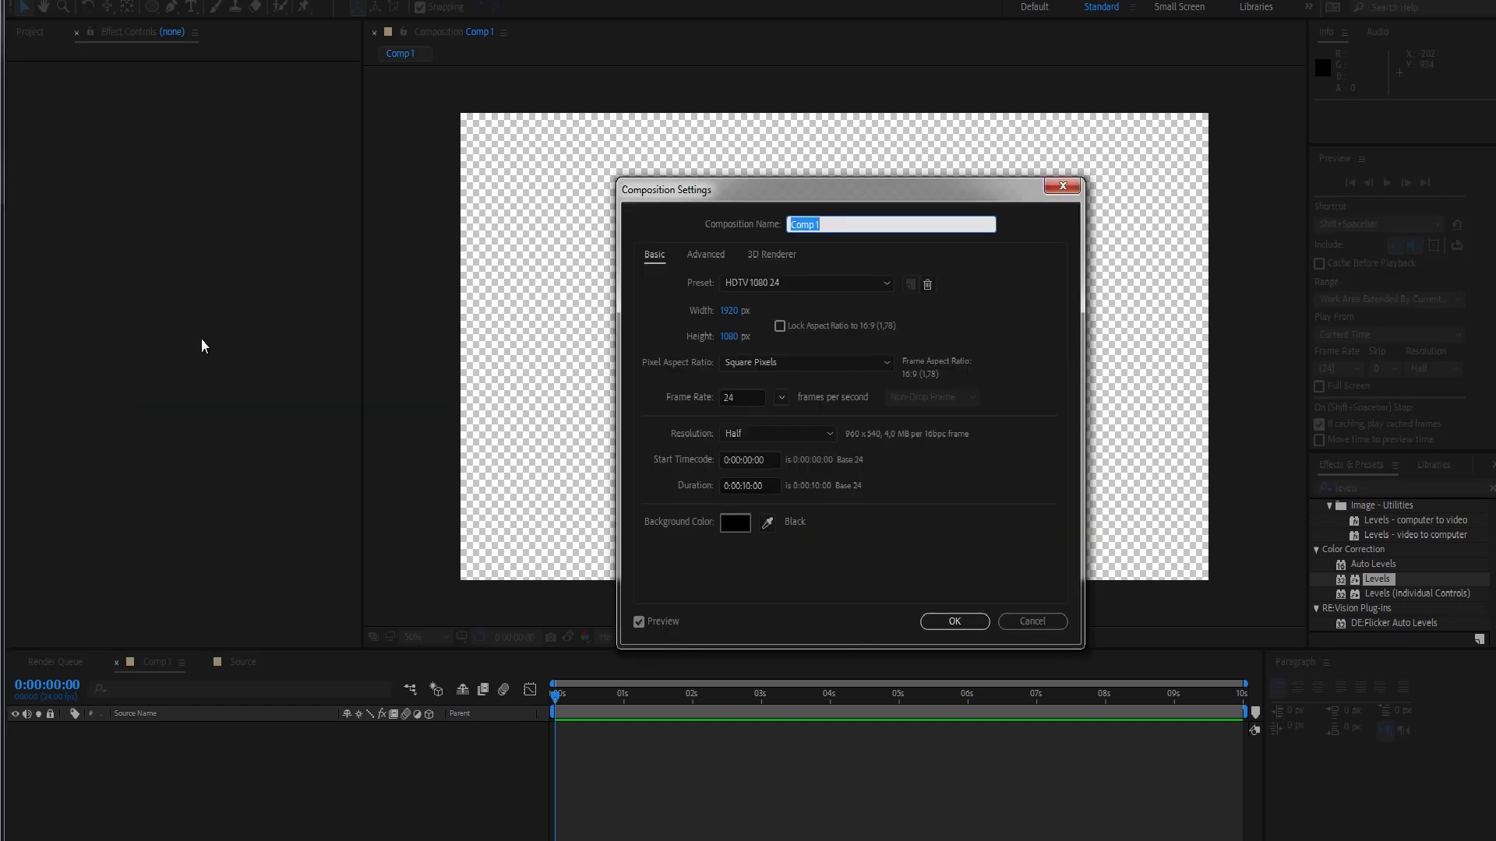
type("Main")
left_click(955, 622)
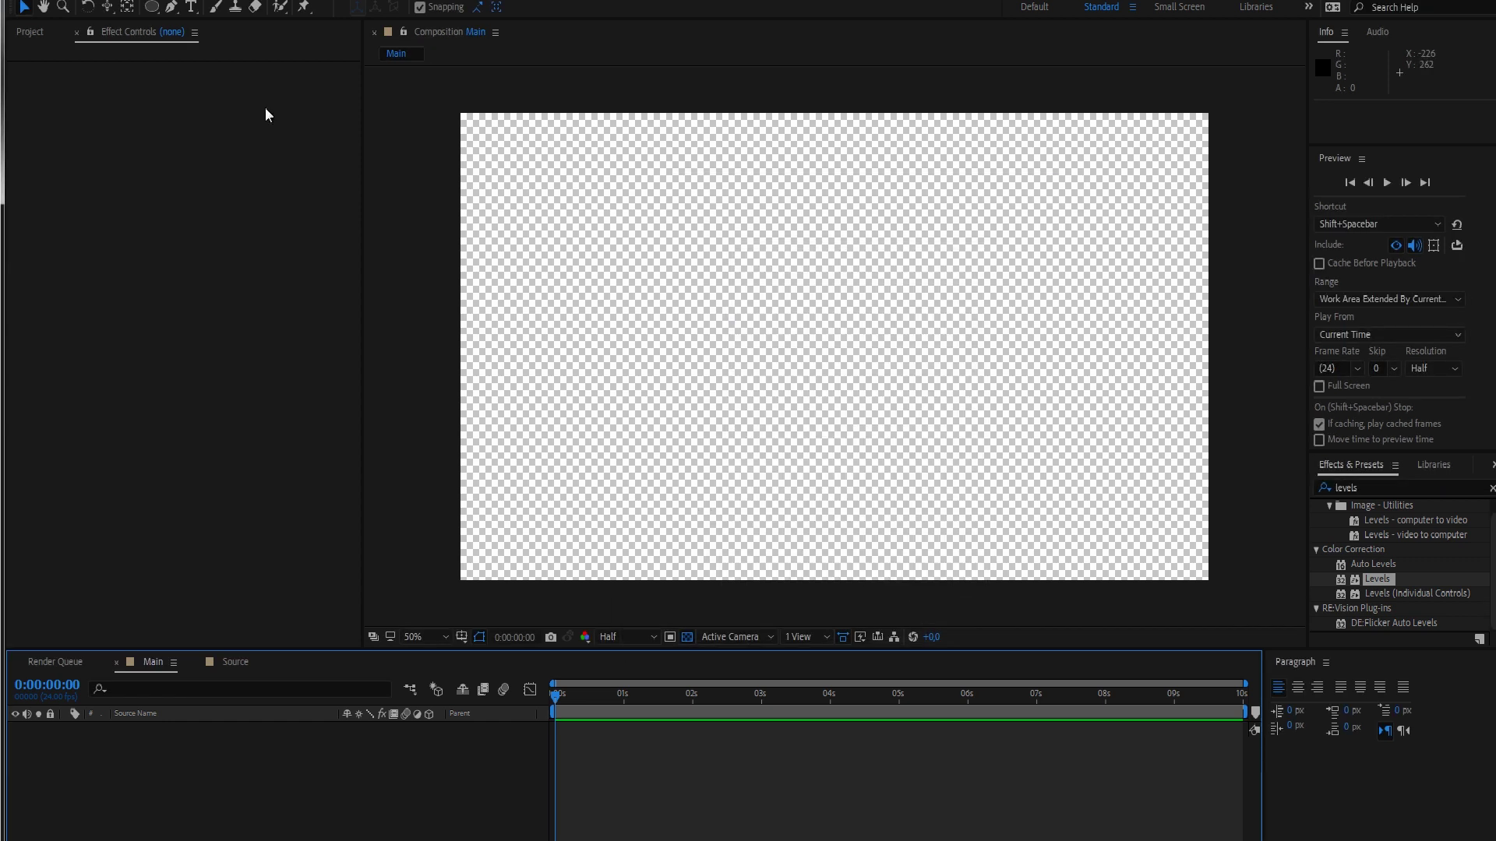
- Nest the Source composition as a layer inside Main
left_click(38, 32)
left_click_drag(72, 224, 157, 732)
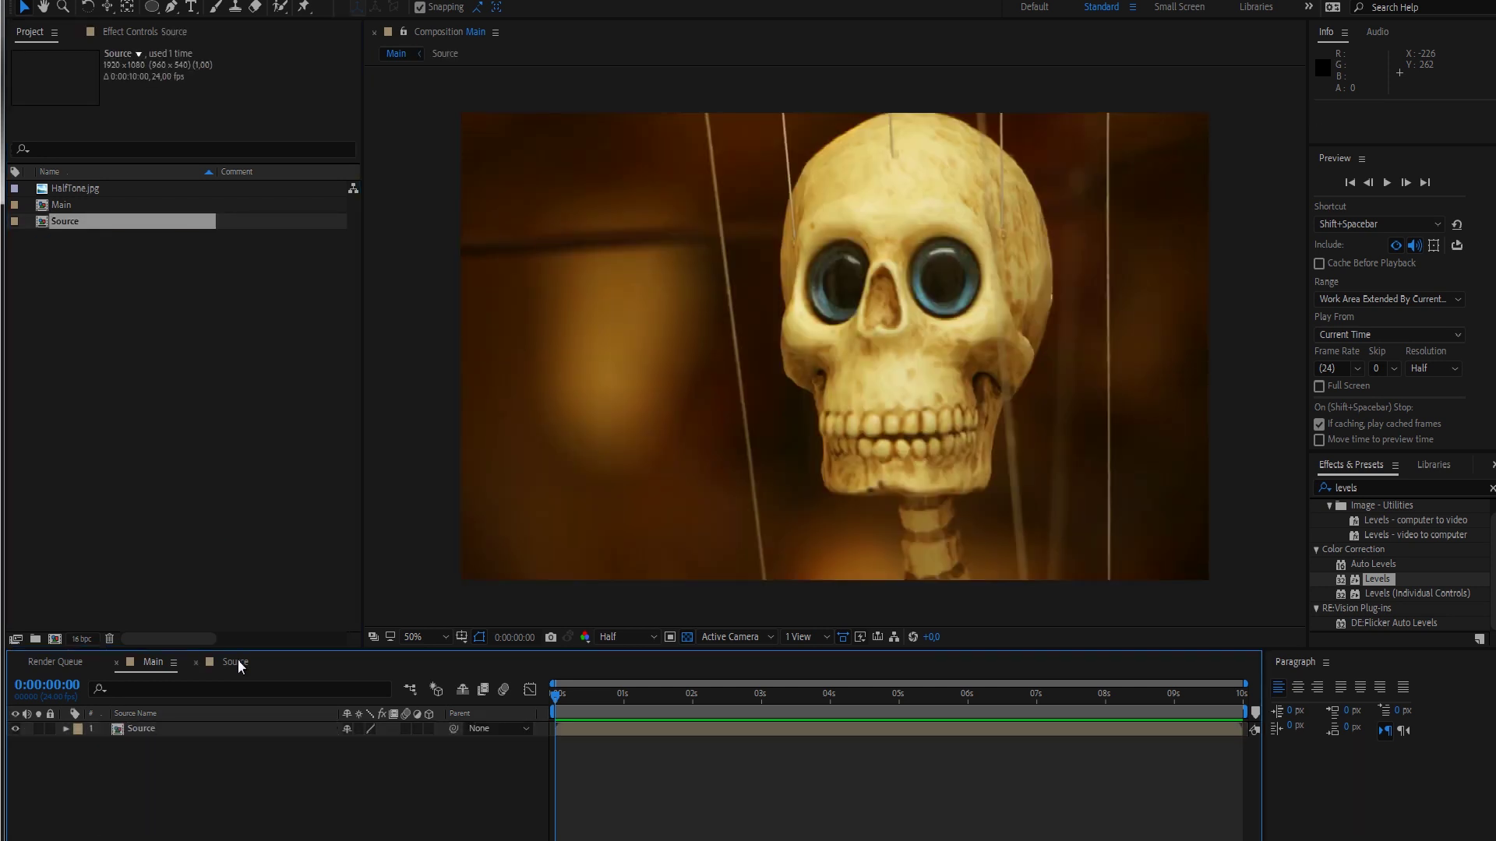
left_click(237, 661)
- Apply Tint to HalfTone.jpg to make the skull black-and-white, then return to Main
left_click(184, 728)
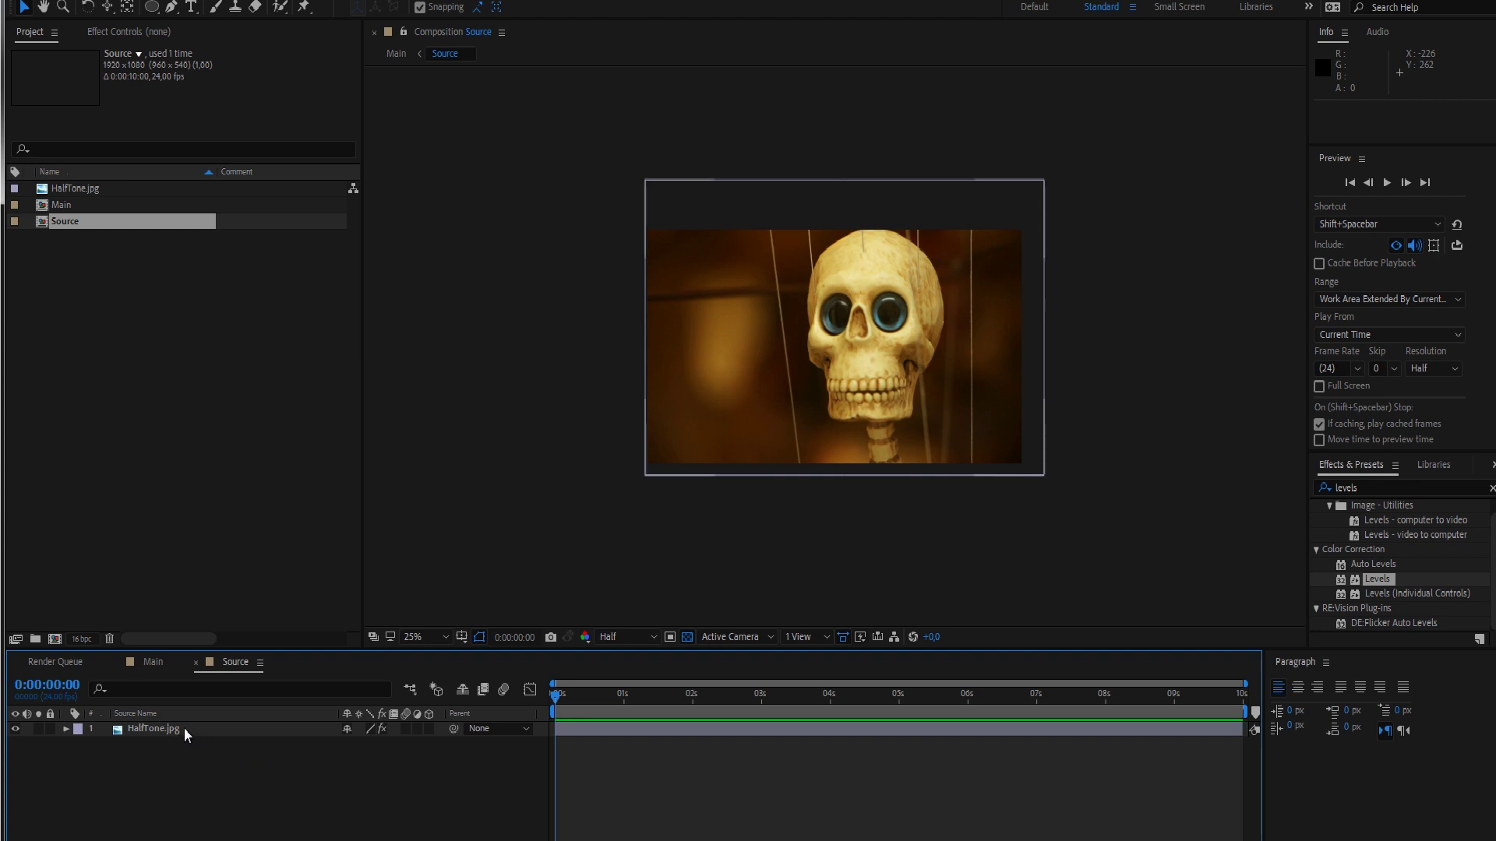
left_click(1367, 483)
type("tint")
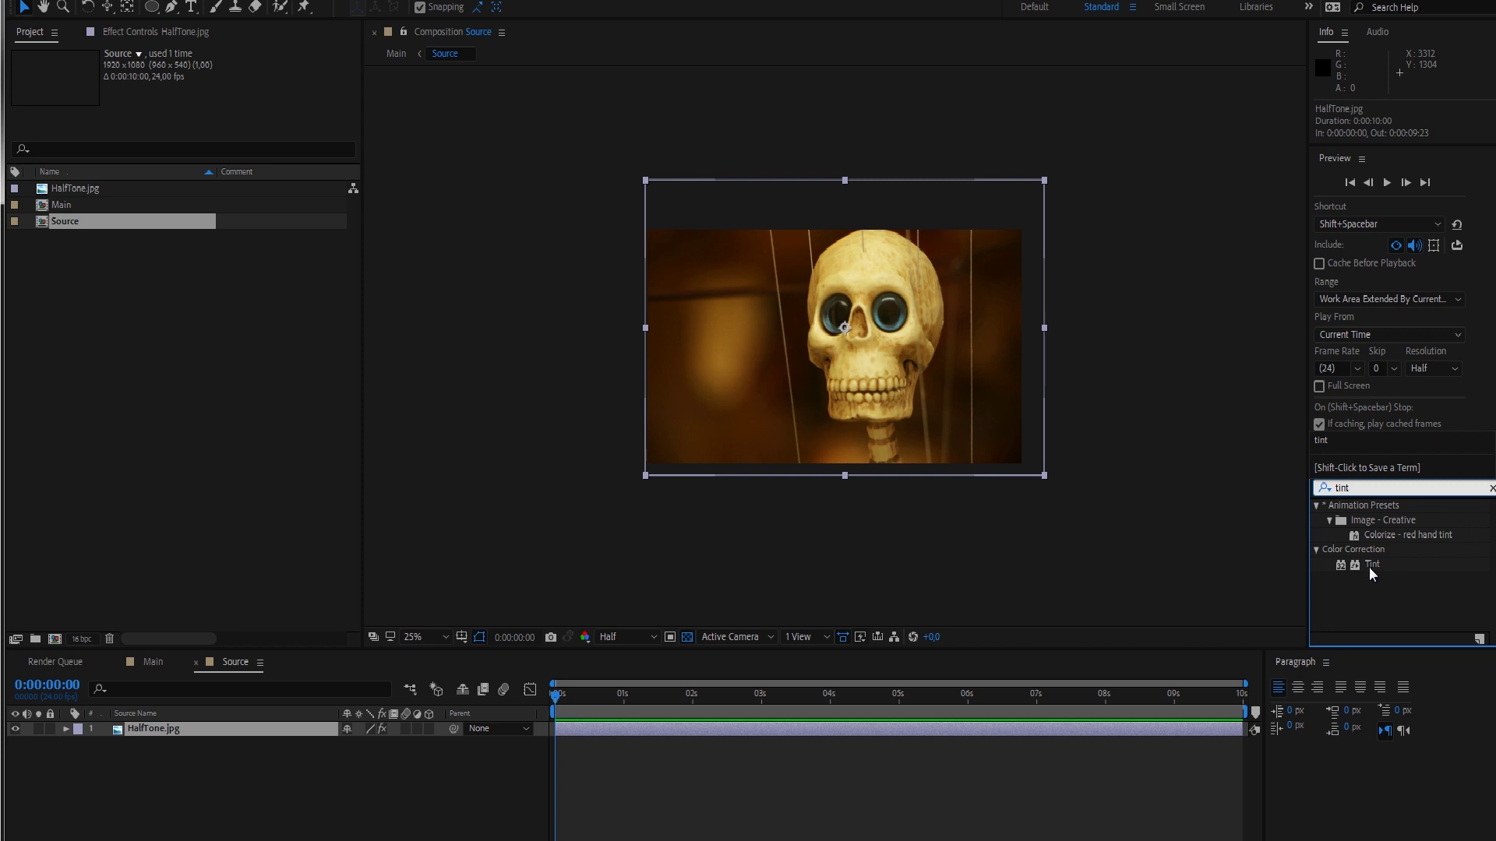
left_click_drag(1371, 564, 207, 731)
left_click(235, 761)
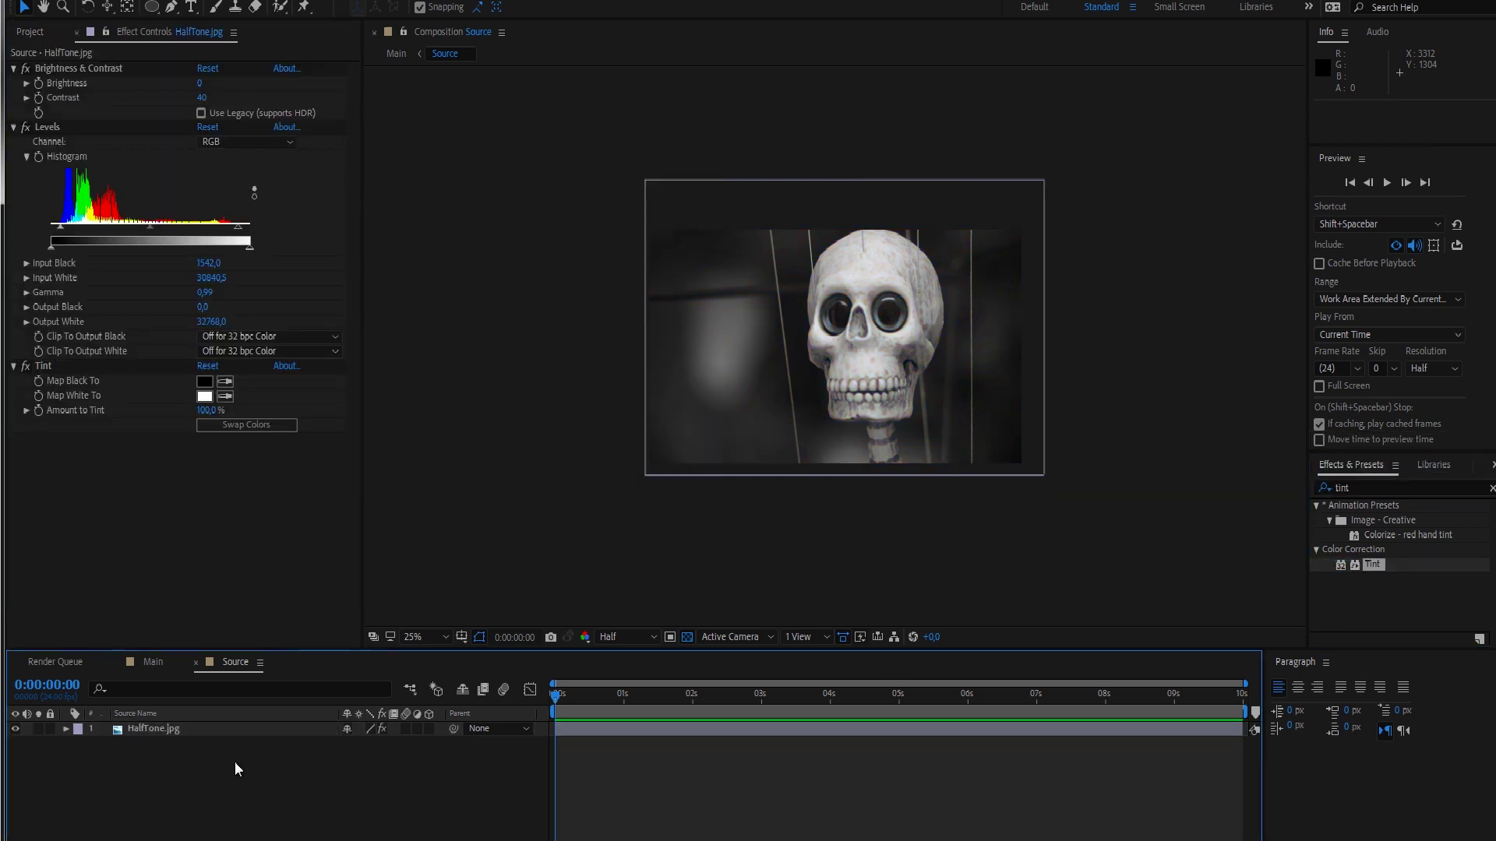
left_click(154, 661)
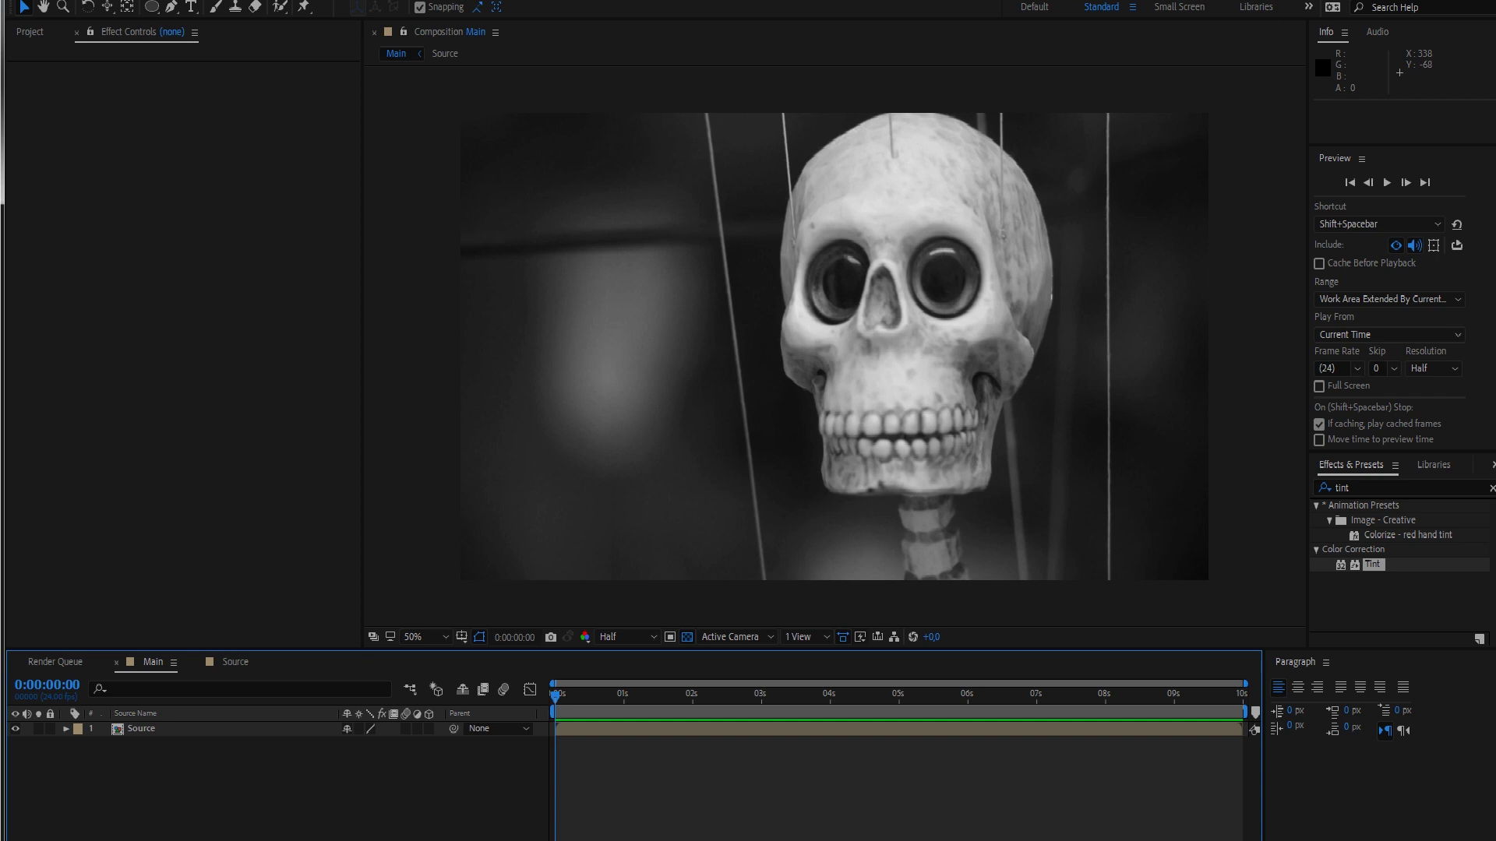
- Add a new black solid layer, Black Solid 1, to Main
left_click(155, 2)
mouse_move(155, 6)
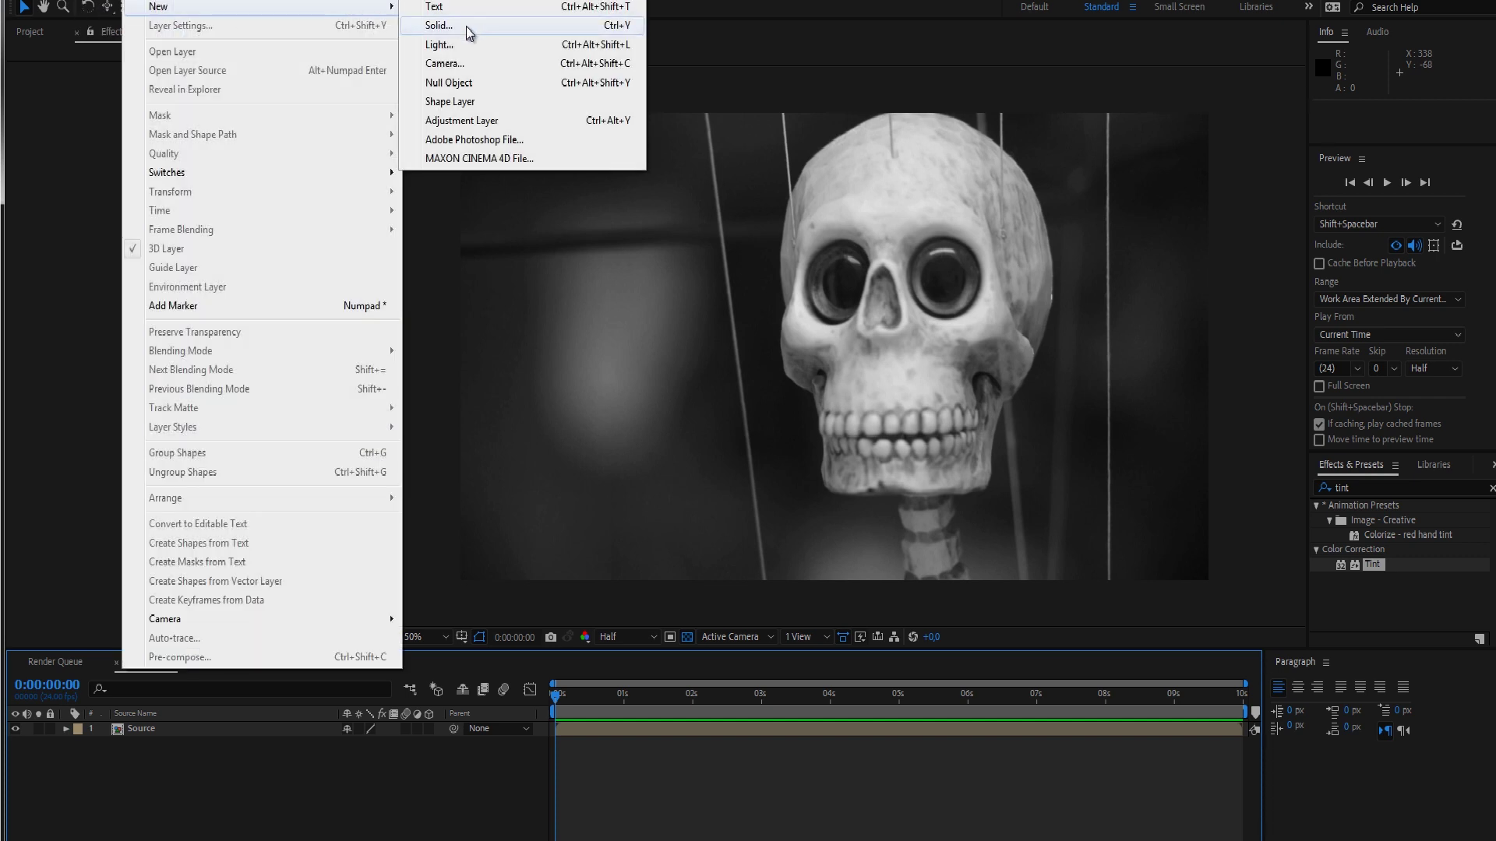
left_click(469, 26)
left_click(758, 538)
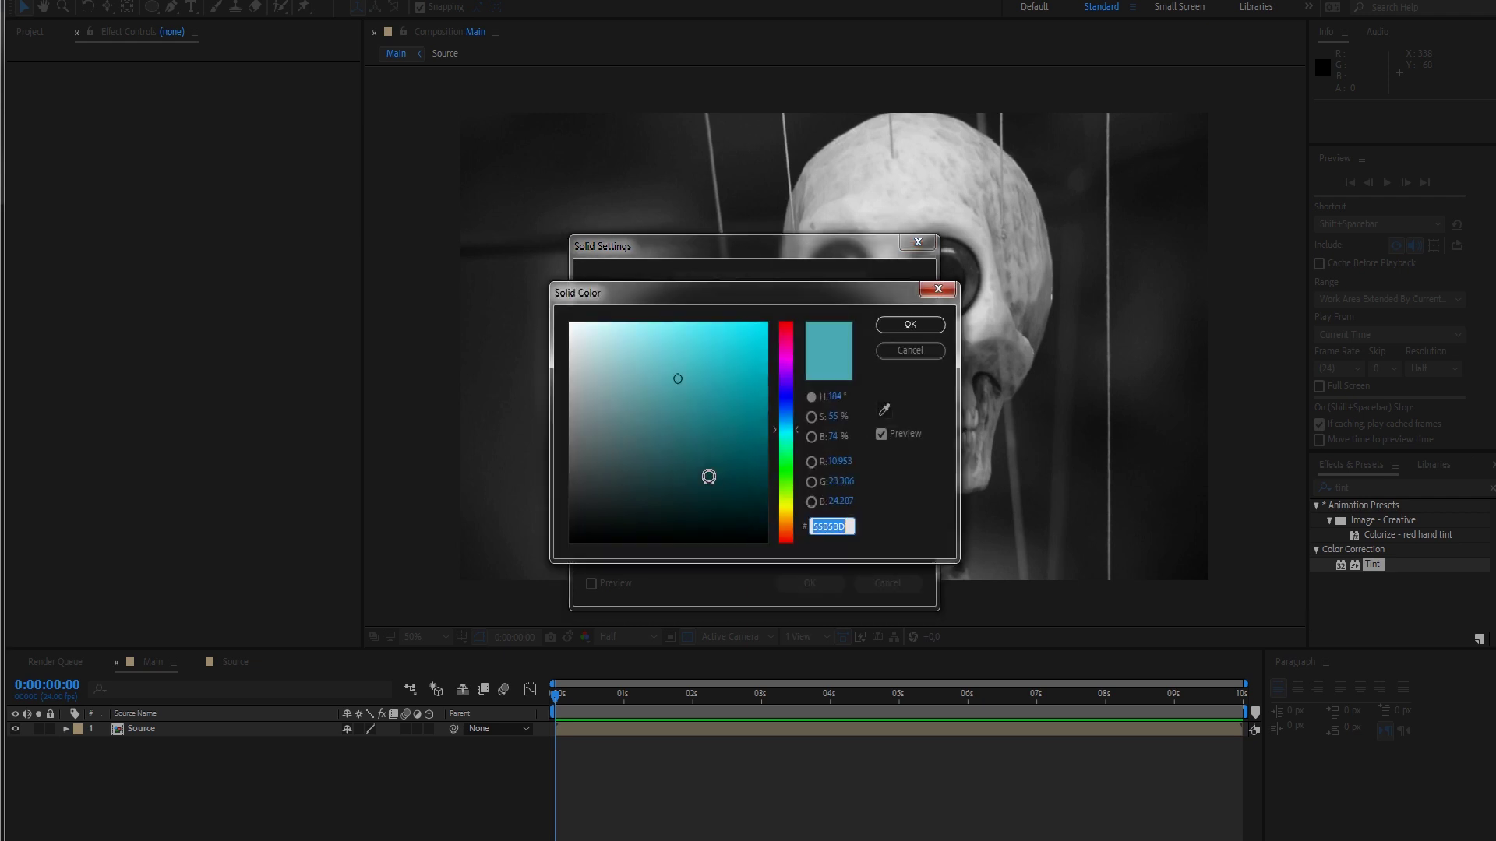
left_click(906, 328)
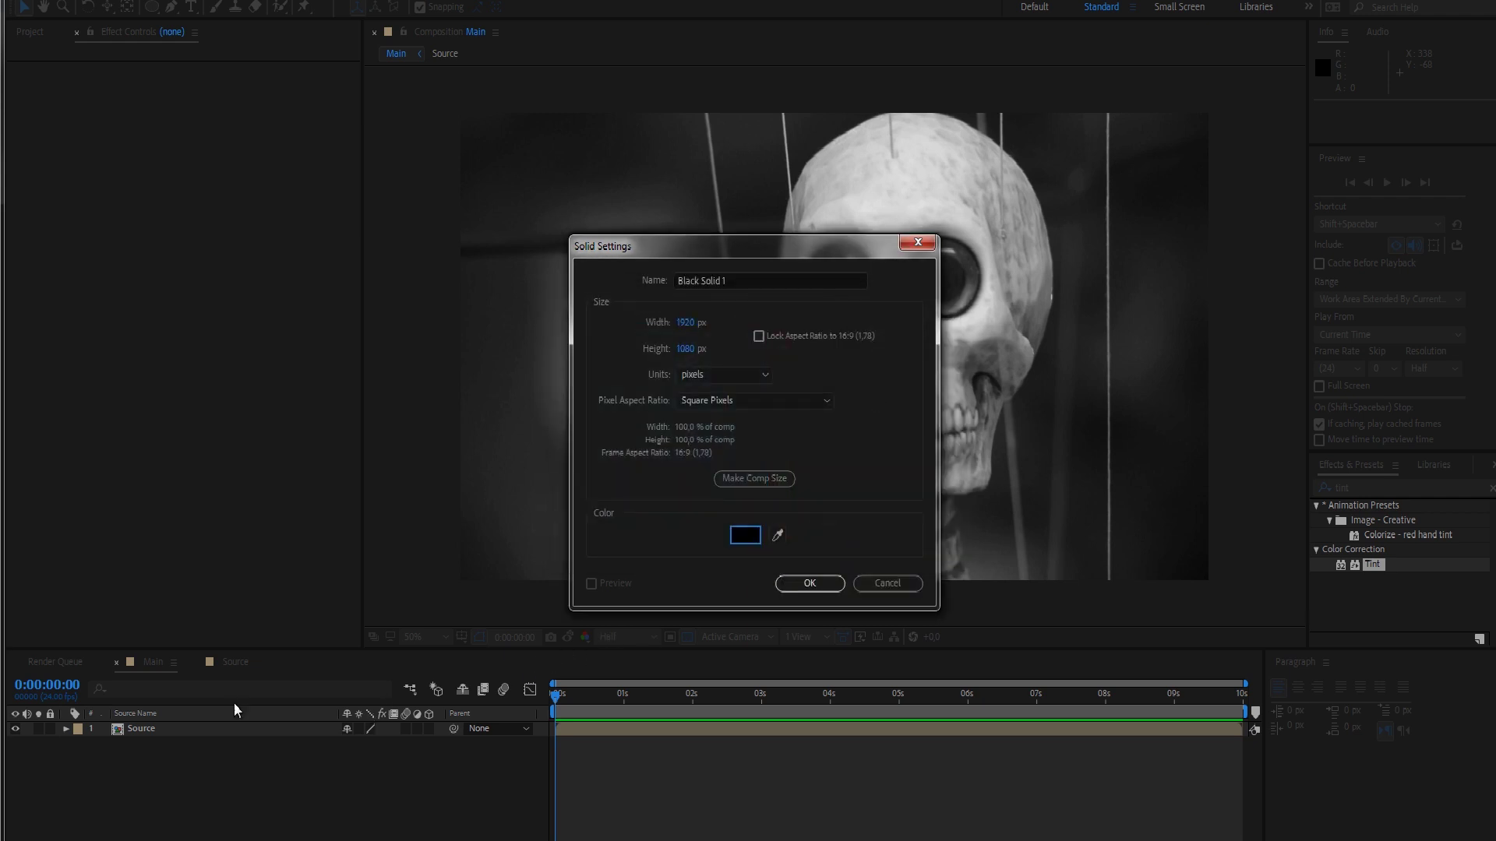
left_click(809, 586)
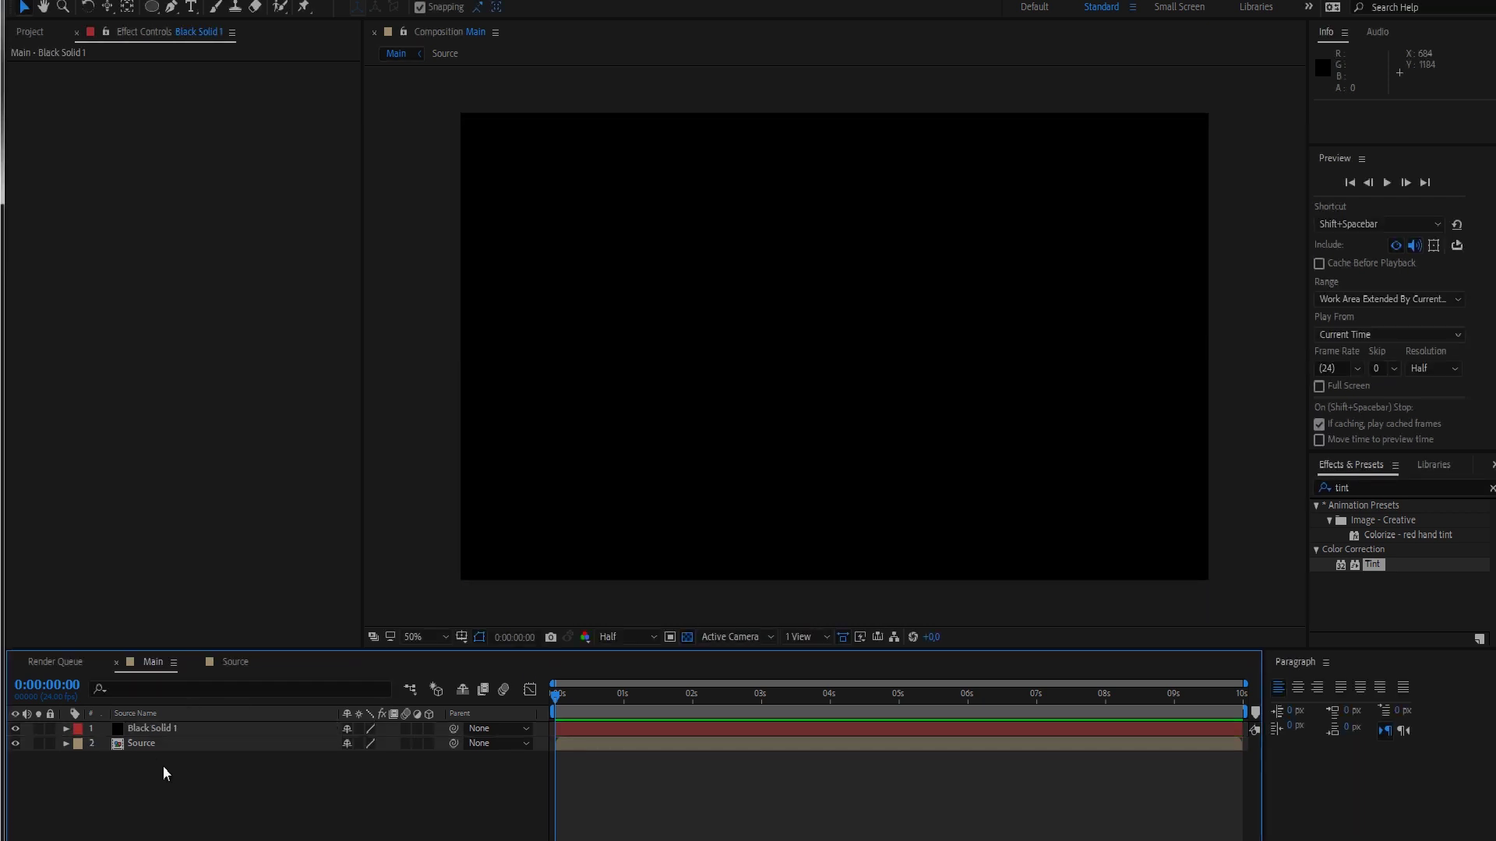
- Hide the Source layer and select Black Solid 1
left_click(148, 742)
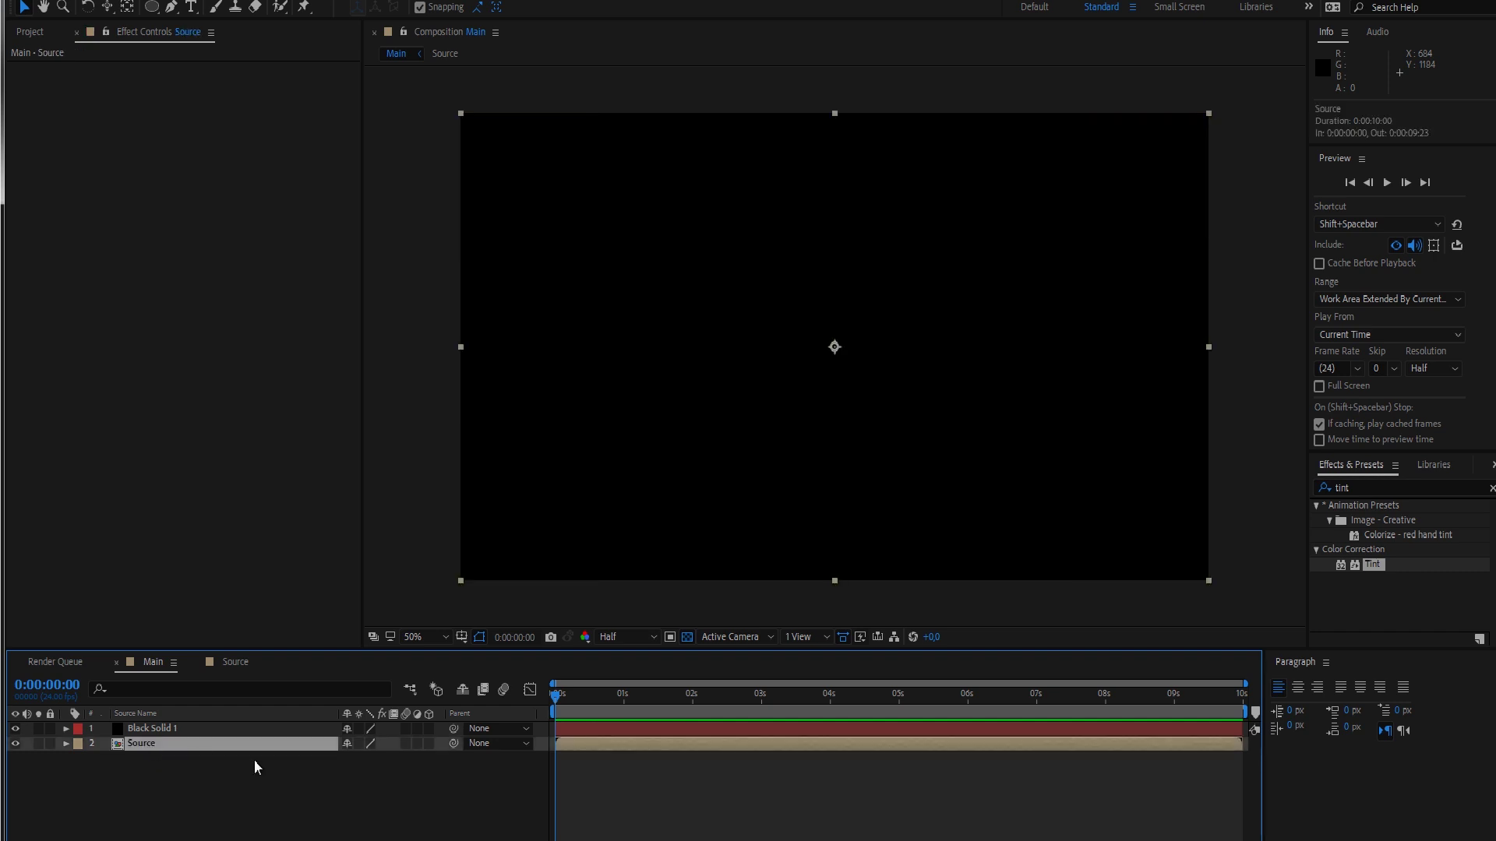
left_click(15, 743)
left_click(83, 785)
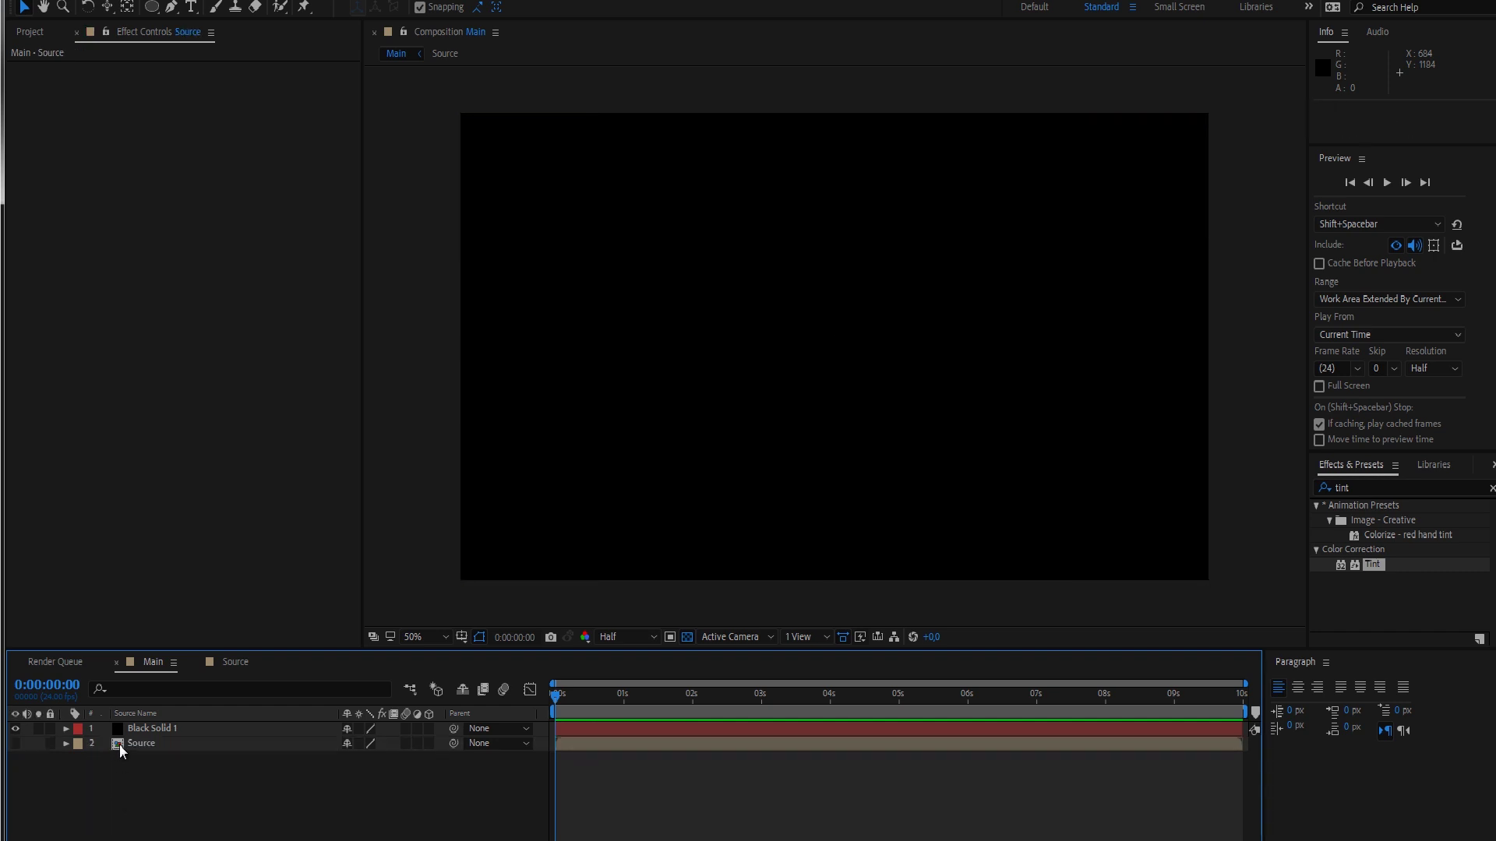
left_click(171, 730)
left_click(1360, 486)
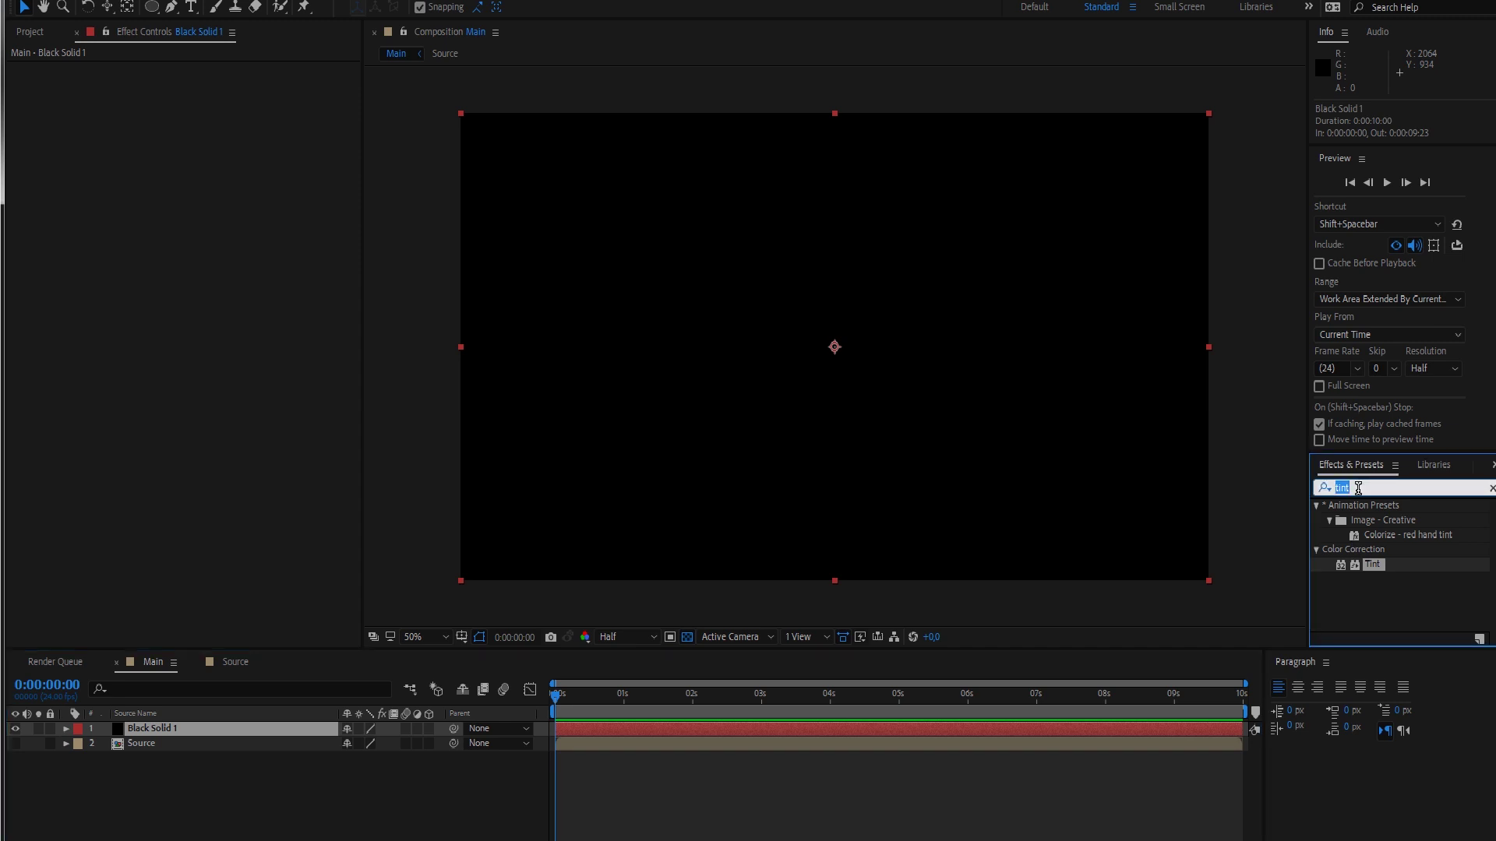
- Apply CC Ball Action to Black Solid 1 with Ball Size 50 and Grid Spacing 10
type("ball")
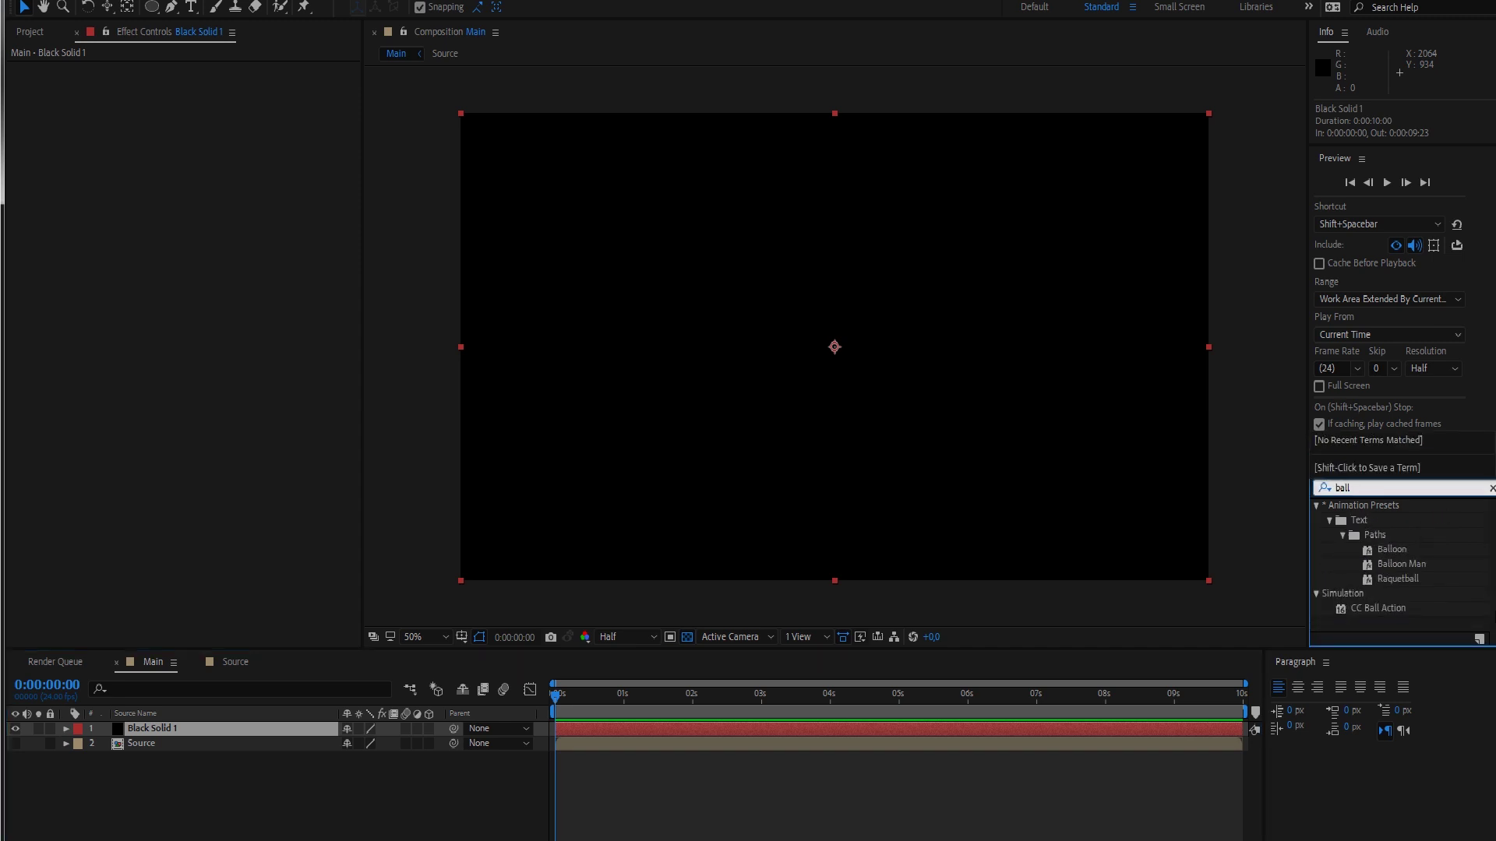
left_click_drag(1383, 606, 171, 732)
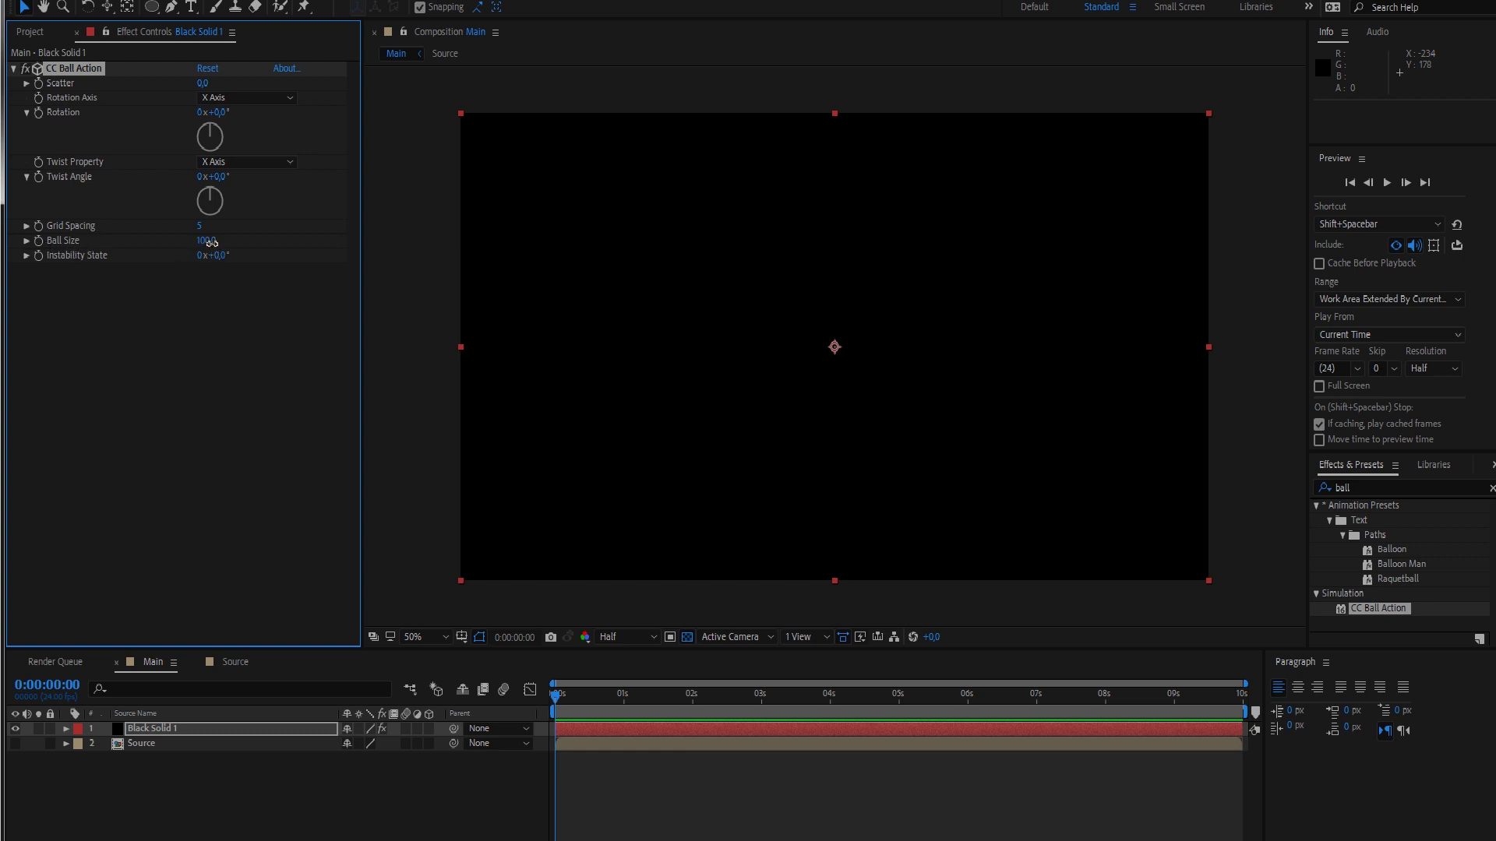
left_click_drag(211, 243, 181, 244)
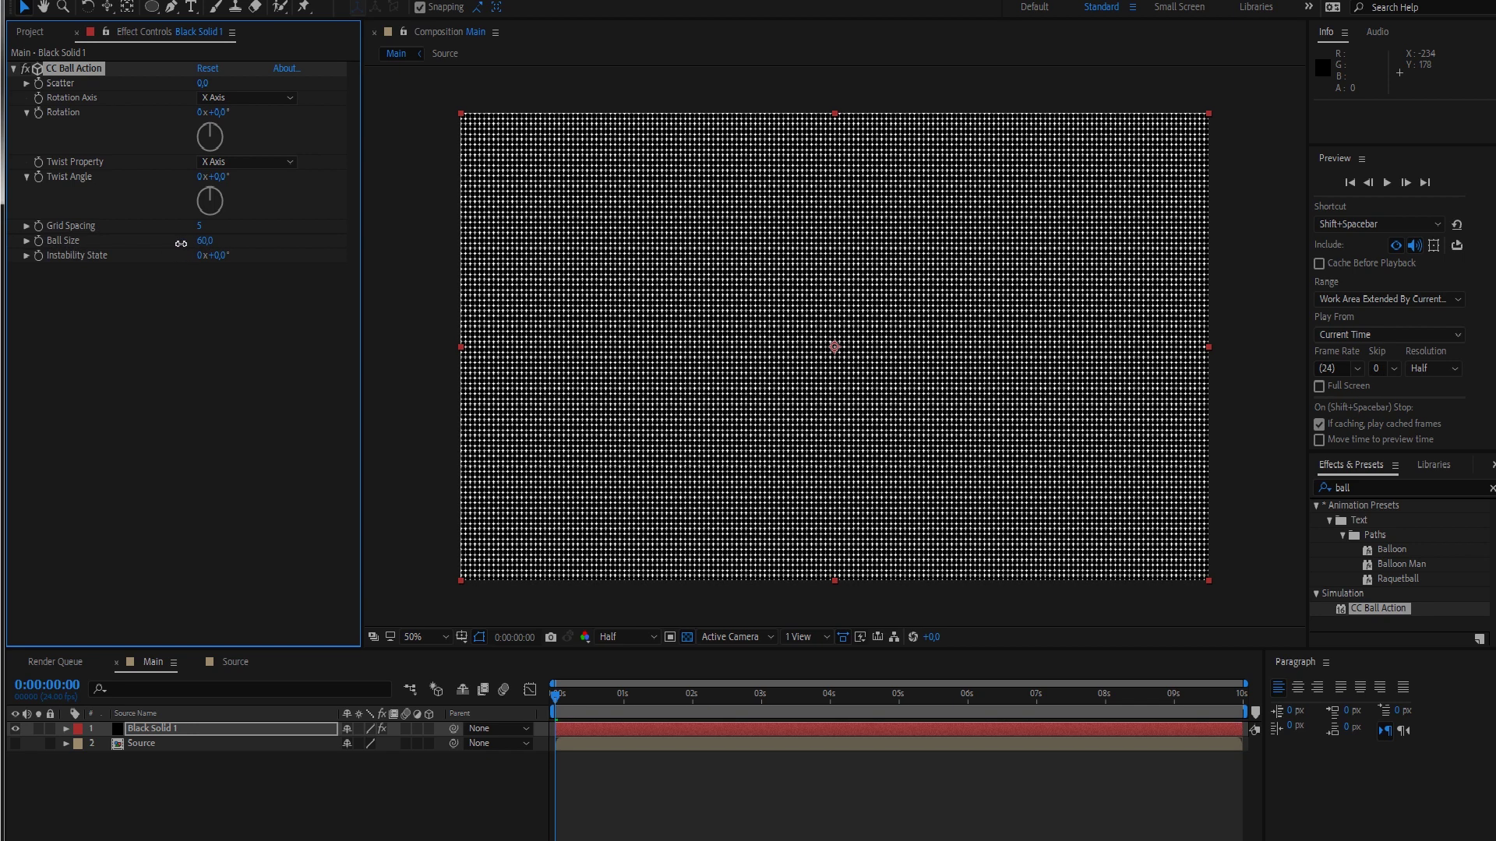
key("period")
key("period")
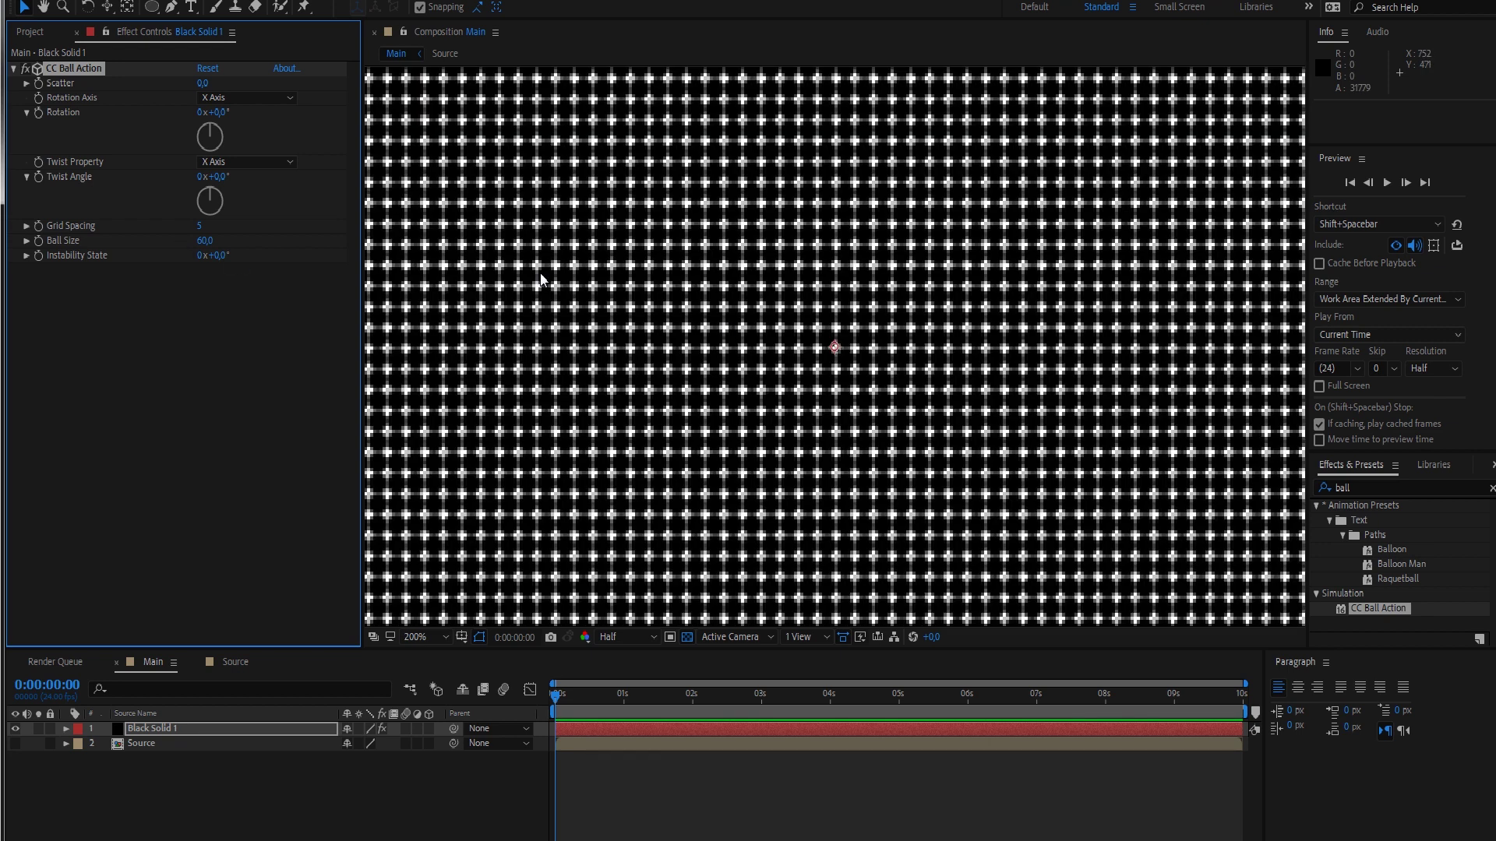
left_click_drag(198, 243, 187, 243)
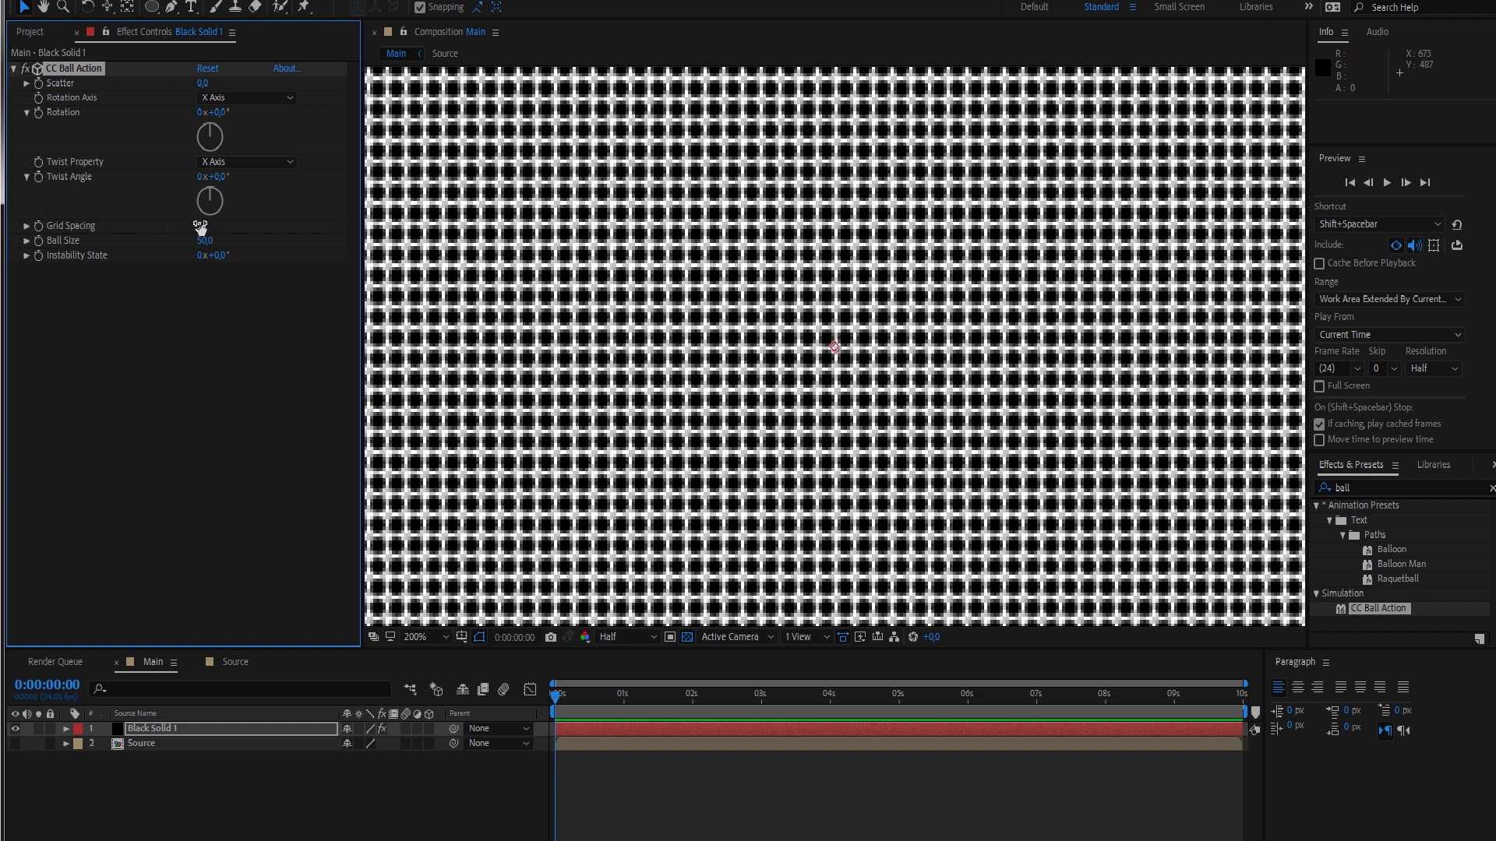
left_click_drag(201, 225, 204, 225)
key("comma")
key("comma")
left_click_drag(202, 227, 200, 231)
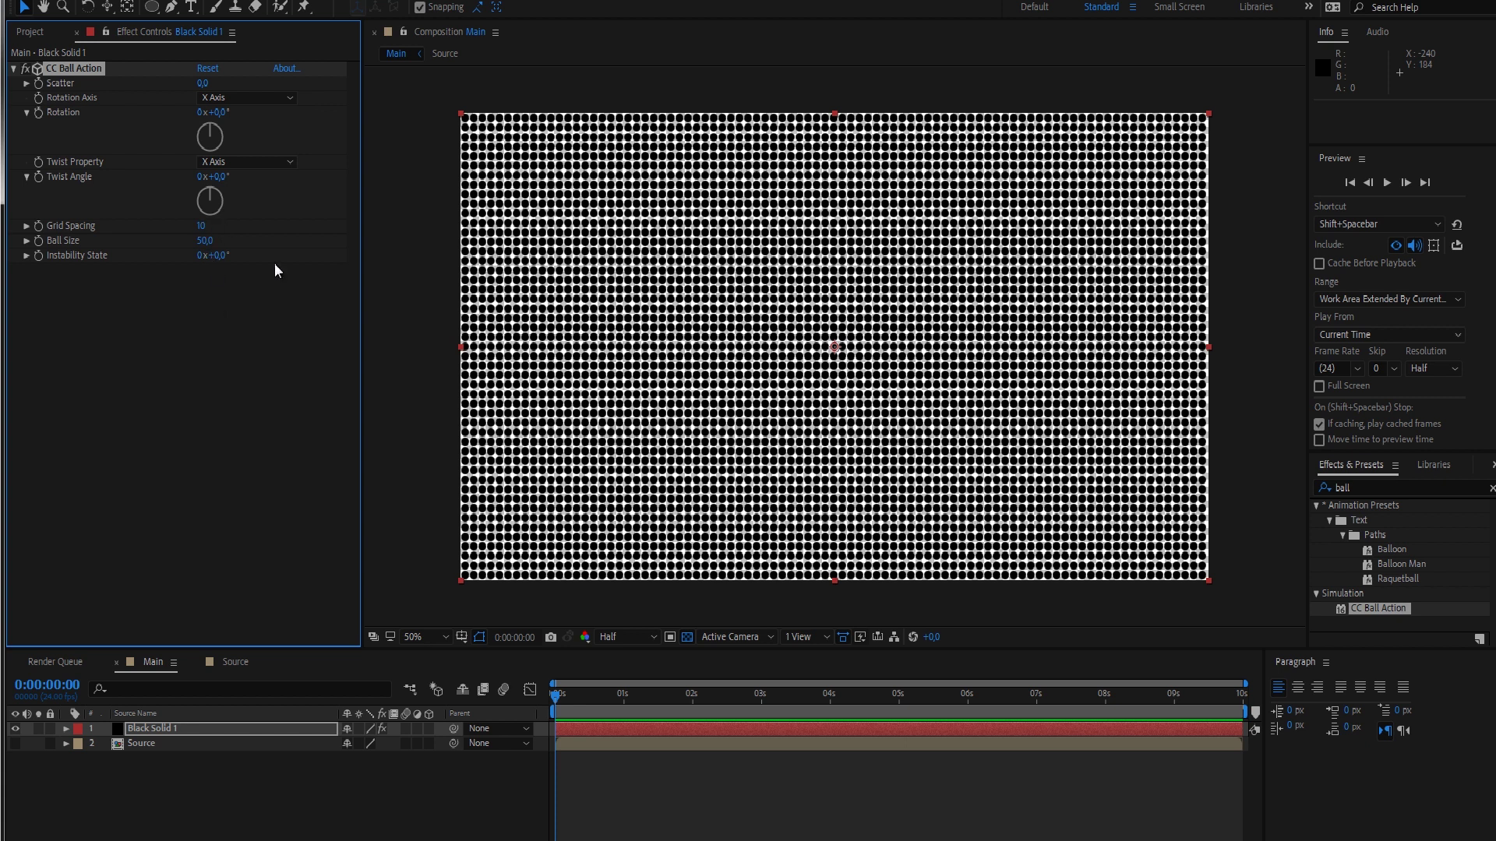
left_click(668, 259)
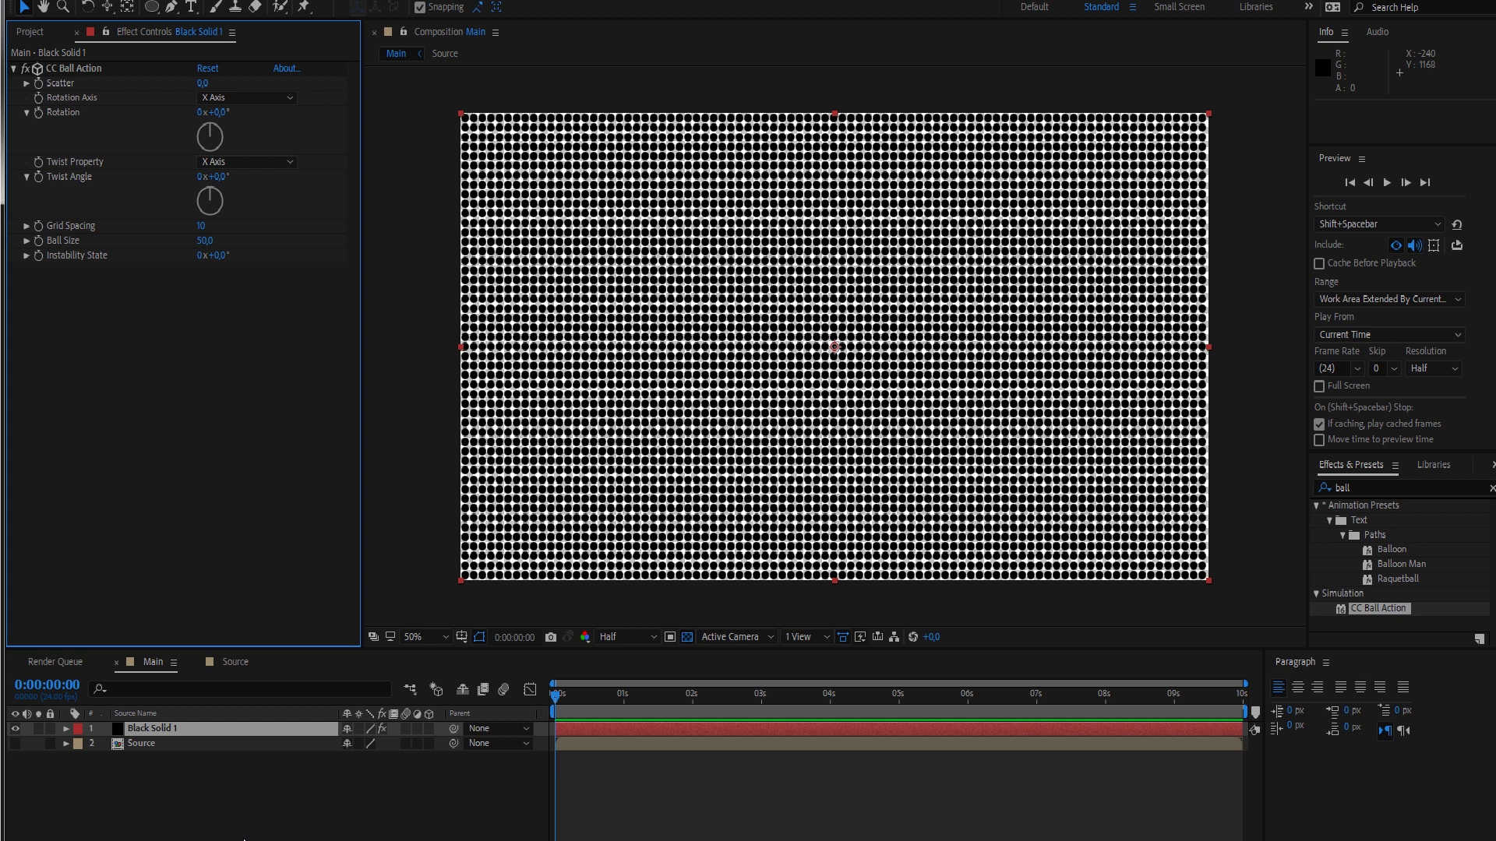
left_click(1354, 487)
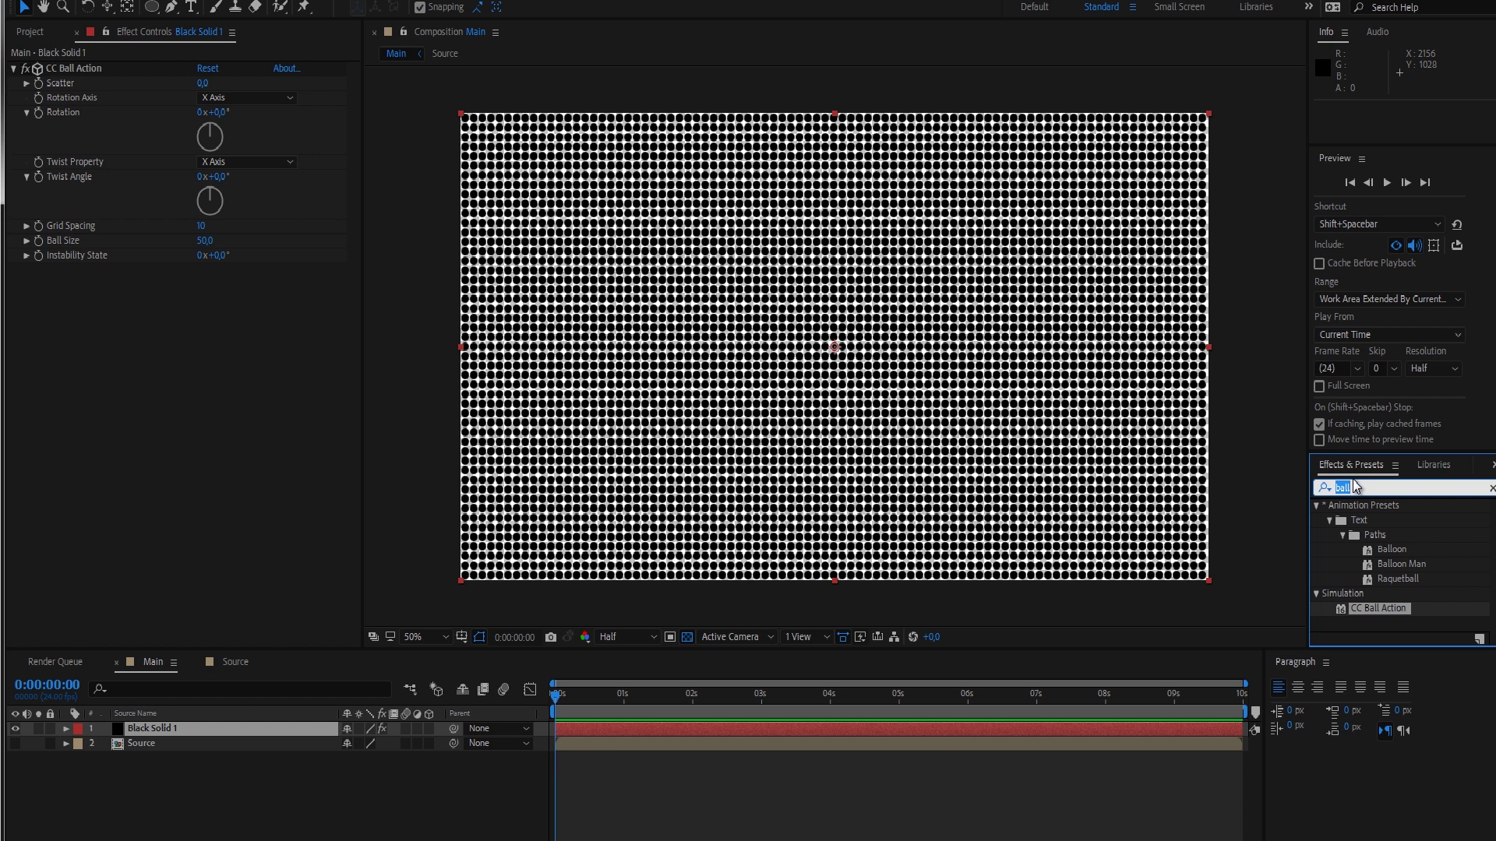
- Add Camera Lens Blur to Black Solid 1 using Source's Luminance as the blur map
type("cam")
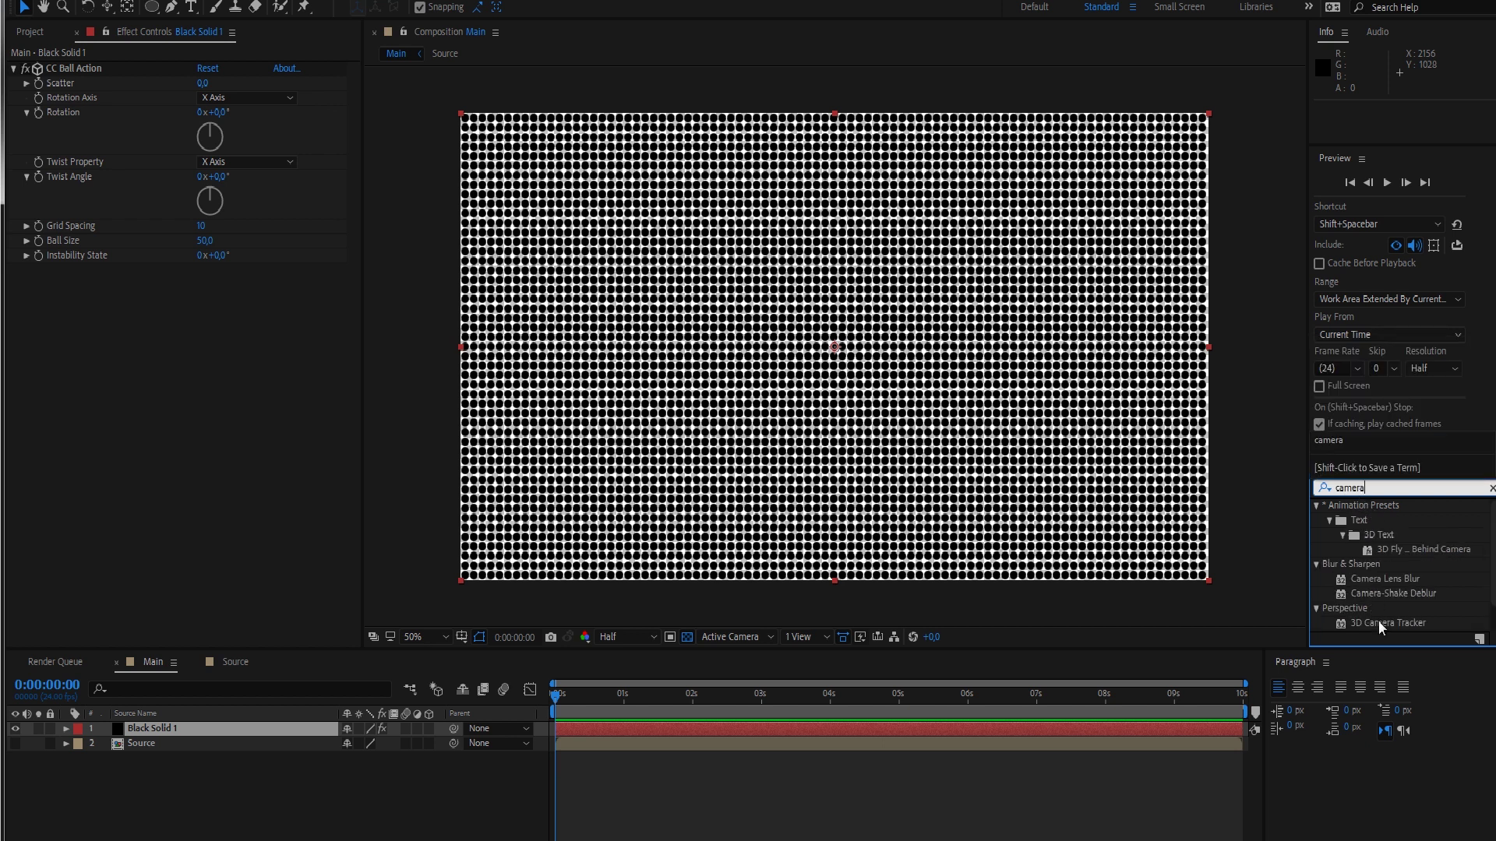
type("era")
left_click_drag(1390, 578, 198, 729)
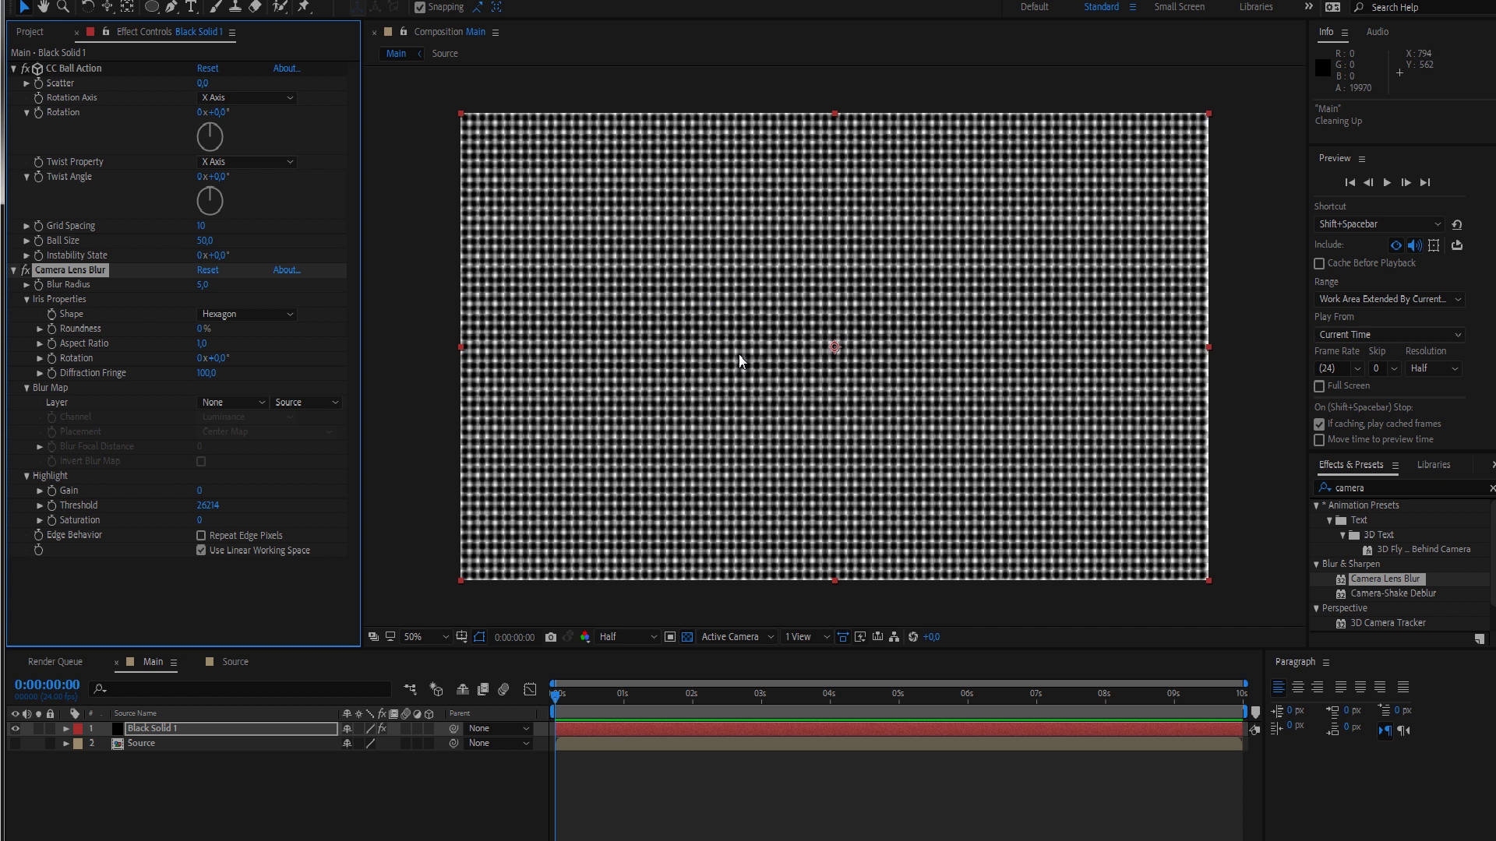
left_click(13, 70)
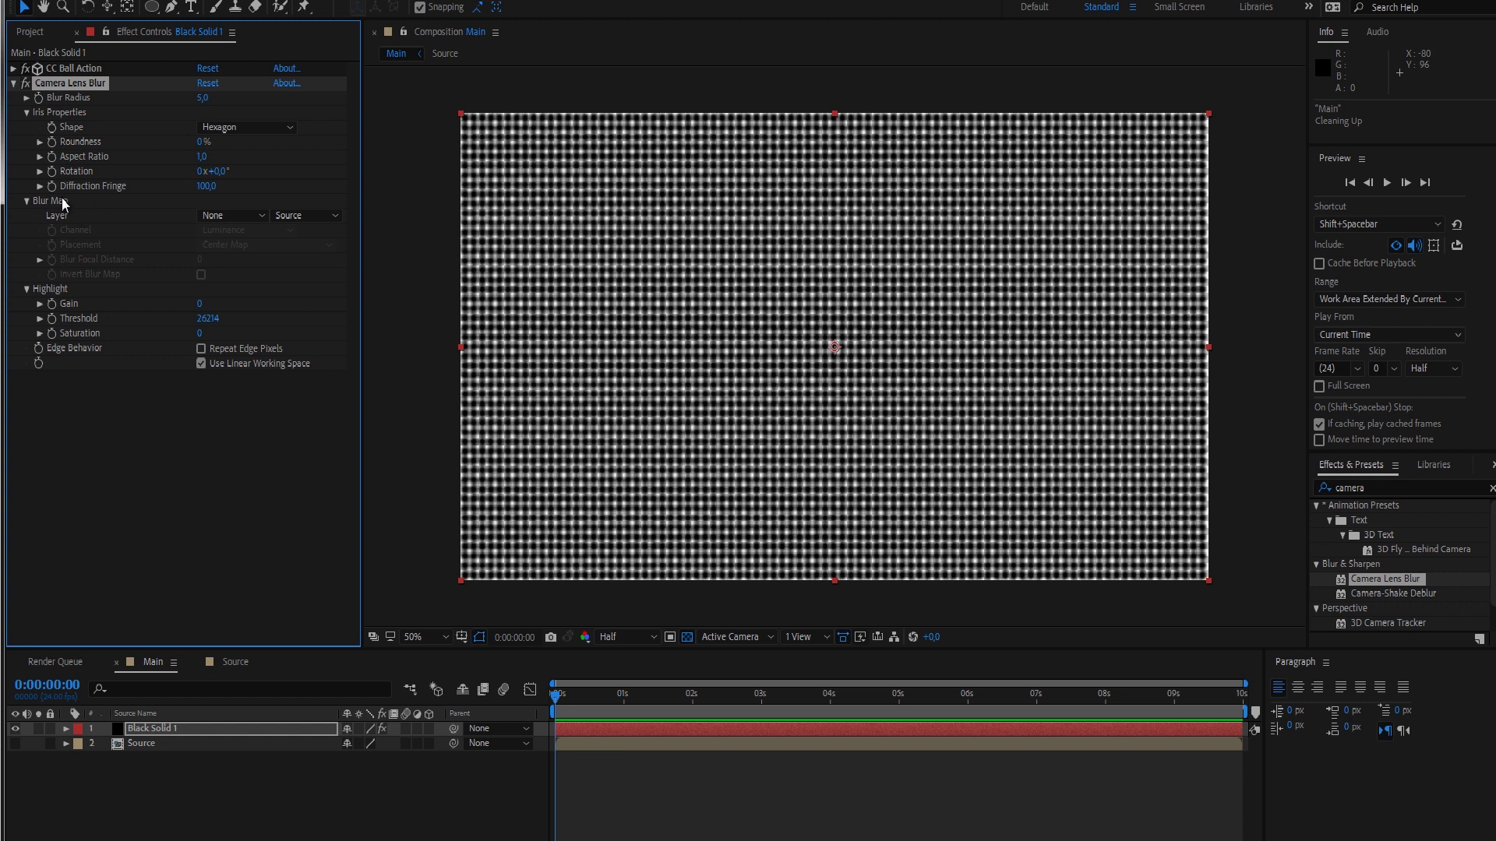
left_click(231, 218)
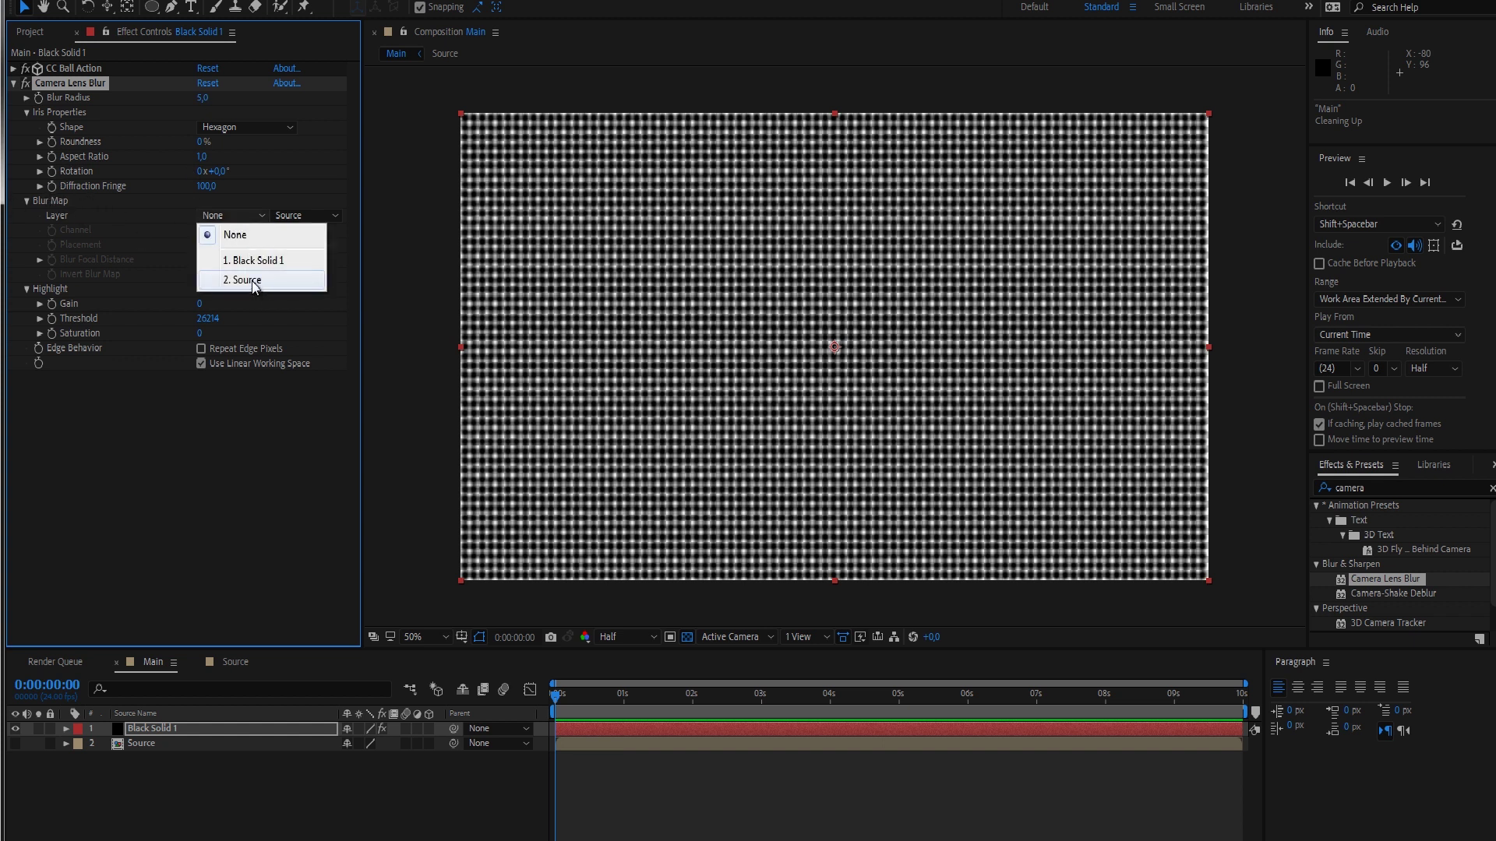
left_click(251, 281)
left_click(231, 232)
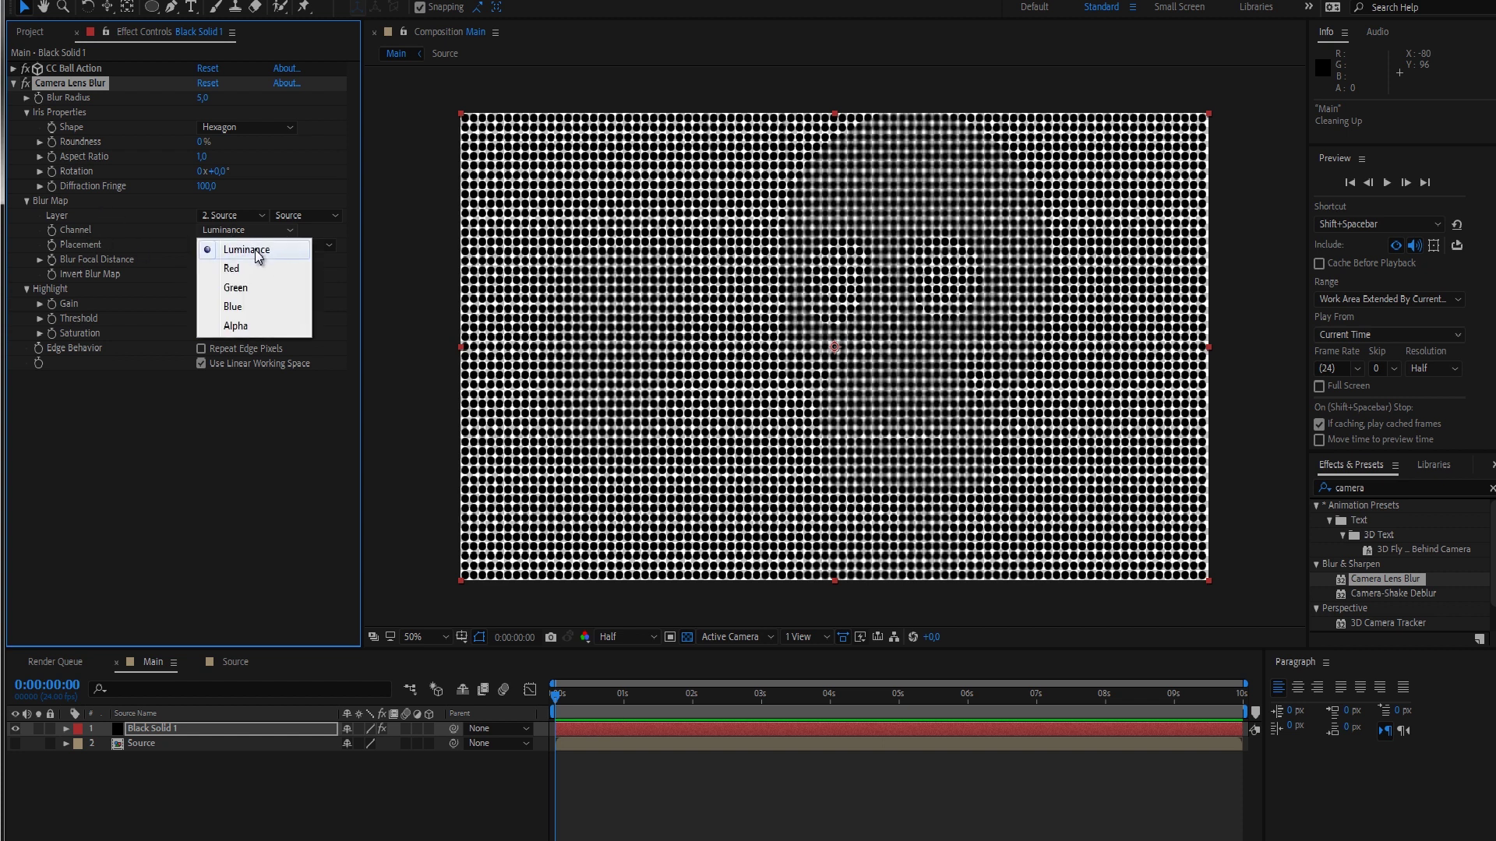
left_click(253, 253)
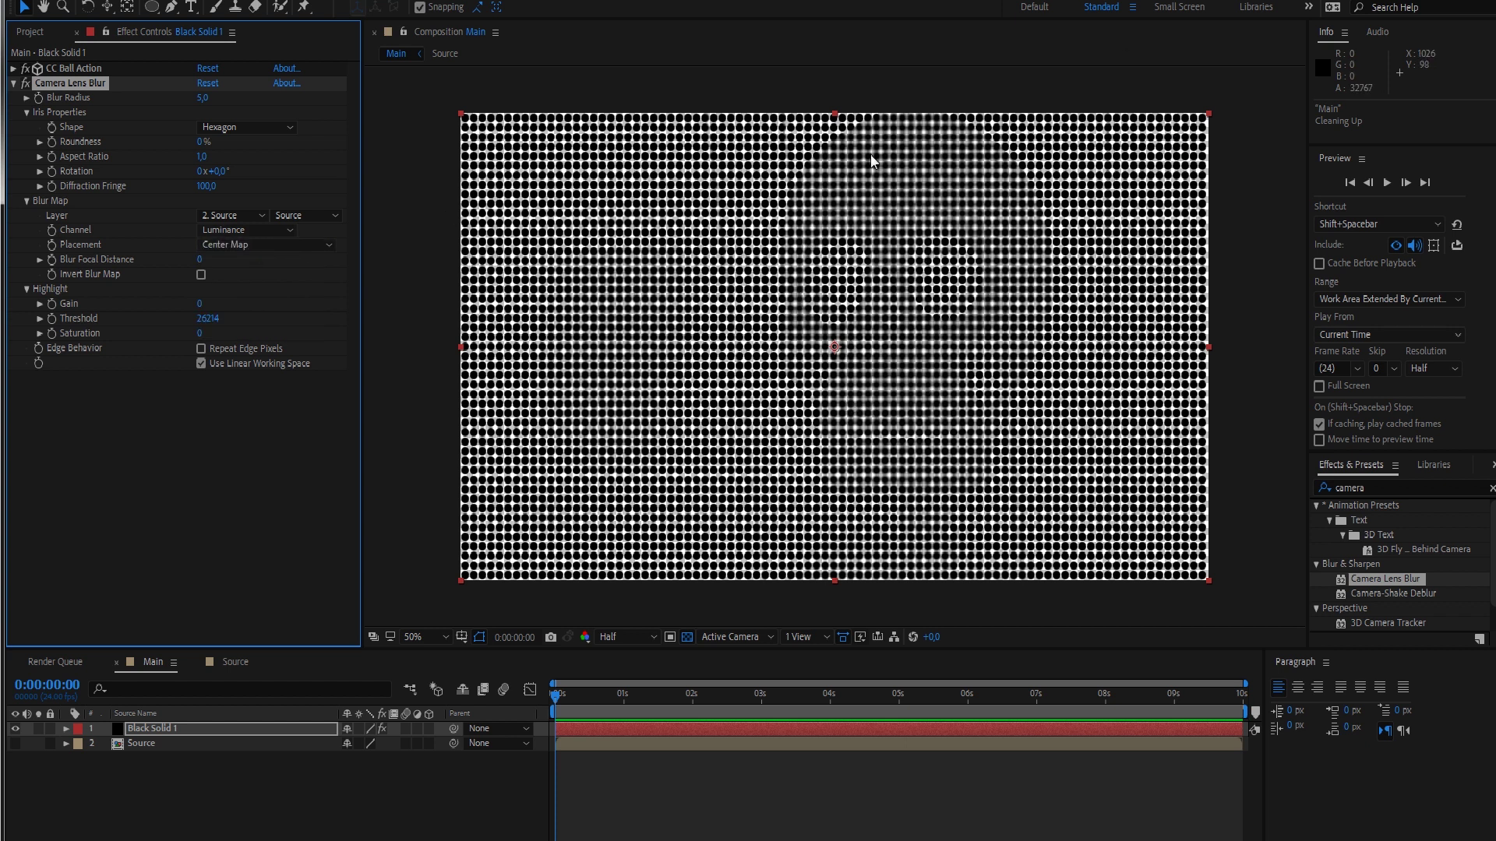
key("period")
key("period")
key("period")
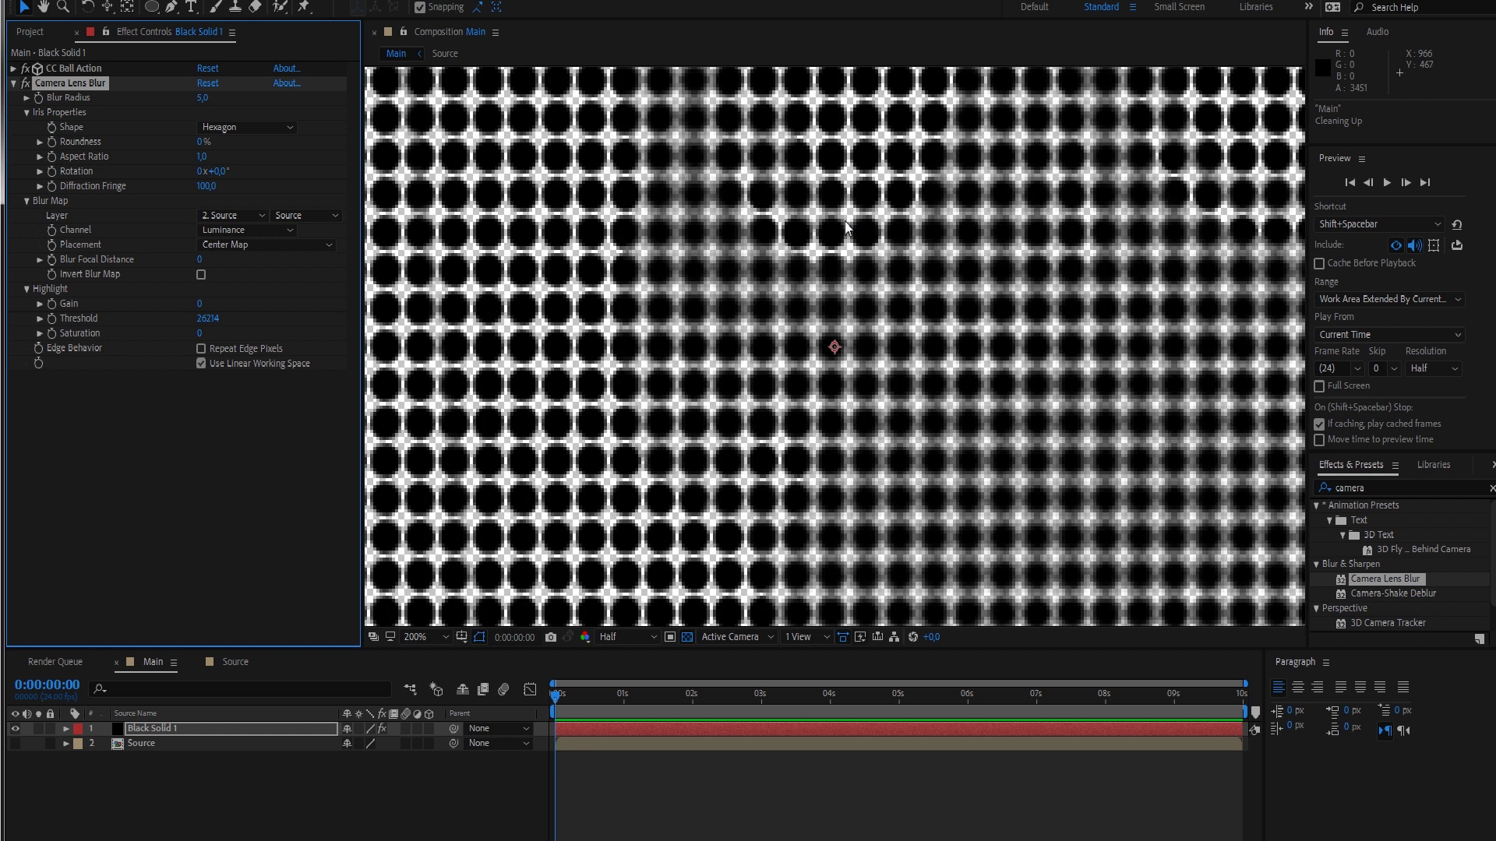
key("comma")
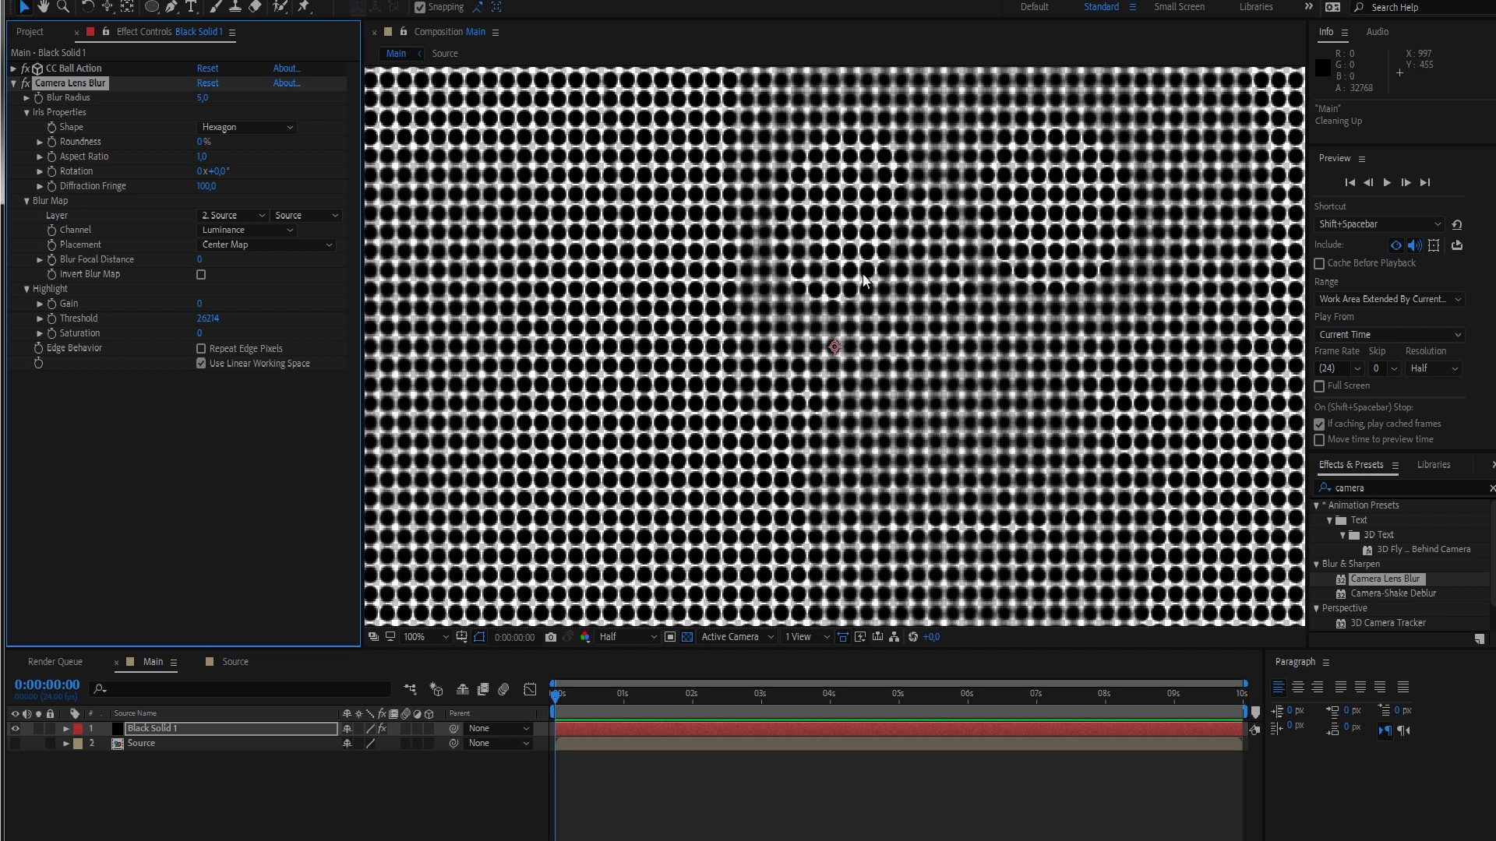
- Raise Grid Spacing to 18 and Camera Lens Blur radius to 18, checking the dots zoomed in
scroll(869, 298, "up", 1)
left_click(13, 68)
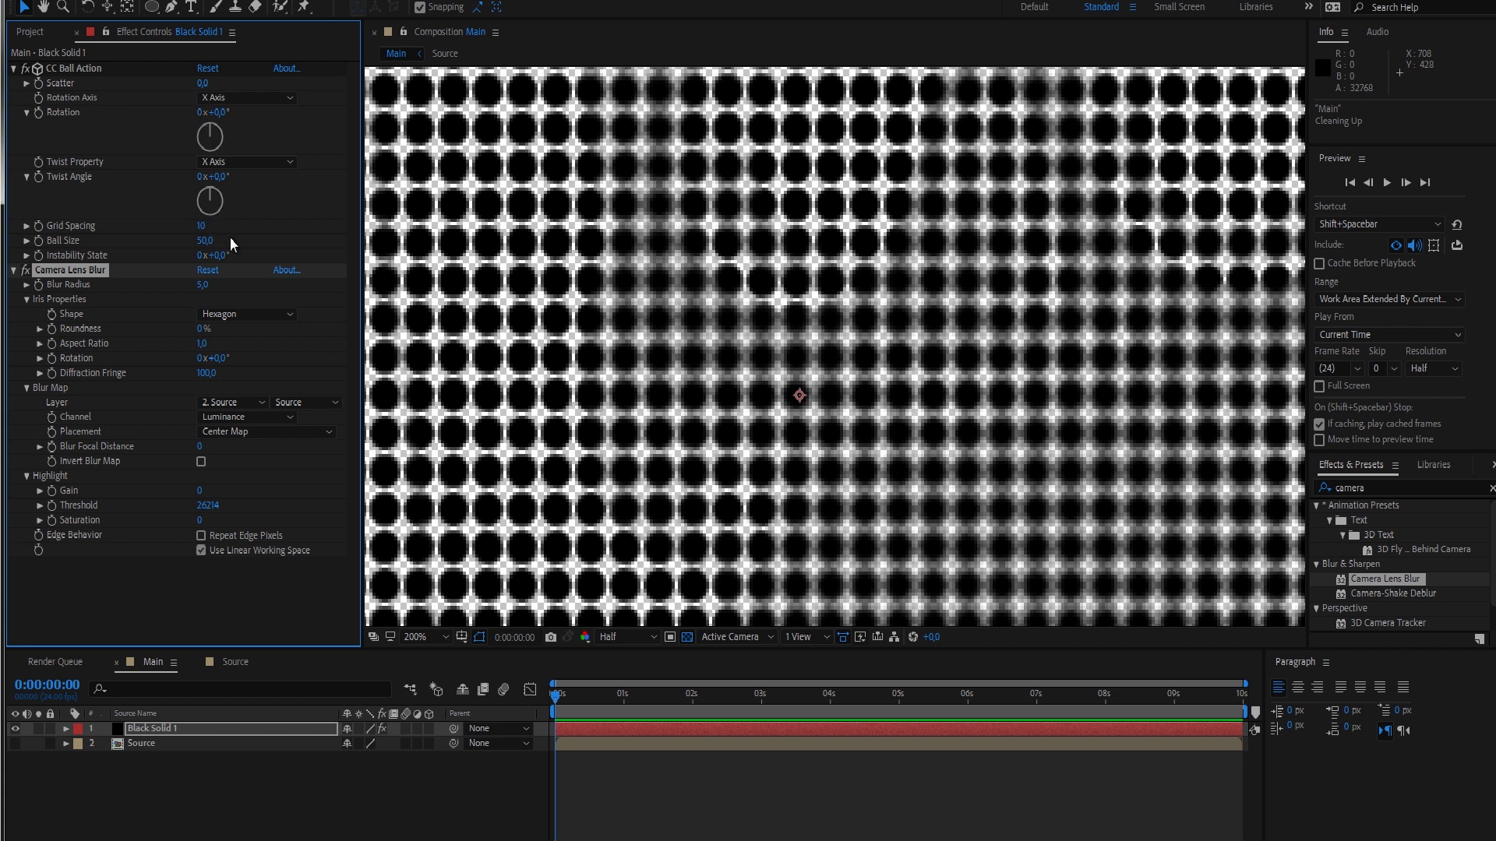
left_click_drag(204, 227, 248, 236)
scroll(1116, 327, "down", 1)
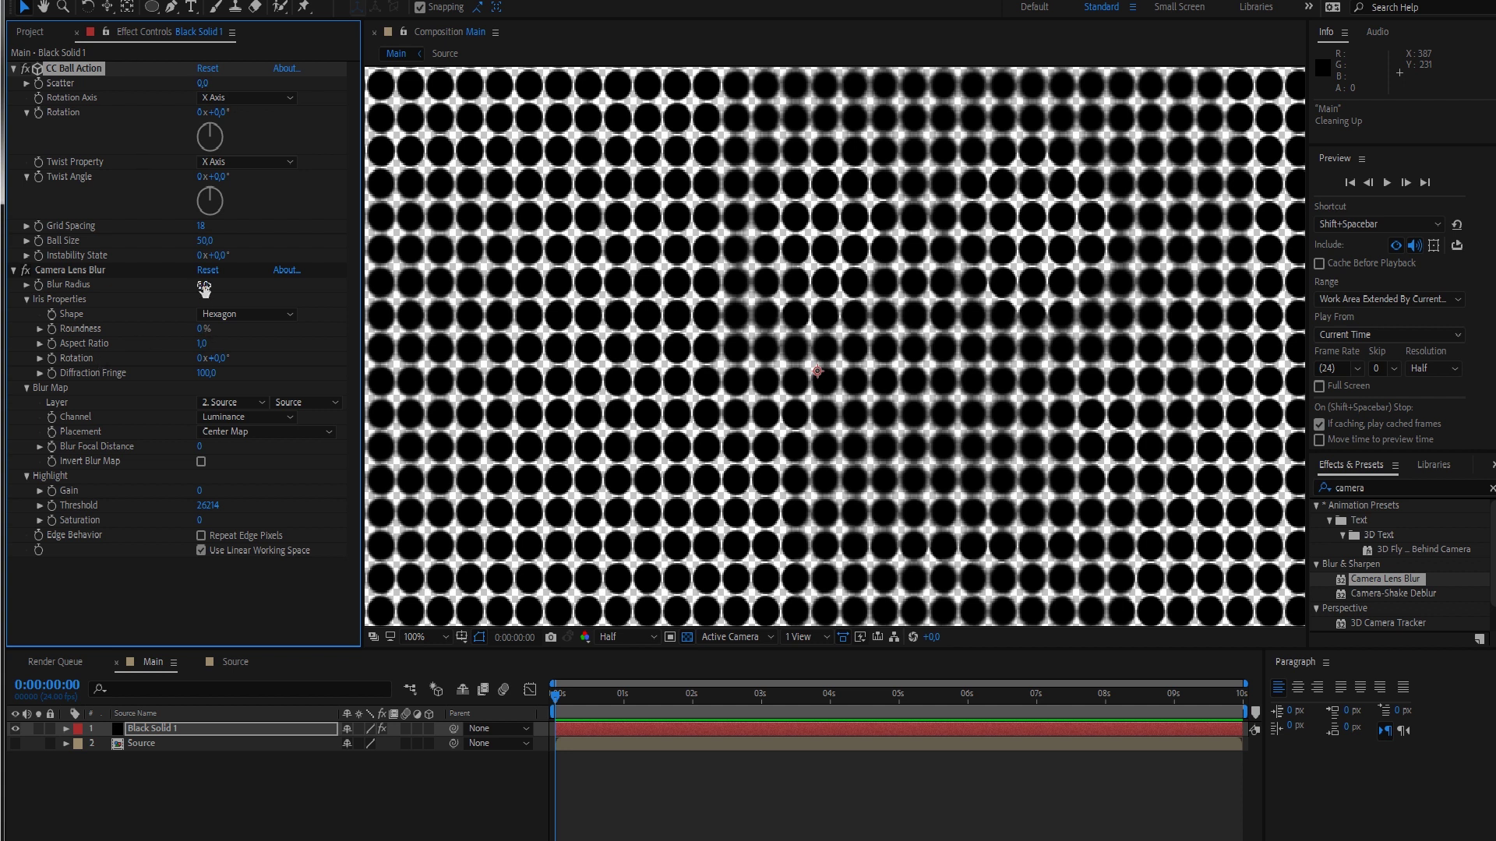
left_click_drag(201, 285, 214, 286)
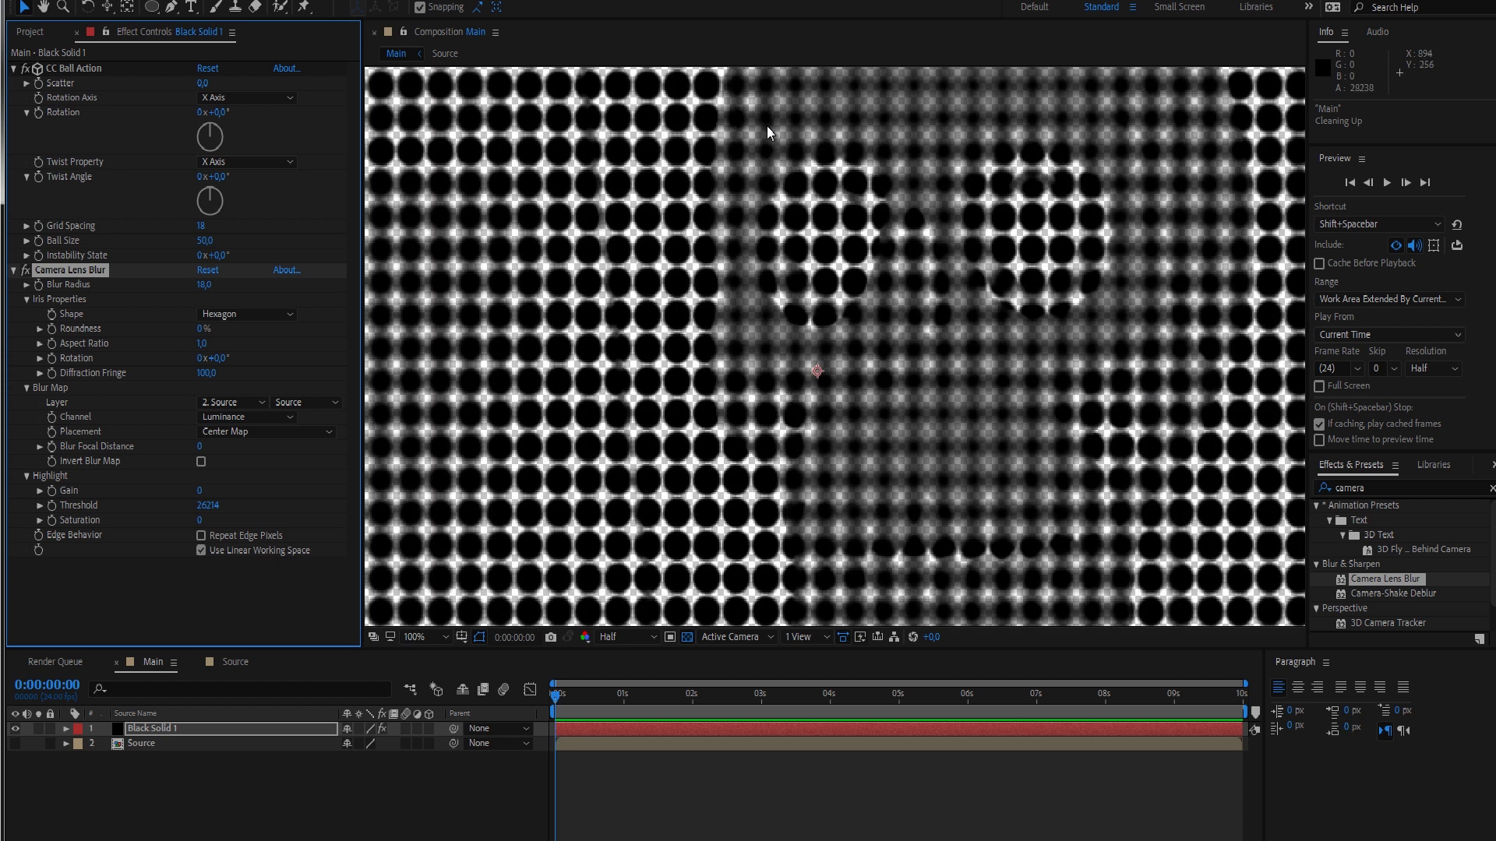
key("period")
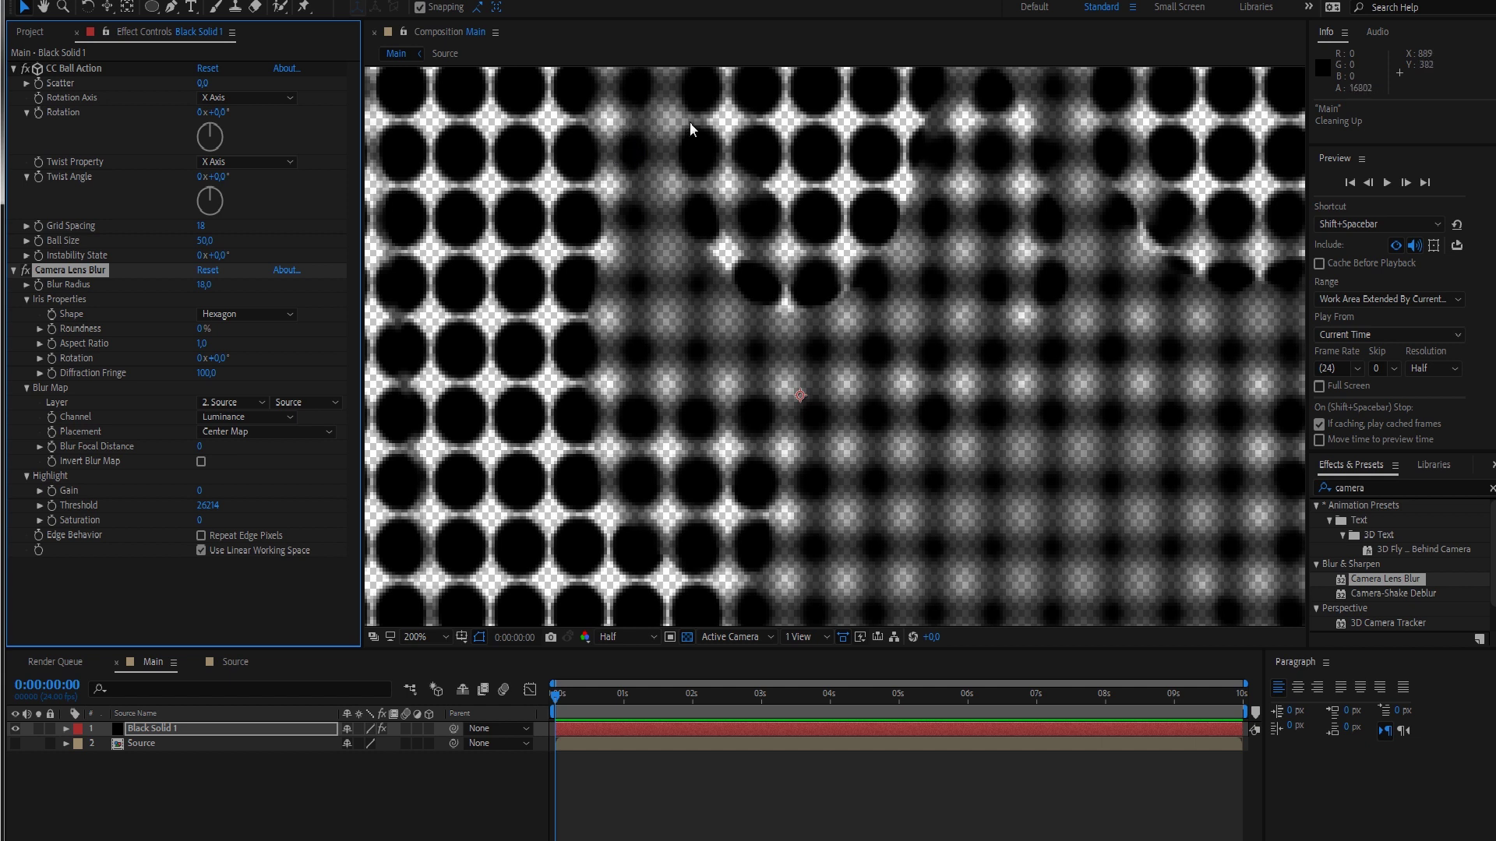
key("comma")
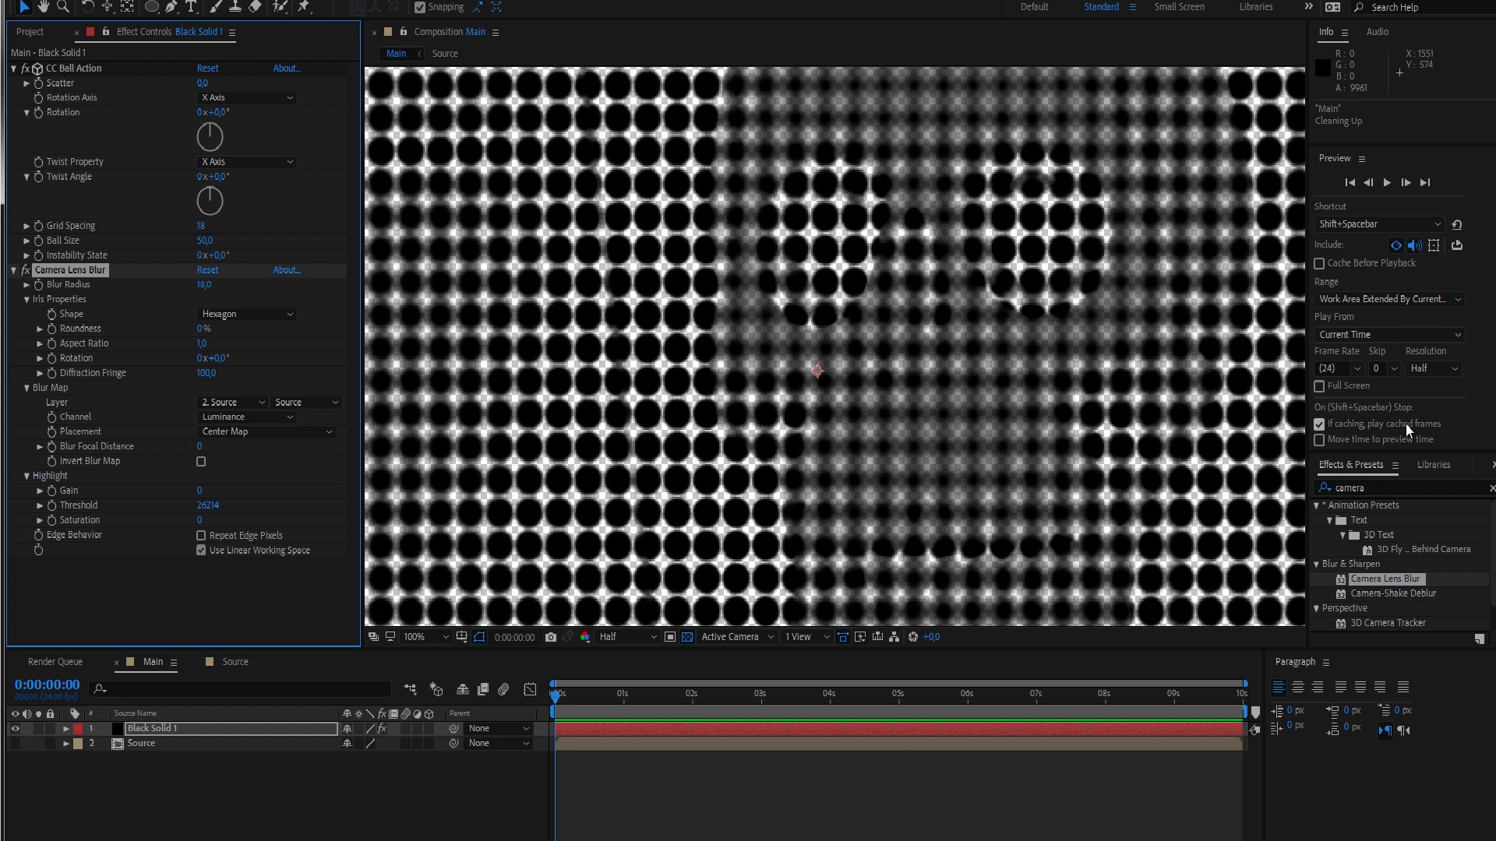
- Apply Simple Choker to Black Solid 1 with Choke Matte 2,20, comparing it on and off
left_click(1396, 486)
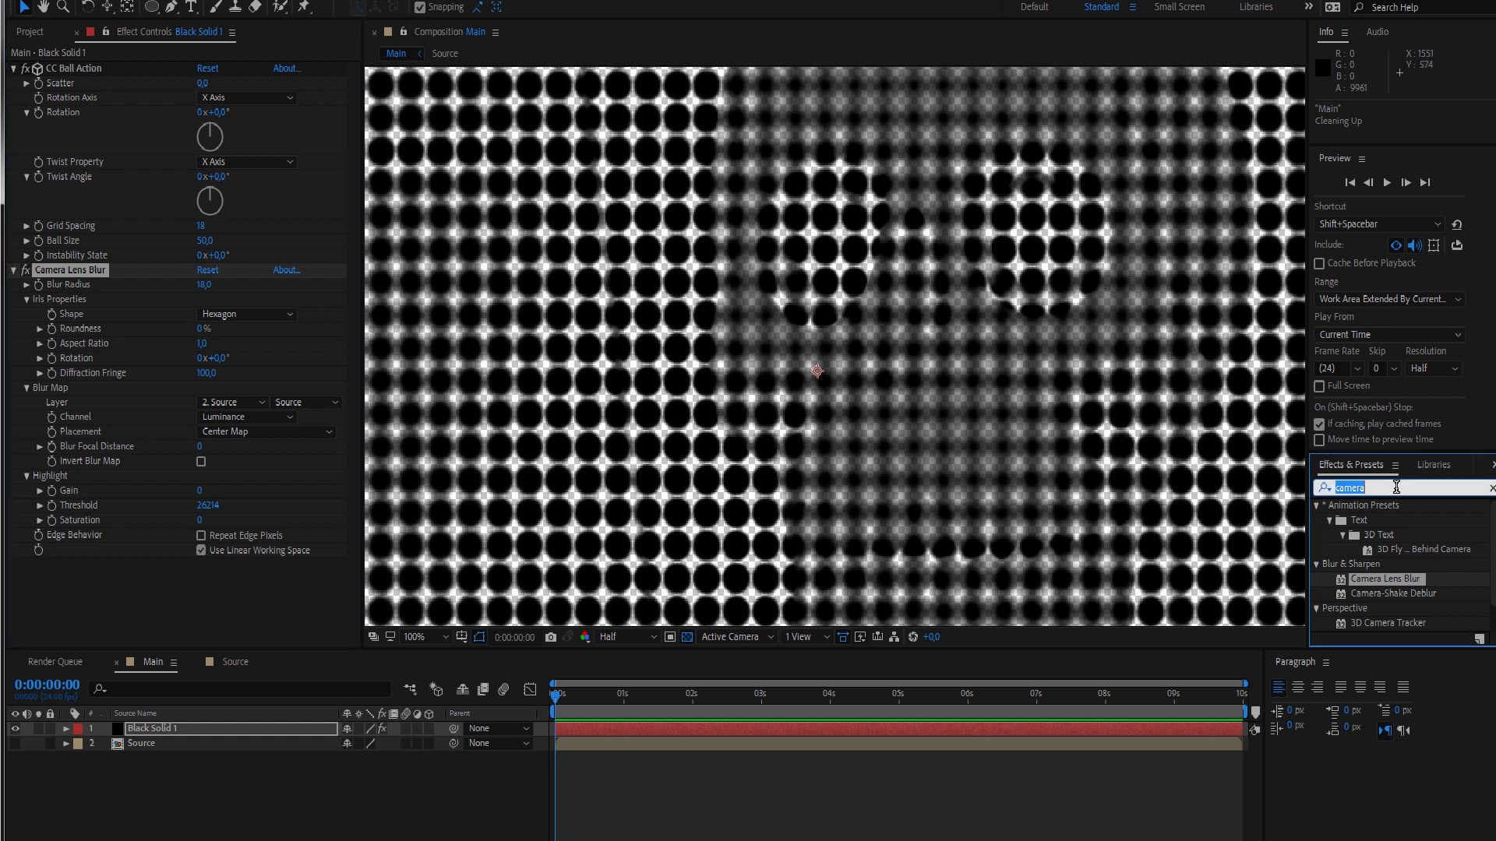
type("choker")
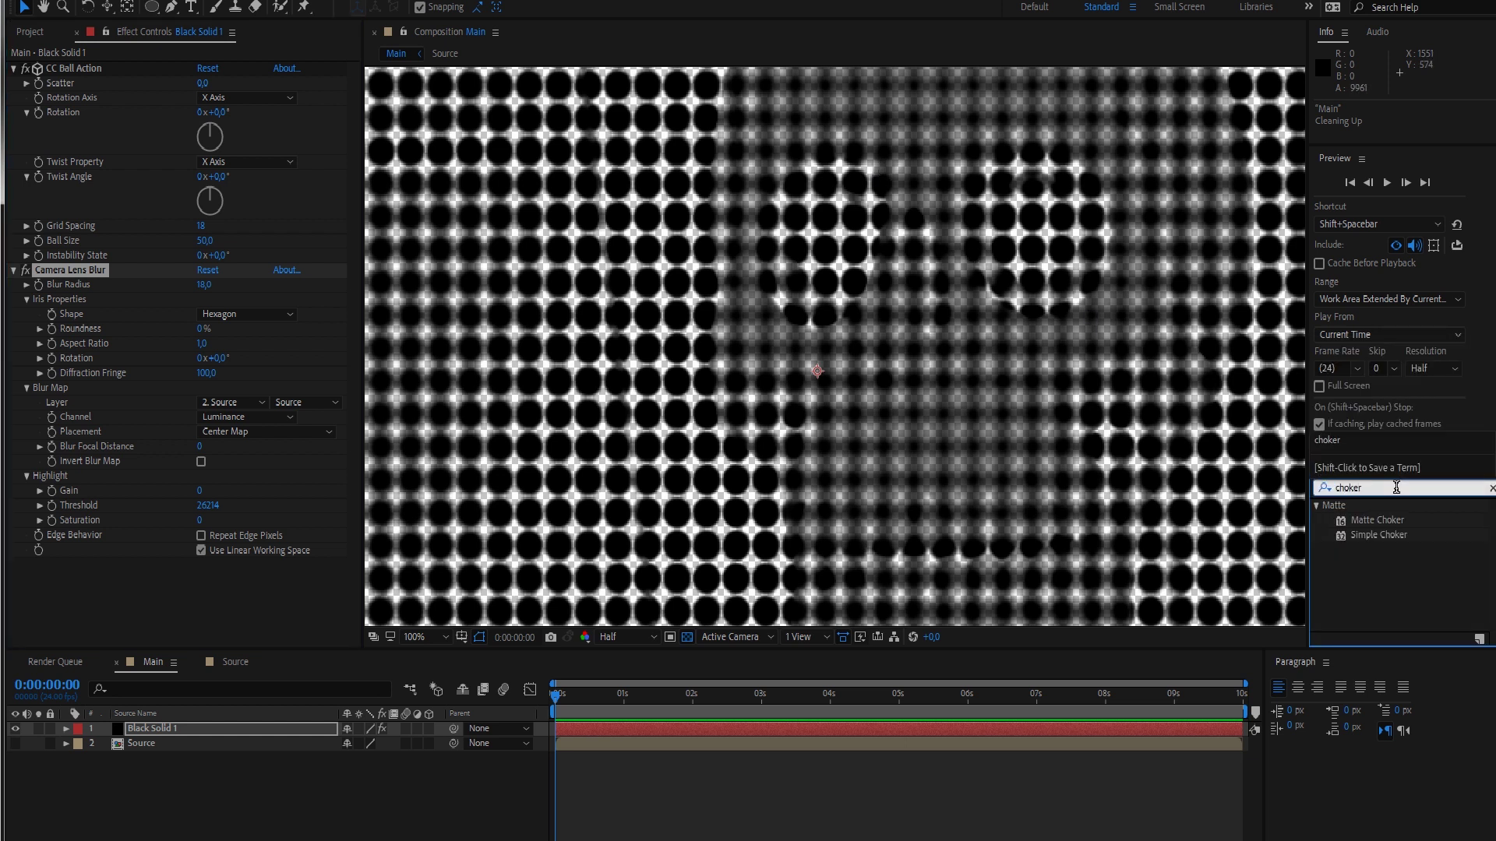
left_click_drag(1378, 535, 215, 597)
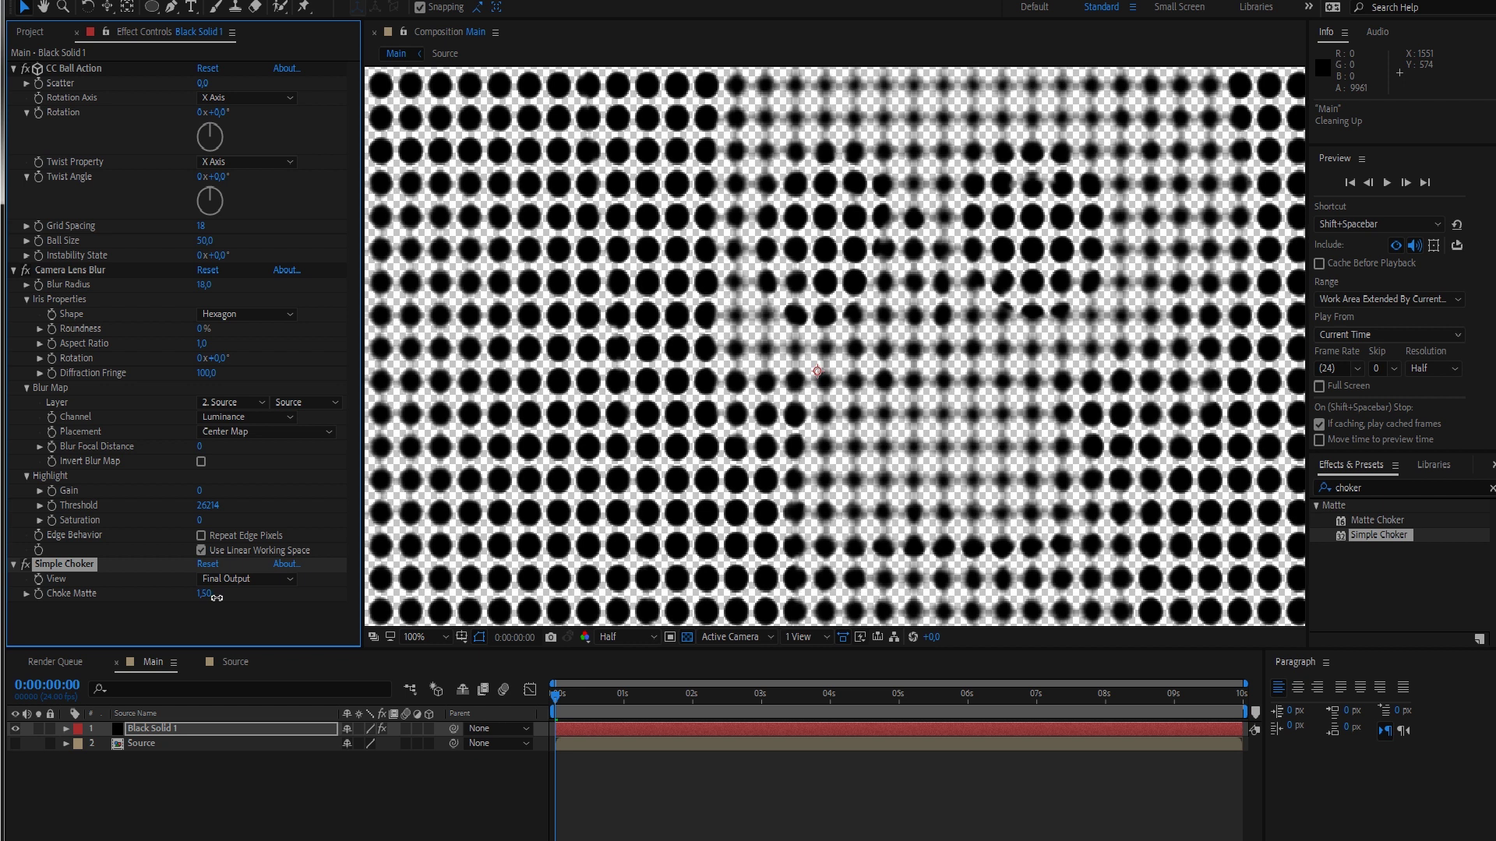
left_click_drag(219, 597, 225, 597)
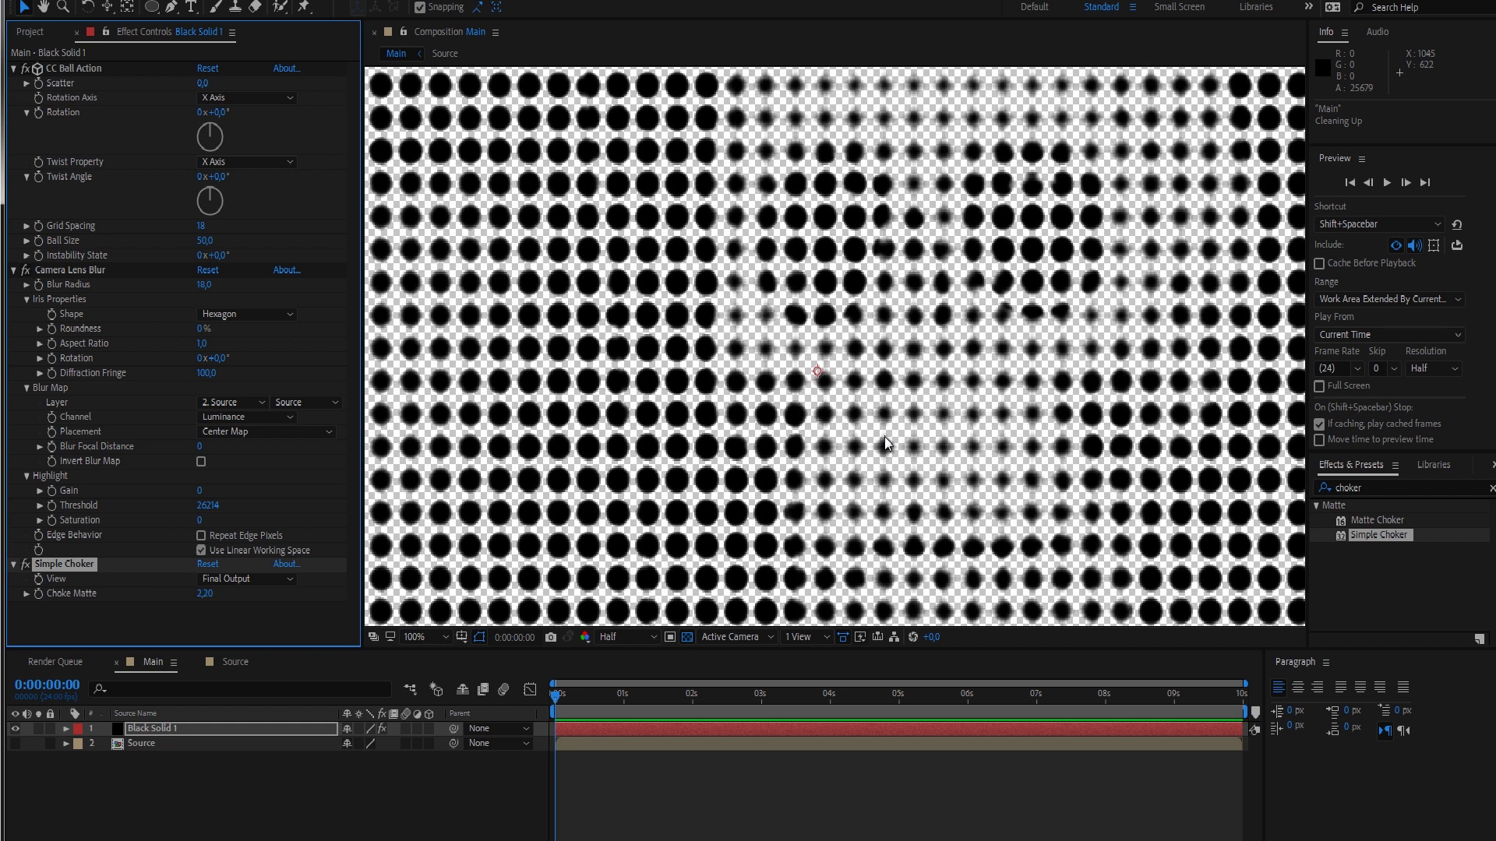
key("period")
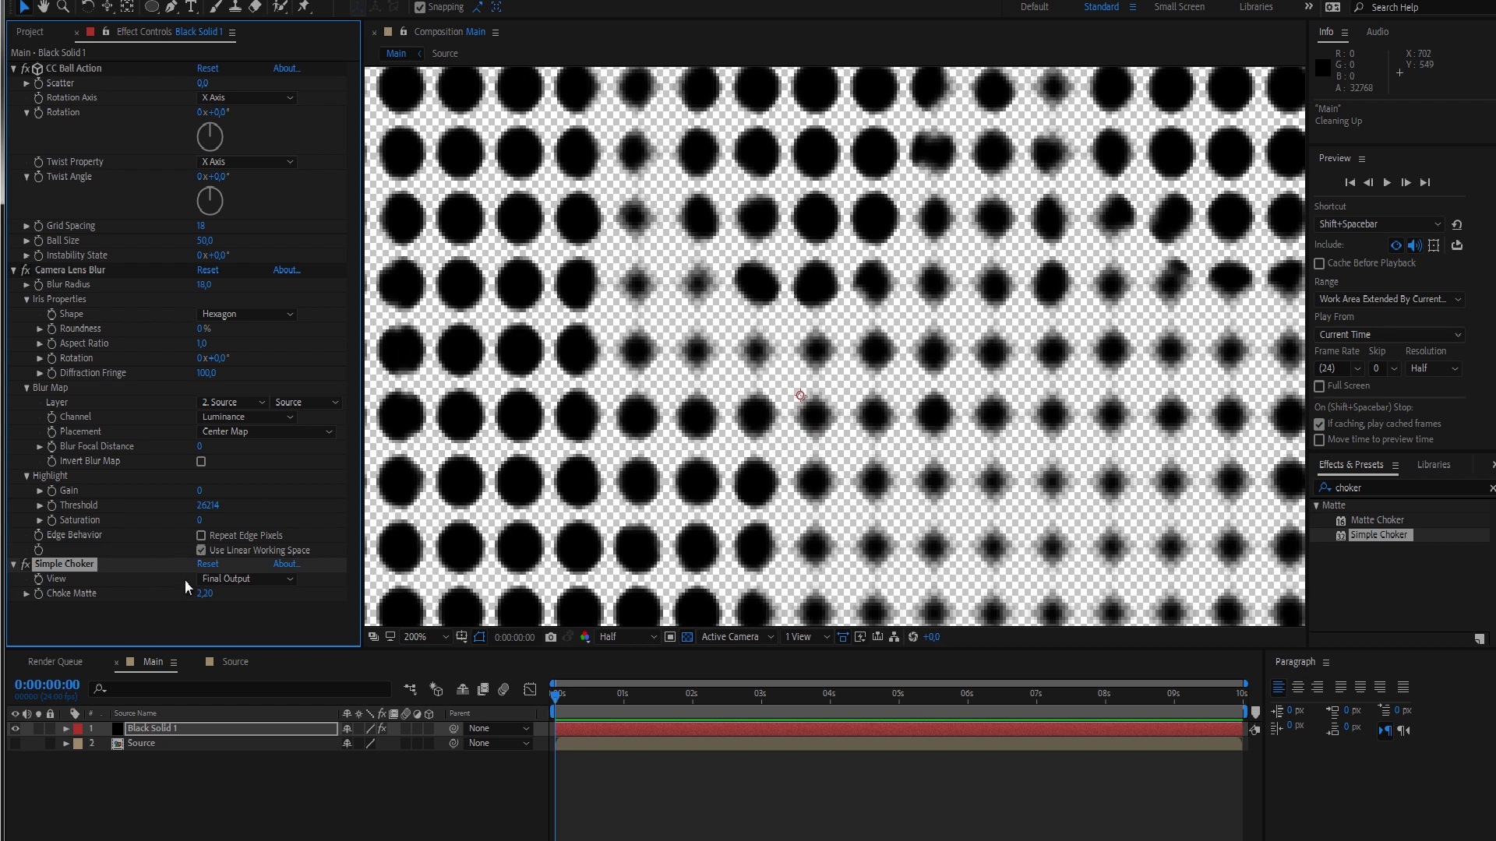
left_click(26, 565)
left_click(25, 565)
key("comma")
key("comma")
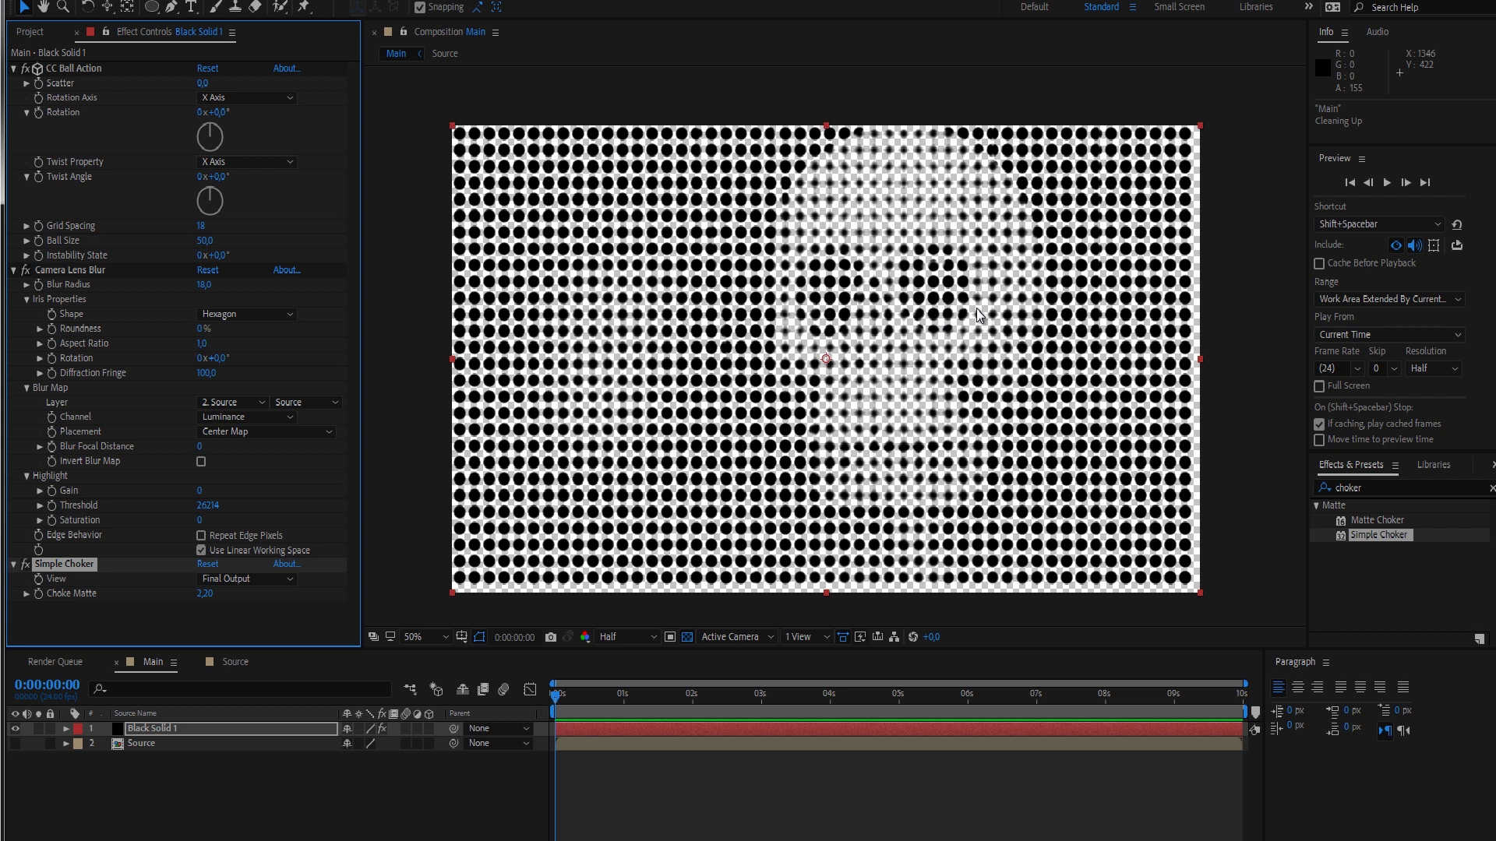
- Set CC Ball Action Grid Spacing to 10 and Camera Lens Blur Radius to 4
left_click(28, 566)
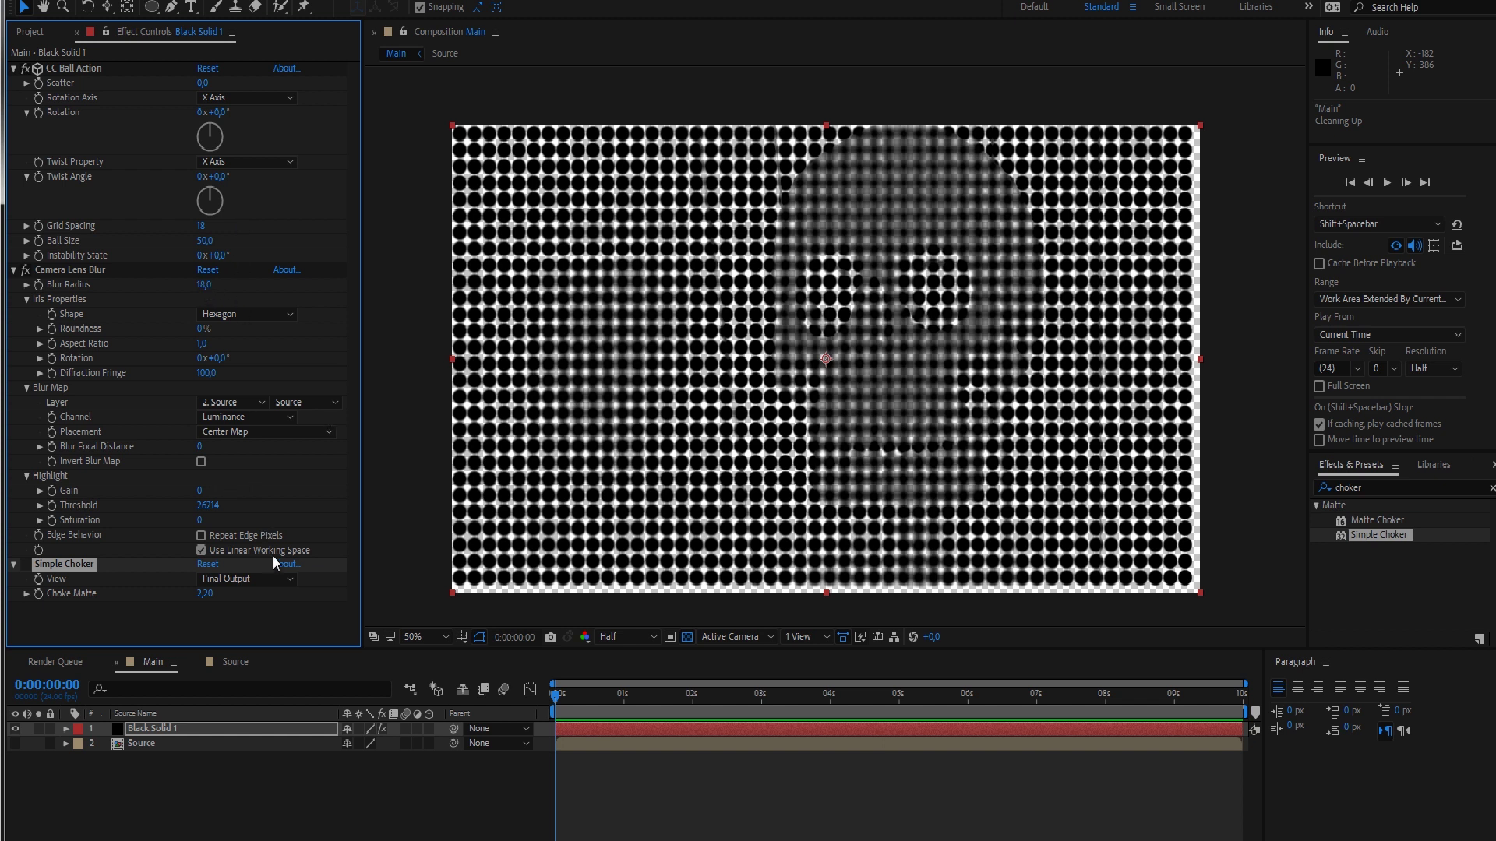
left_click(202, 225)
type("10")
key("Return")
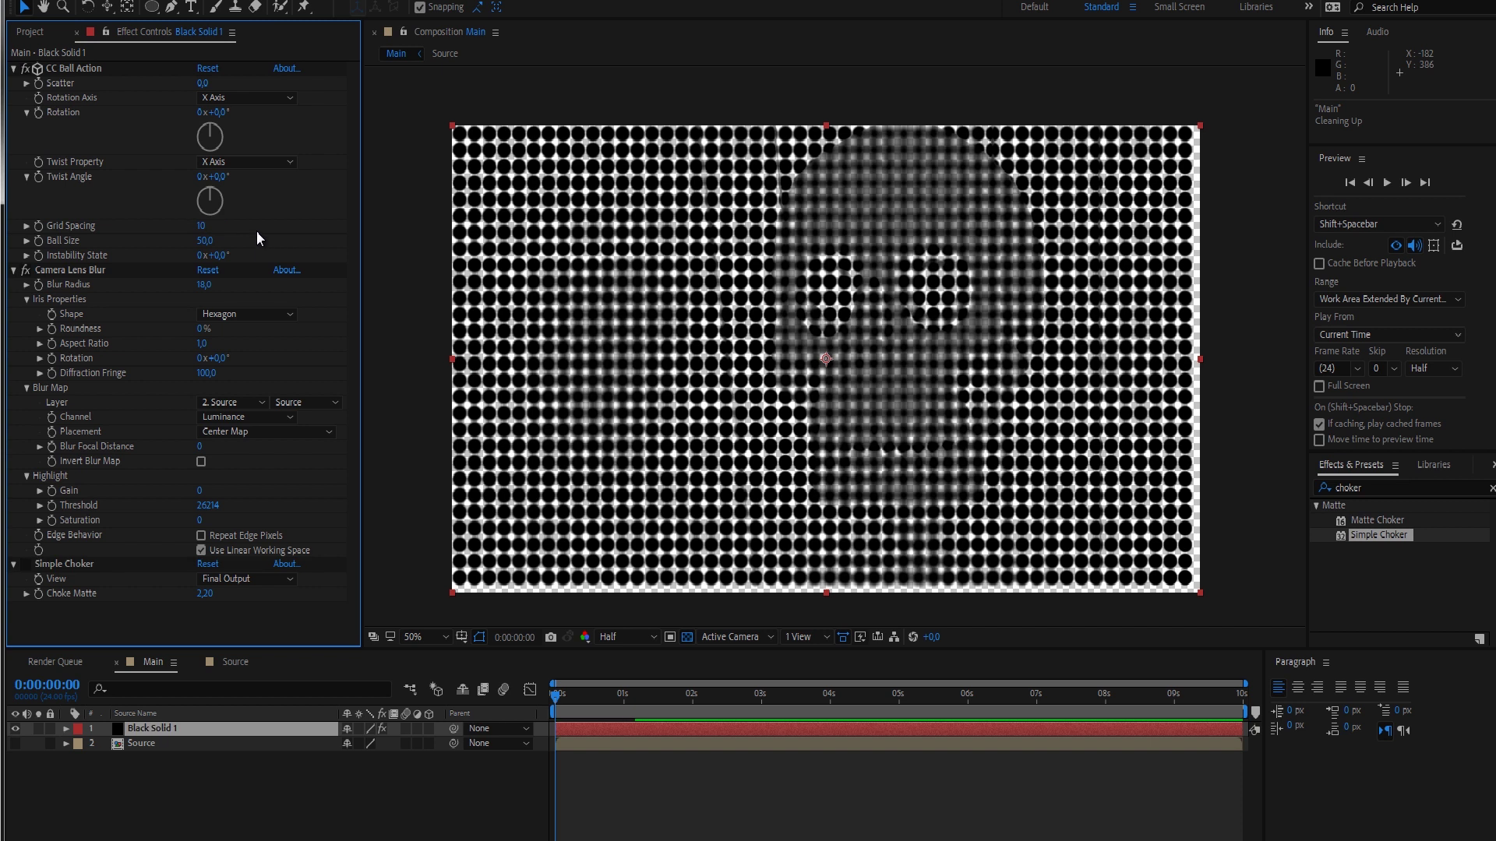
key("slash")
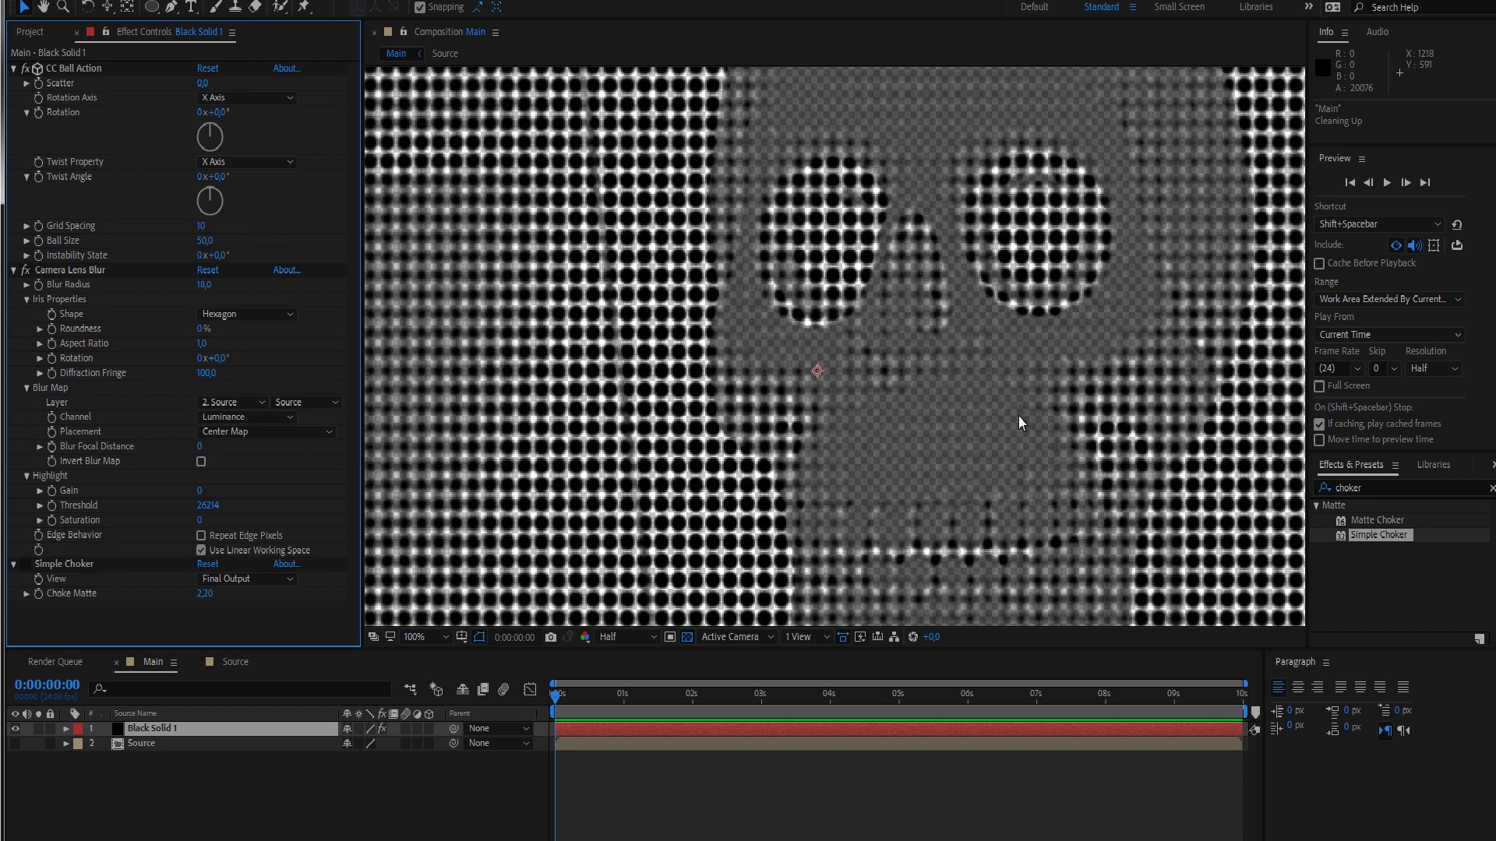
left_click(205, 284)
type("4")
key("Return")
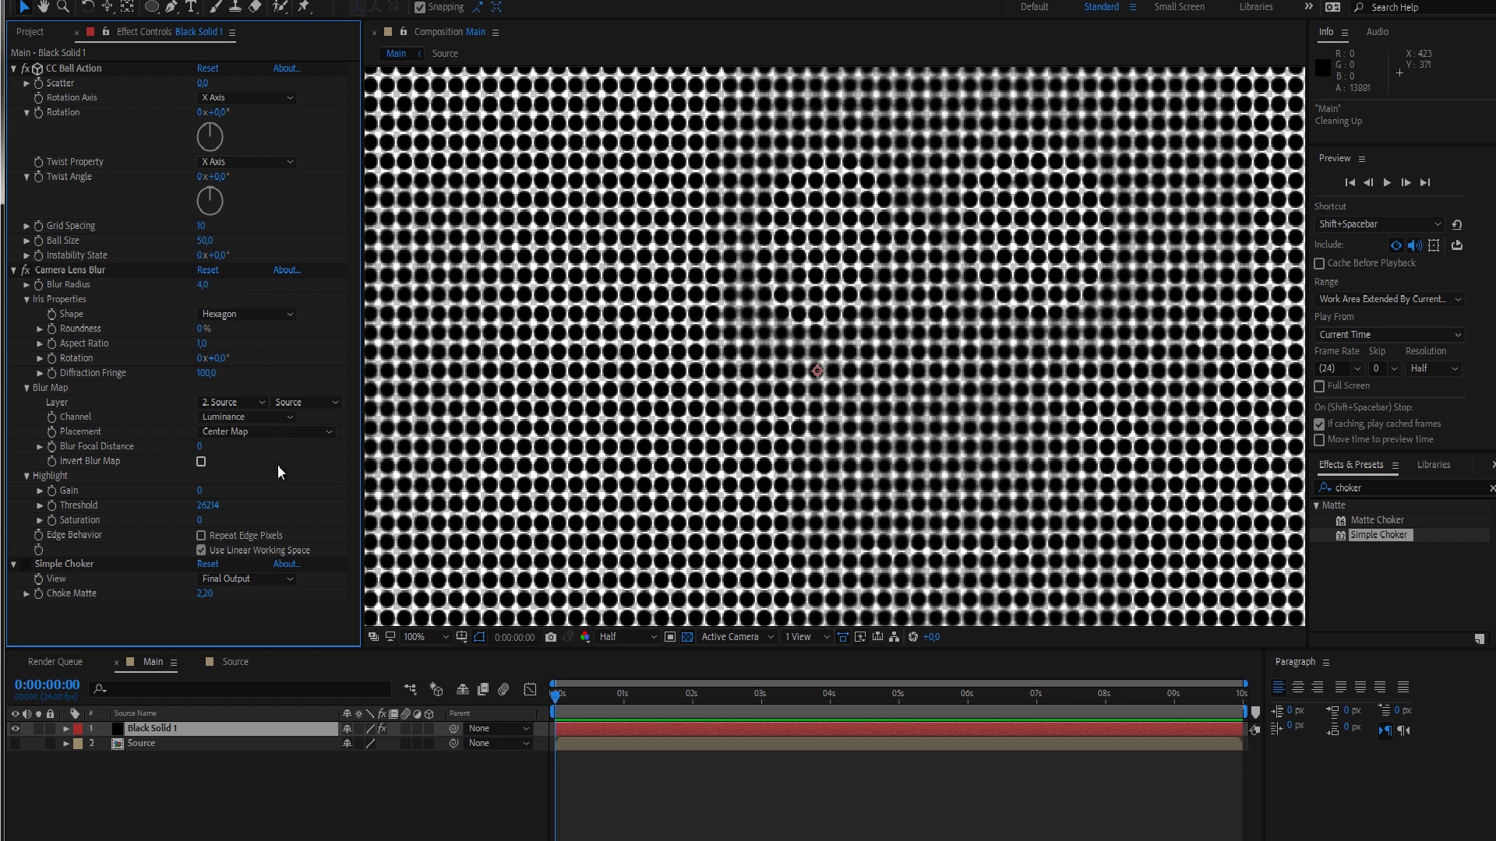
- Reset Simple Choker's Choke Matte and raise it to 4,80
left_click(208, 564)
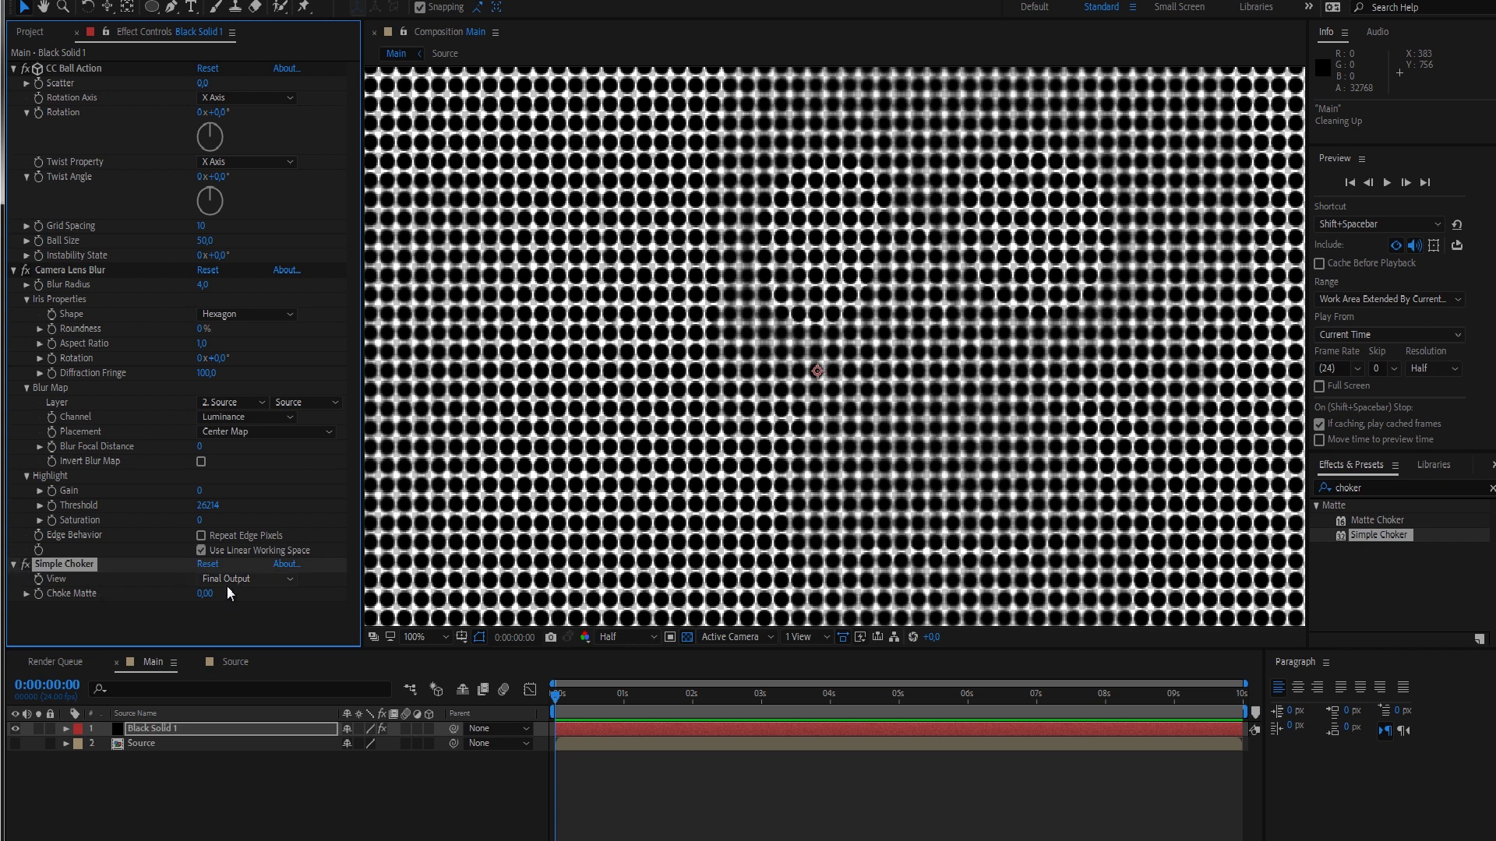
left_click_drag(209, 594, 1027, 431)
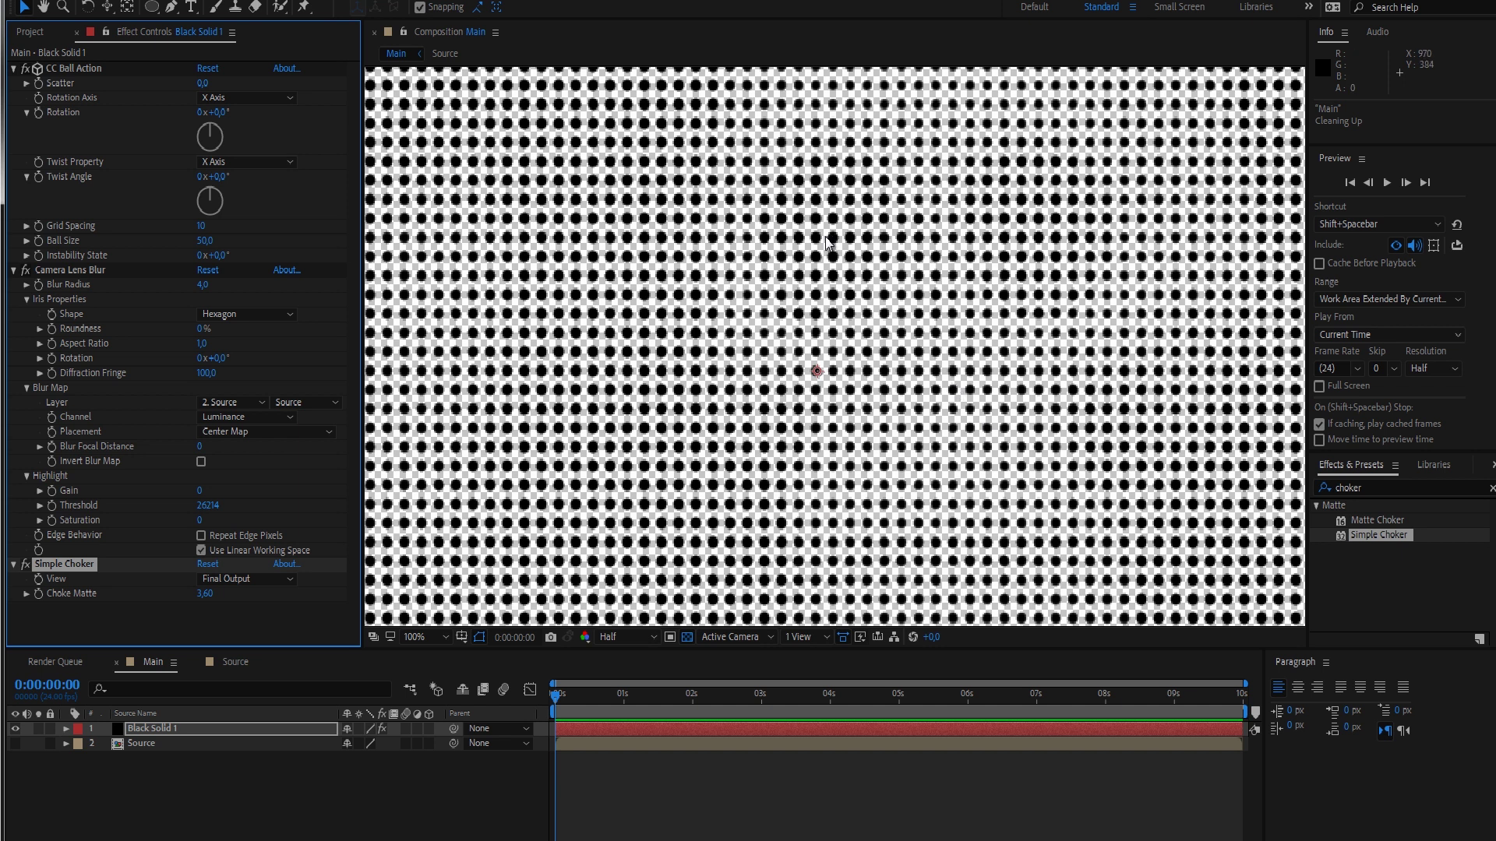
left_click_drag(205, 594, 220, 599)
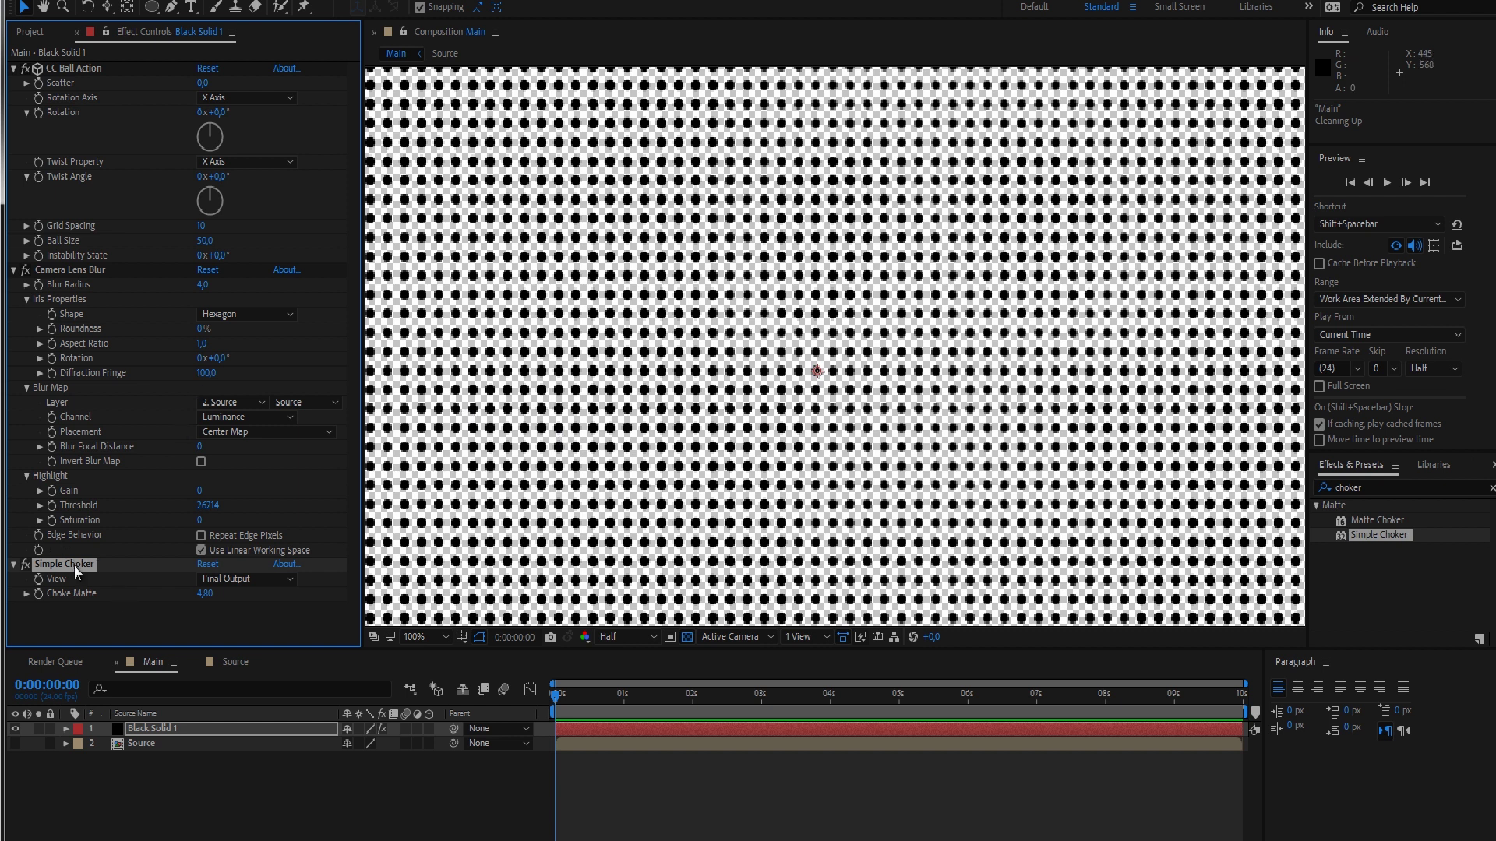
- Duplicate Simple Choker, set the copy to -14,00 and the first to 4,20, enlarging the viewer
key("ctrl+d")
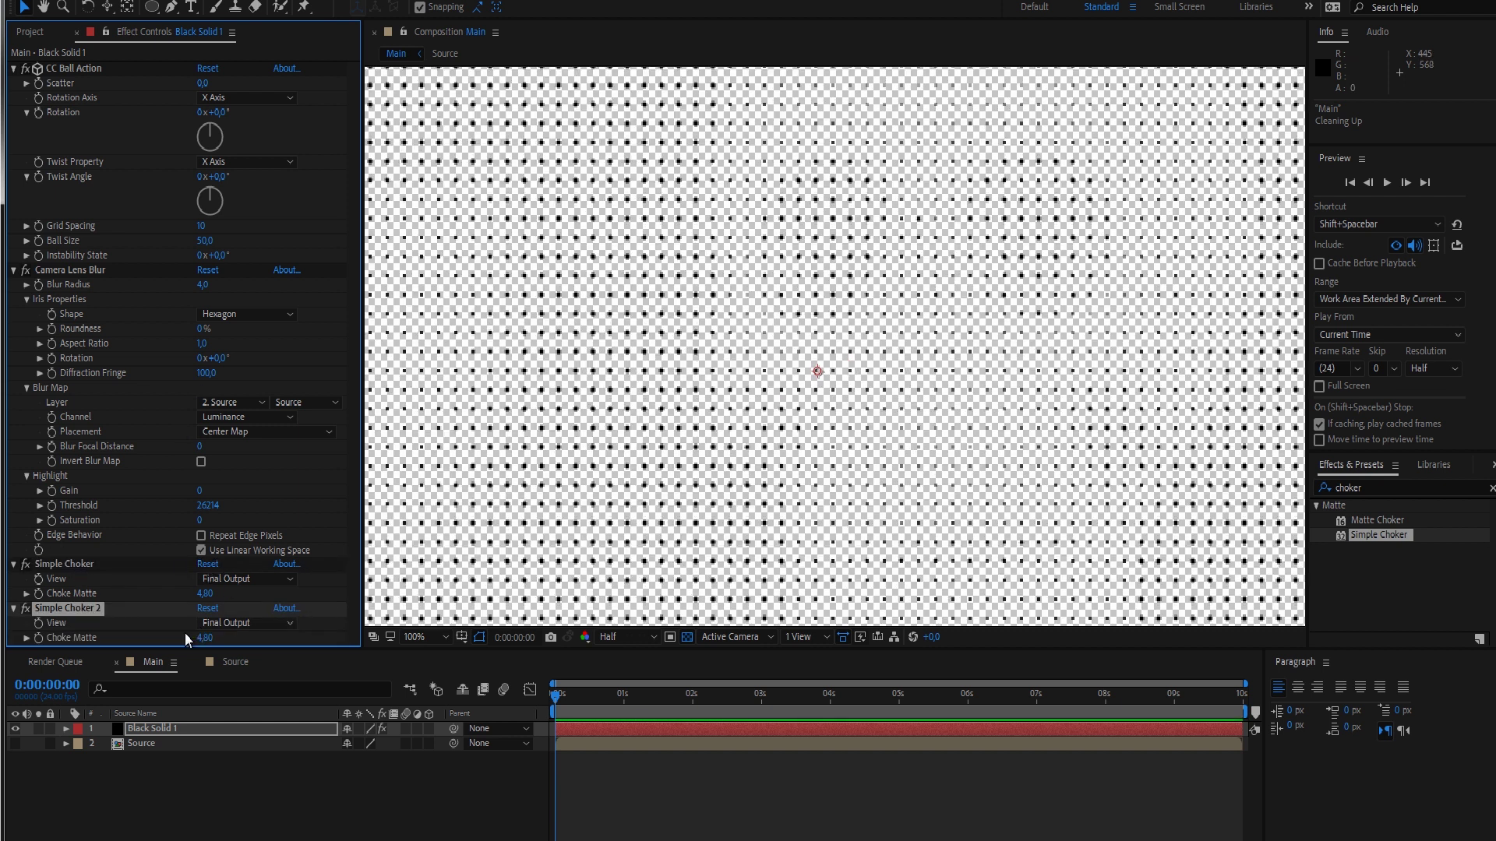
left_click_drag(204, 638, 73, 626)
scroll(853, 384, "down", 2)
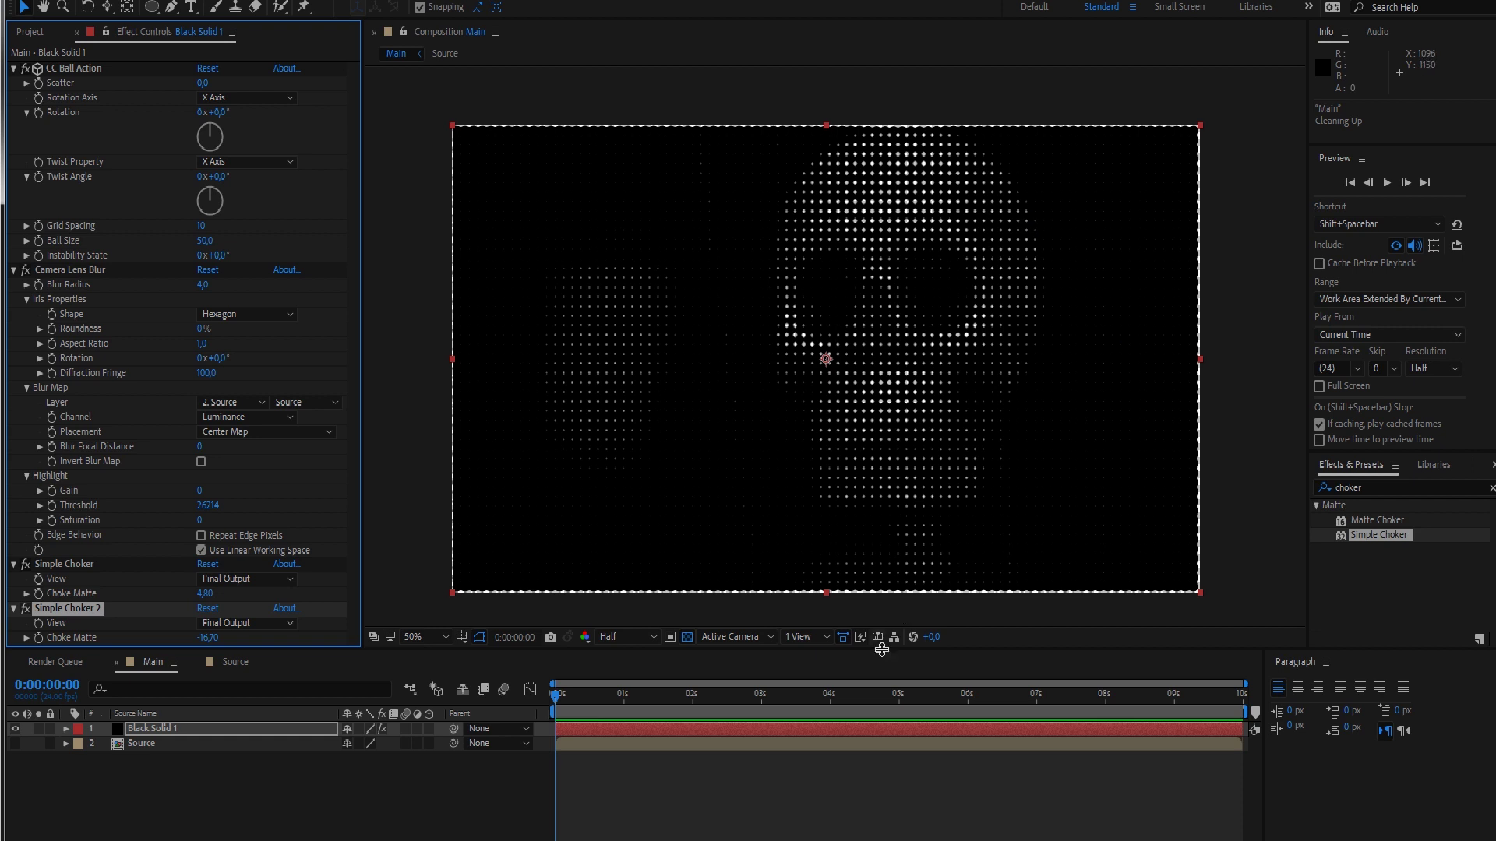
left_click_drag(880, 647, 882, 730)
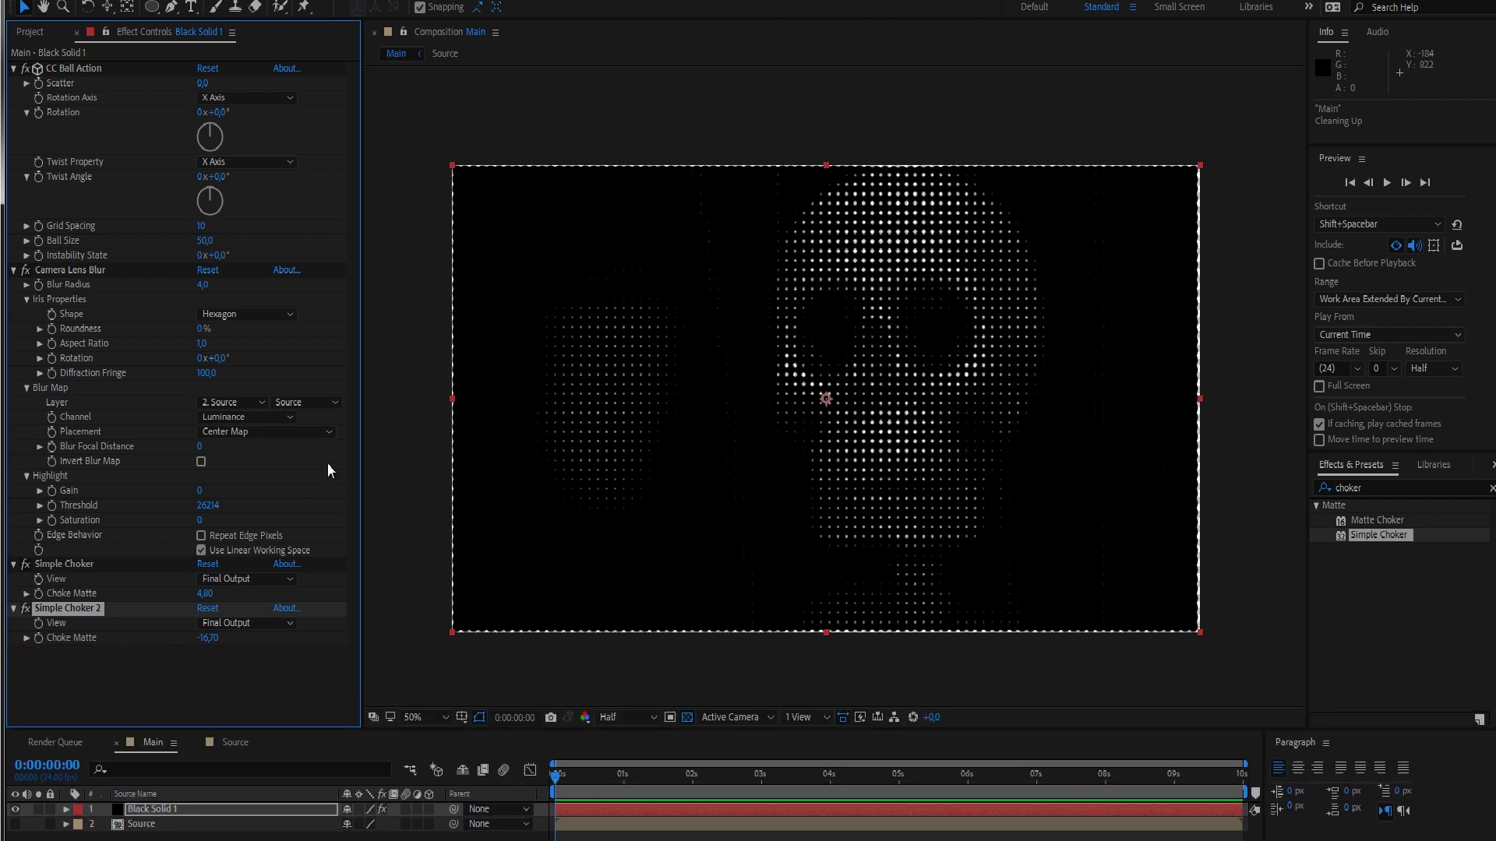
left_click_drag(204, 600, 233, 641)
- Set CC Ball Action Grid Spacing to 5
scroll(827, 421, "up", 2)
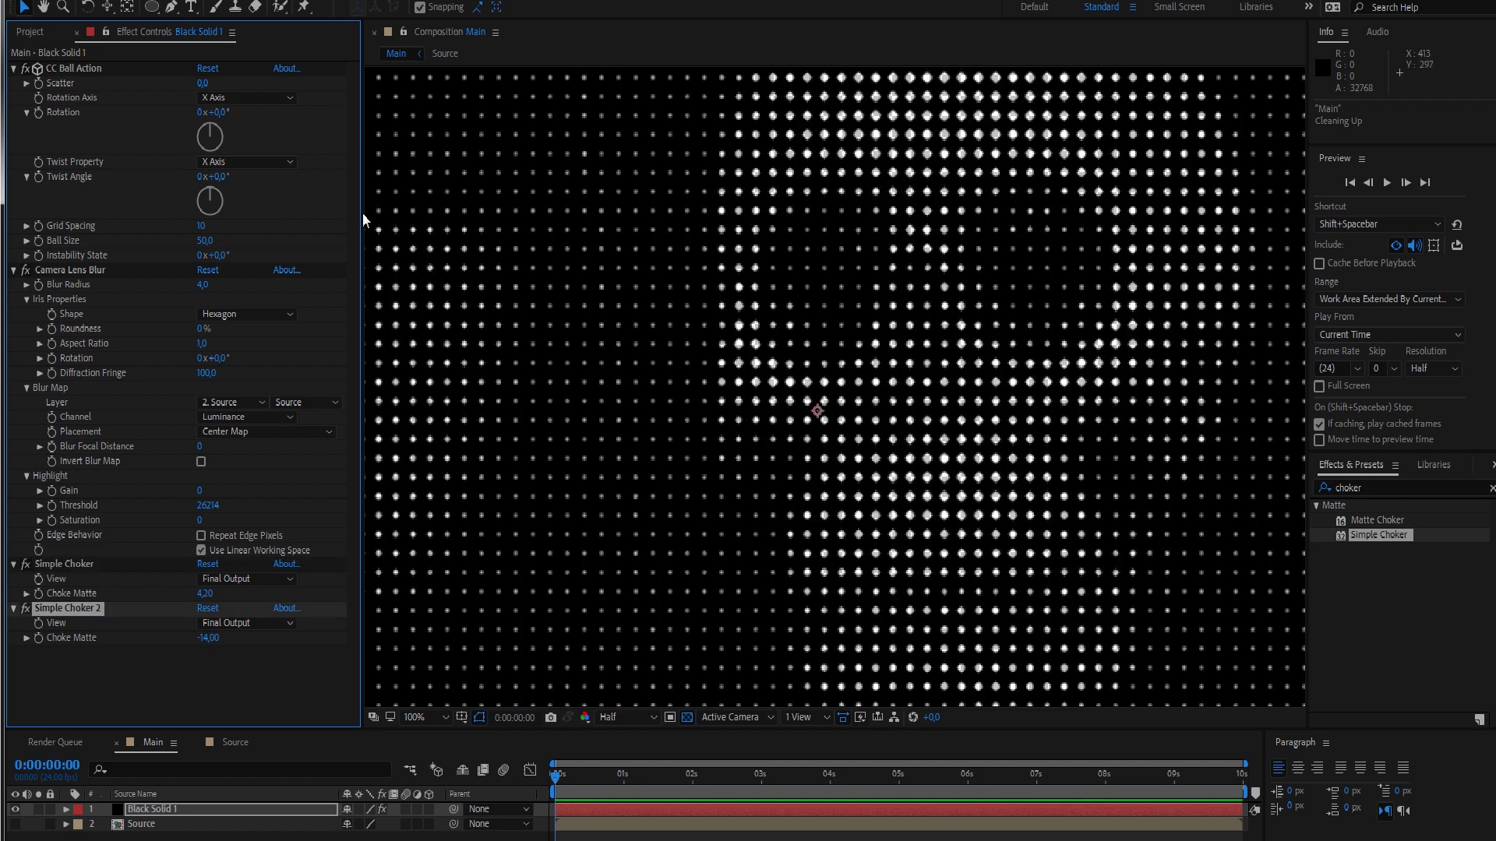
left_click(203, 225)
type("5")
left_click(308, 244)
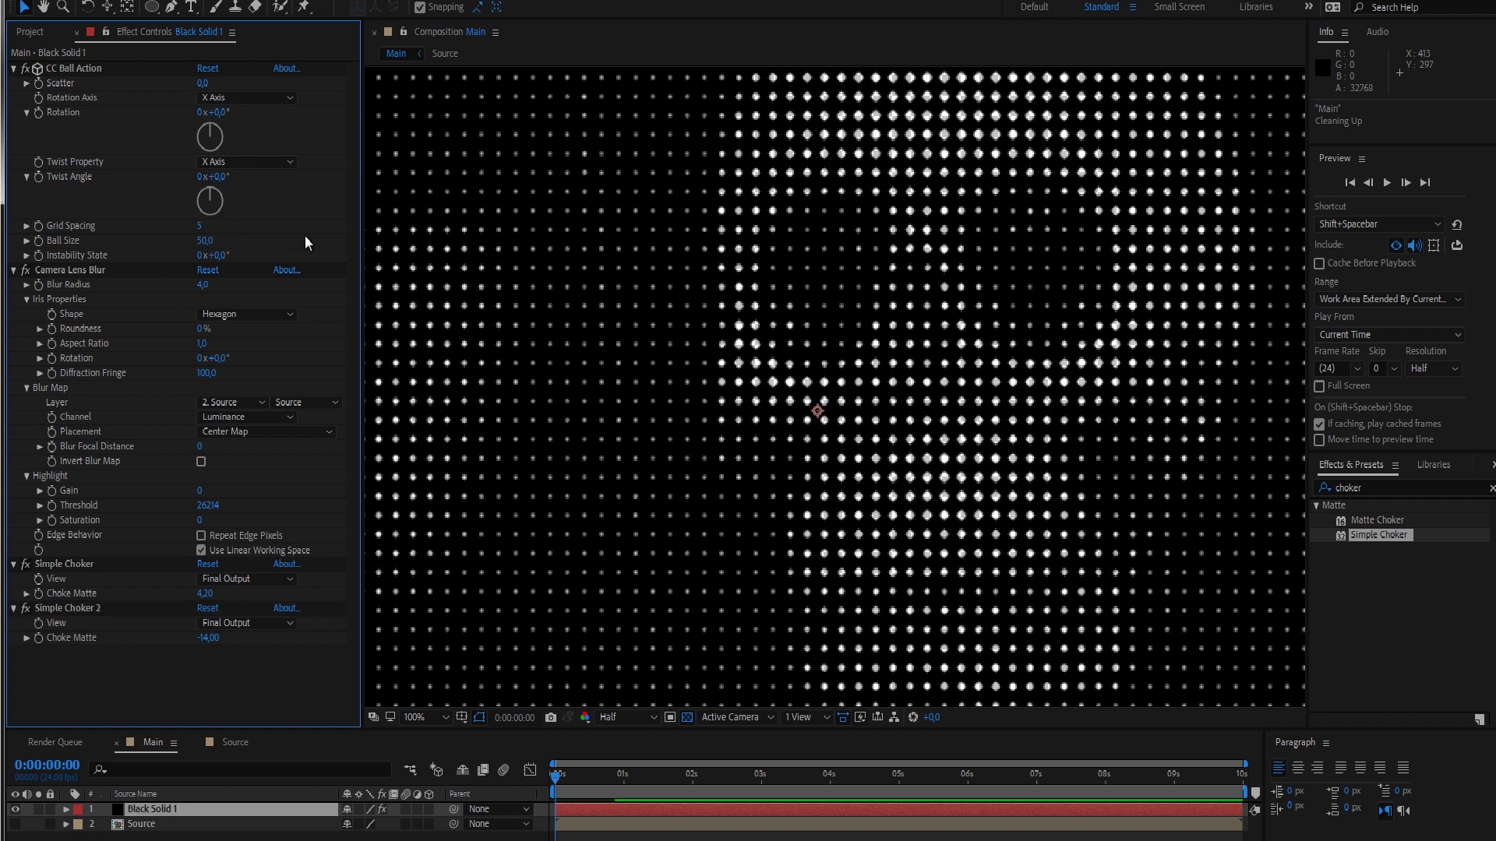
- Set Simple Choker's Choke Matte to 1,30 and Simple Choker 2's to -9,80
scroll(896, 343, "down", 2)
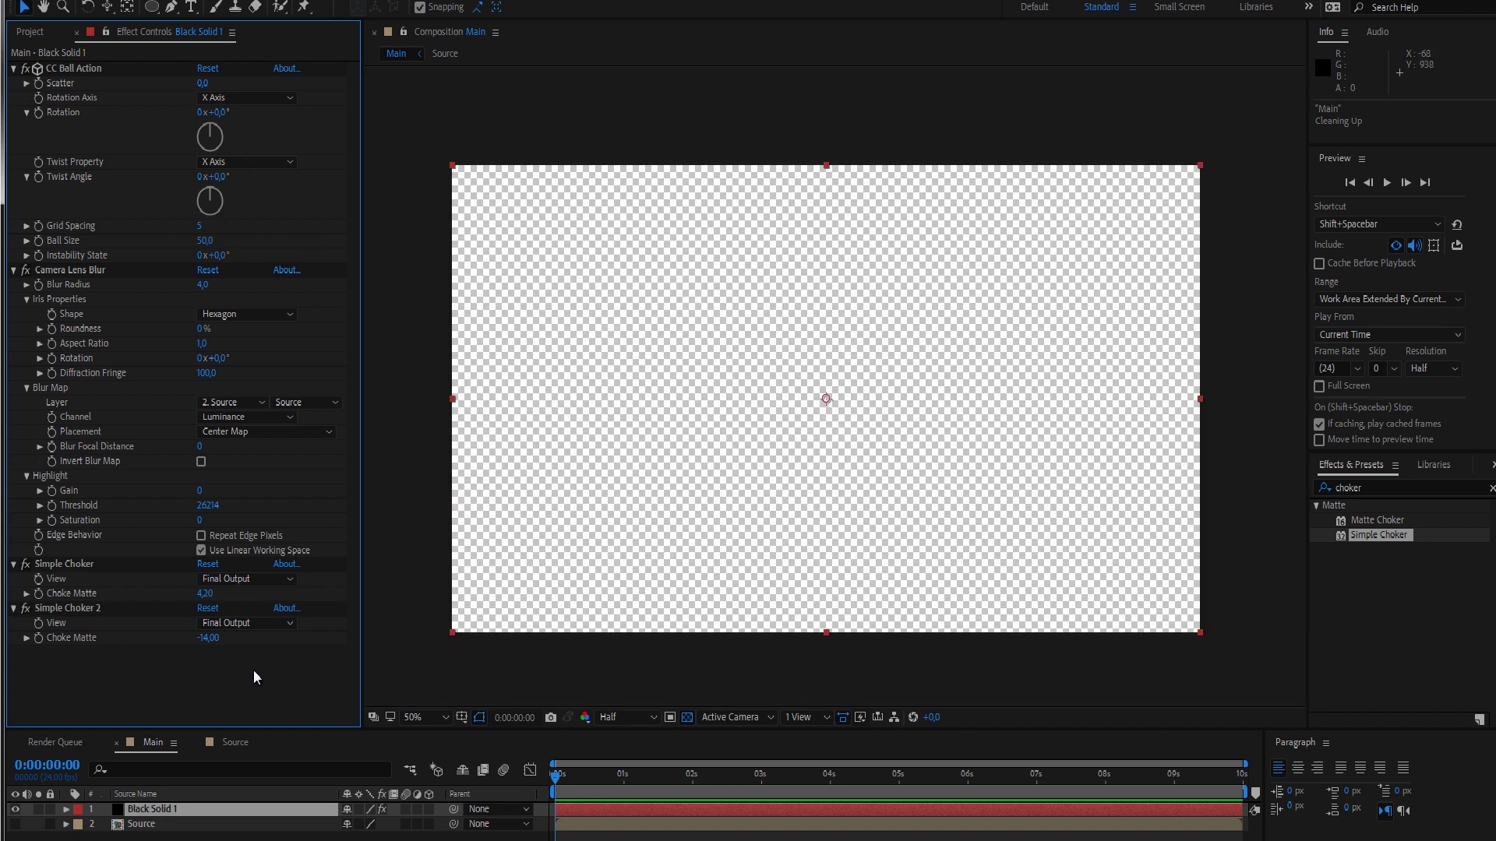
left_click(27, 608)
left_click_drag(202, 599, 197, 600)
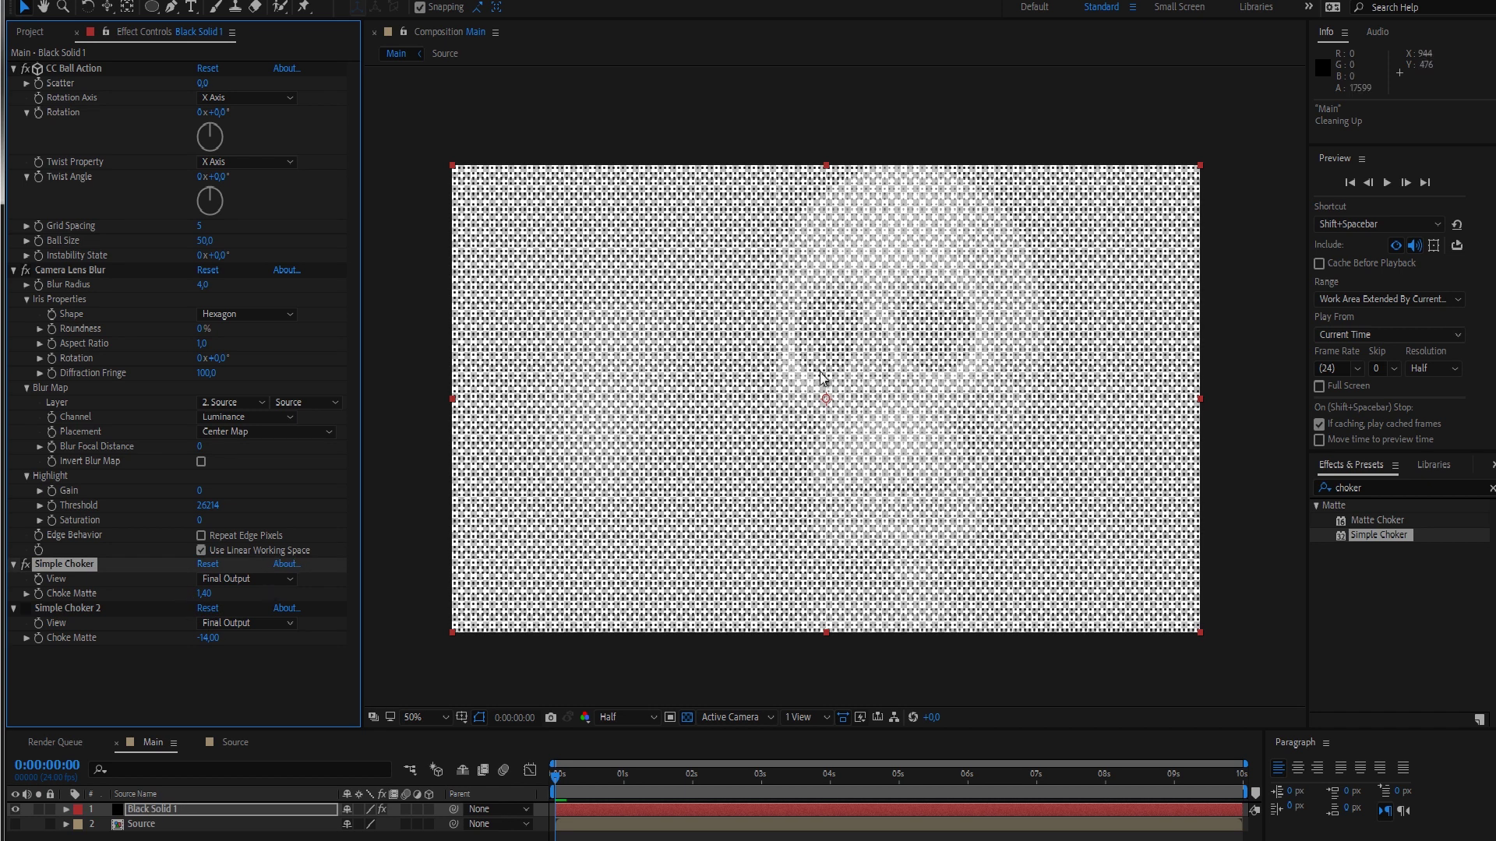
scroll(850, 381, "up", 2)
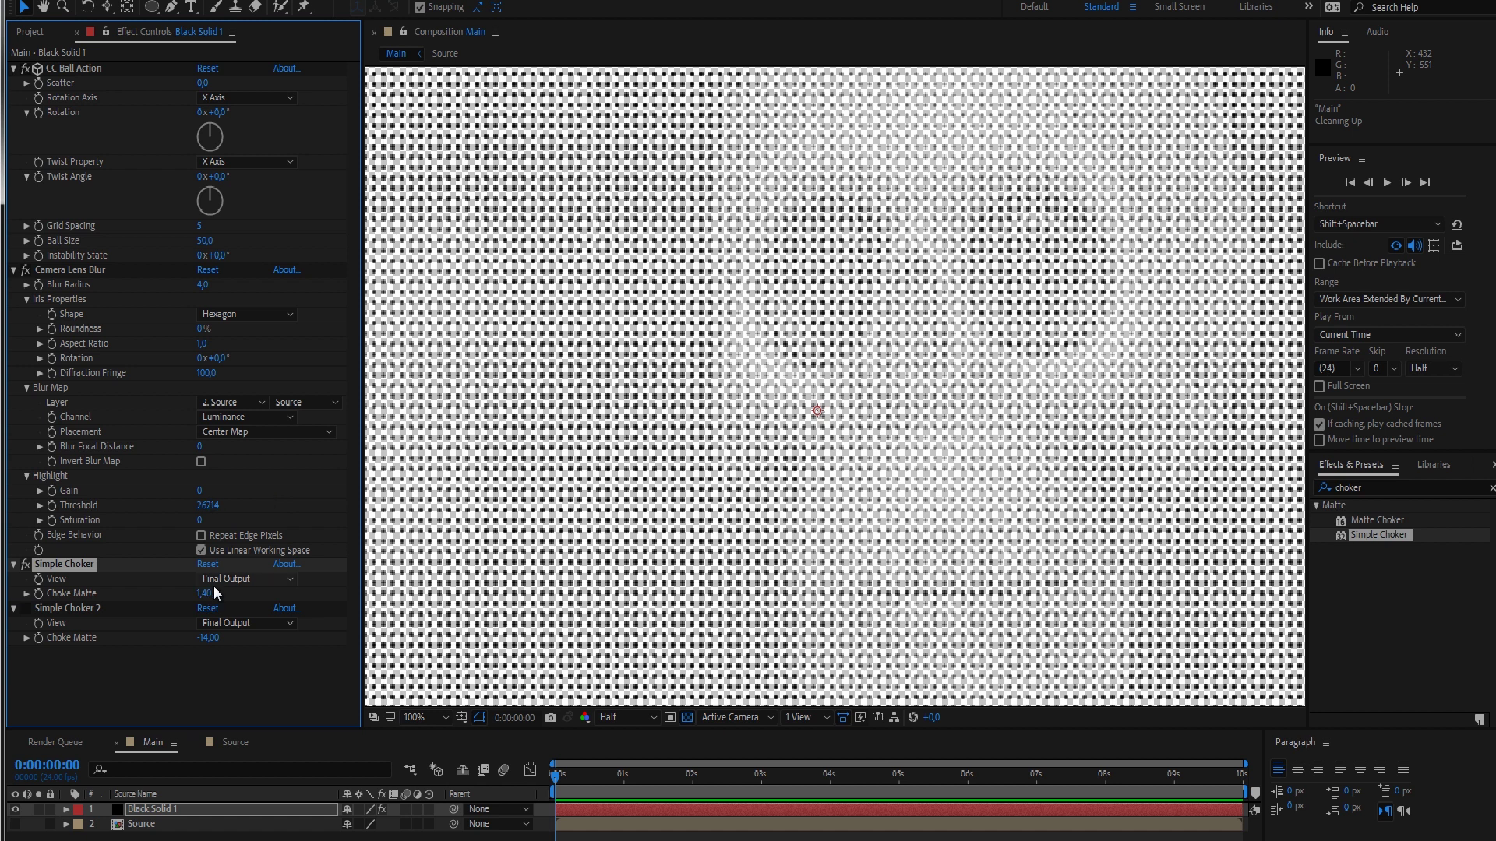
left_click_drag(204, 592, 208, 593)
left_click(26, 608)
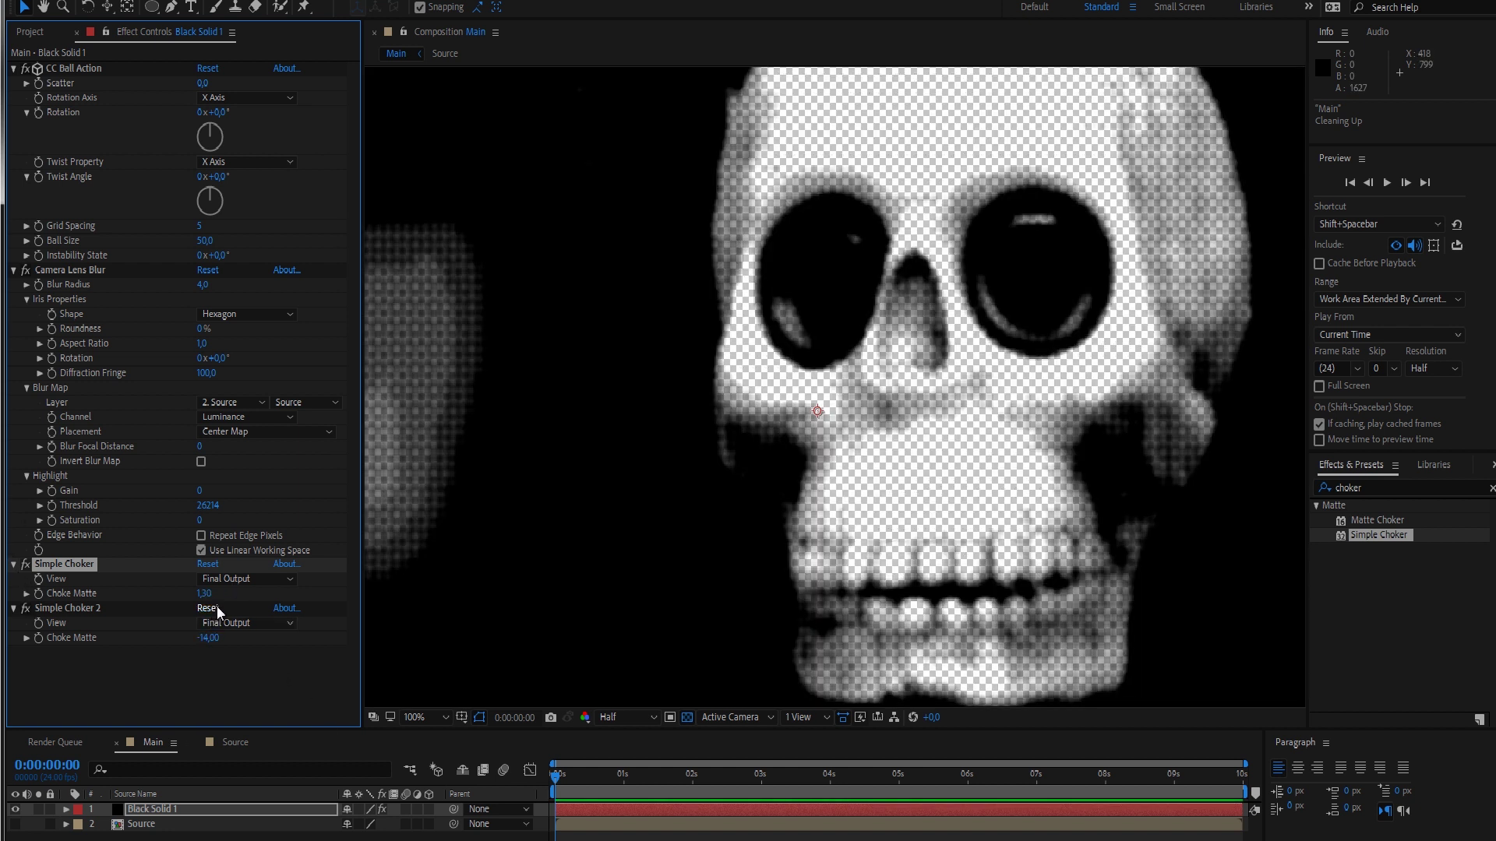
scroll(750, 520, "down", 2)
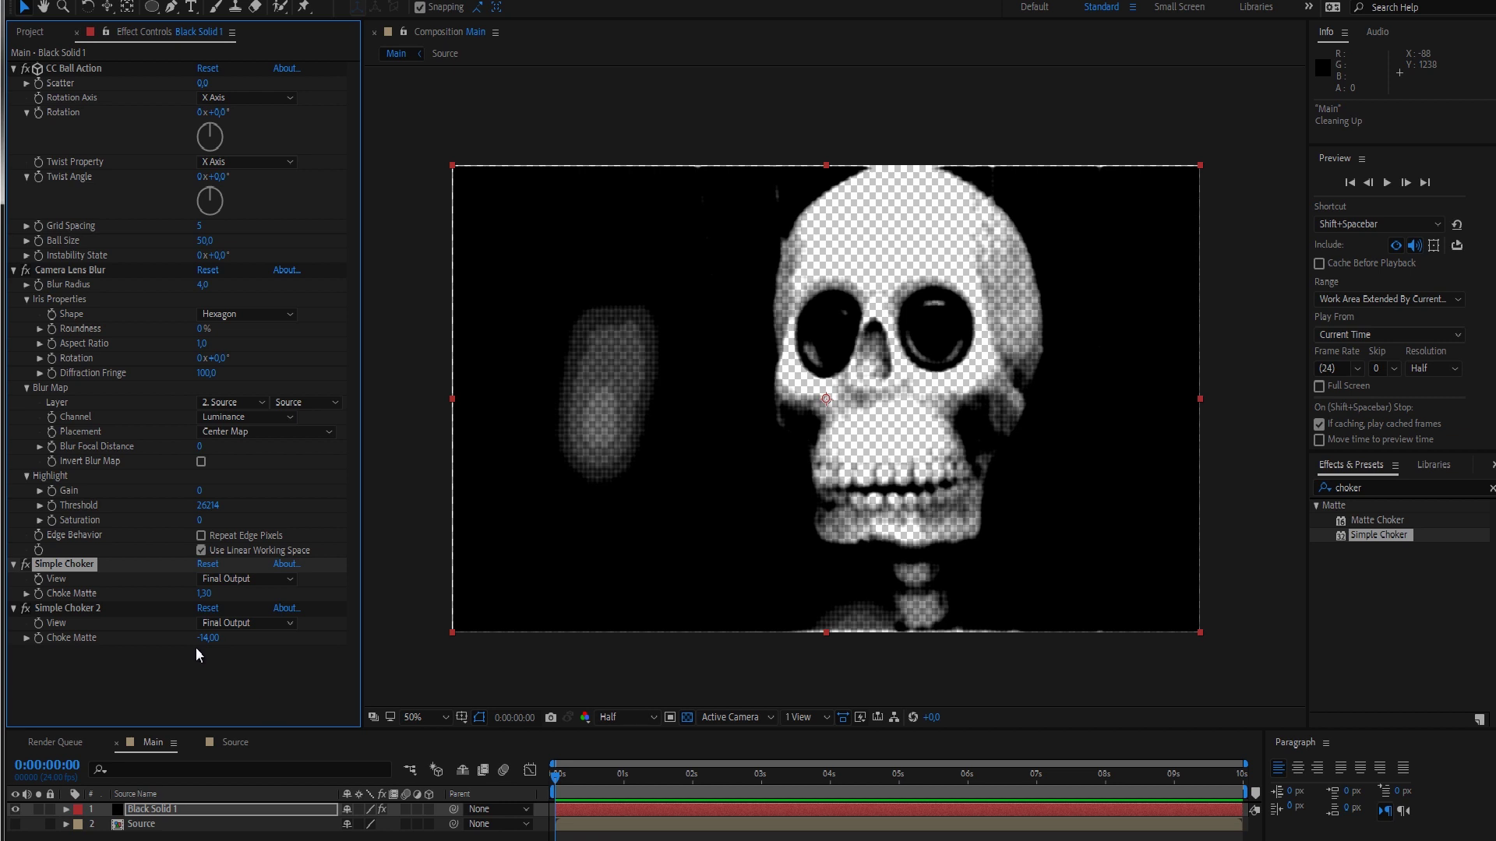
left_click_drag(209, 640, 243, 646)
- Create a white solid layer and place it beneath the Source layer
left_click(13, 608)
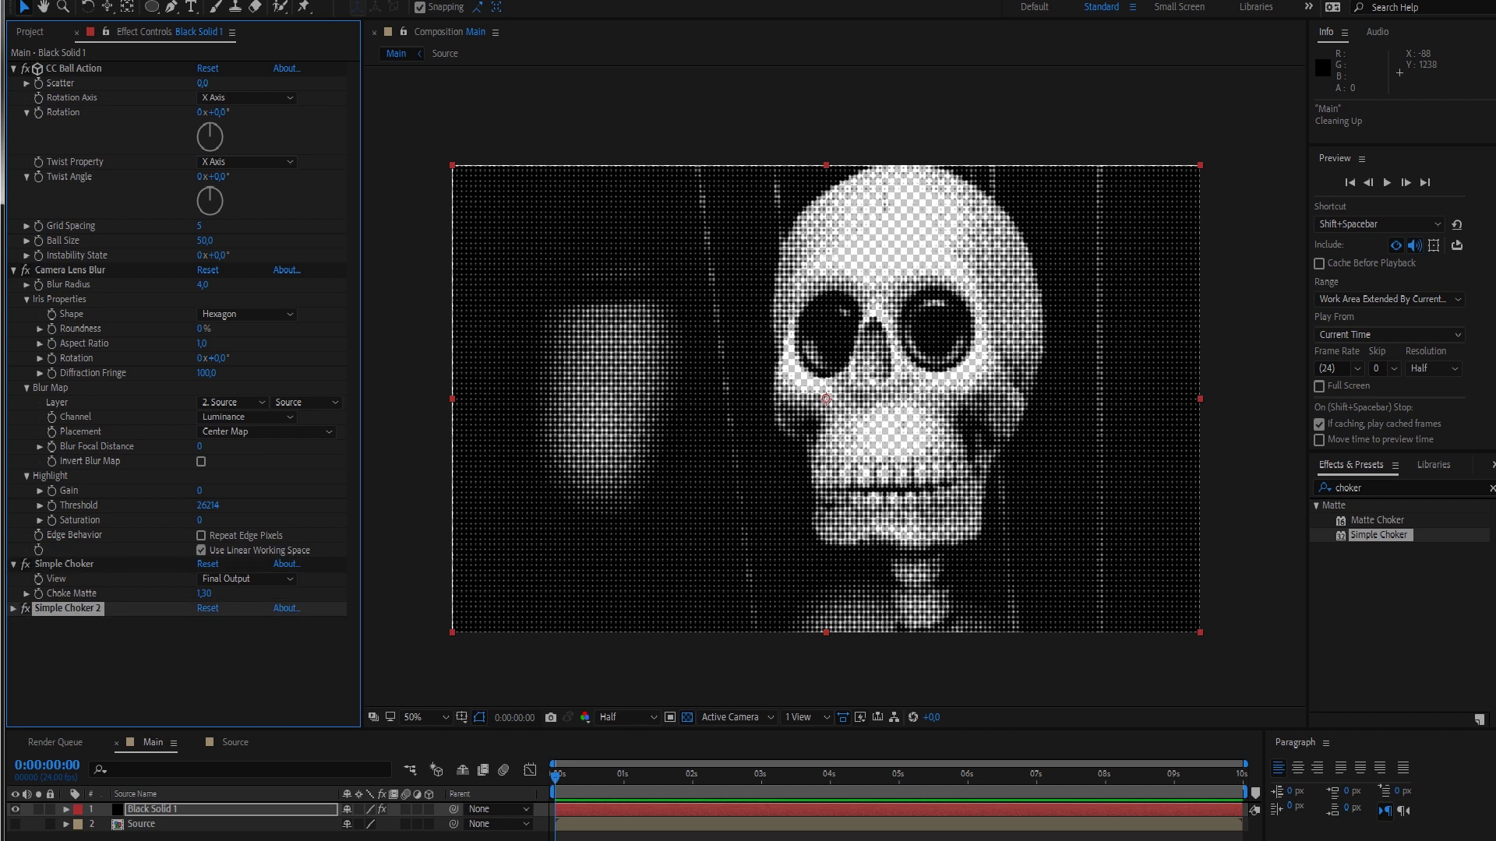
left_click(216, 702)
key("ctrl+shift+y")
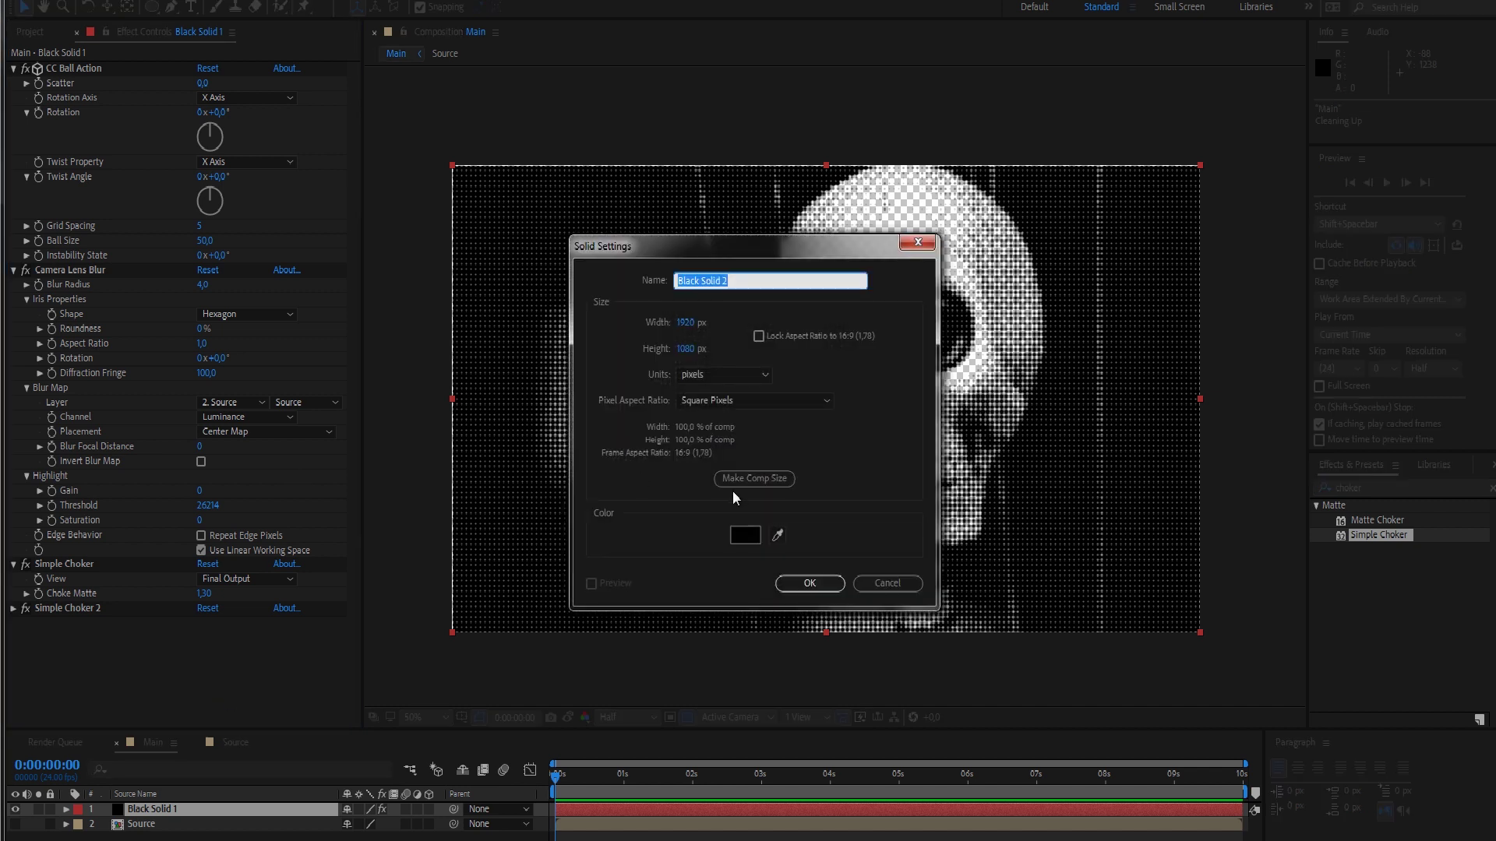
left_click(732, 520)
left_click_drag(571, 323, 517, 267)
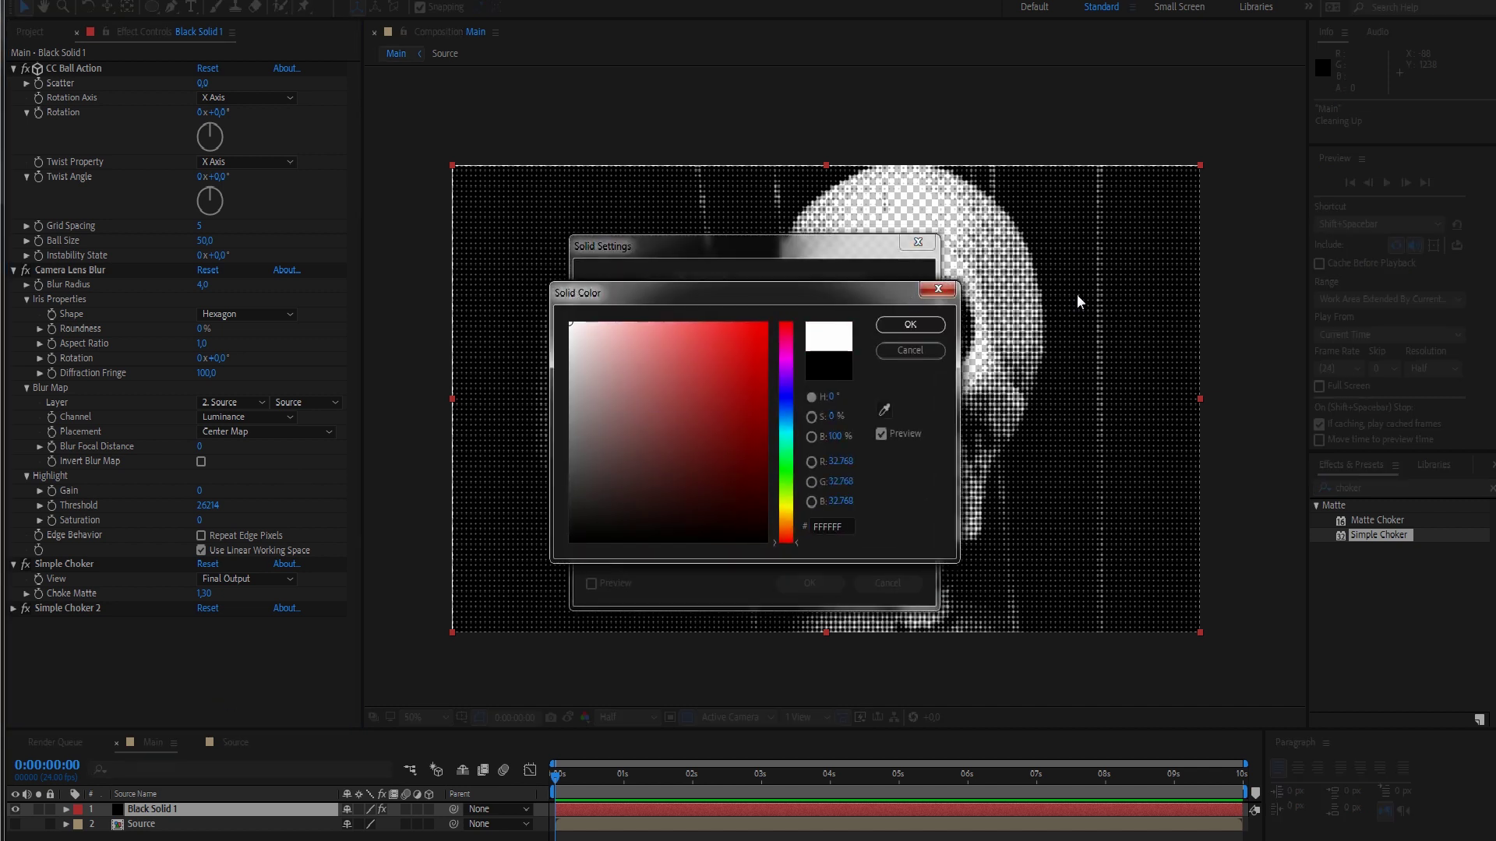
left_click(910, 324)
left_click(811, 584)
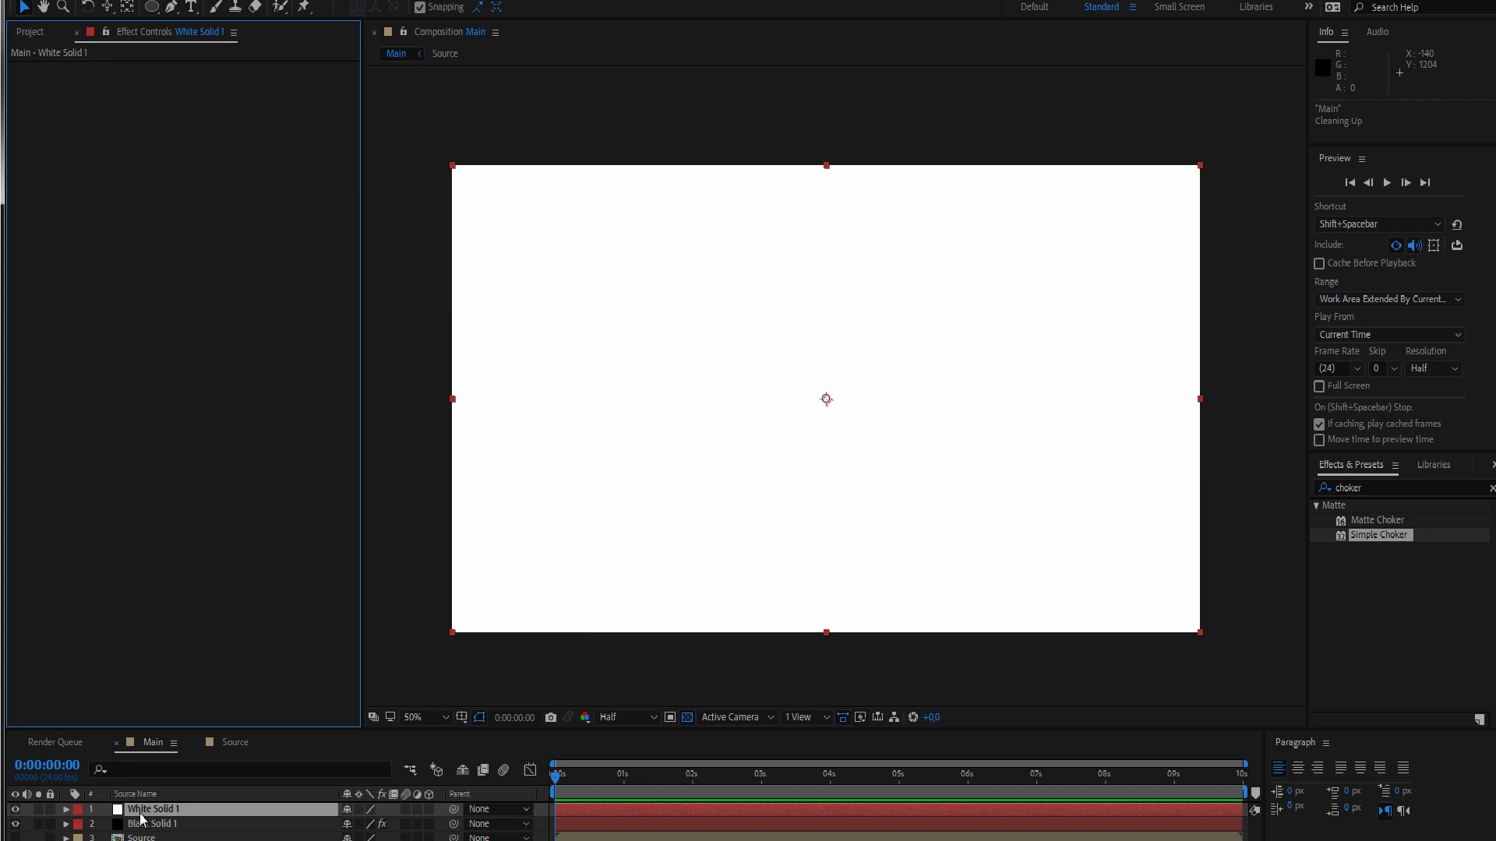
key("ctrl+shift+bracketleft")
- Set the preview to 100% magnification and Full resolution, reselecting Black Solid 1
key("slash")
left_click(652, 719)
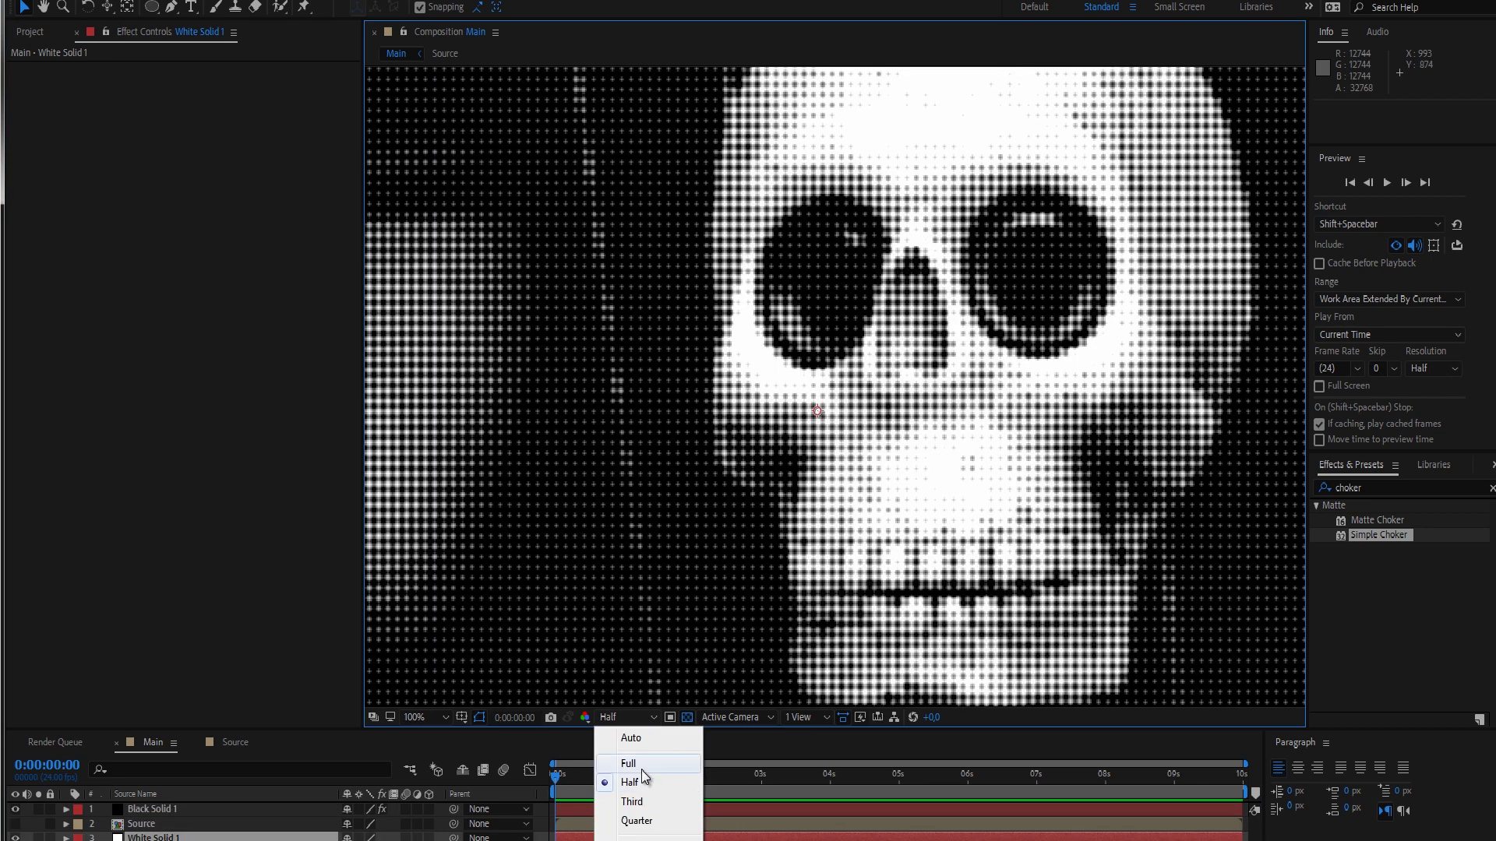
left_click(647, 762)
left_click(926, 427)
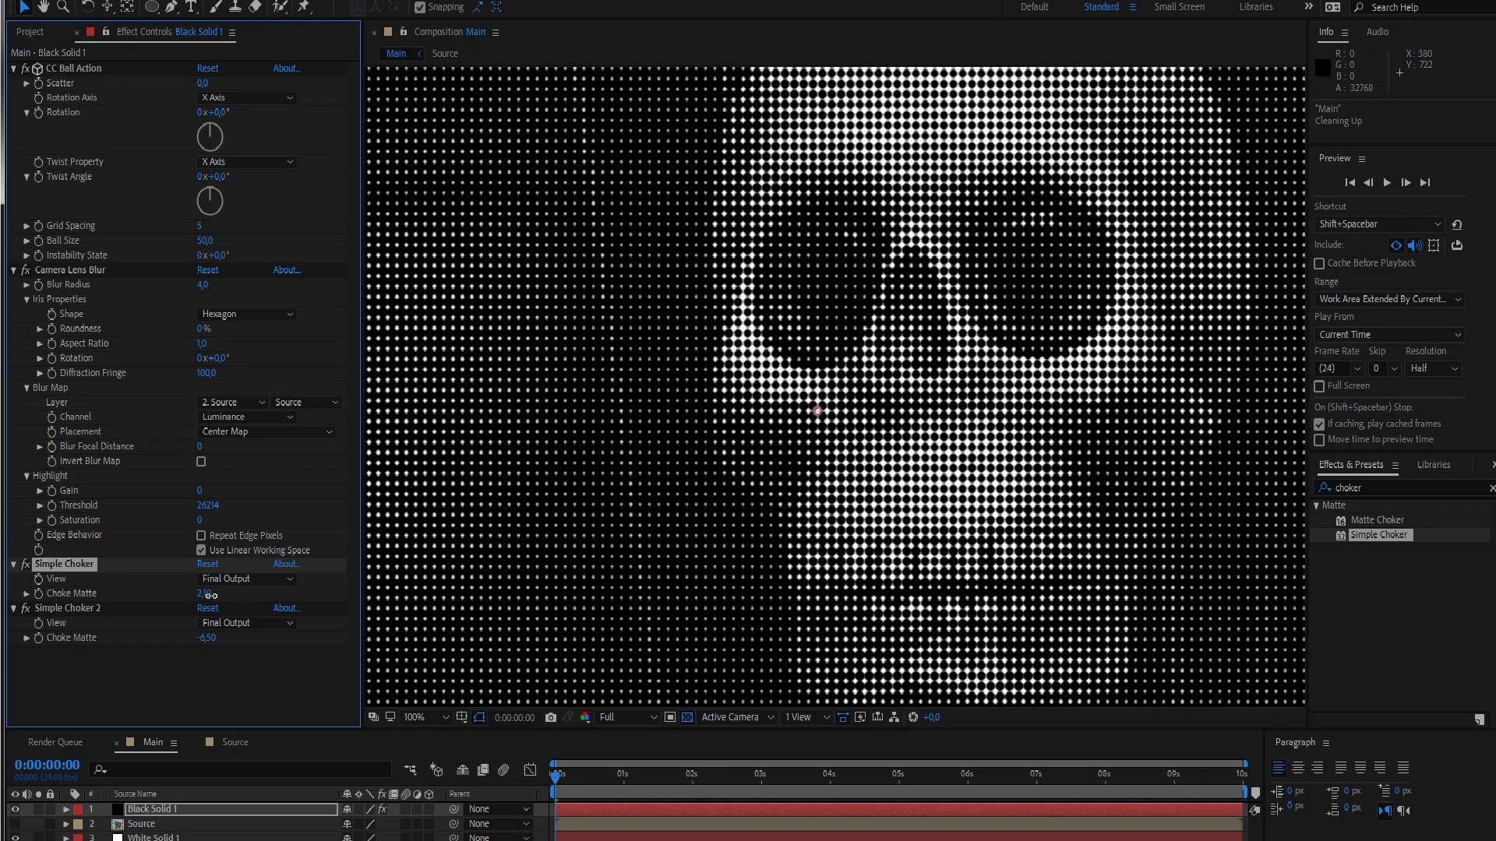
key("comma")
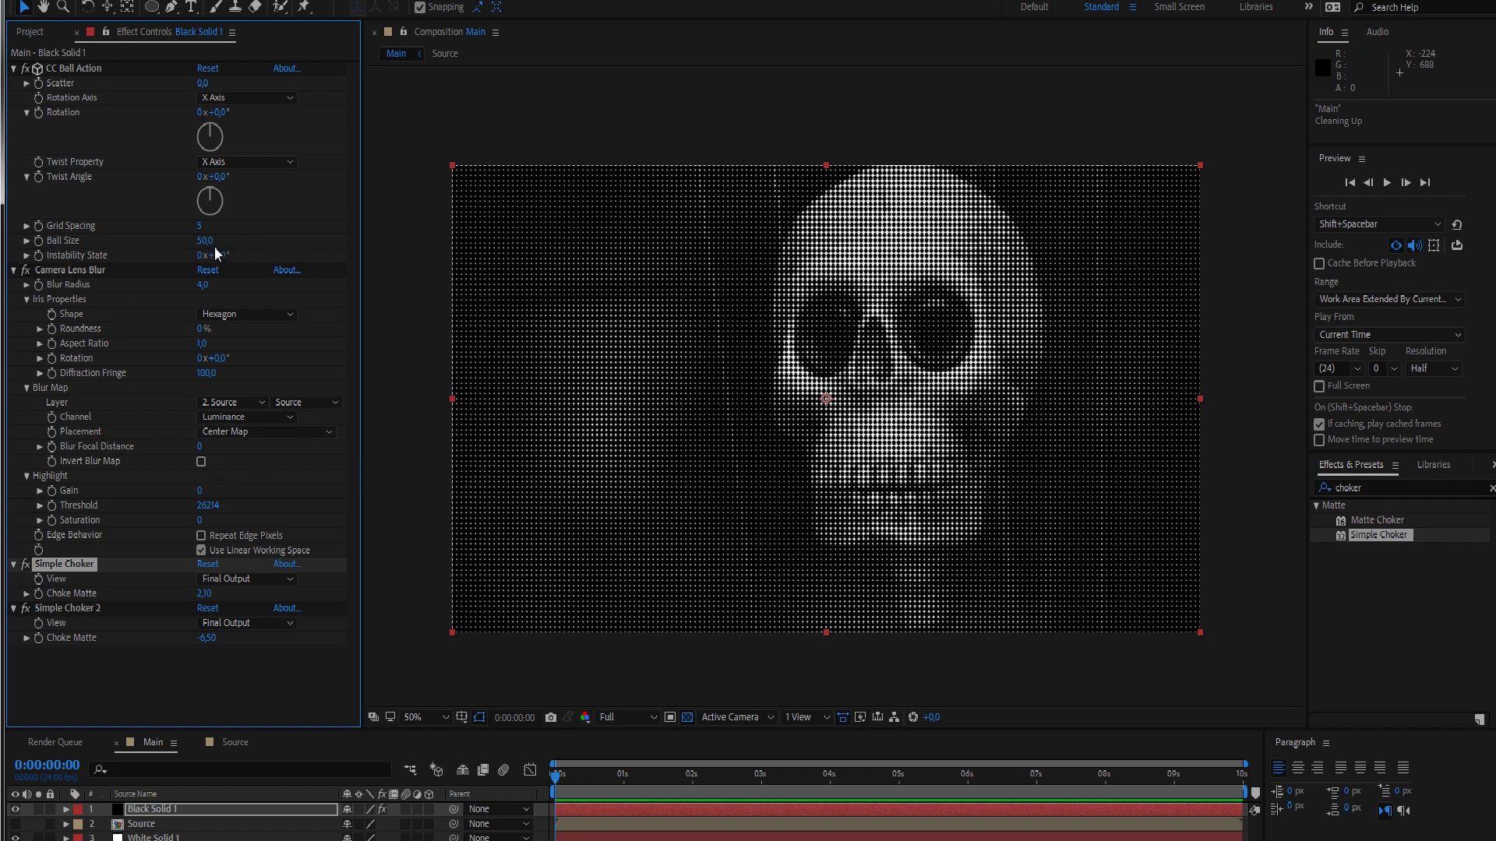
- Set CC Ball Action's Ball Size to 53
left_click_drag(210, 243, 218, 243)
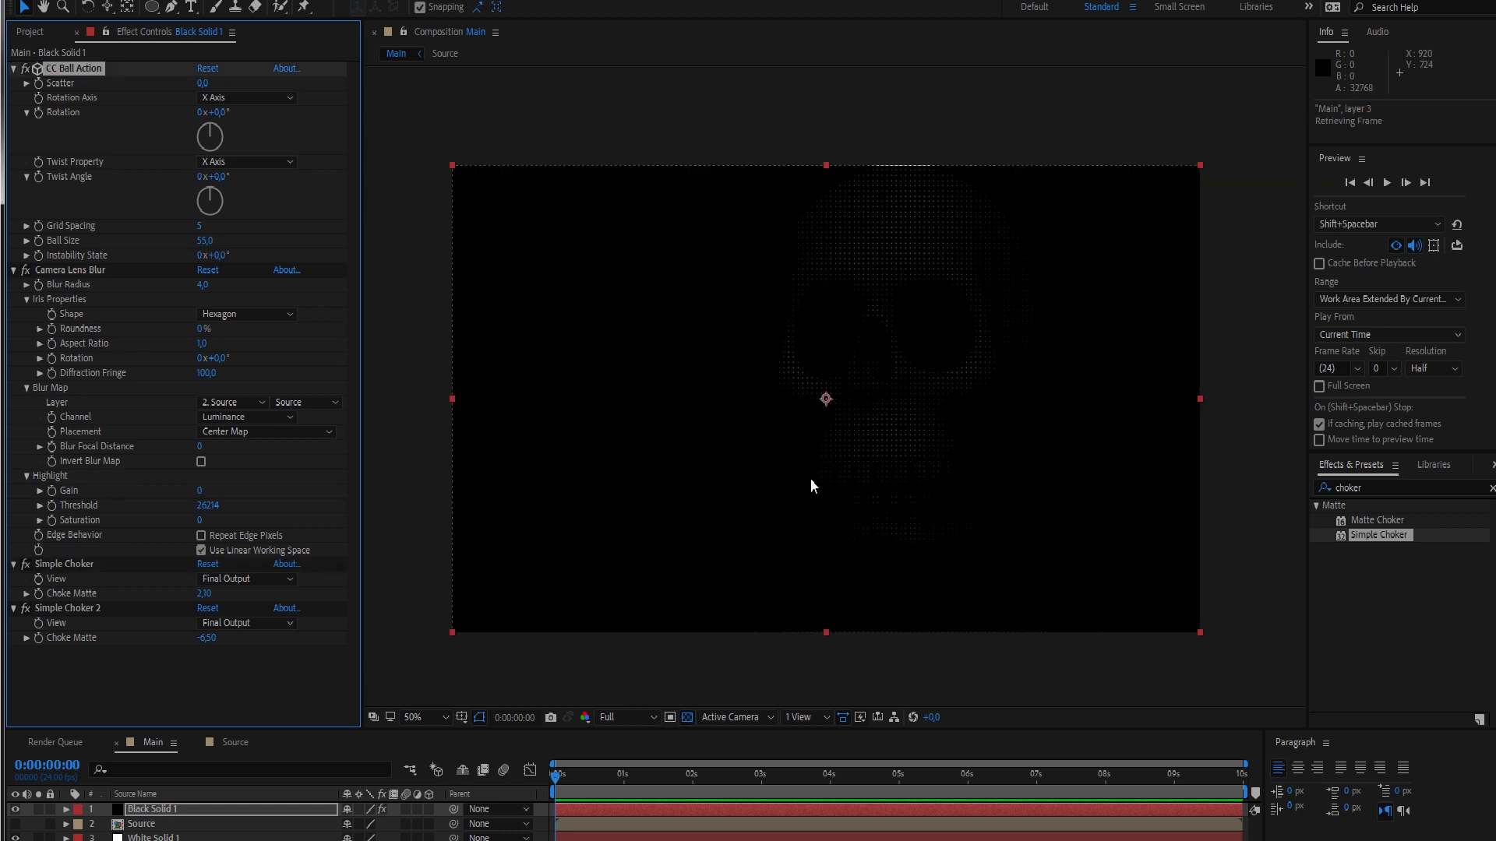
key("period")
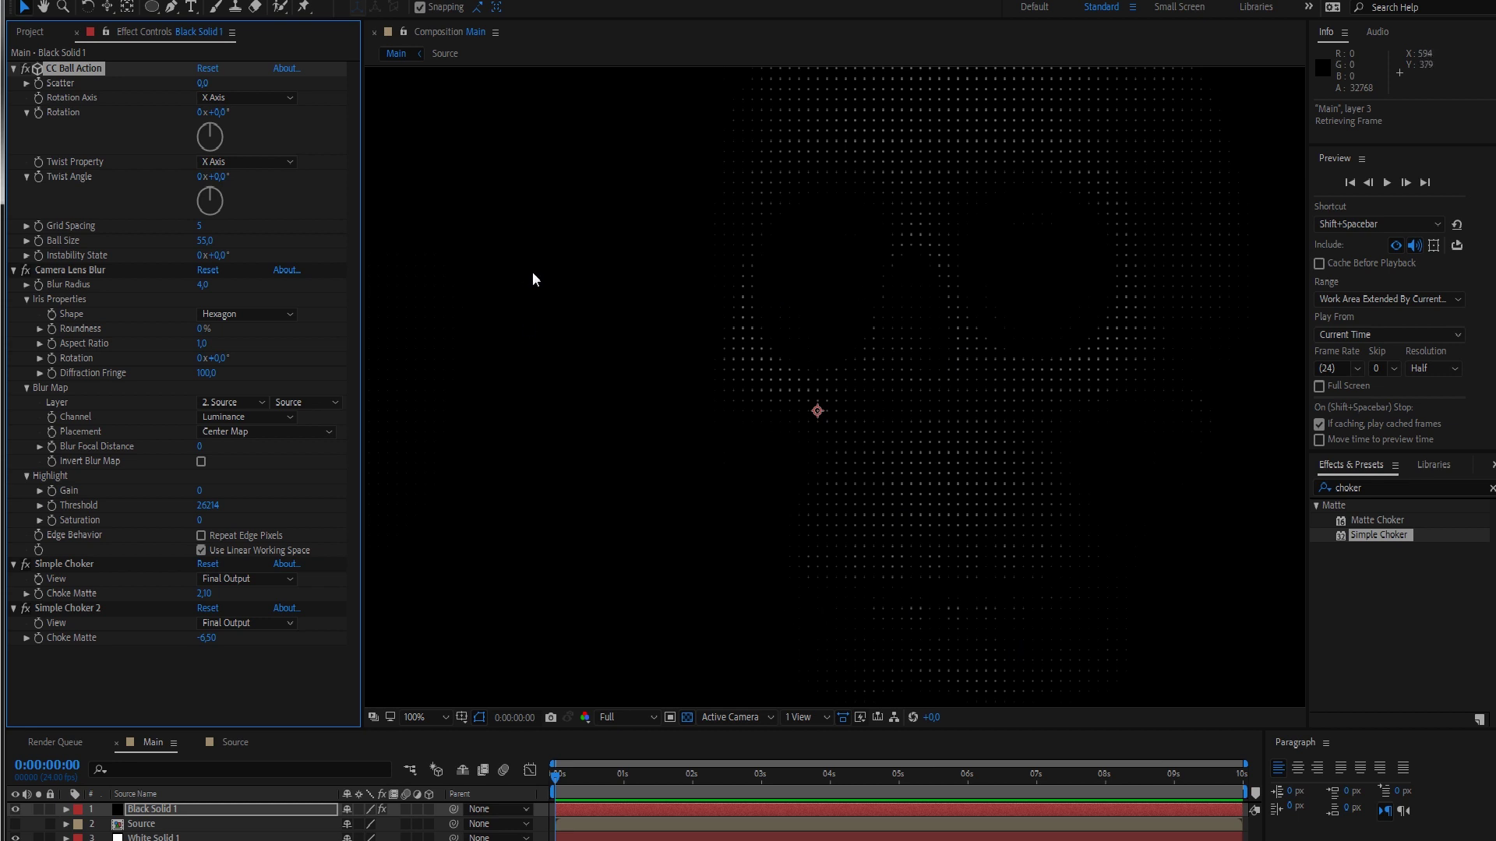
left_click(207, 241)
type("8")
key("Return")
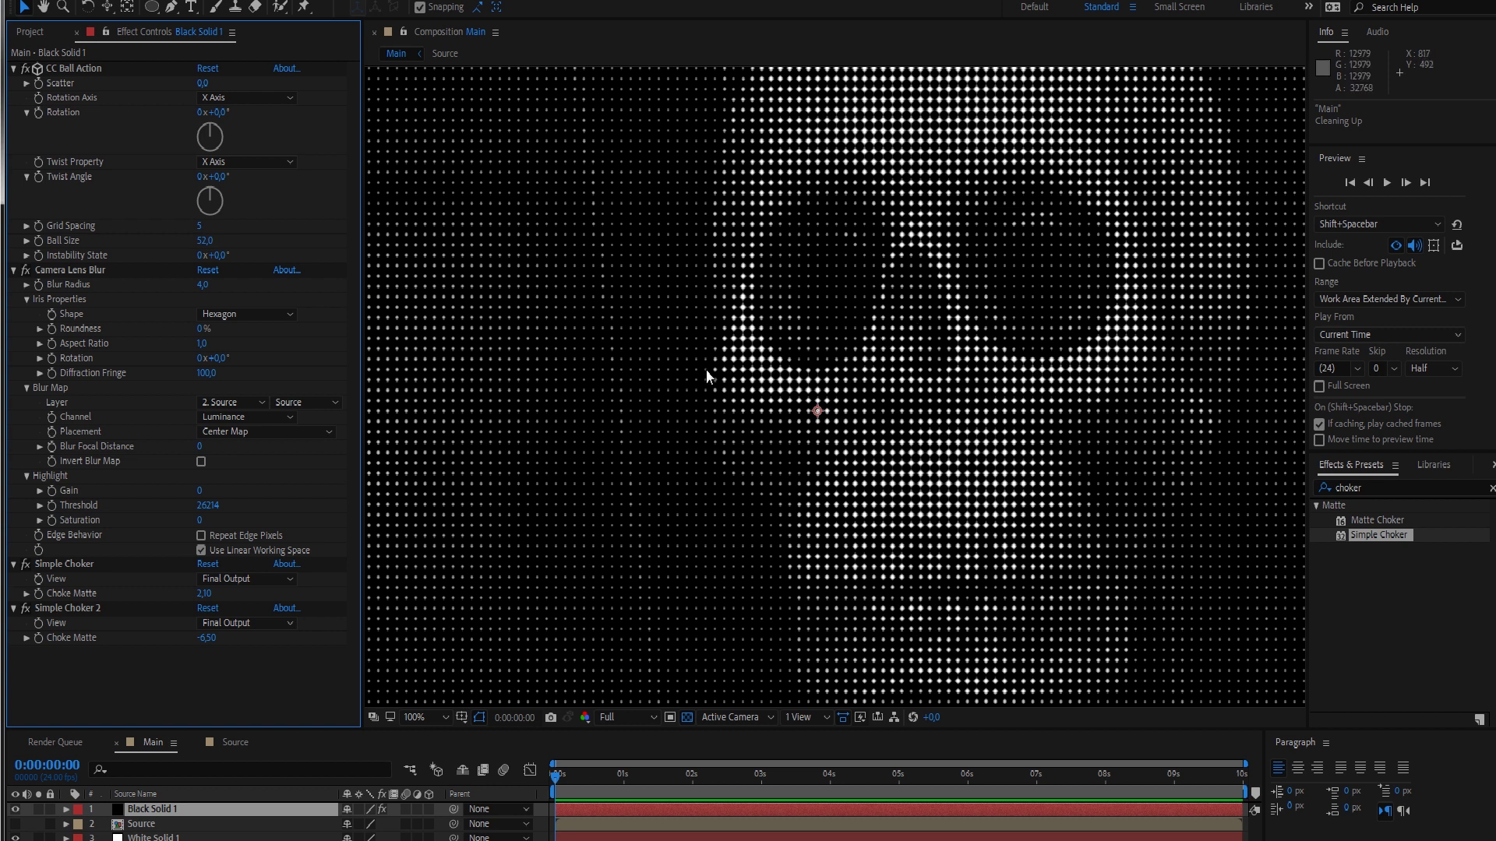
left_click(202, 241)
type("53")
key("Return")
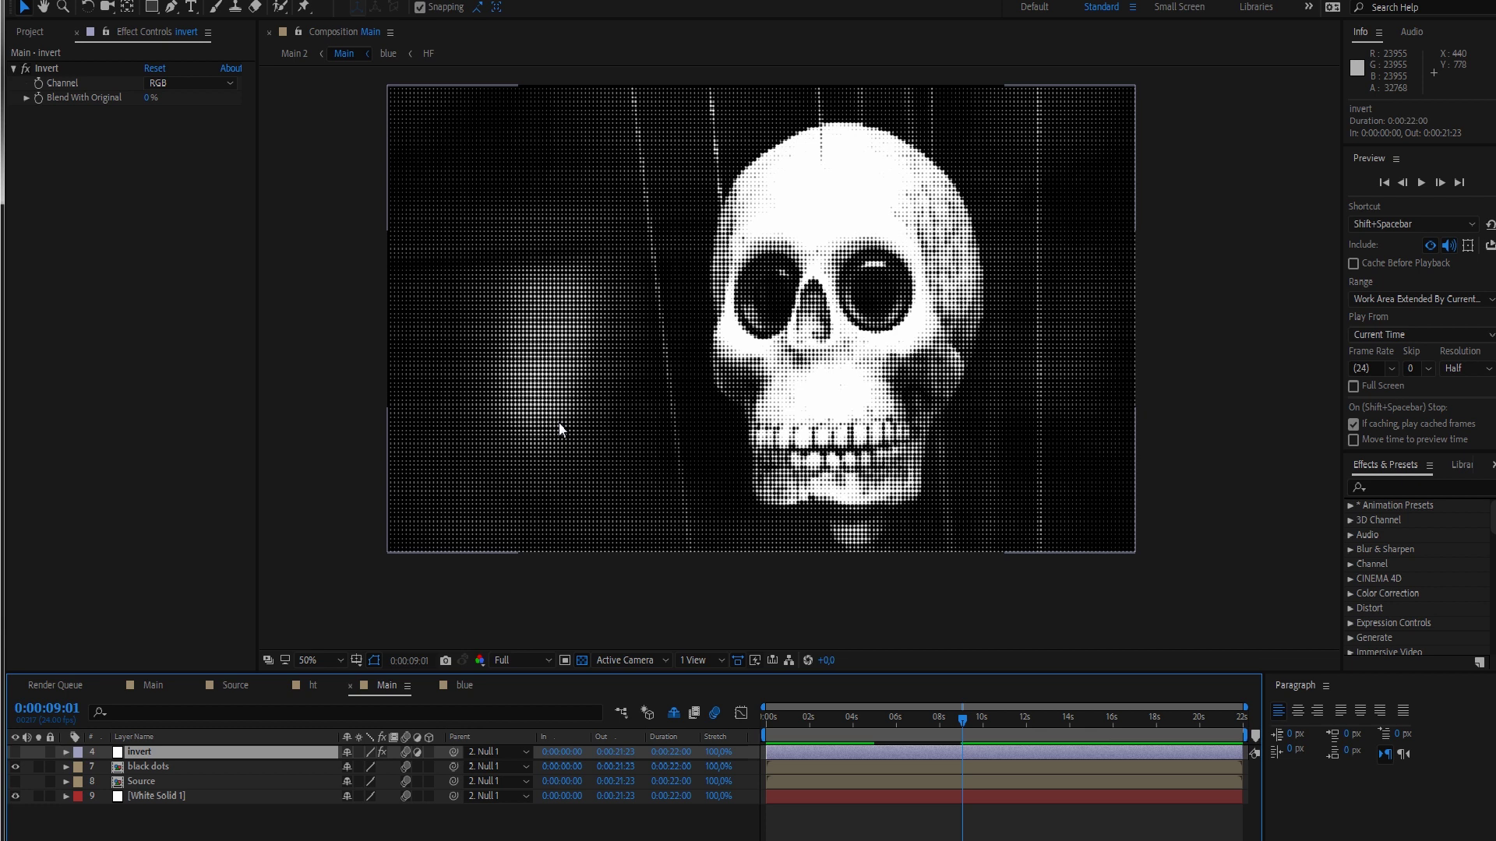
left_click(177, 766)
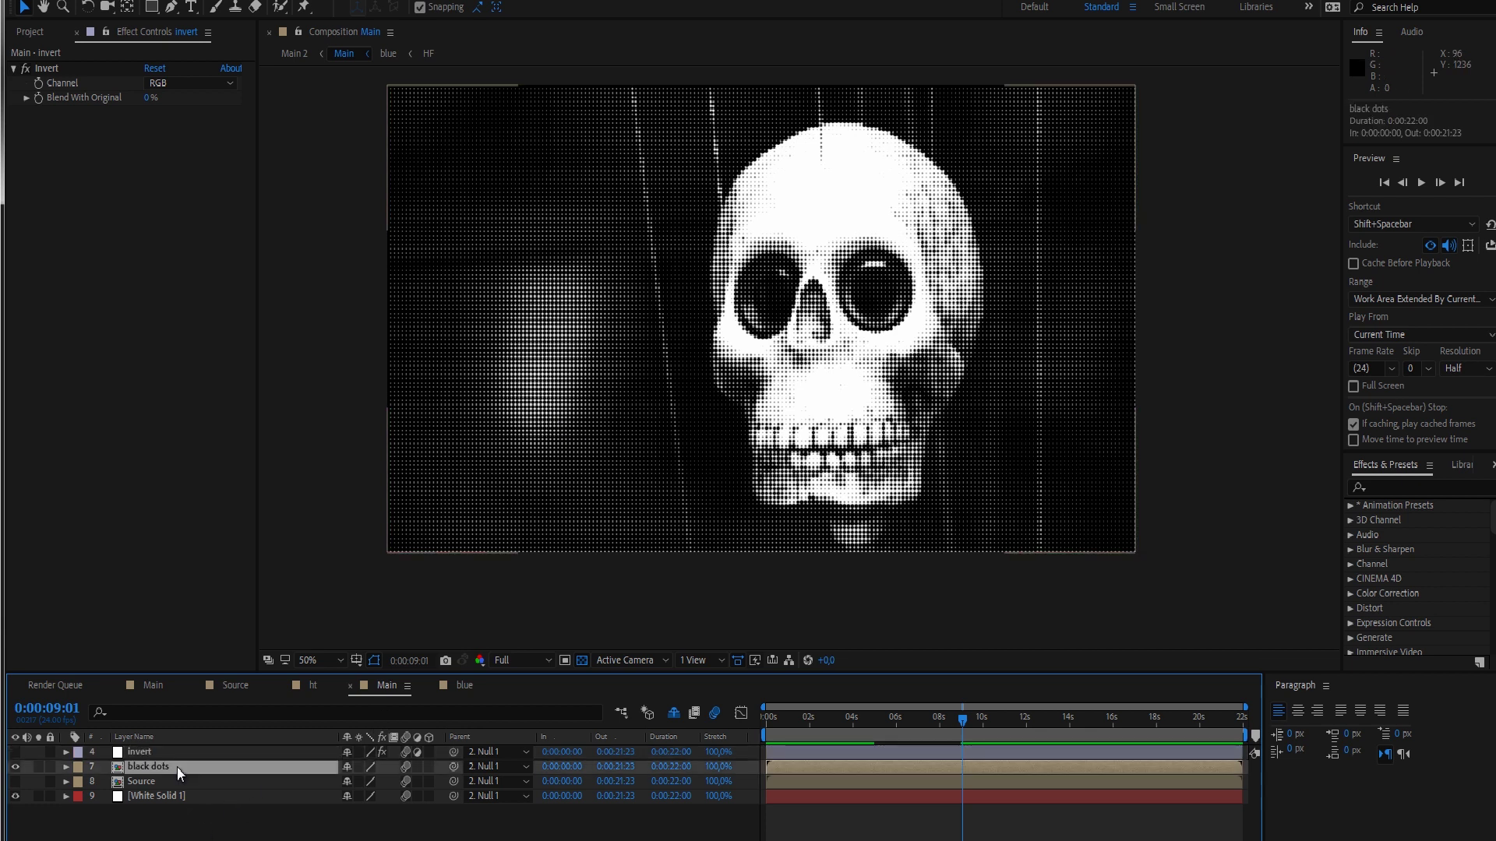
left_click(40, 766)
key("slash")
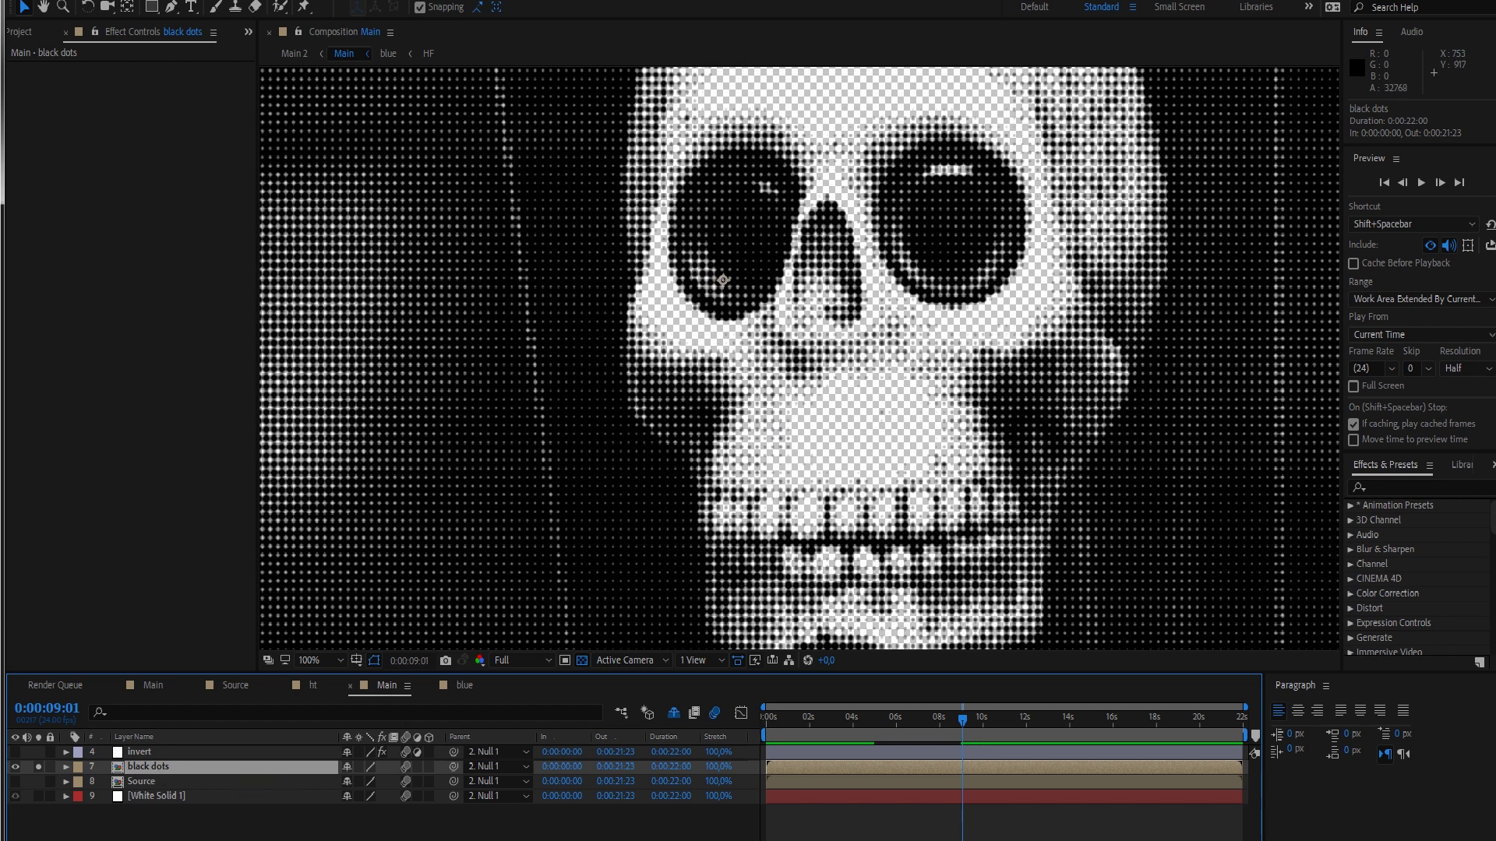
left_click(38, 796)
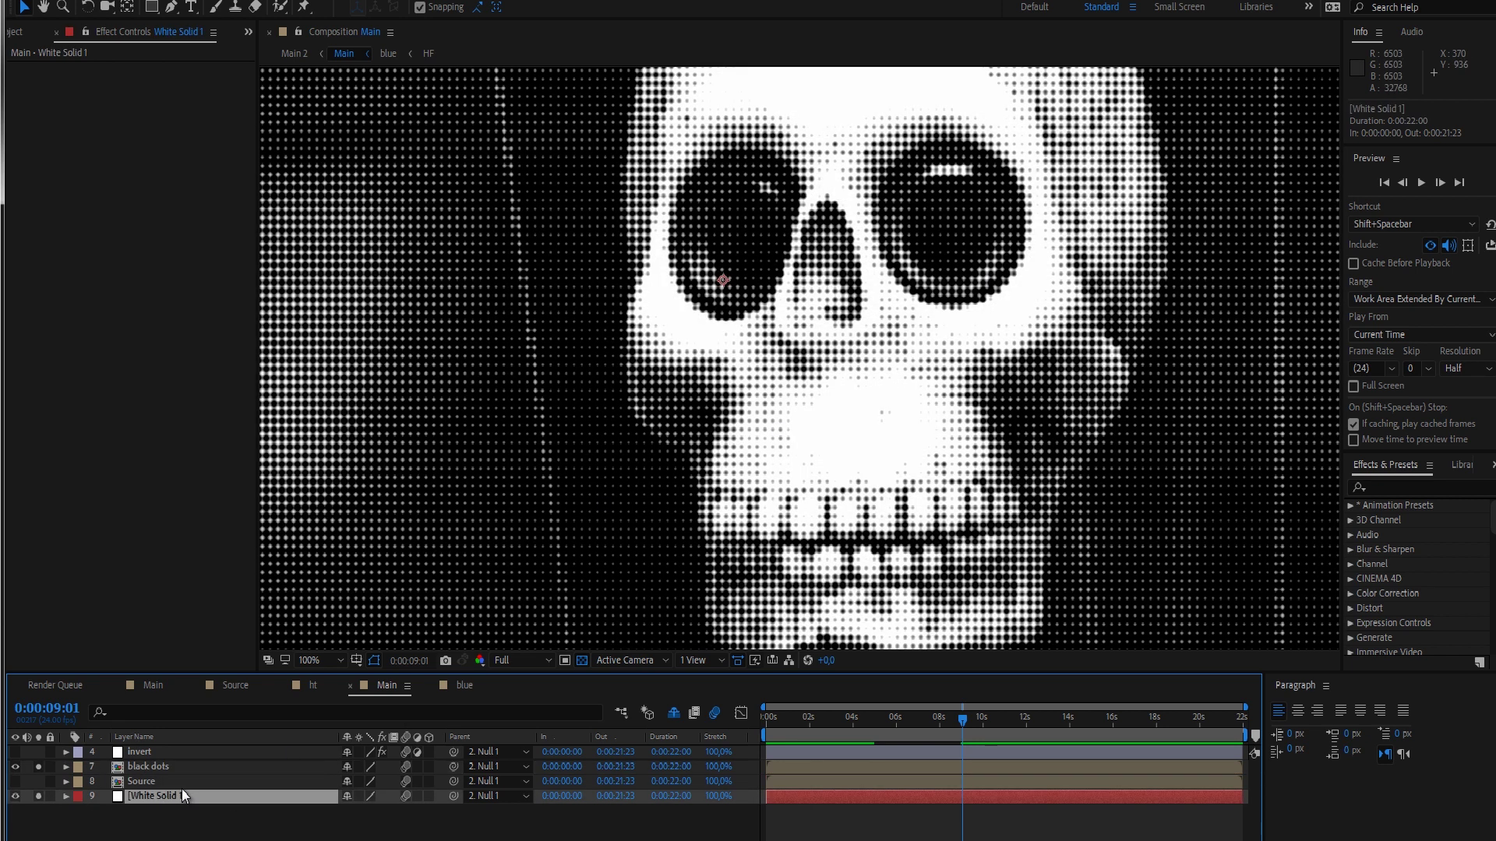
left_click(164, 751)
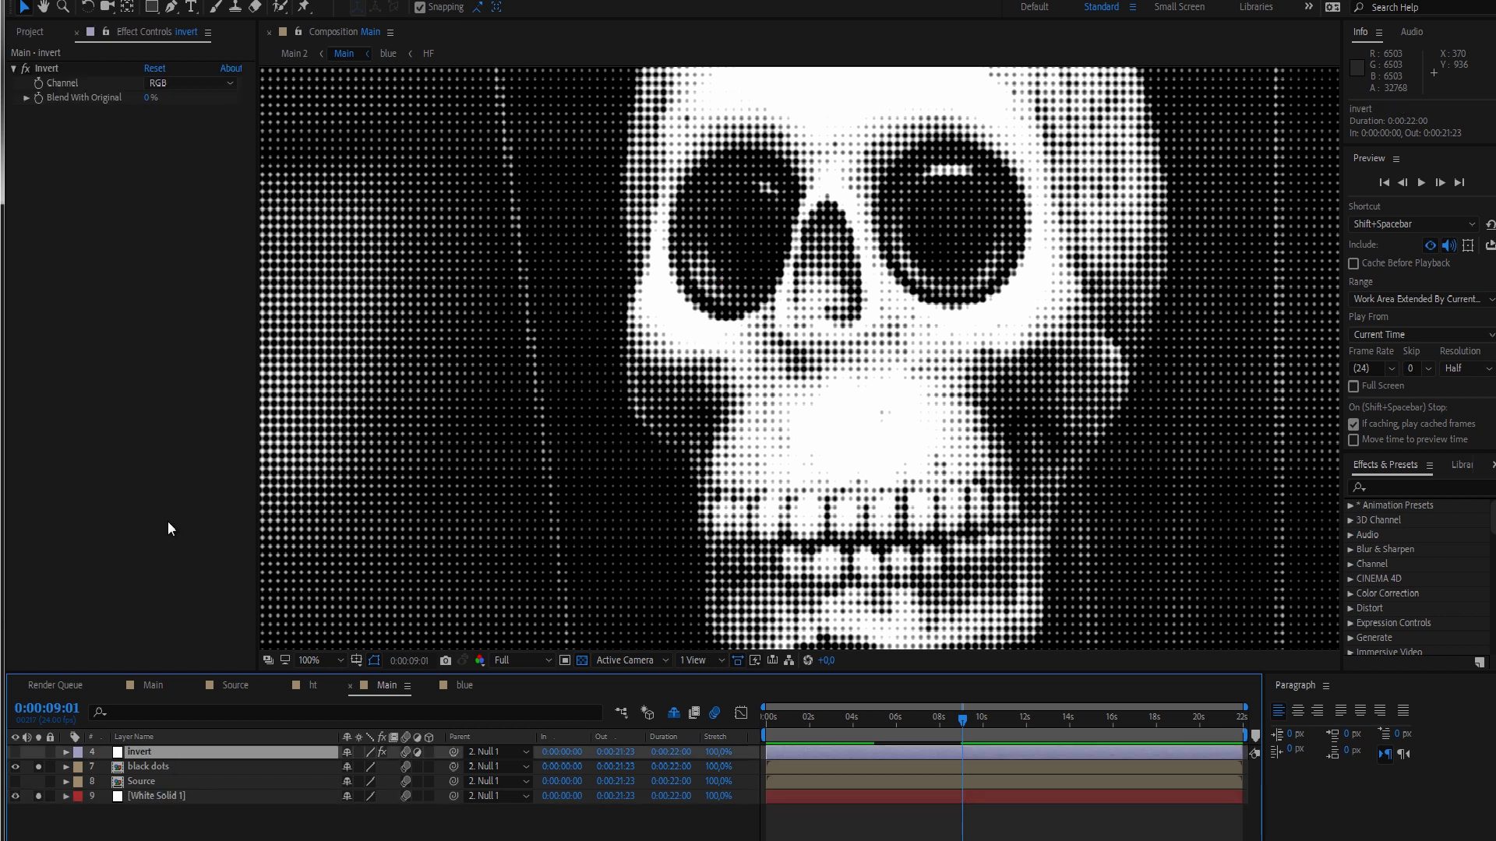
left_click(16, 753)
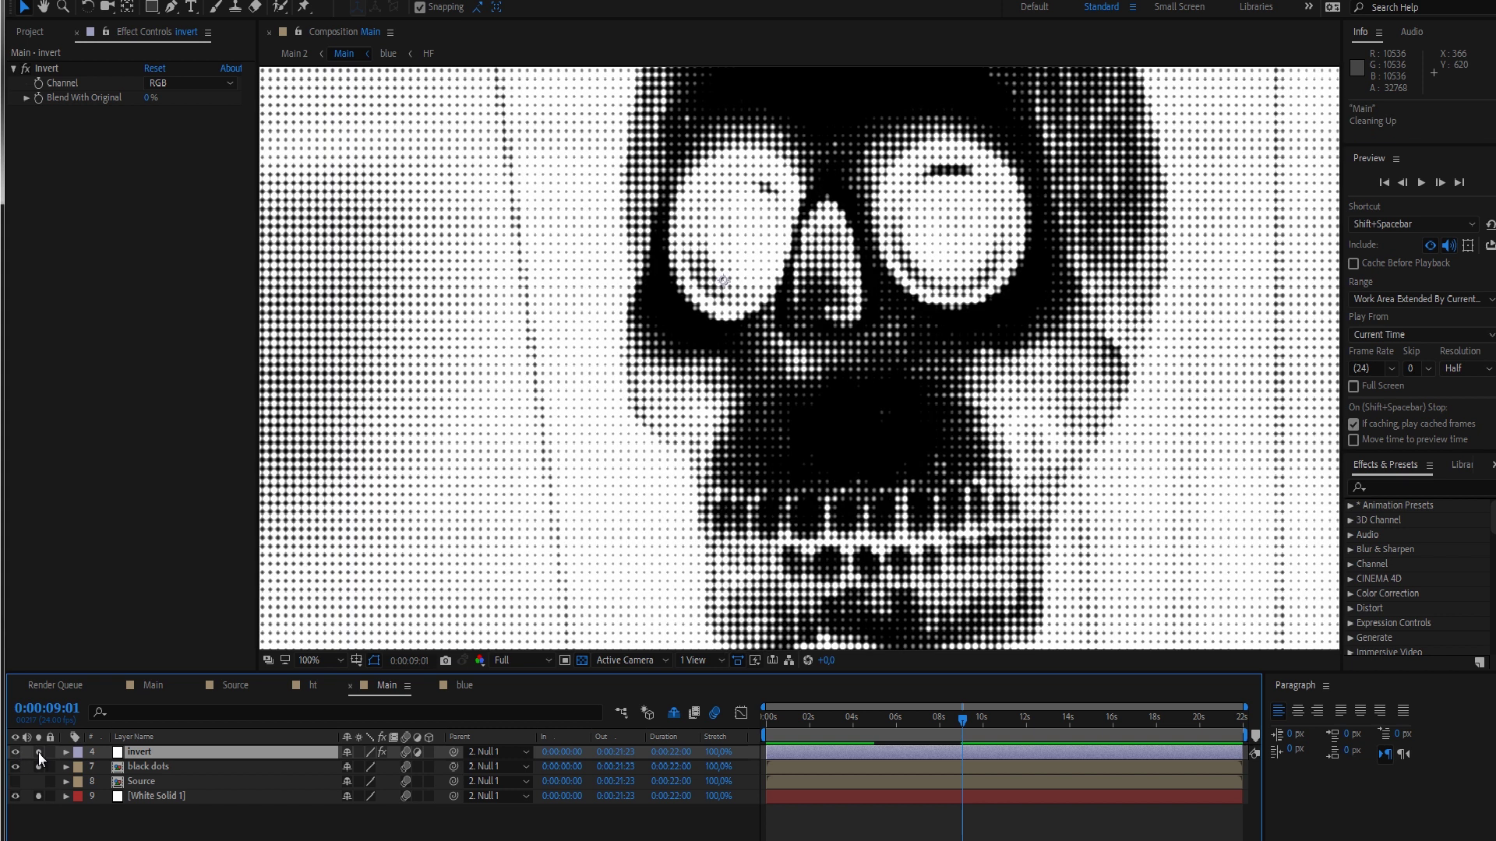
left_click(39, 752)
left_click(39, 759)
left_click(15, 752)
left_click_drag(39, 766, 38, 796)
scroll(961, 364, "down", 2)
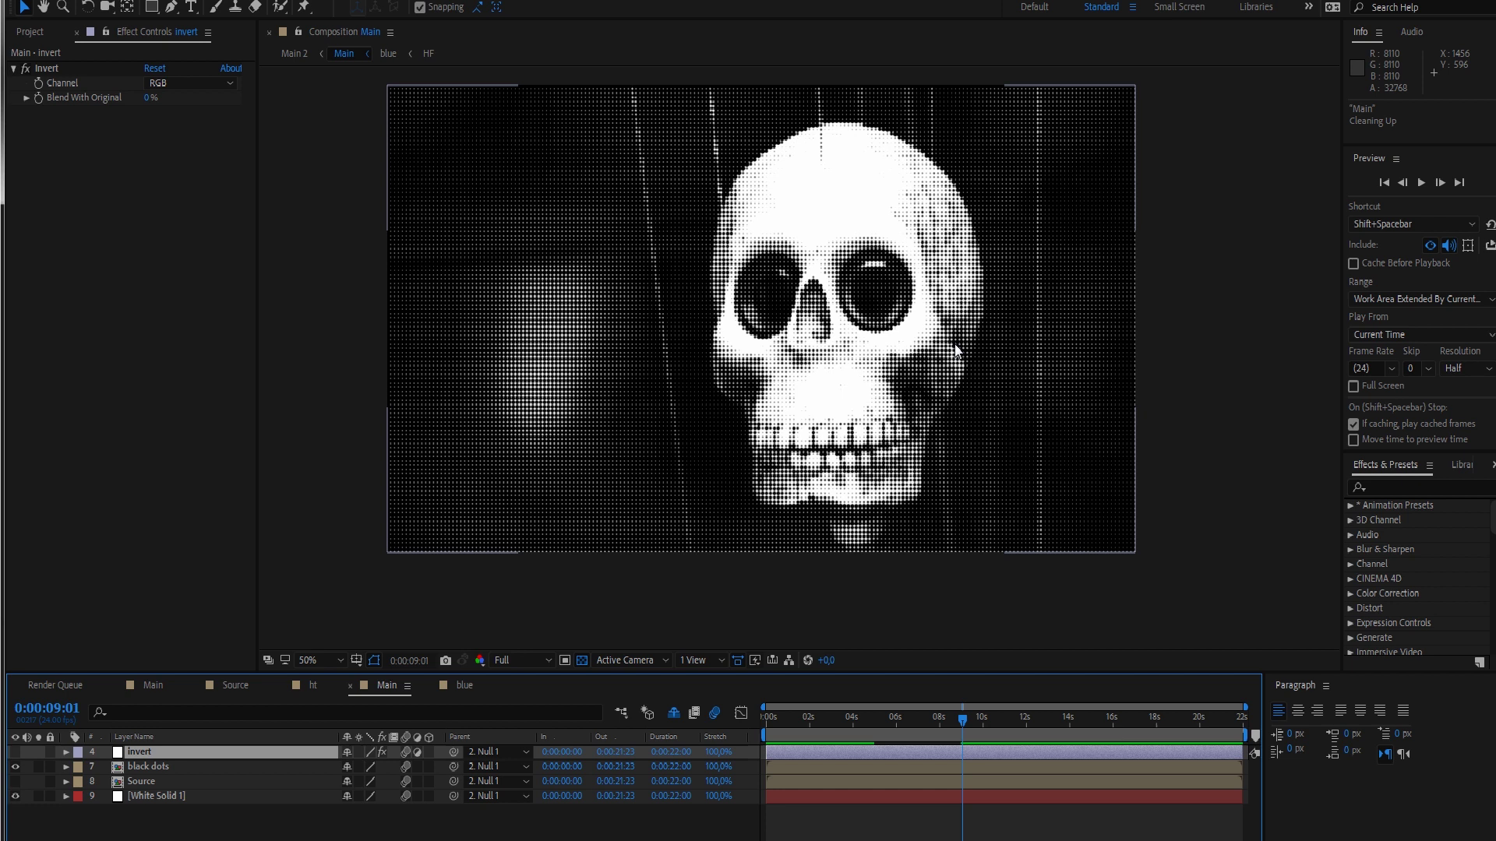
- Apply the Tint effect to the black dots layer
left_click(162, 752)
left_click(170, 766)
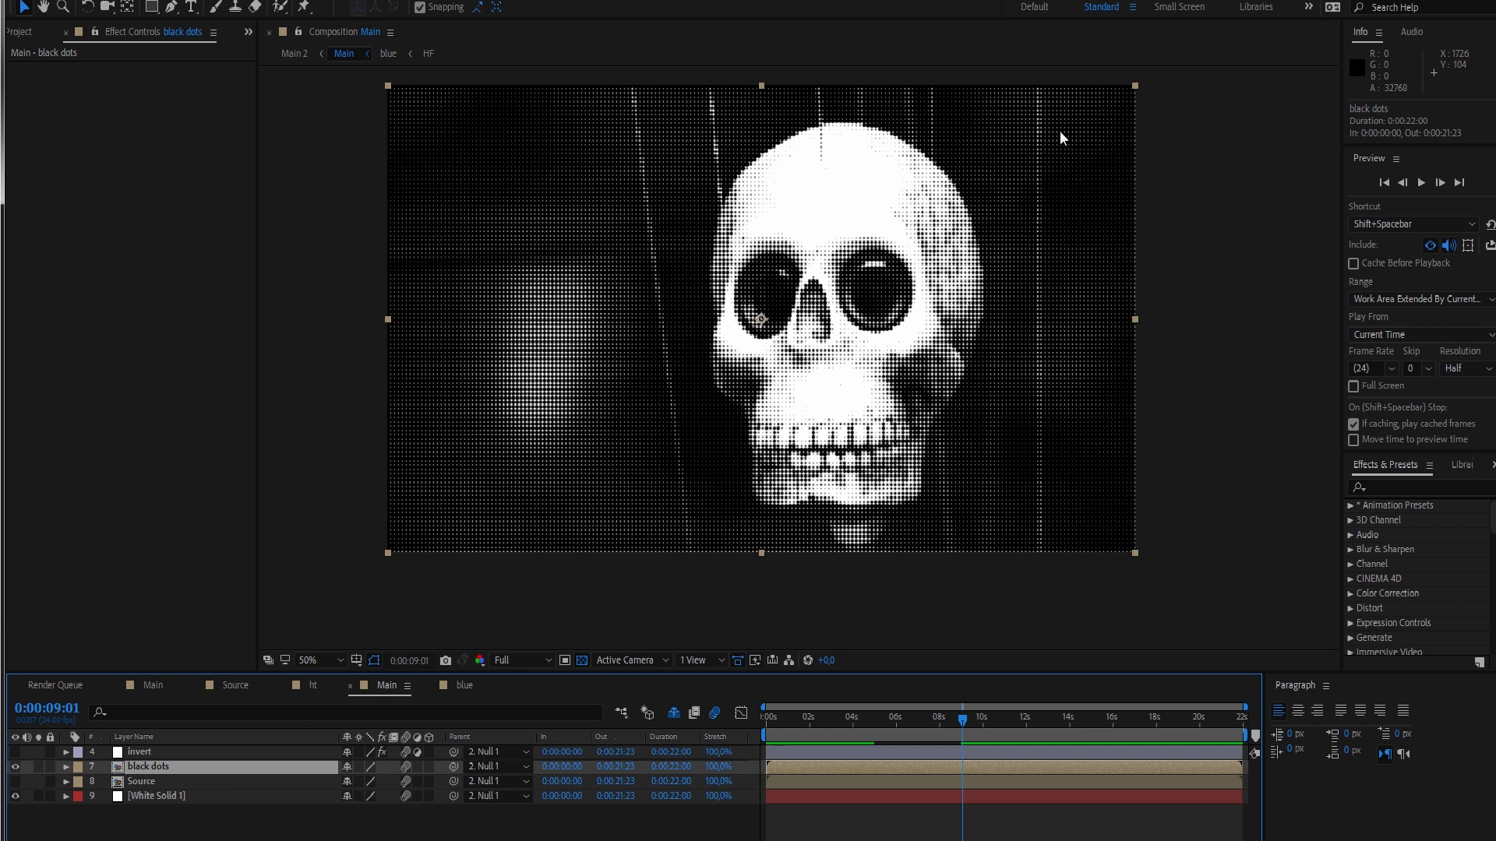
left_click(1389, 486)
type("tint")
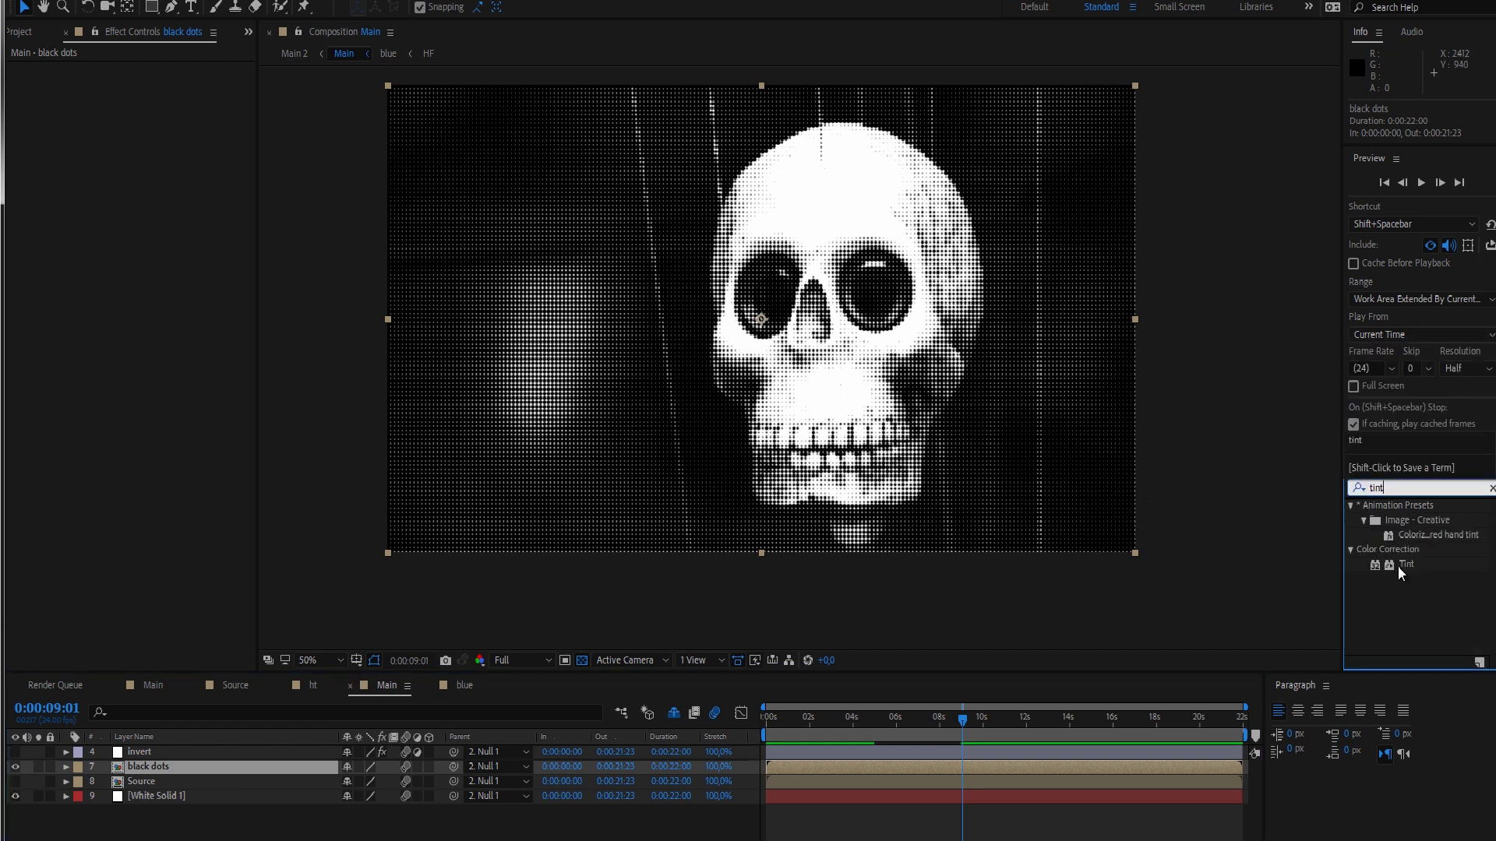
left_click_drag(1397, 566, 166, 767)
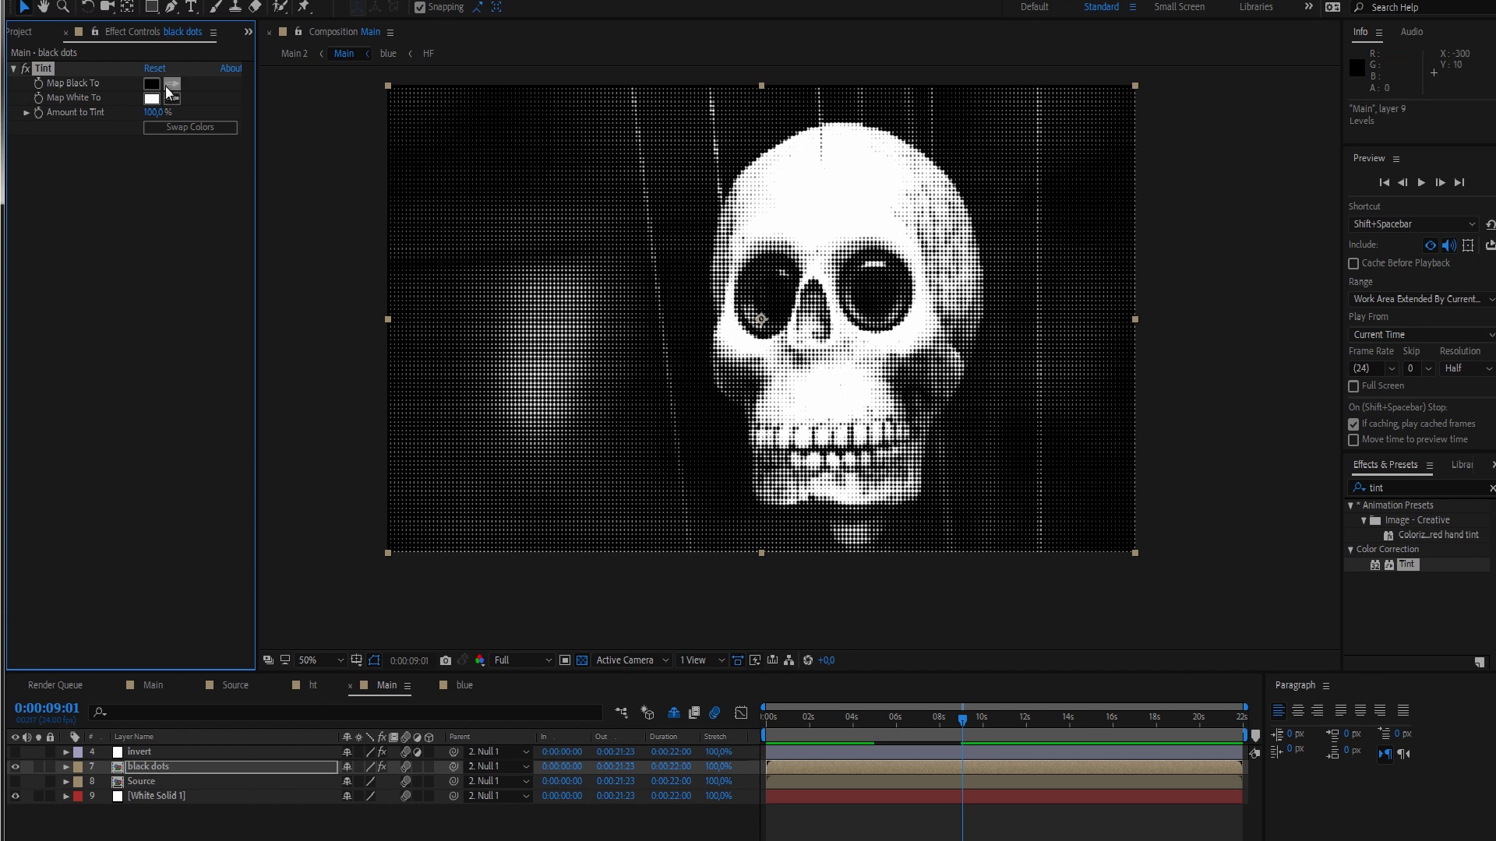
- Map both black and white in the Tint to the same saturated blue
left_click(152, 84)
left_click(787, 405)
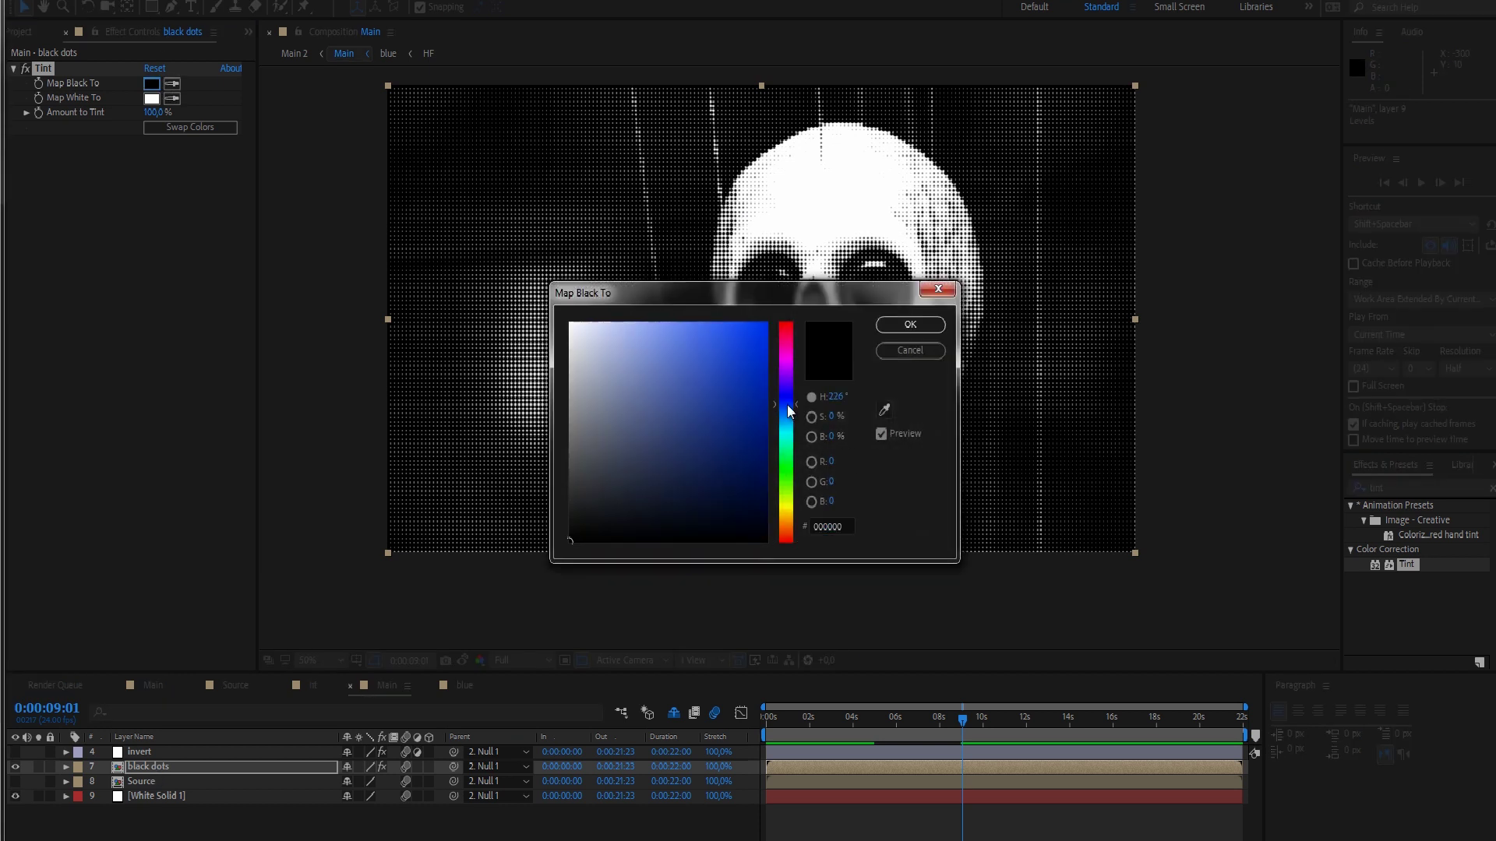
left_click(750, 324)
left_click(910, 324)
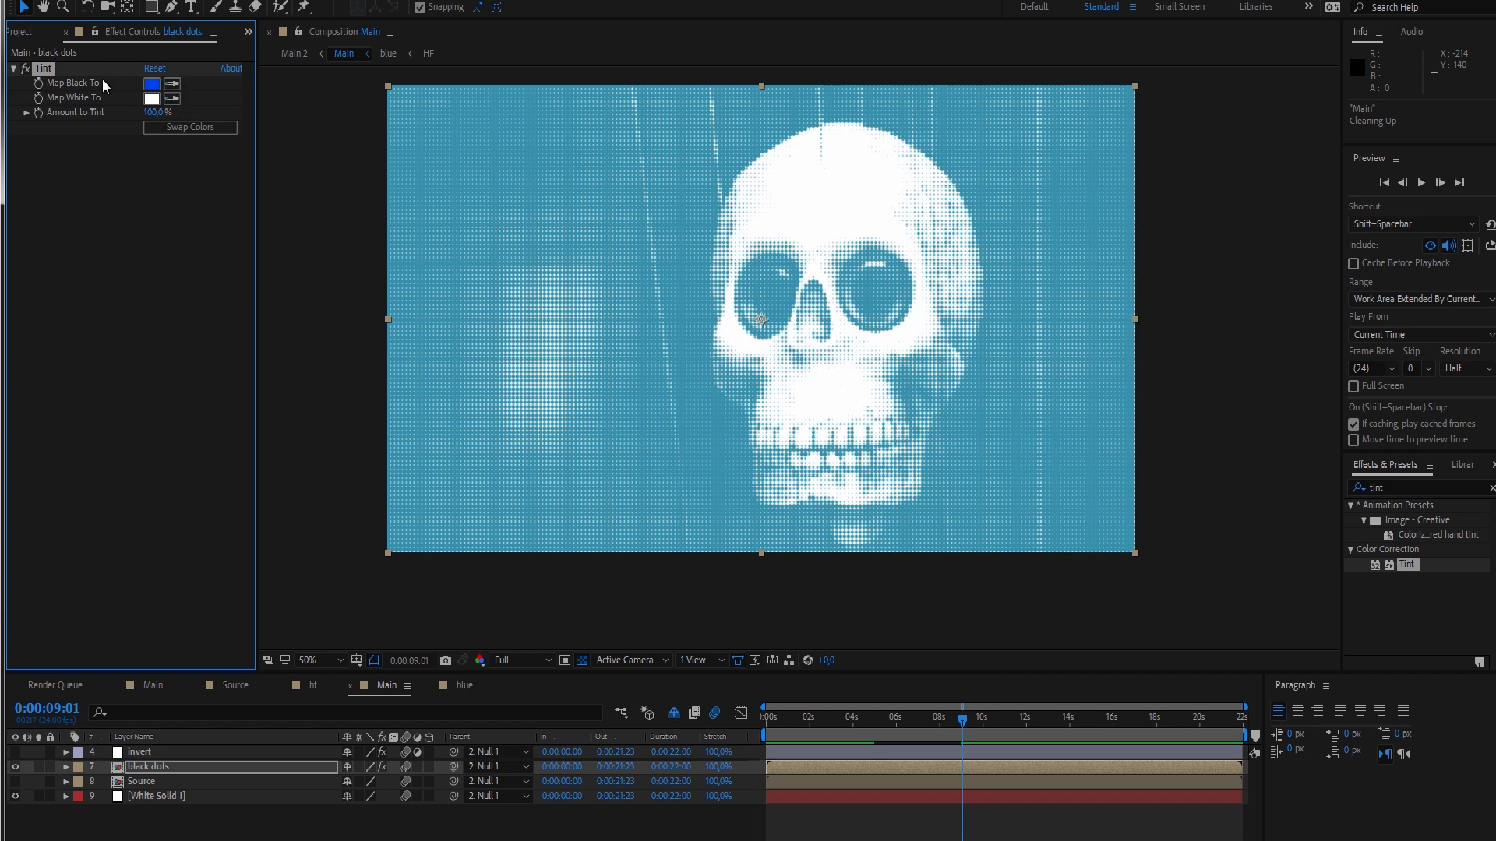
left_click(172, 98)
left_click(152, 82)
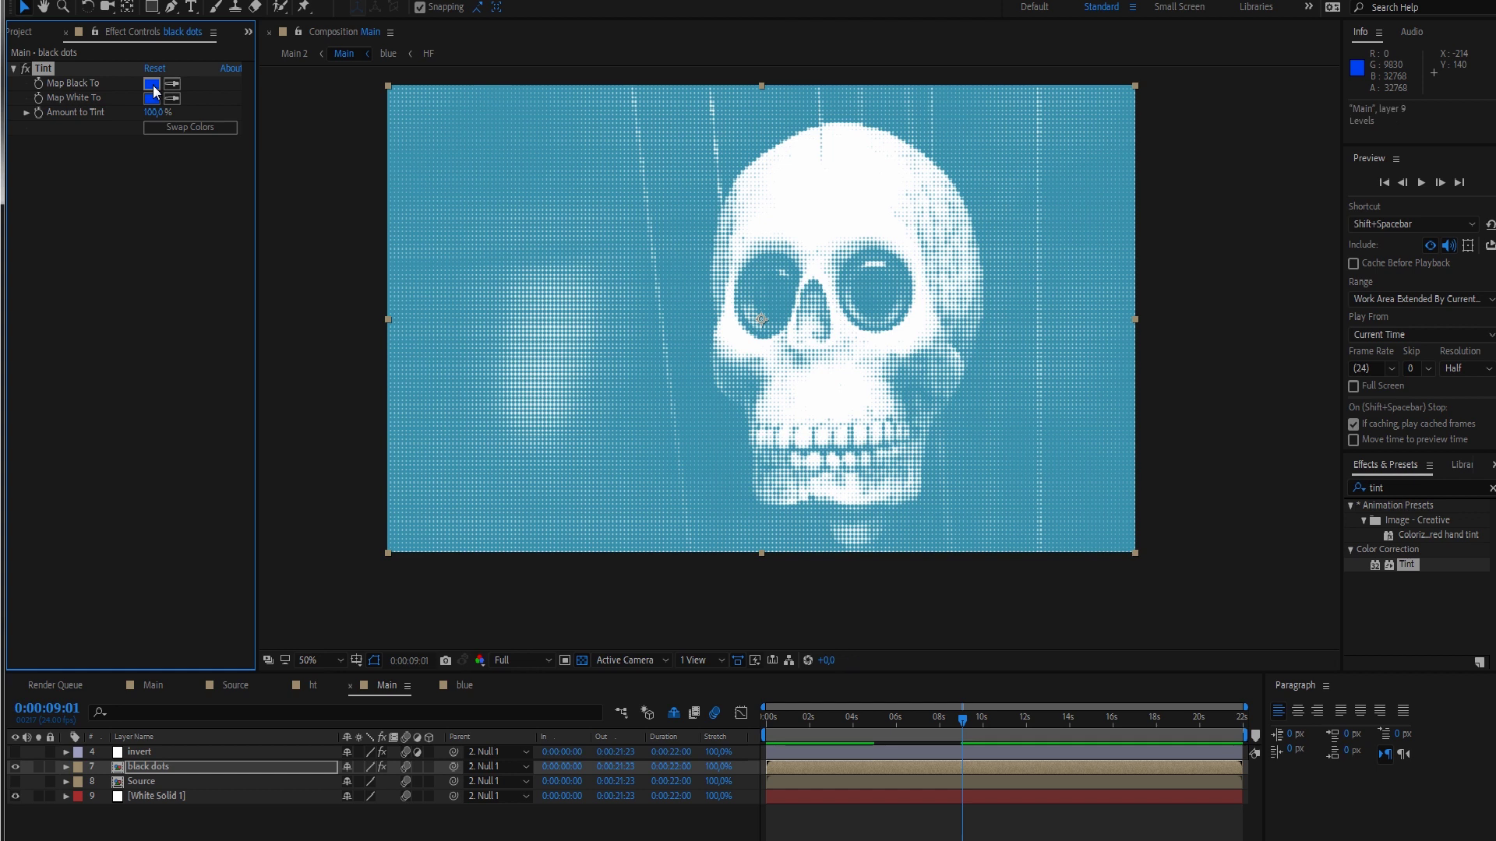
left_click(78, 767)
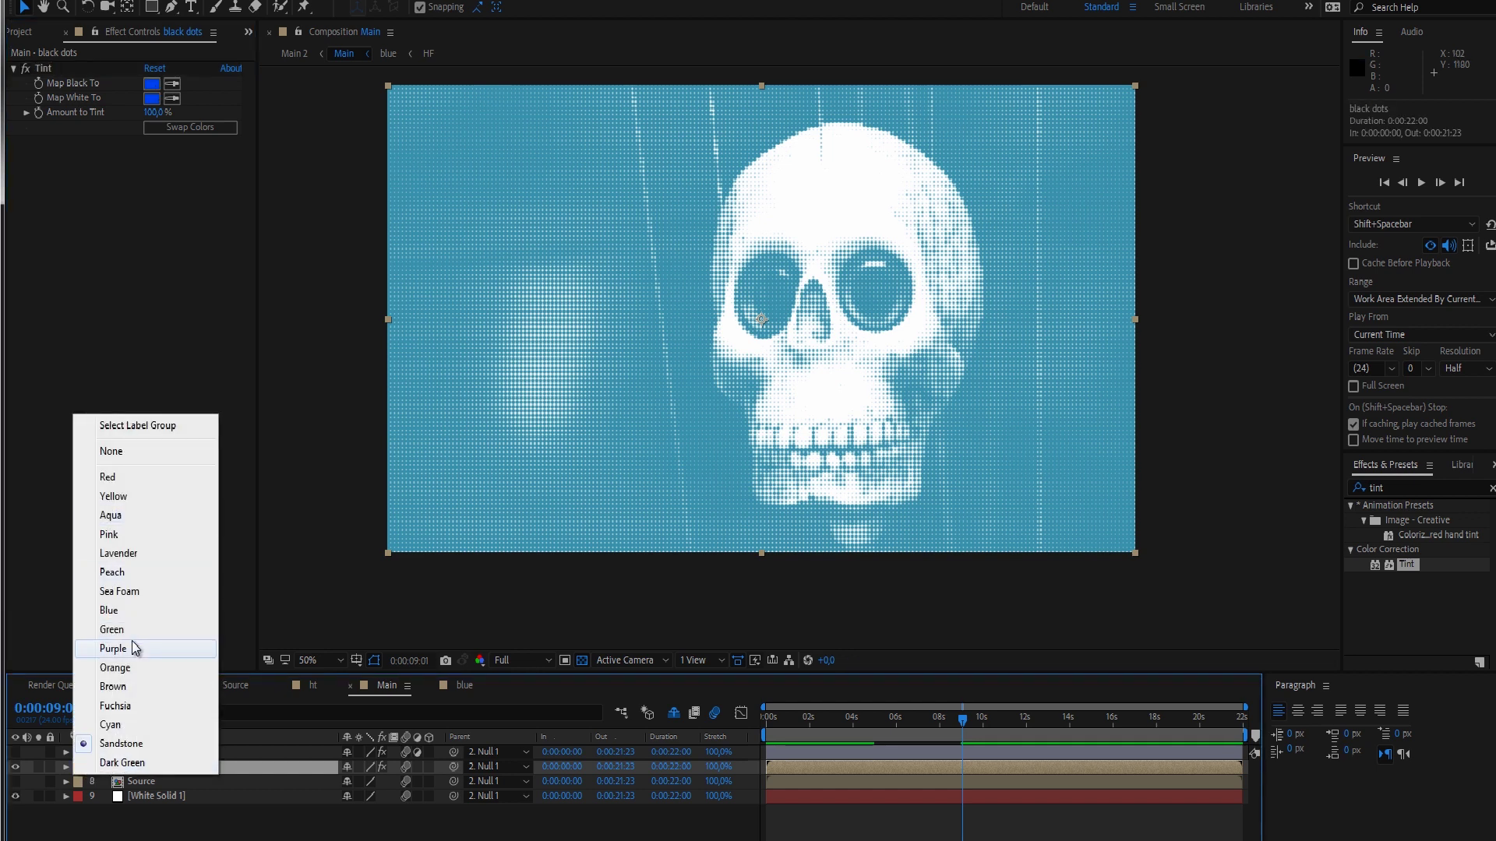
- Give the black dots layer a blue label and rename it 'b'
left_click(135, 617)
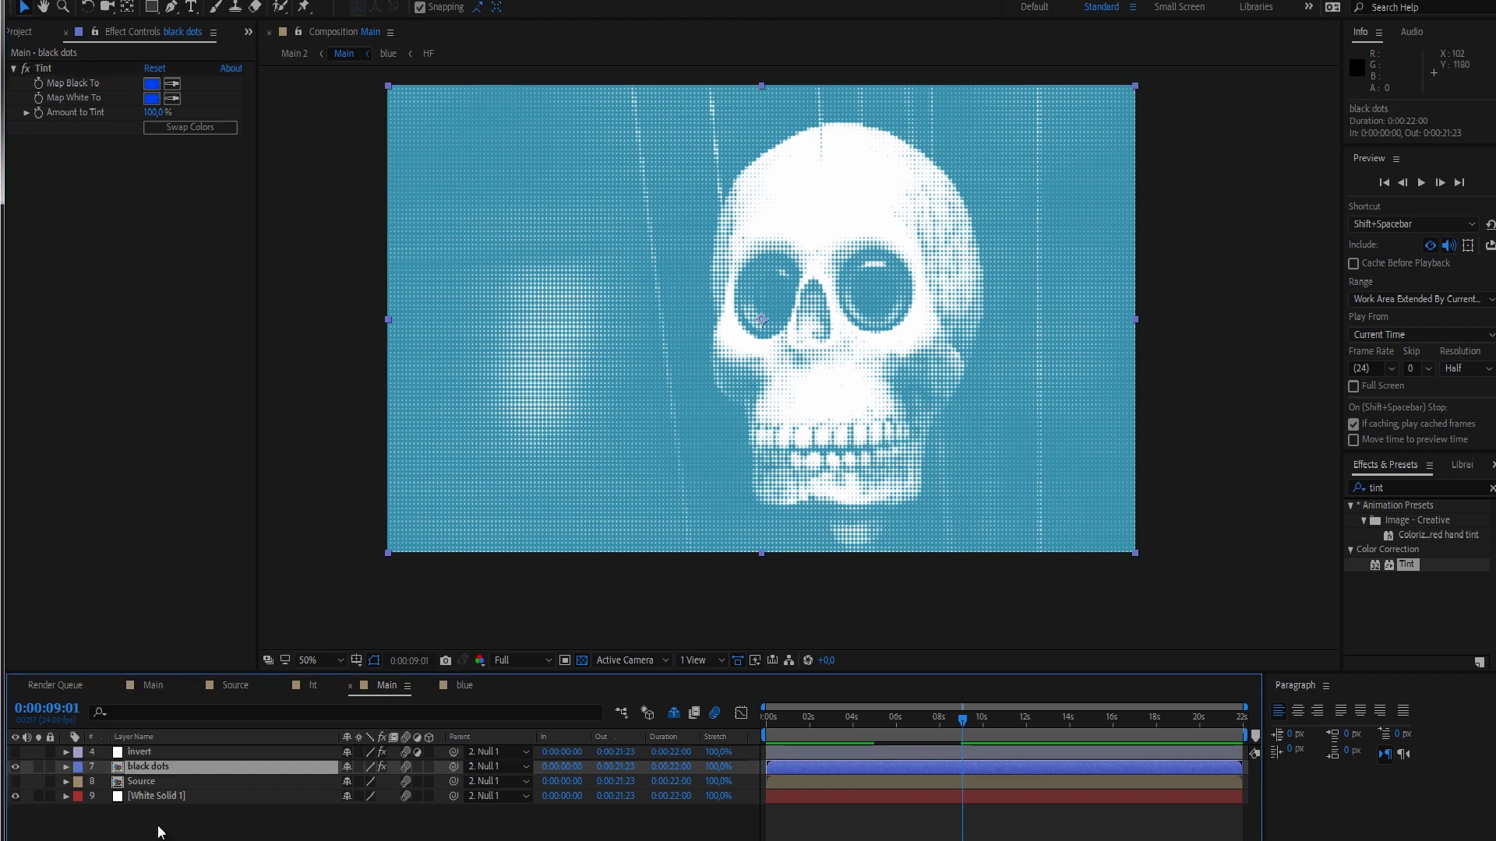
key("Return")
type("b")
key("Return")
- Duplicate the b layer and rename the copies 'r' and 'g'
left_click(148, 769)
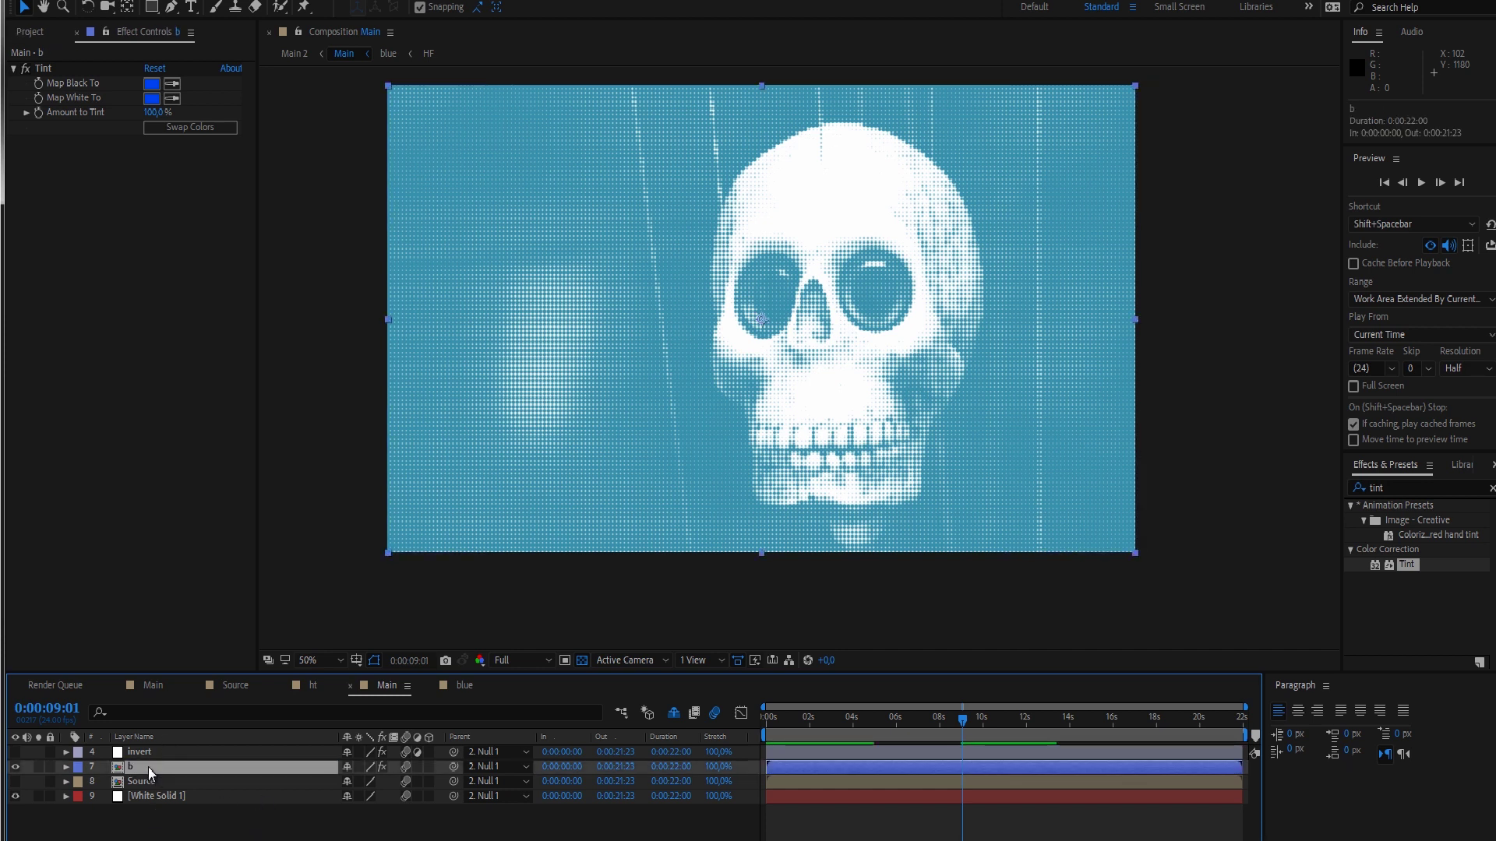
key("ctrl+d")
key("ctrl+d")
left_click(144, 778)
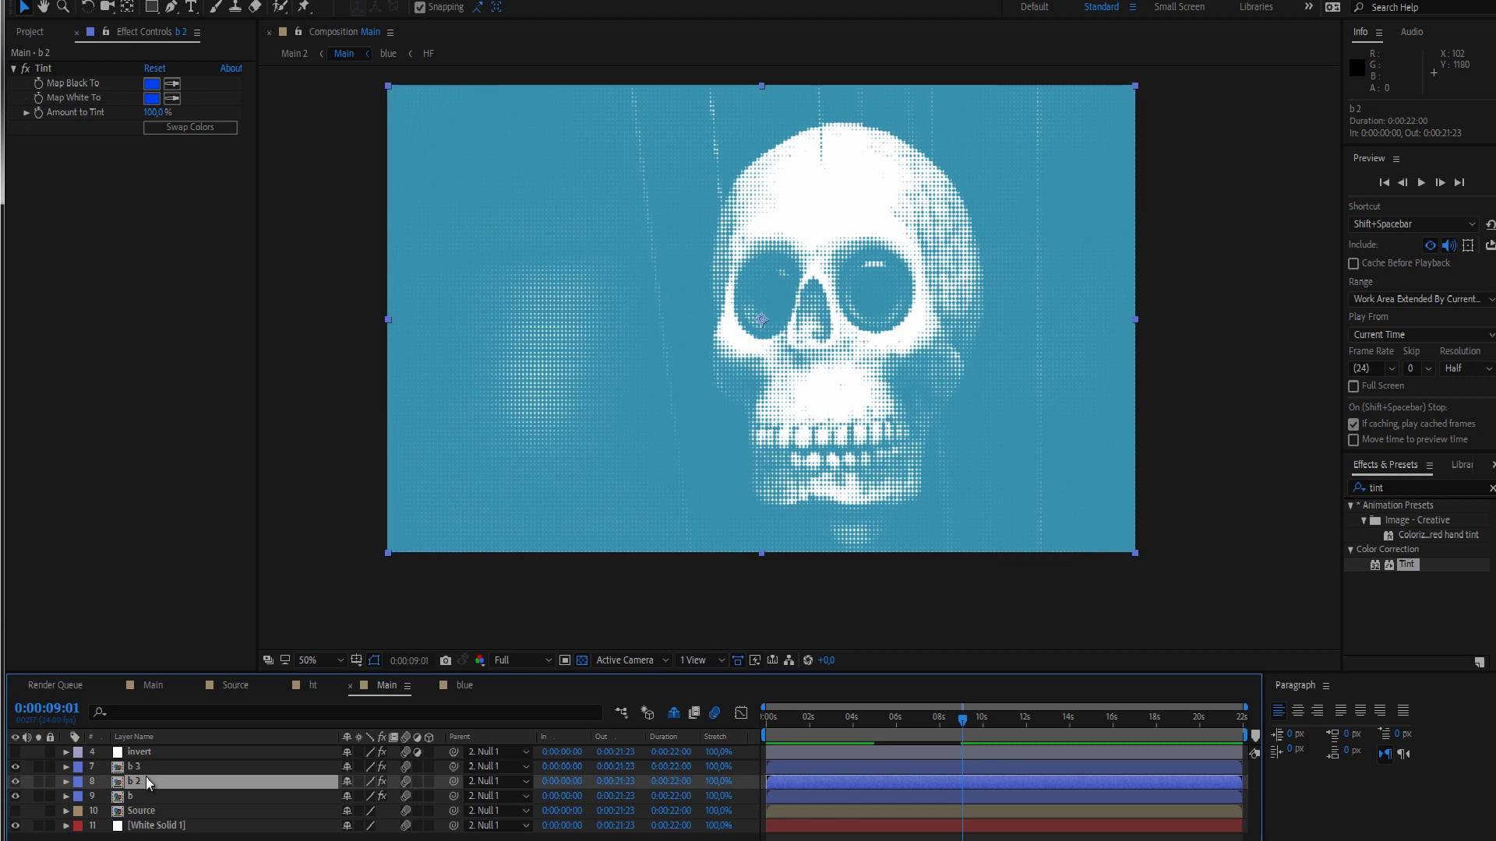
key("Return")
type("r")
left_click(148, 768)
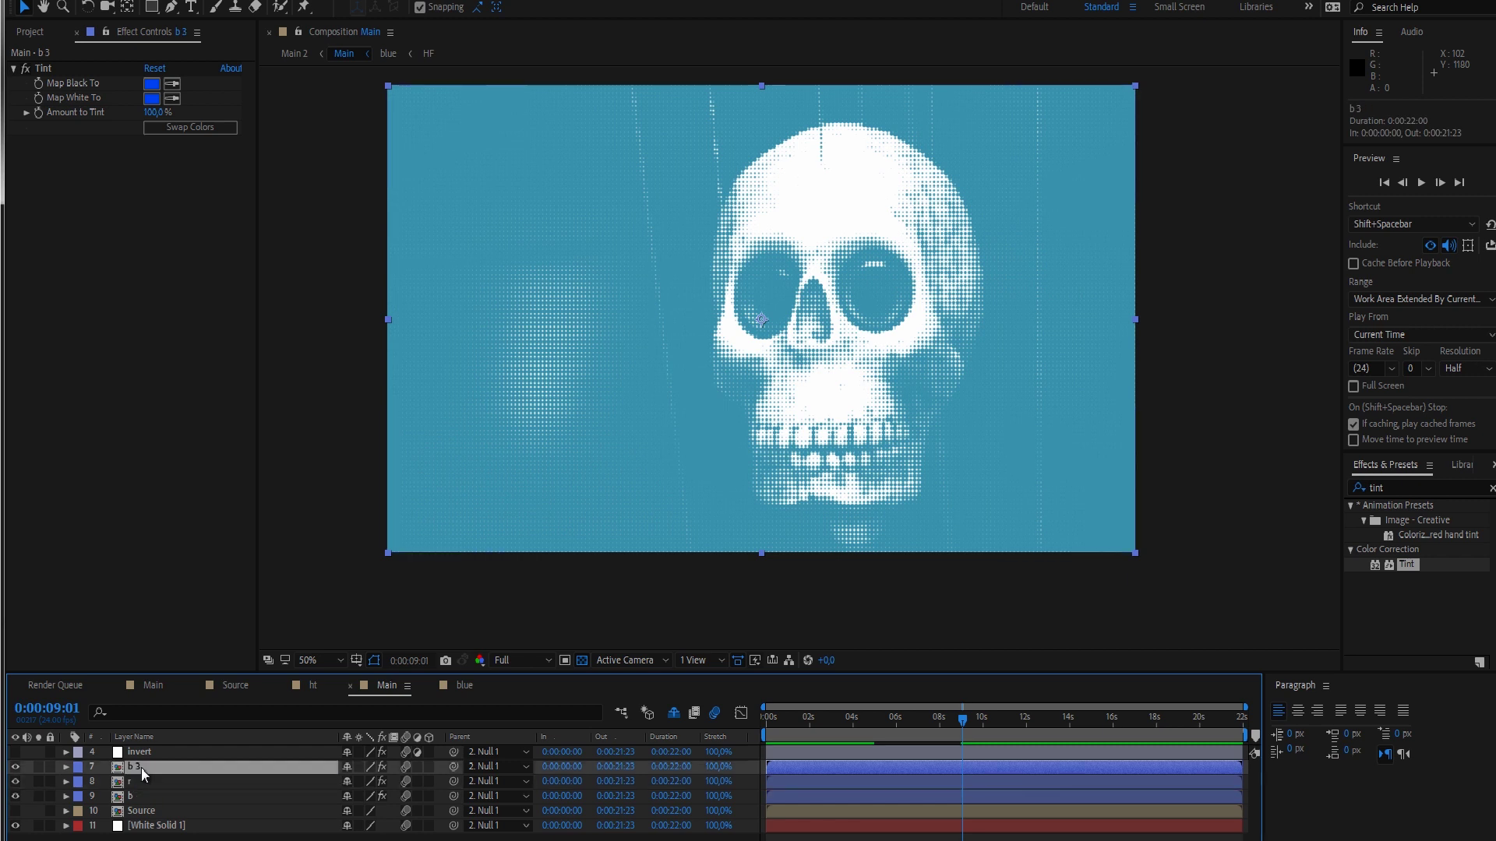
key("Return")
type("g")
- Give the r layer a red label and the g layer a green label
left_click(144, 781)
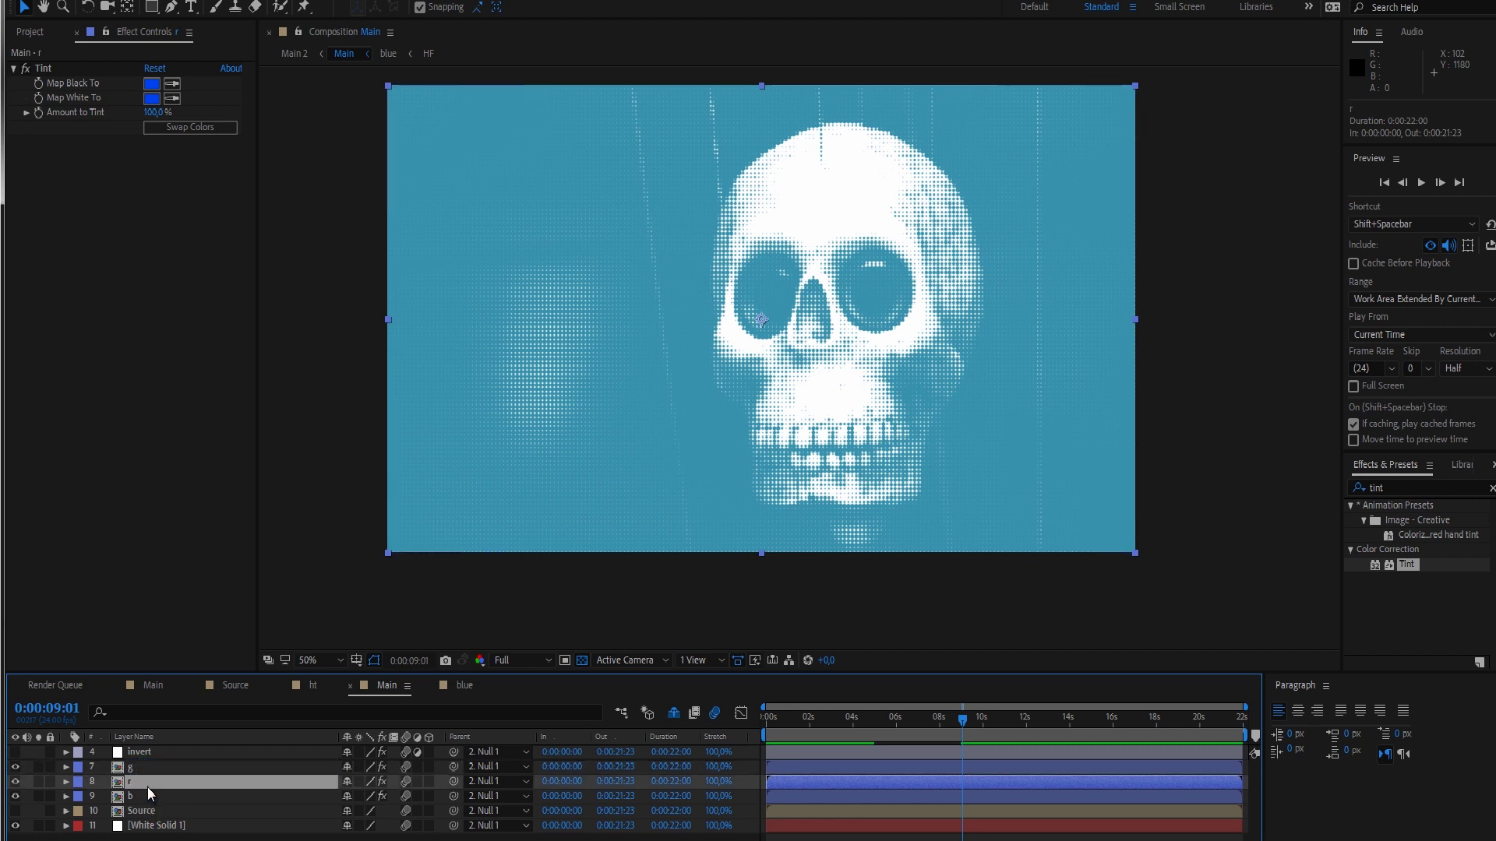
left_click(78, 782)
left_click(126, 492)
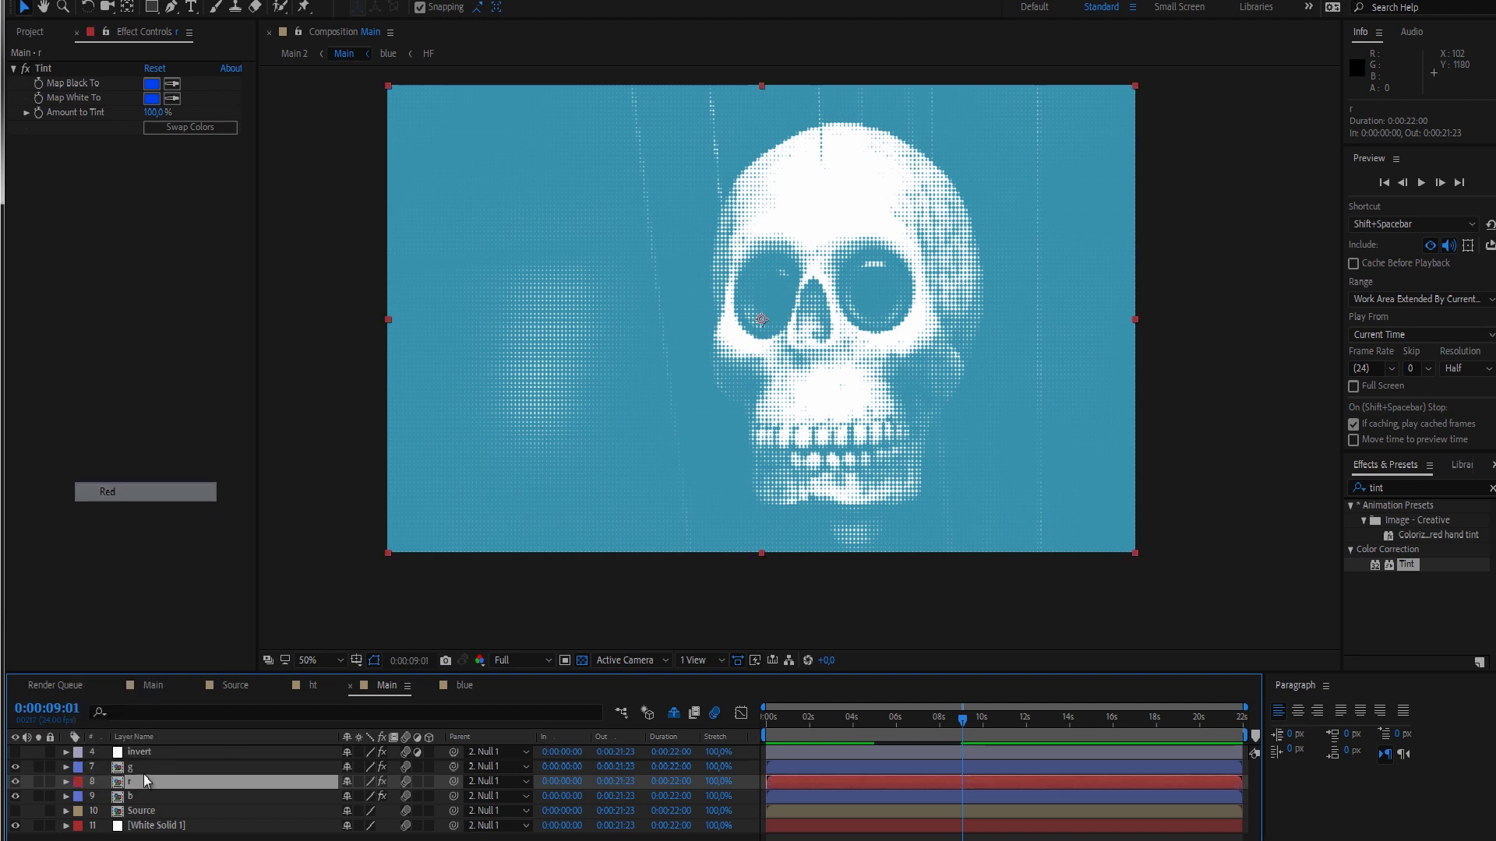
left_click(78, 767)
left_click(123, 630)
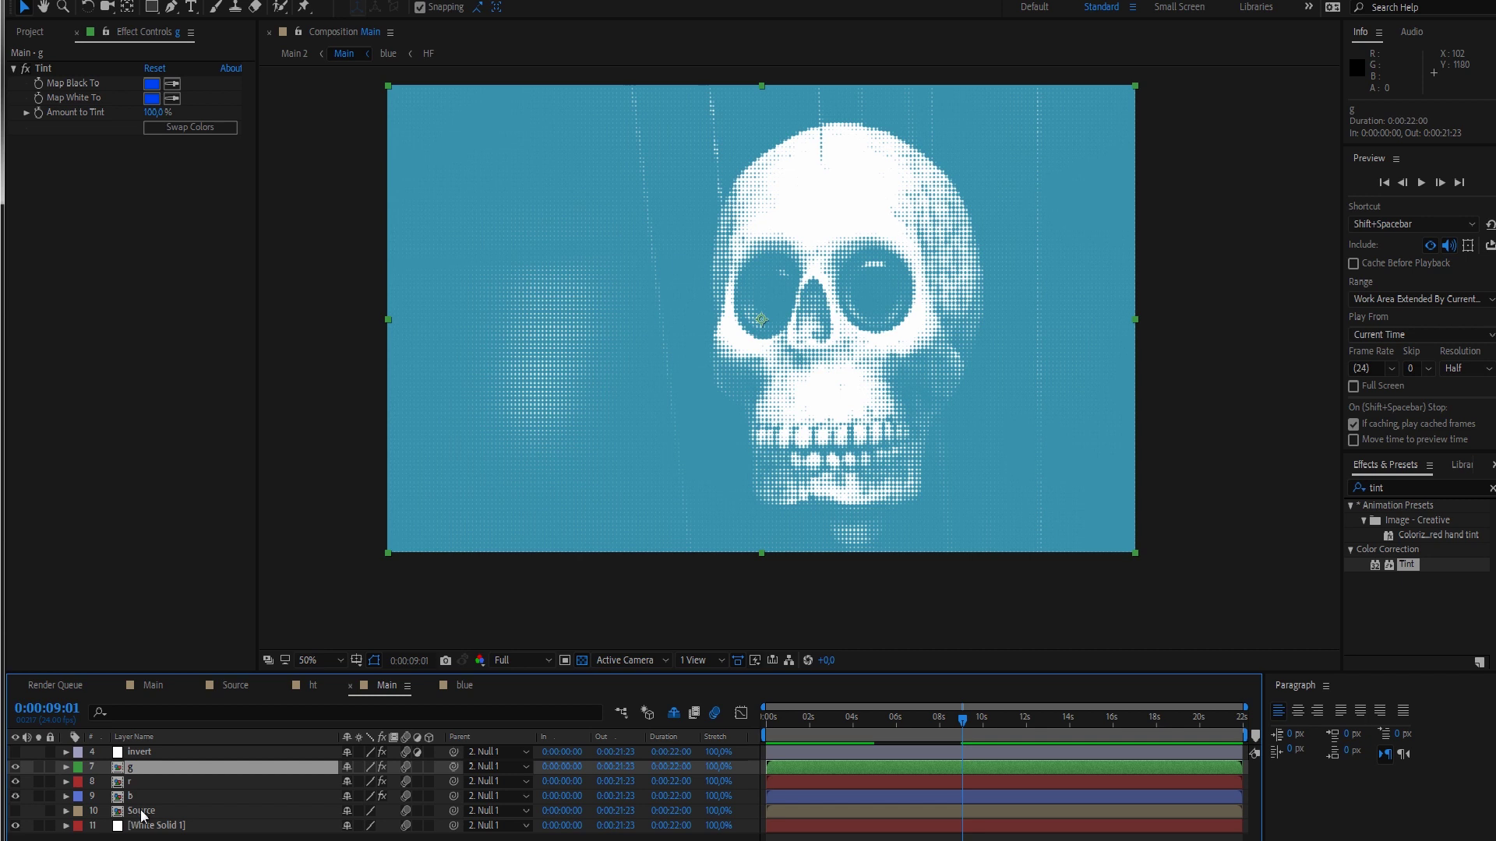
- Set the r layer's Tint Map Black To and Map White To to red
left_click(133, 786)
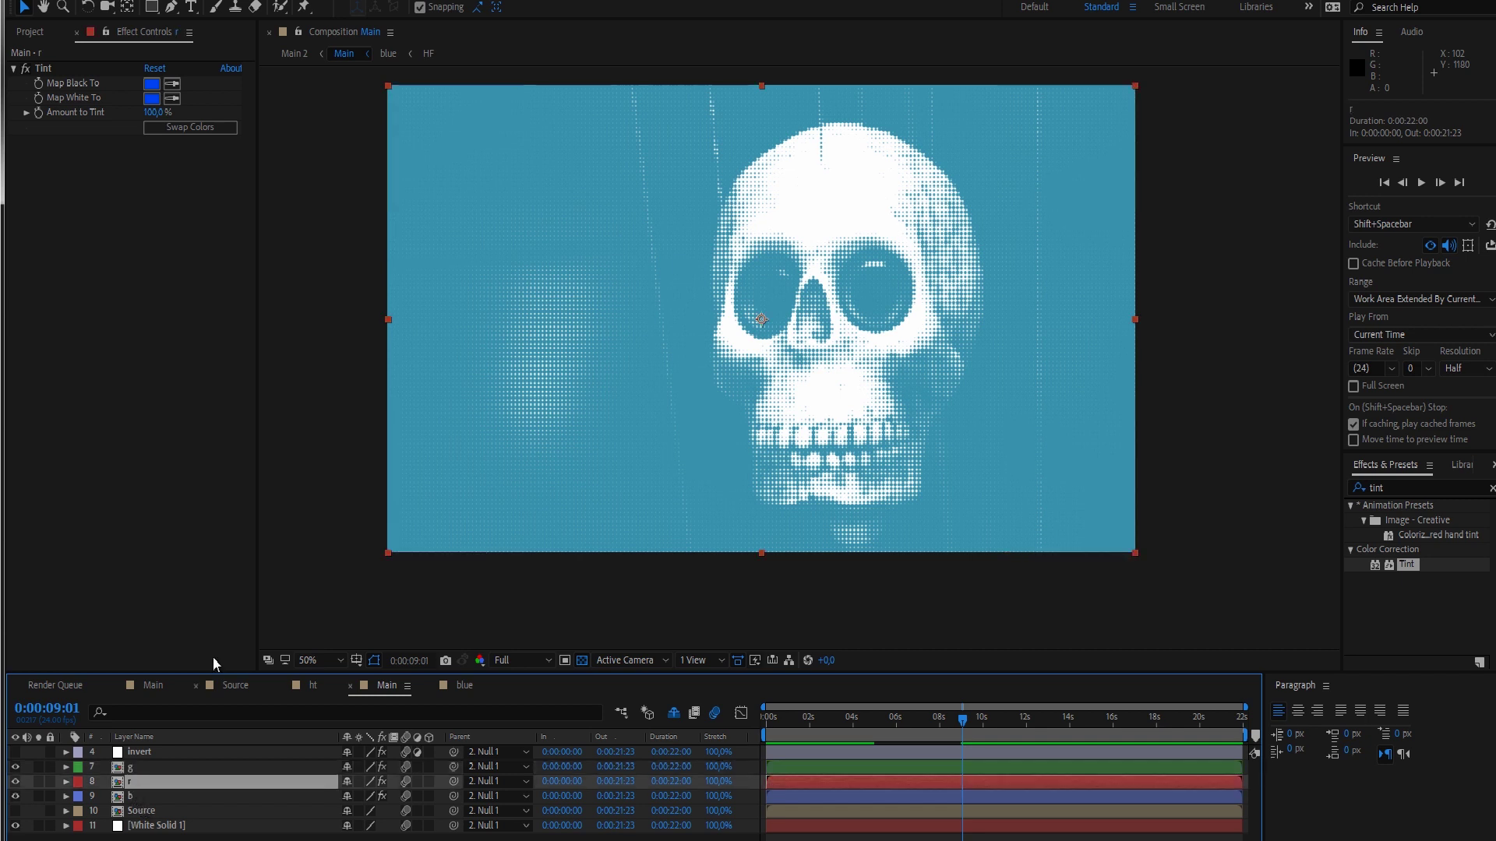
left_click(152, 84)
left_click(792, 312)
left_click(907, 324)
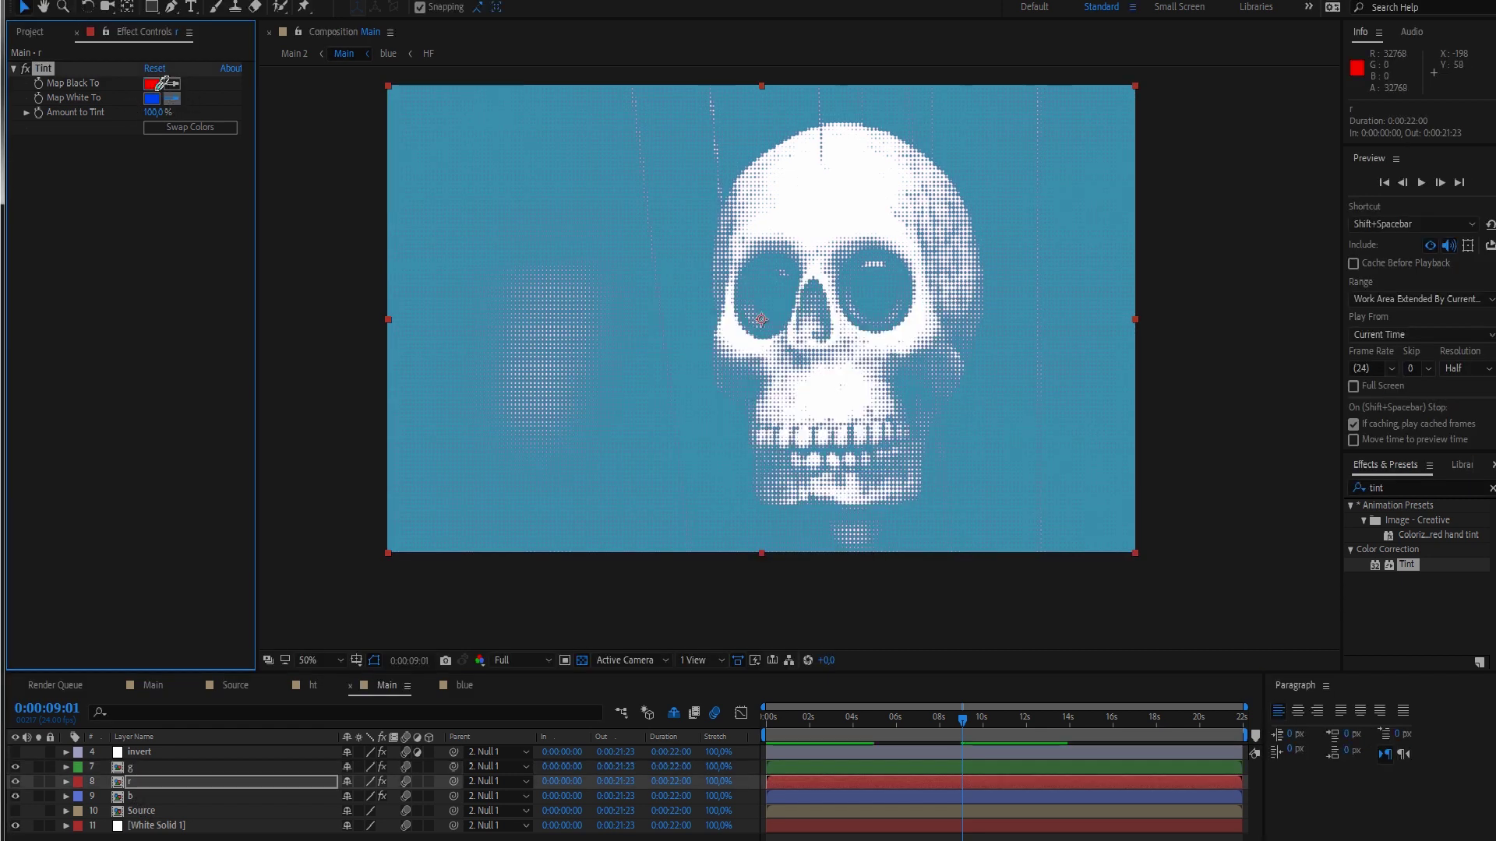
left_click(172, 98)
left_click(78, 781)
- Solo the g layer and set its Tint to bright green, then solo r too
left_click(128, 768)
left_click(39, 767)
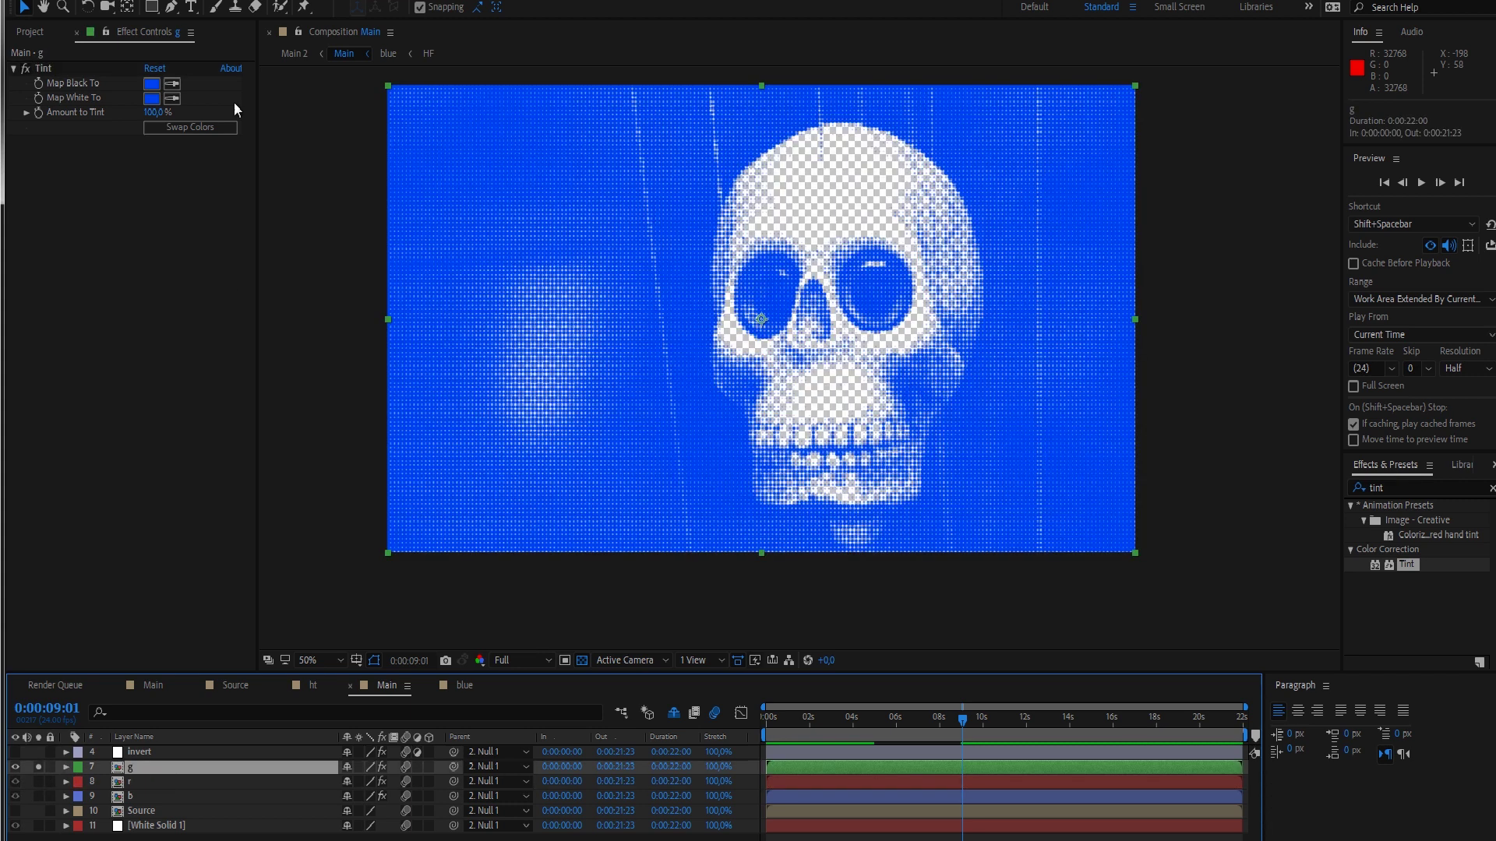
left_click(152, 84)
left_click(785, 471)
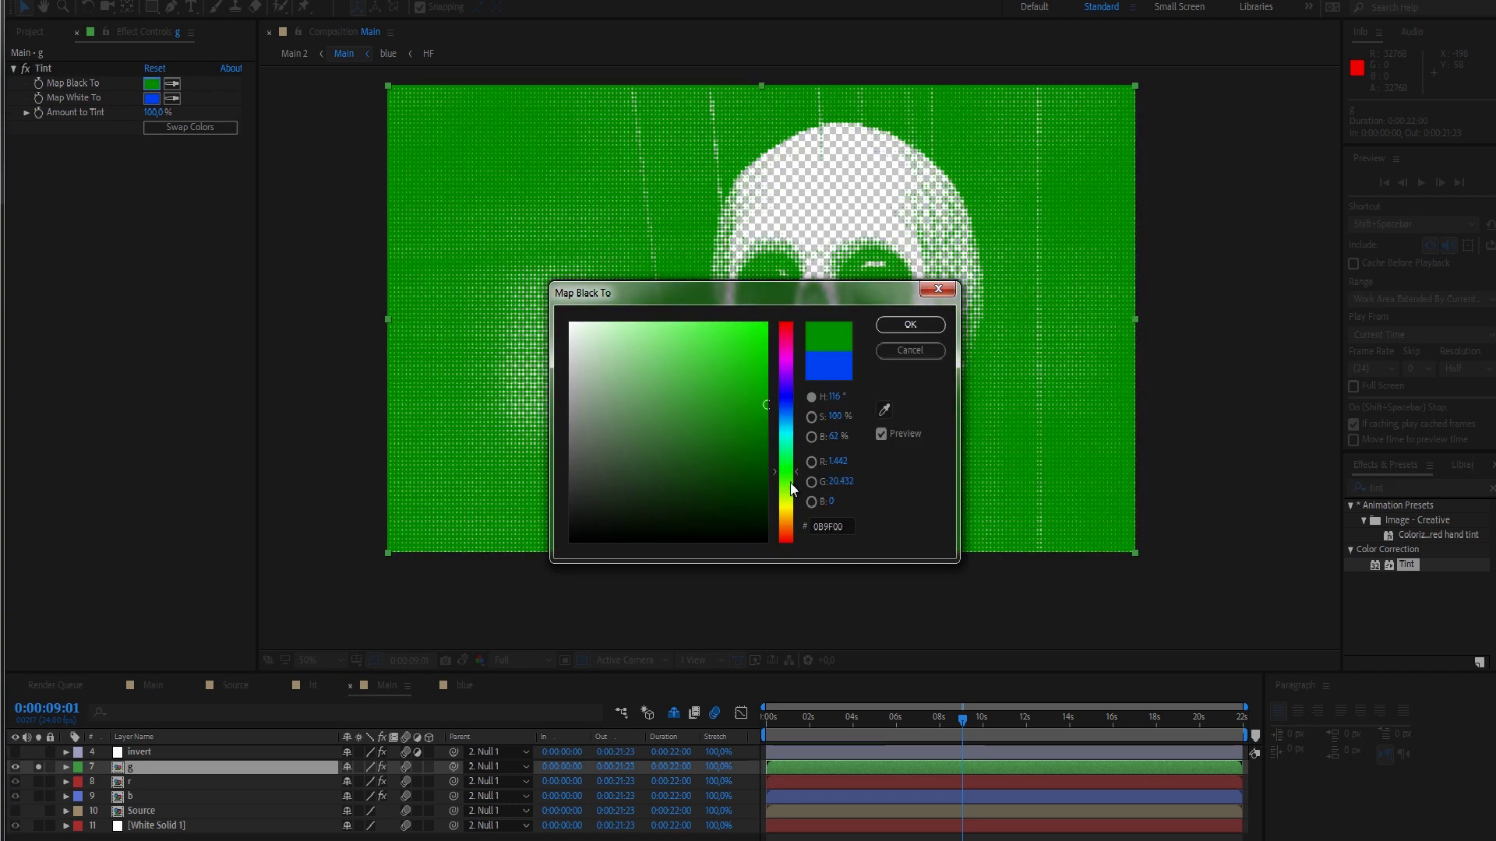
left_click(765, 328)
left_click(910, 324)
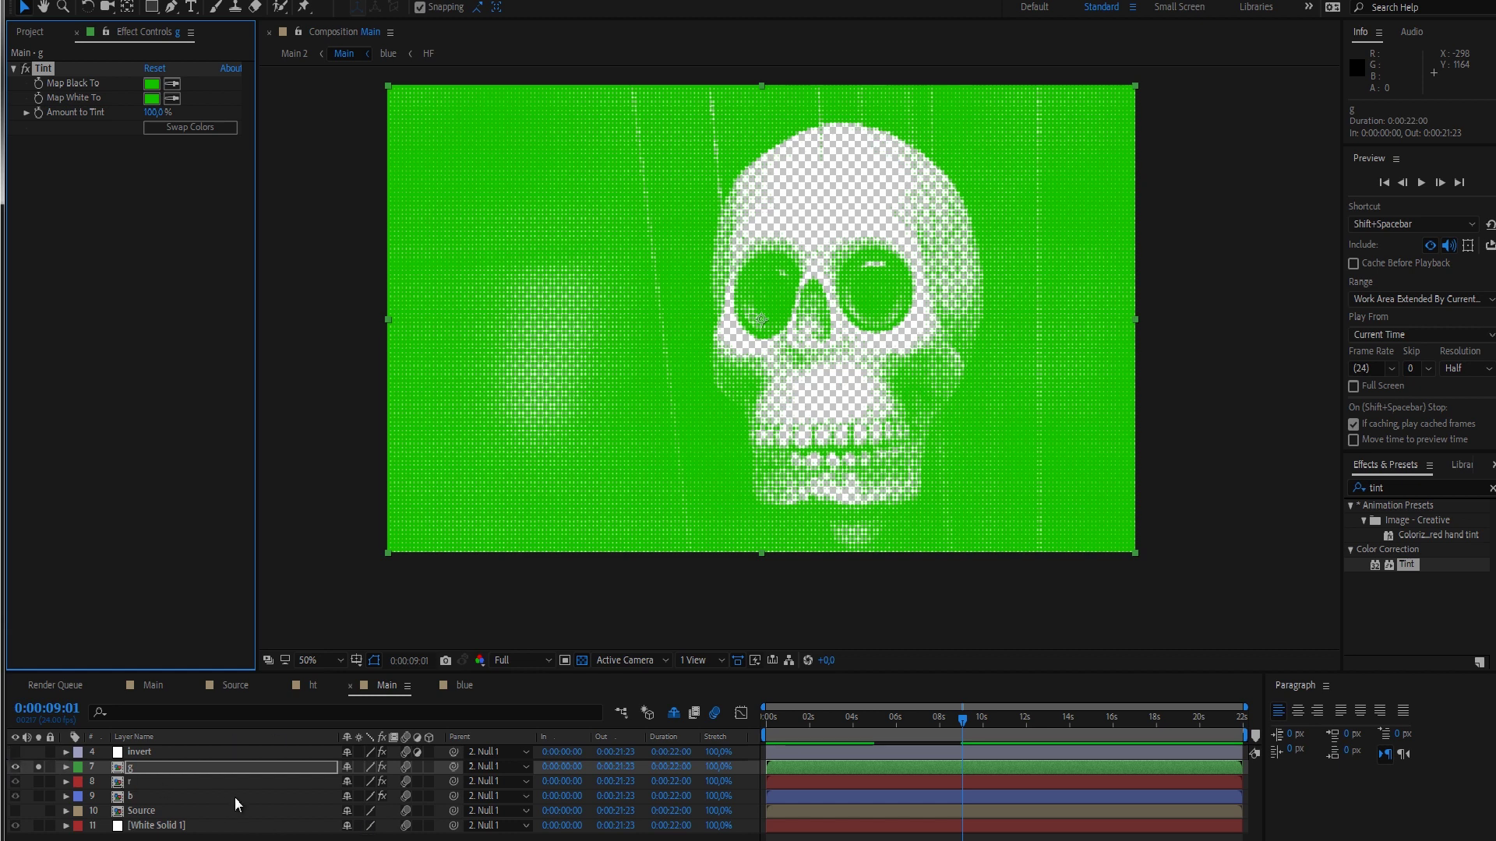
left_click(38, 782)
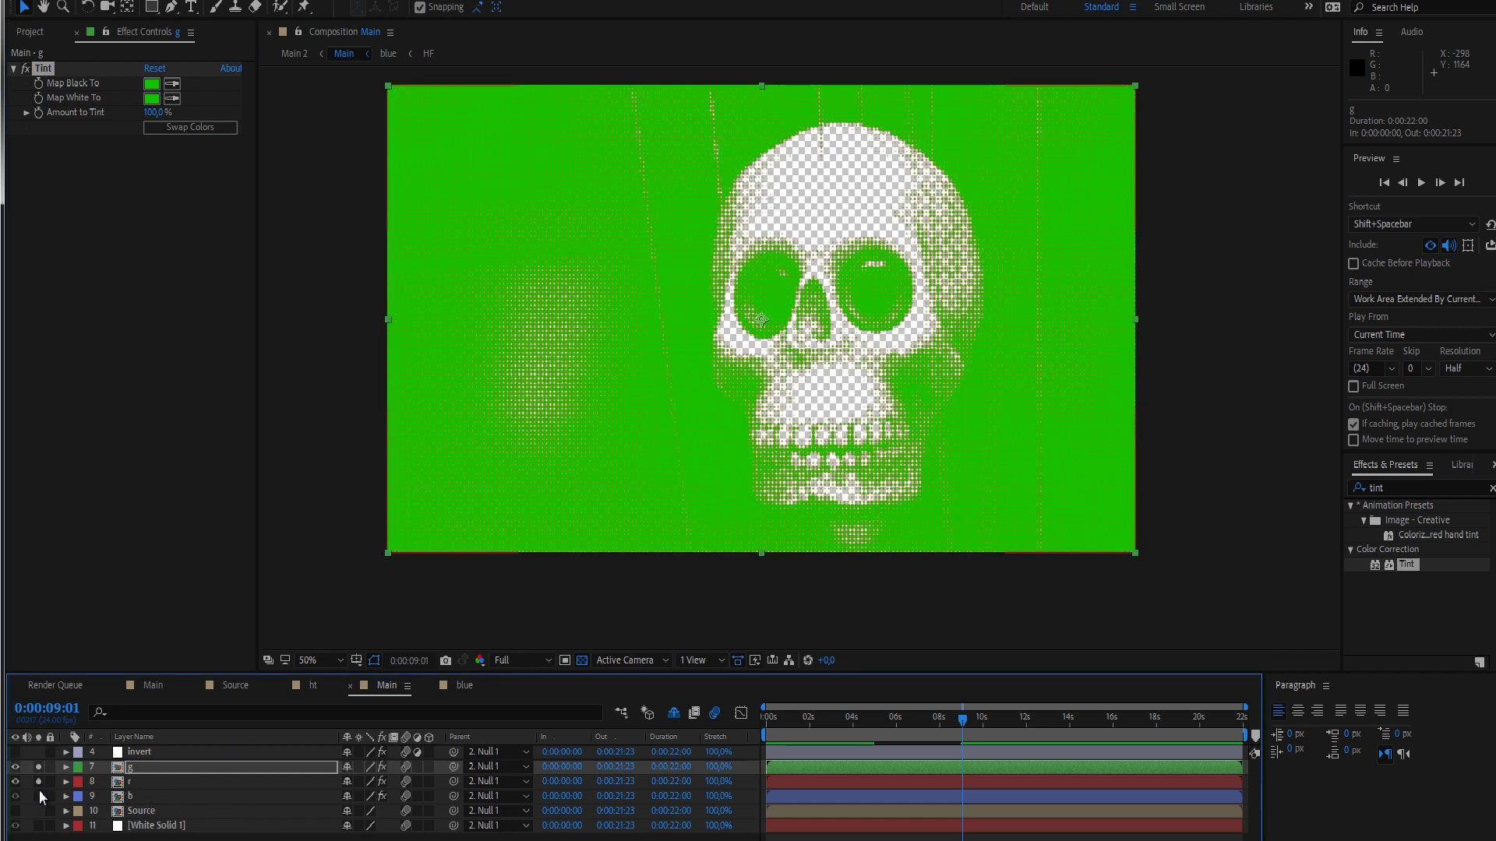
- Solo the b layer as well and set g, r and b to the Add blending mode
left_click(40, 795)
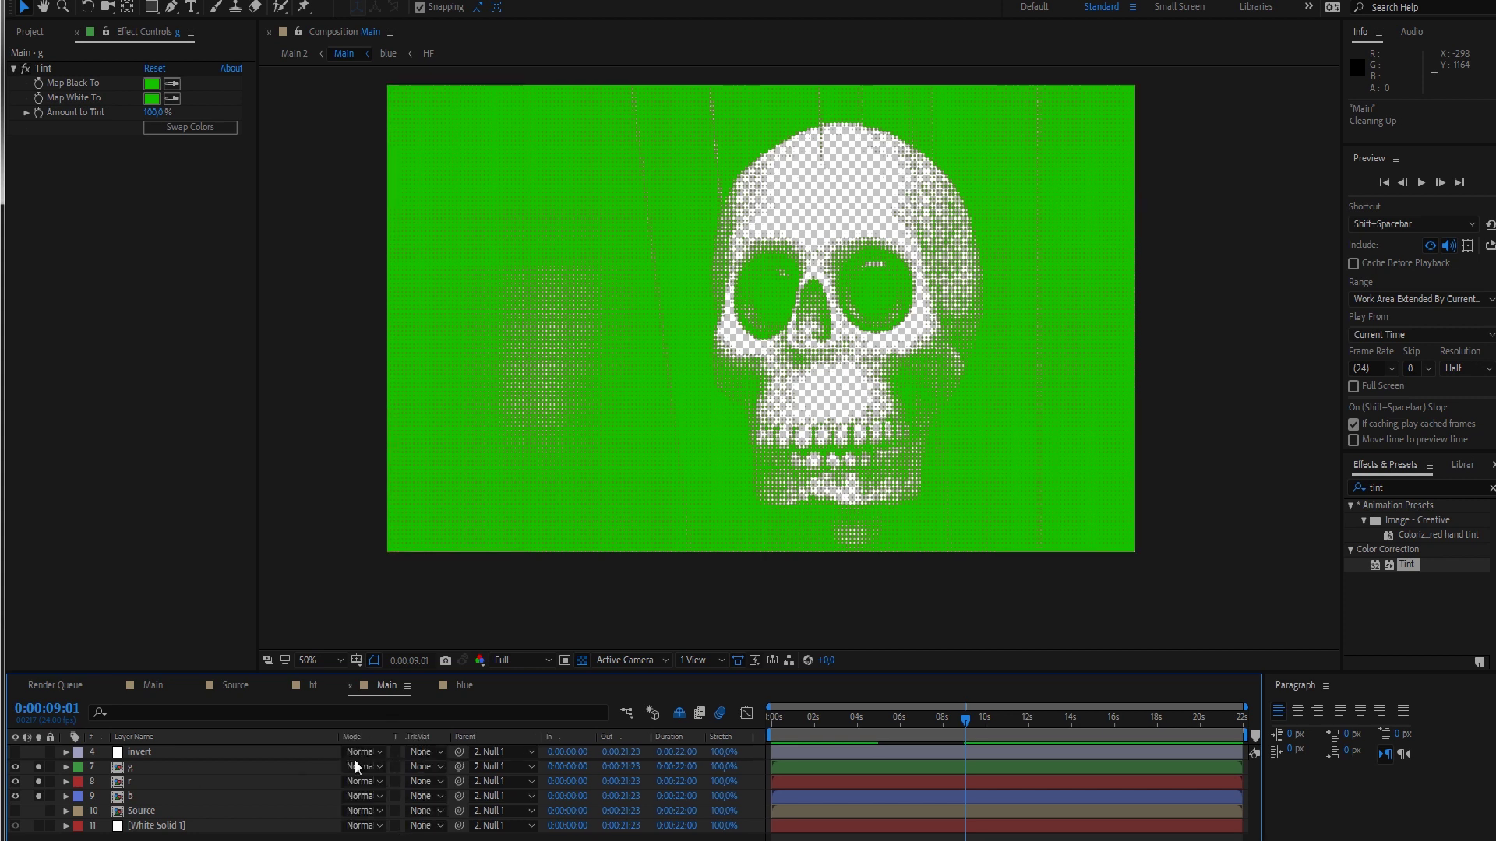
left_click(139, 765)
left_click(308, 795, "shift")
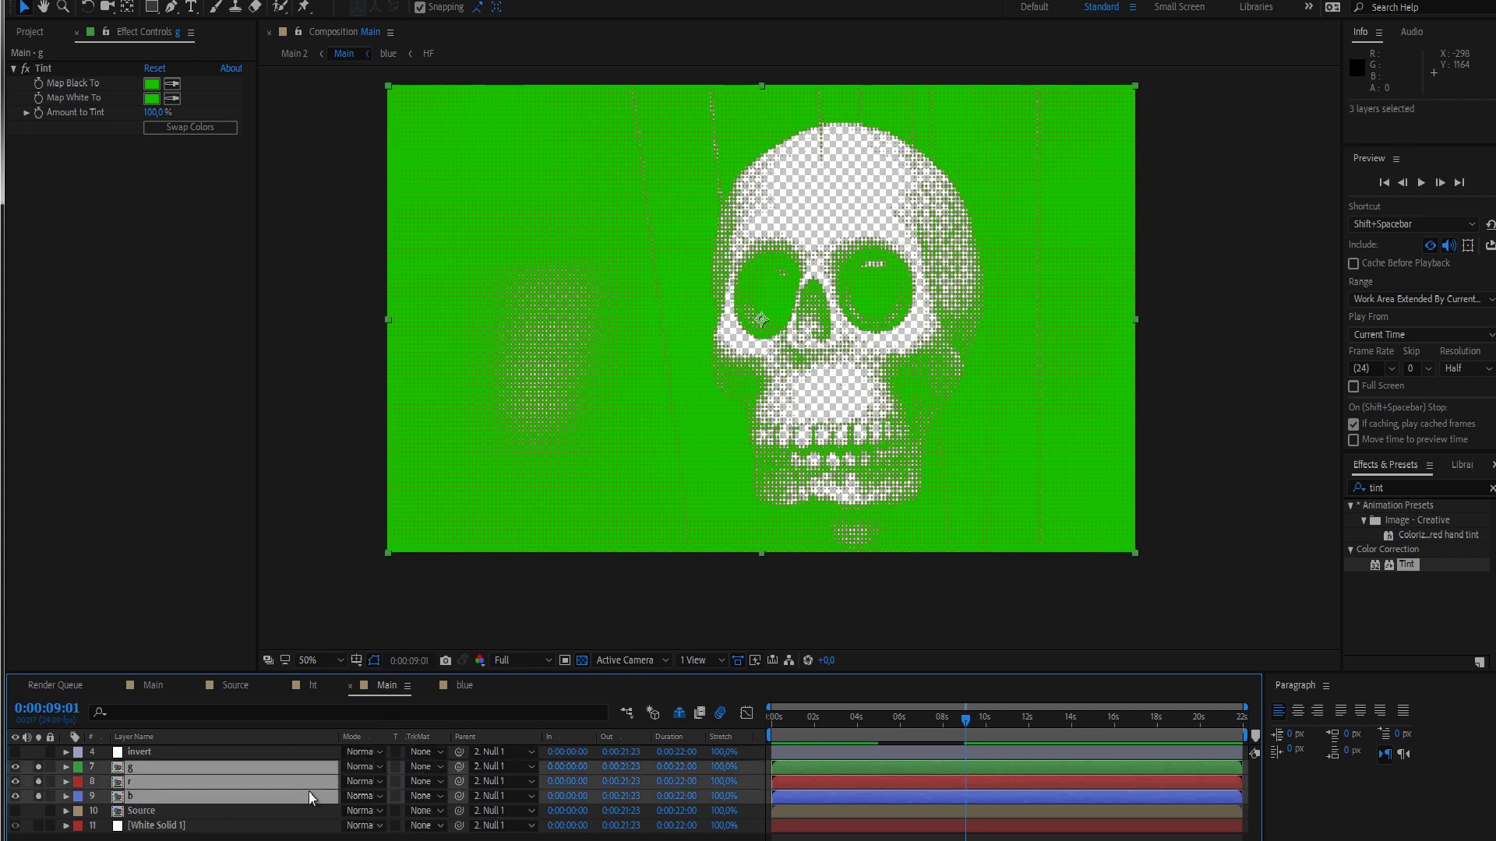
left_click(362, 774)
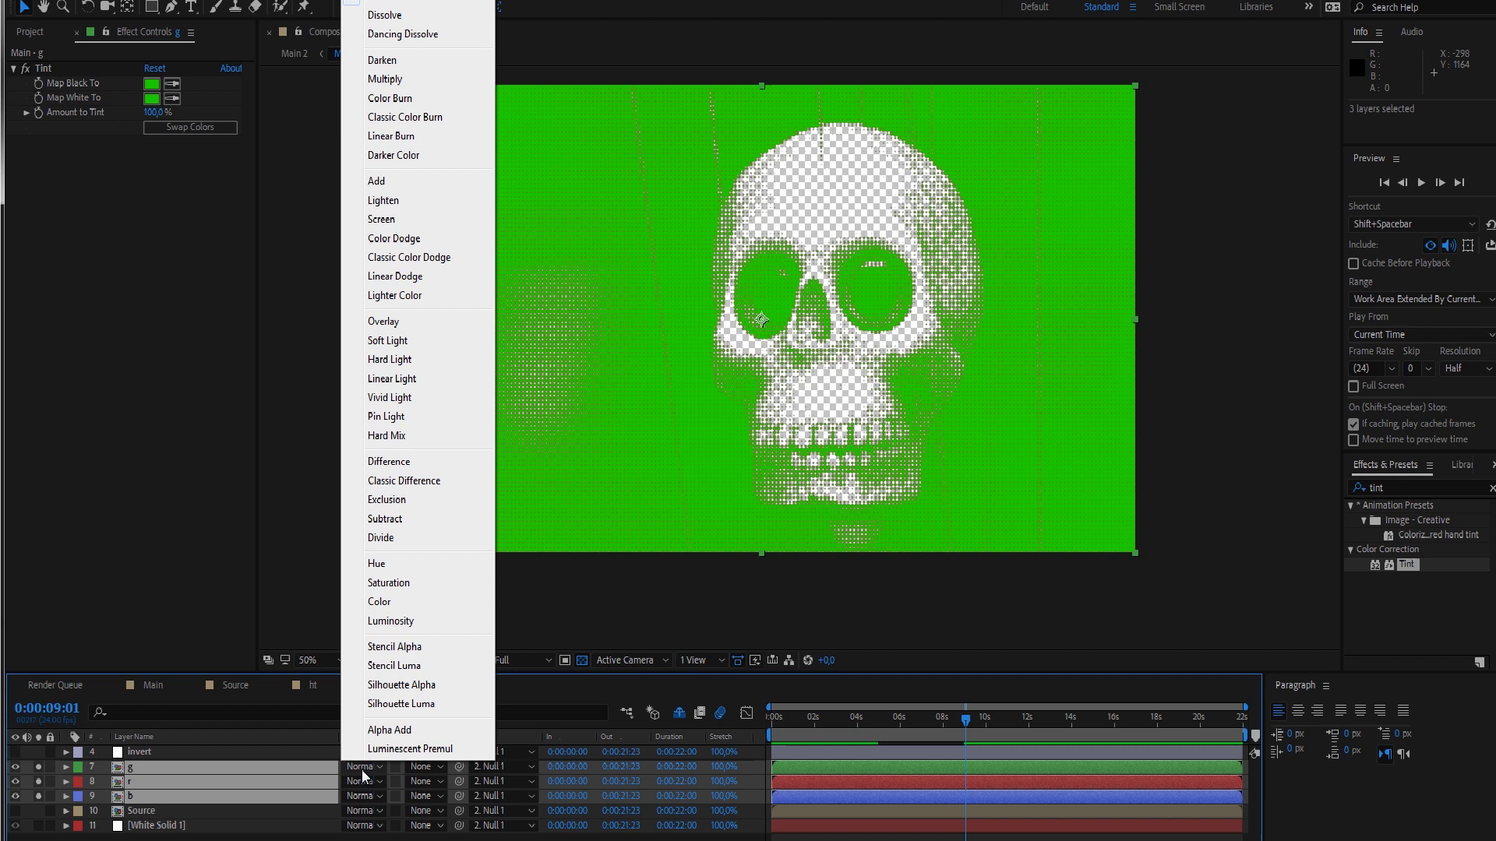
left_click(403, 182)
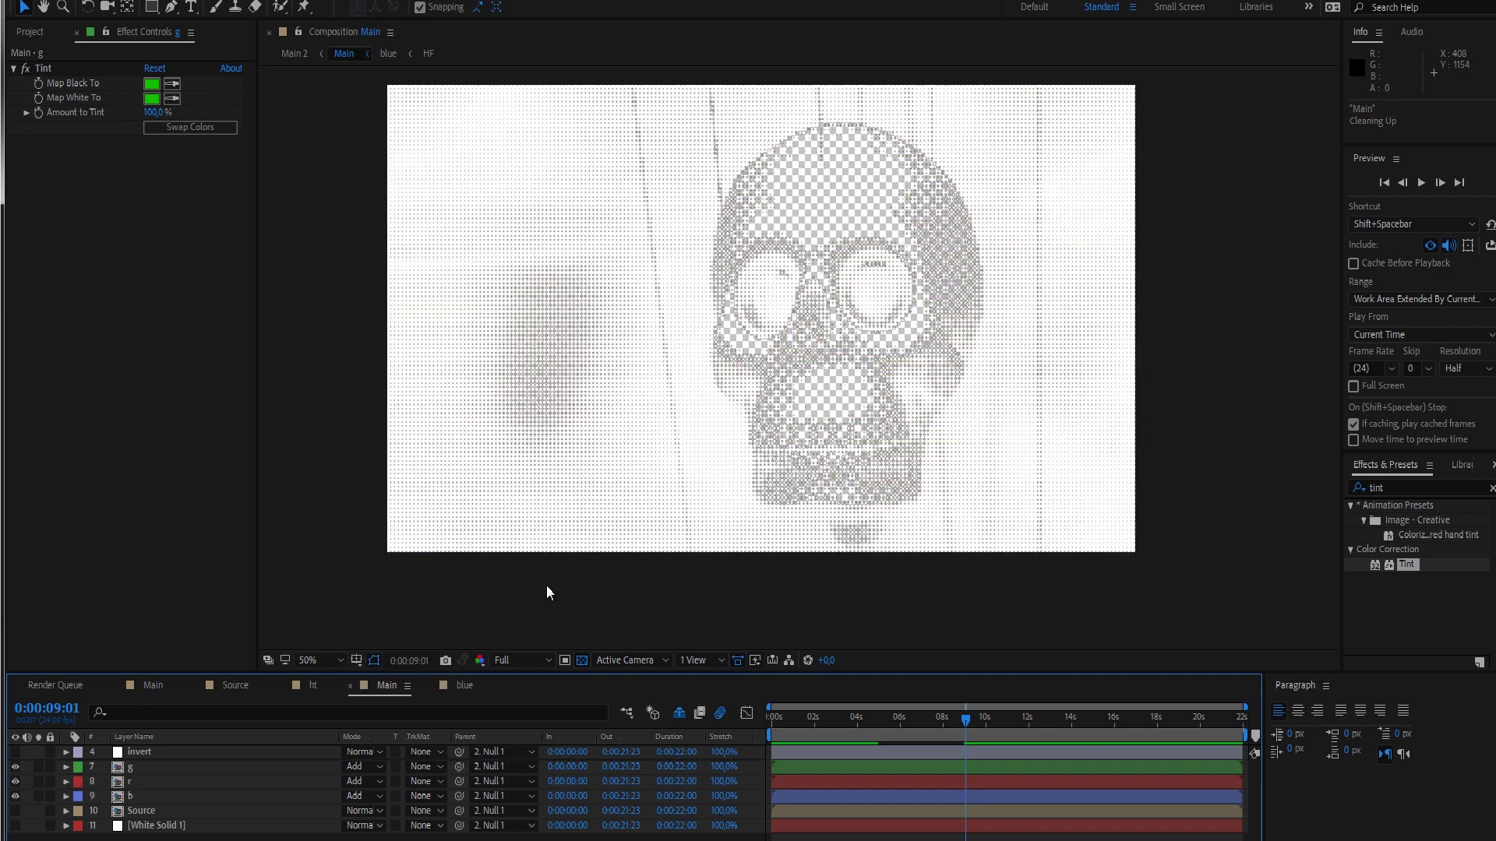
- Turn off the transparency grid and briefly preview the invert layer
left_click(582, 661)
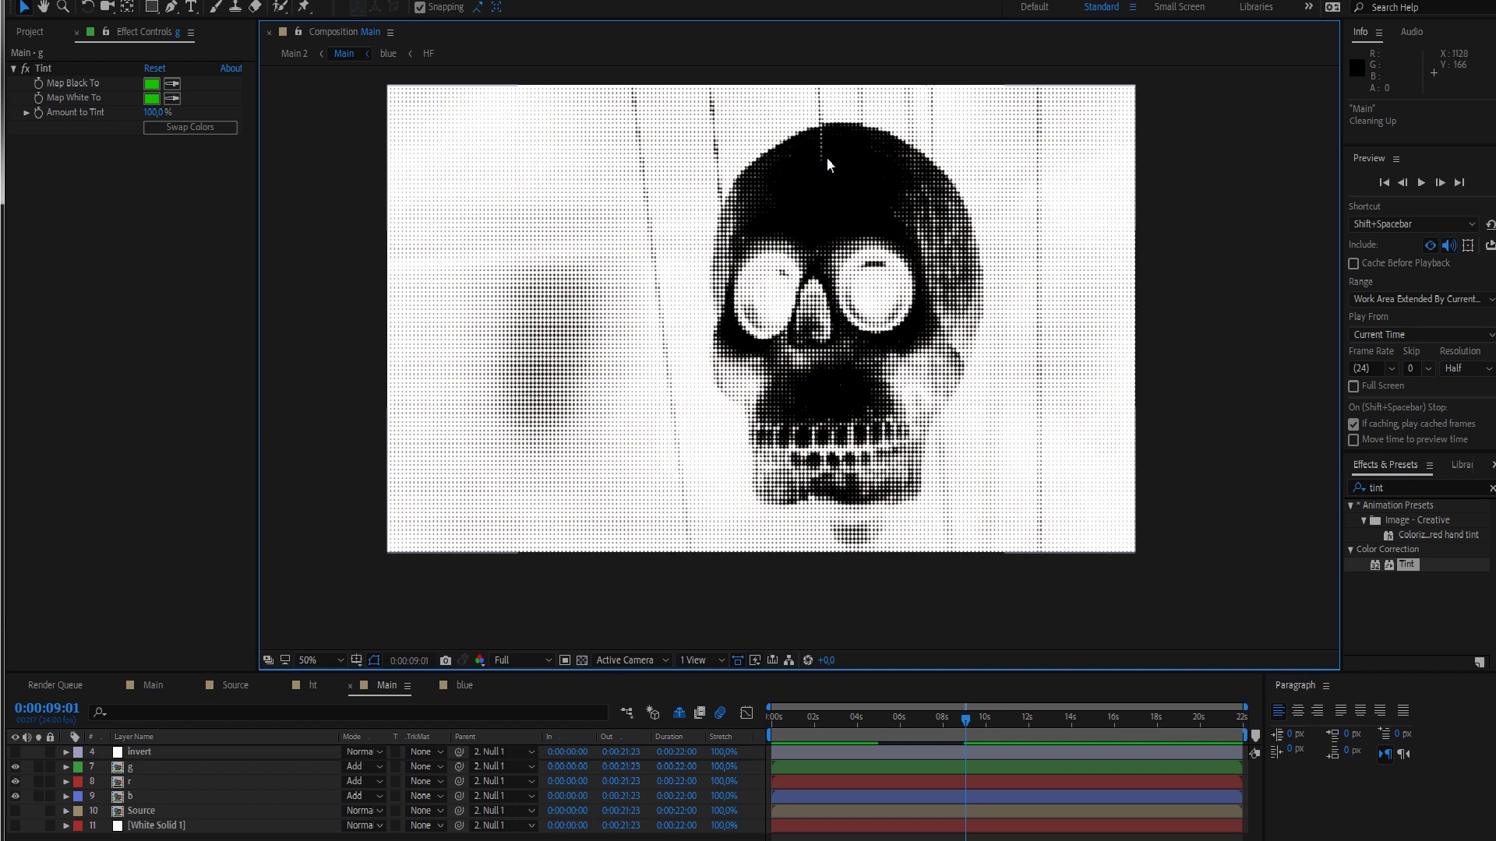
left_click(148, 754)
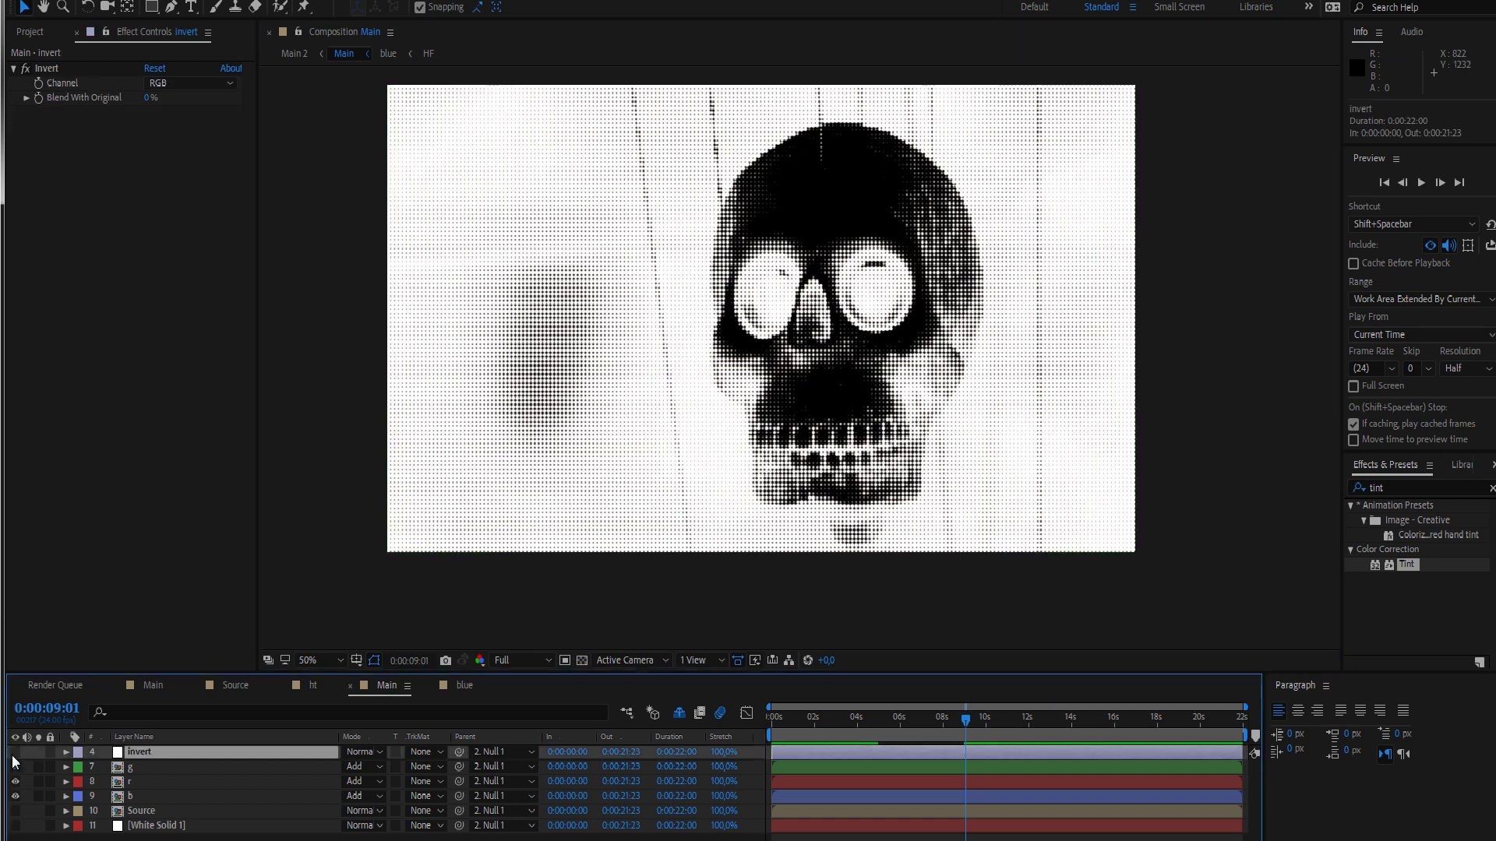
left_click(16, 753)
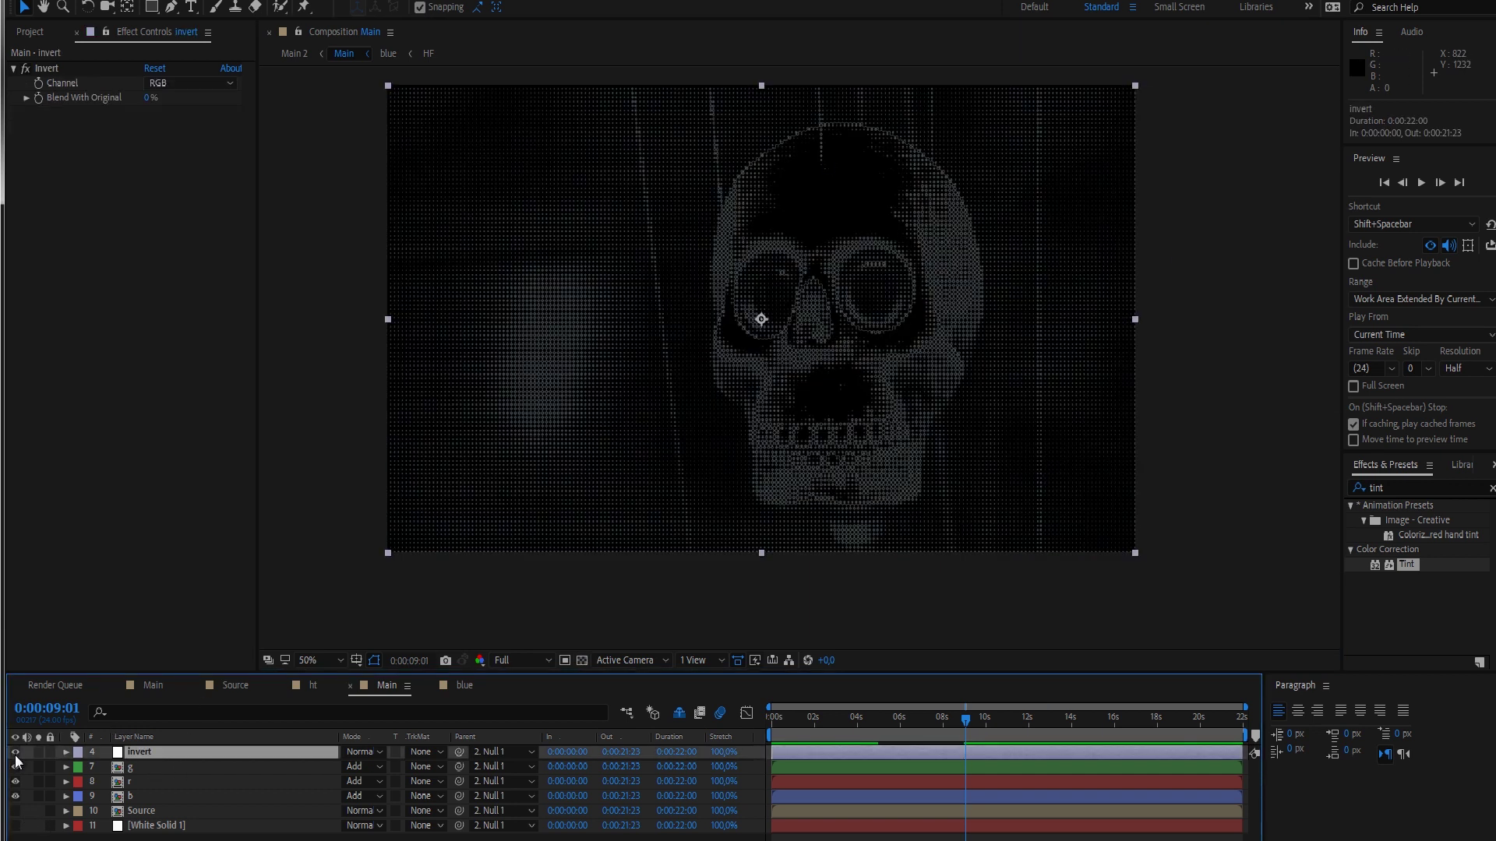
left_click(15, 753)
- Add a new black solid layer beneath the b layer
key("ctrl+y")
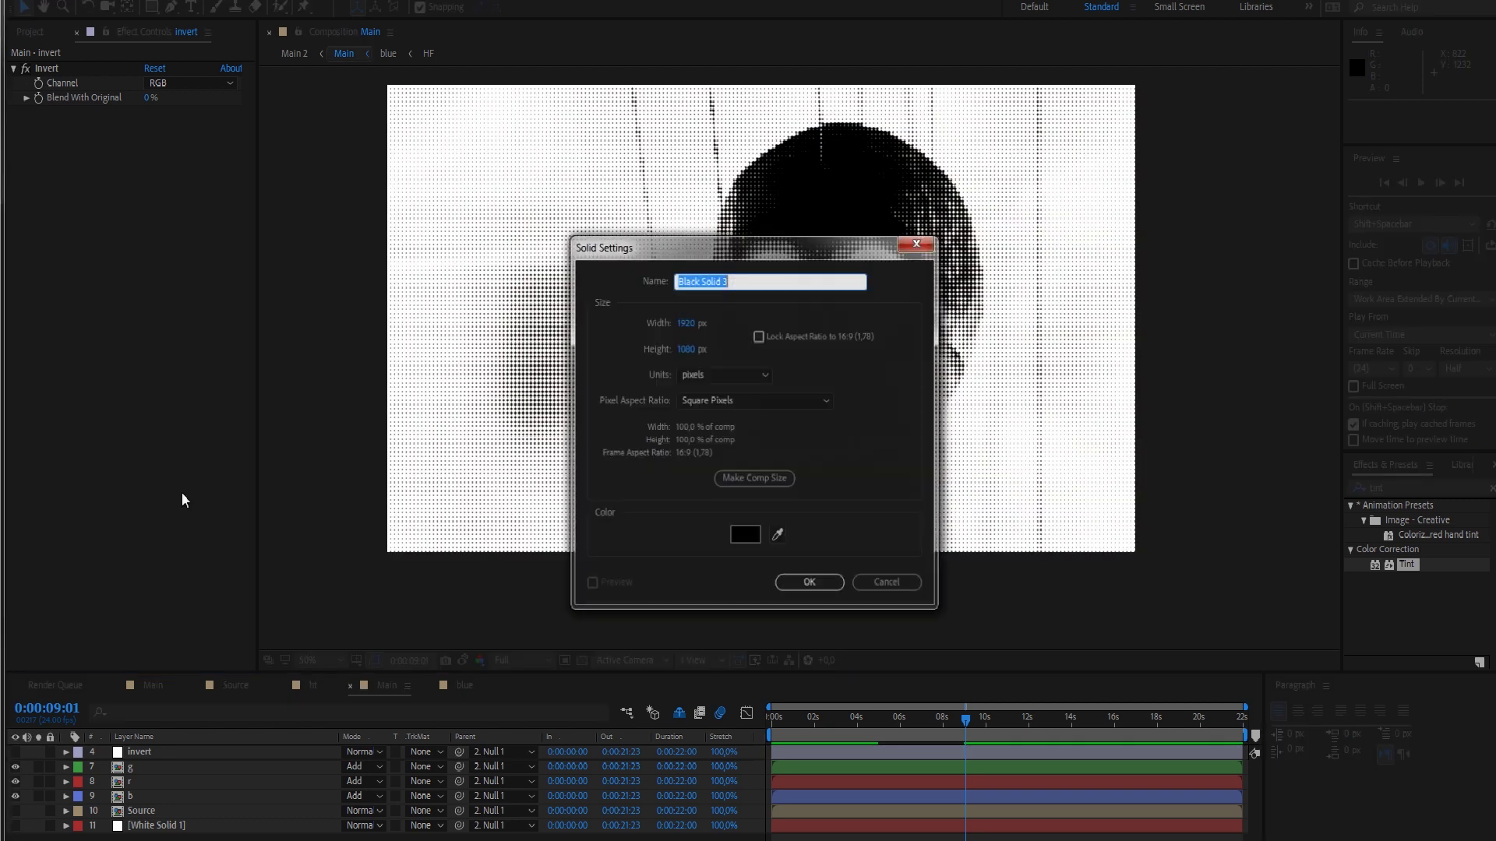
left_click(810, 583)
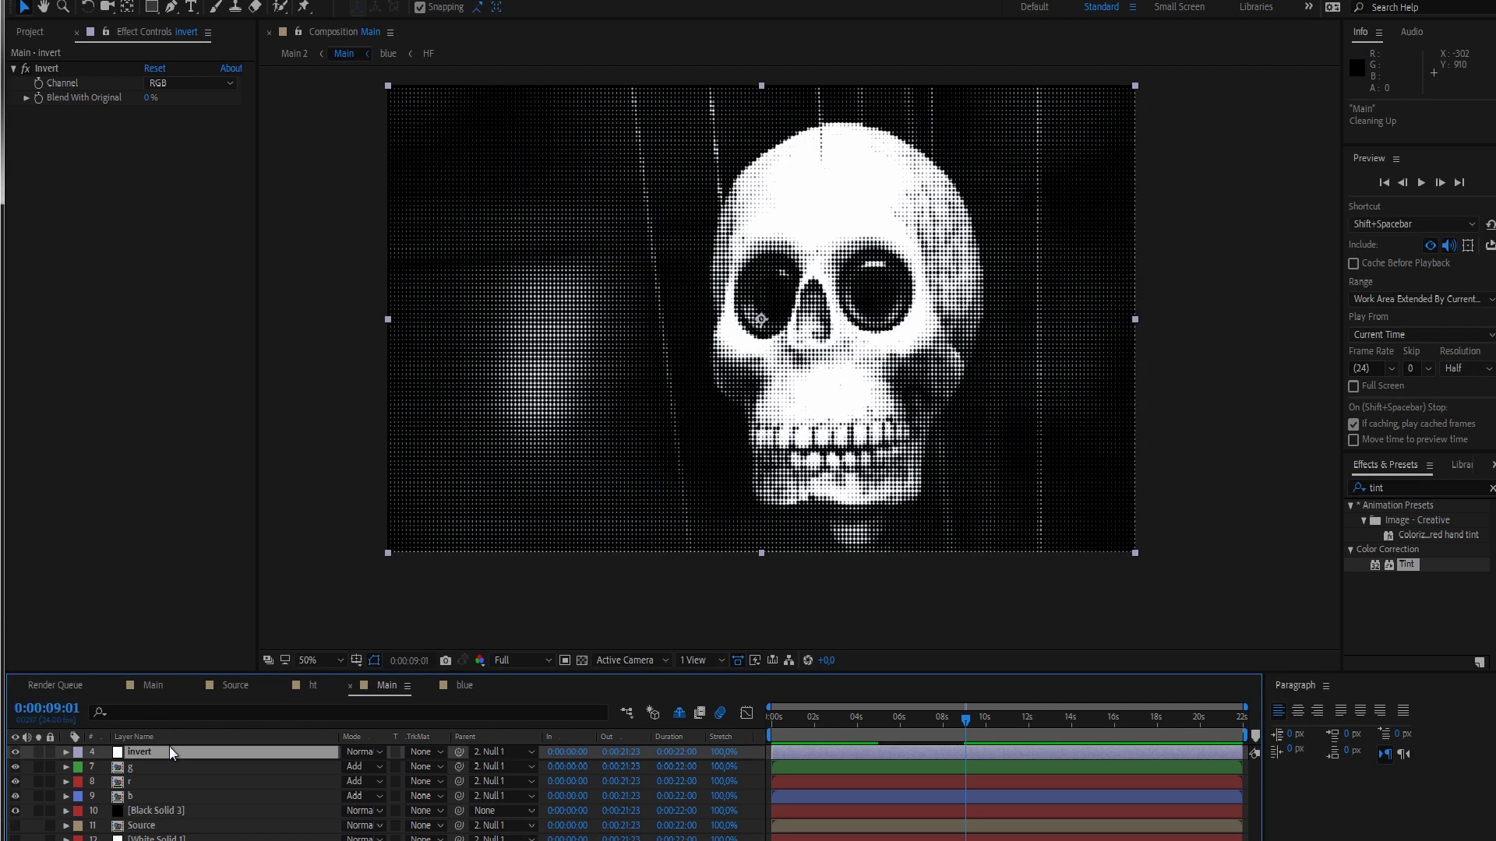
left_click(155, 810)
scroll(947, 301, "up", 4)
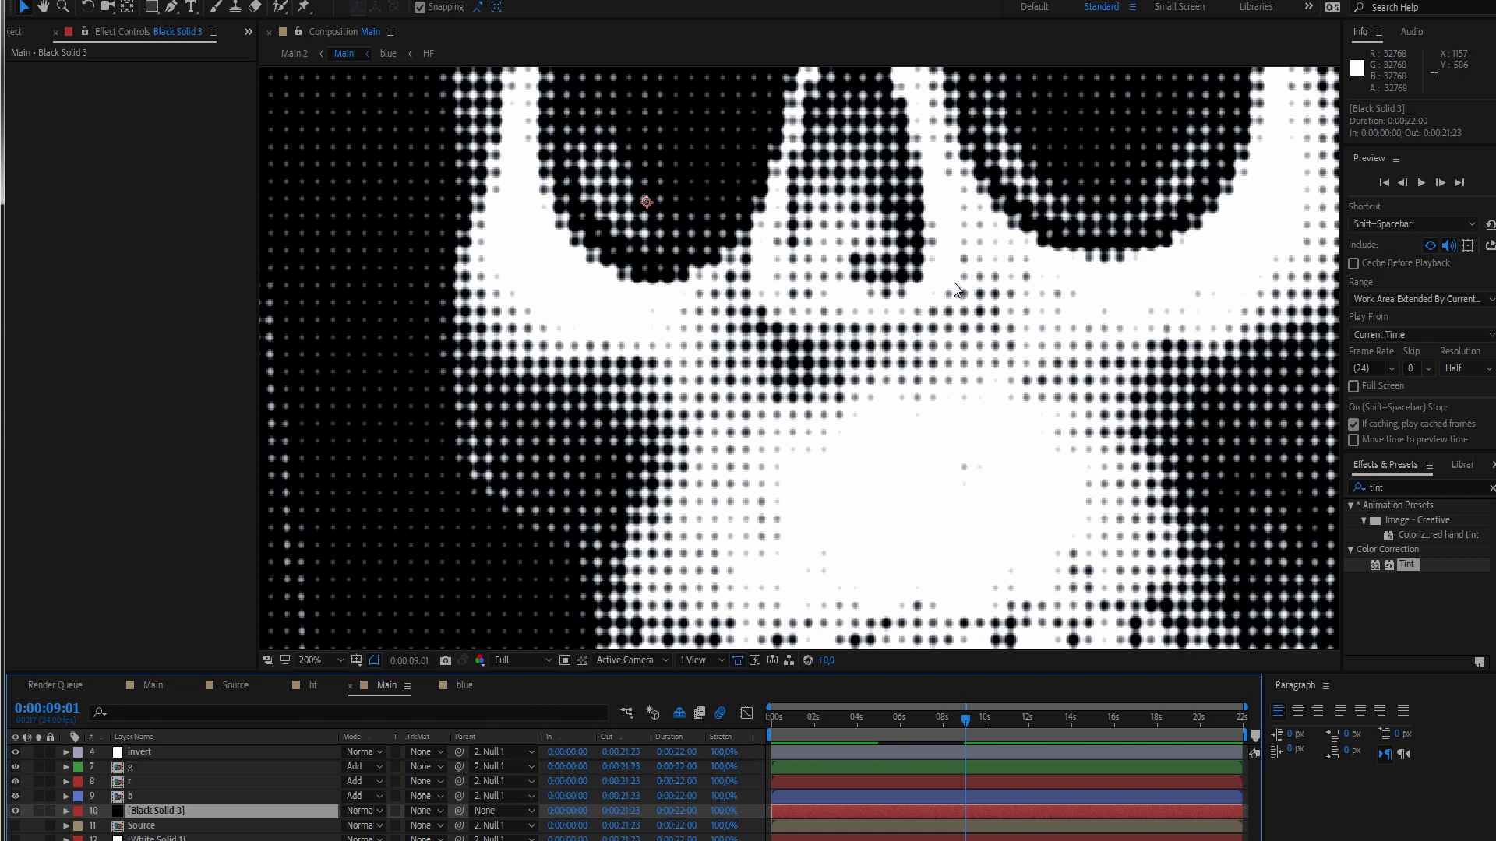
left_click_drag(957, 288, 905, 480)
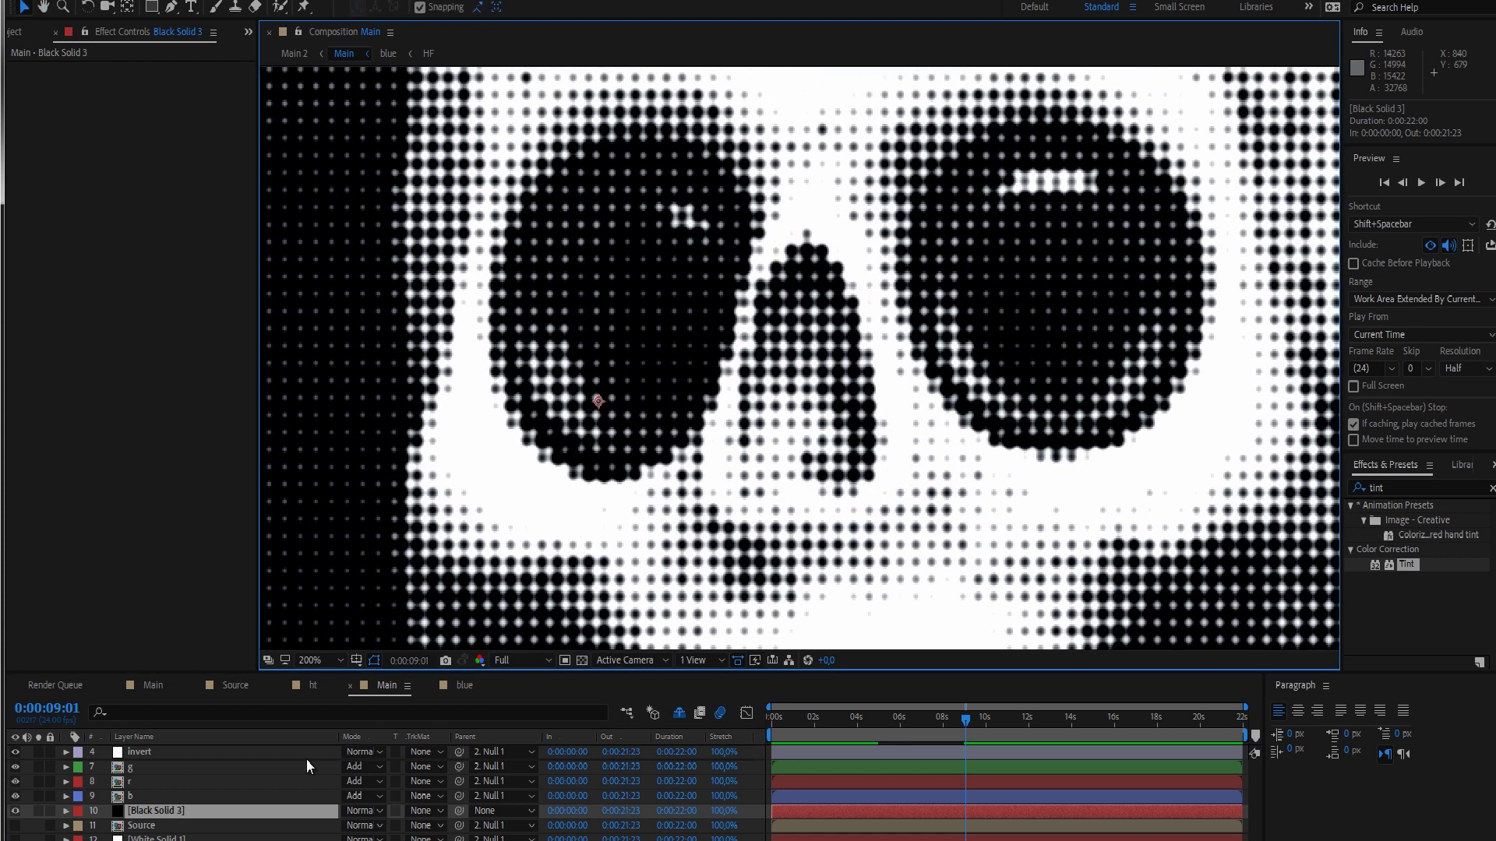
- Review the Tint settings of the b, r and g layers in turn
left_click(126, 797)
left_click(129, 782)
left_click(132, 768)
left_click(133, 781)
left_click(134, 795)
left_click(132, 781)
left_click(133, 769)
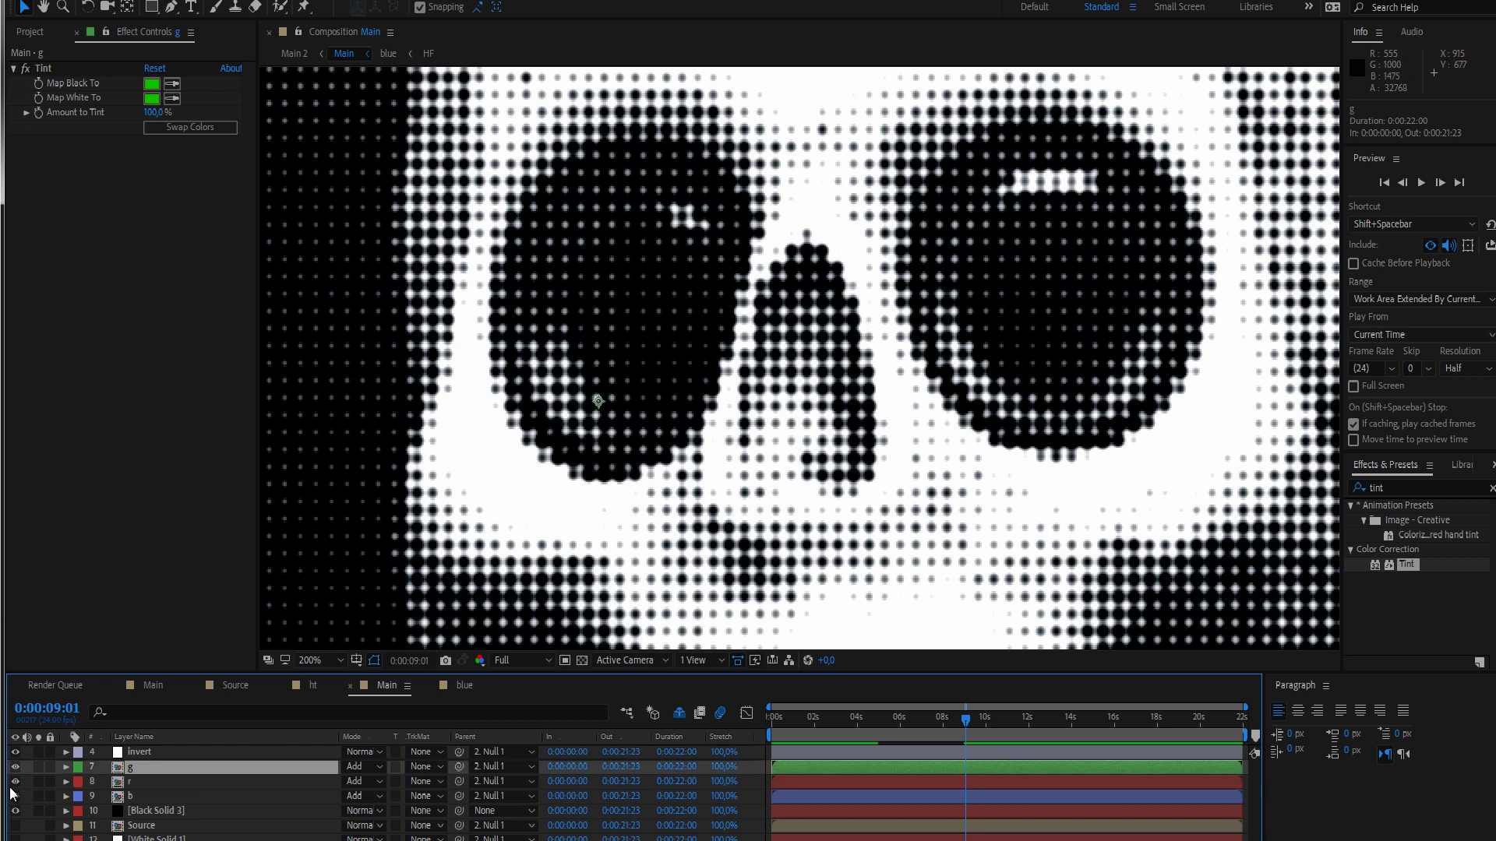
left_click(142, 781)
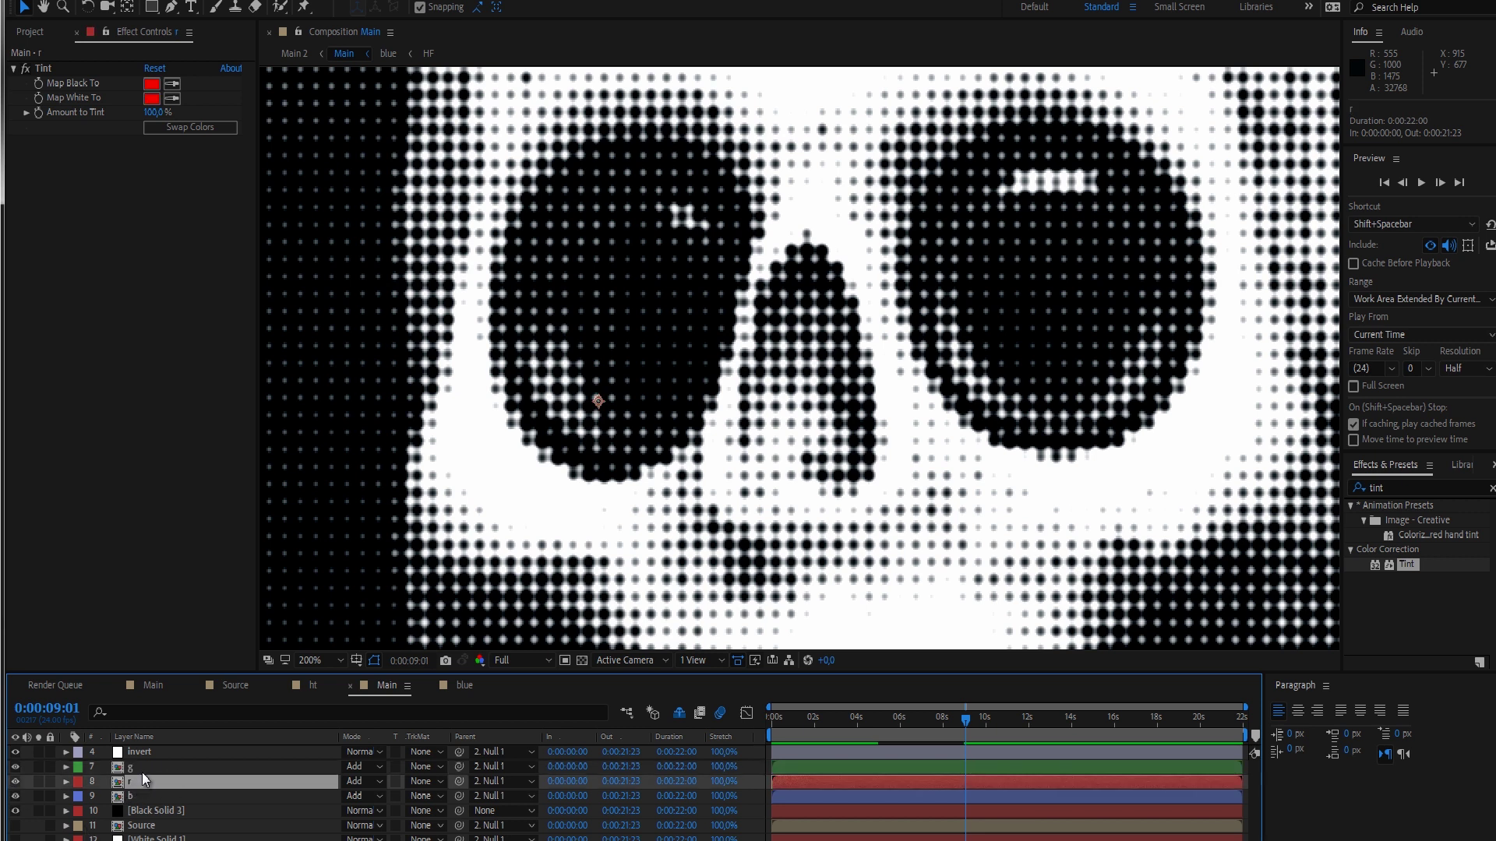
left_click(142, 772)
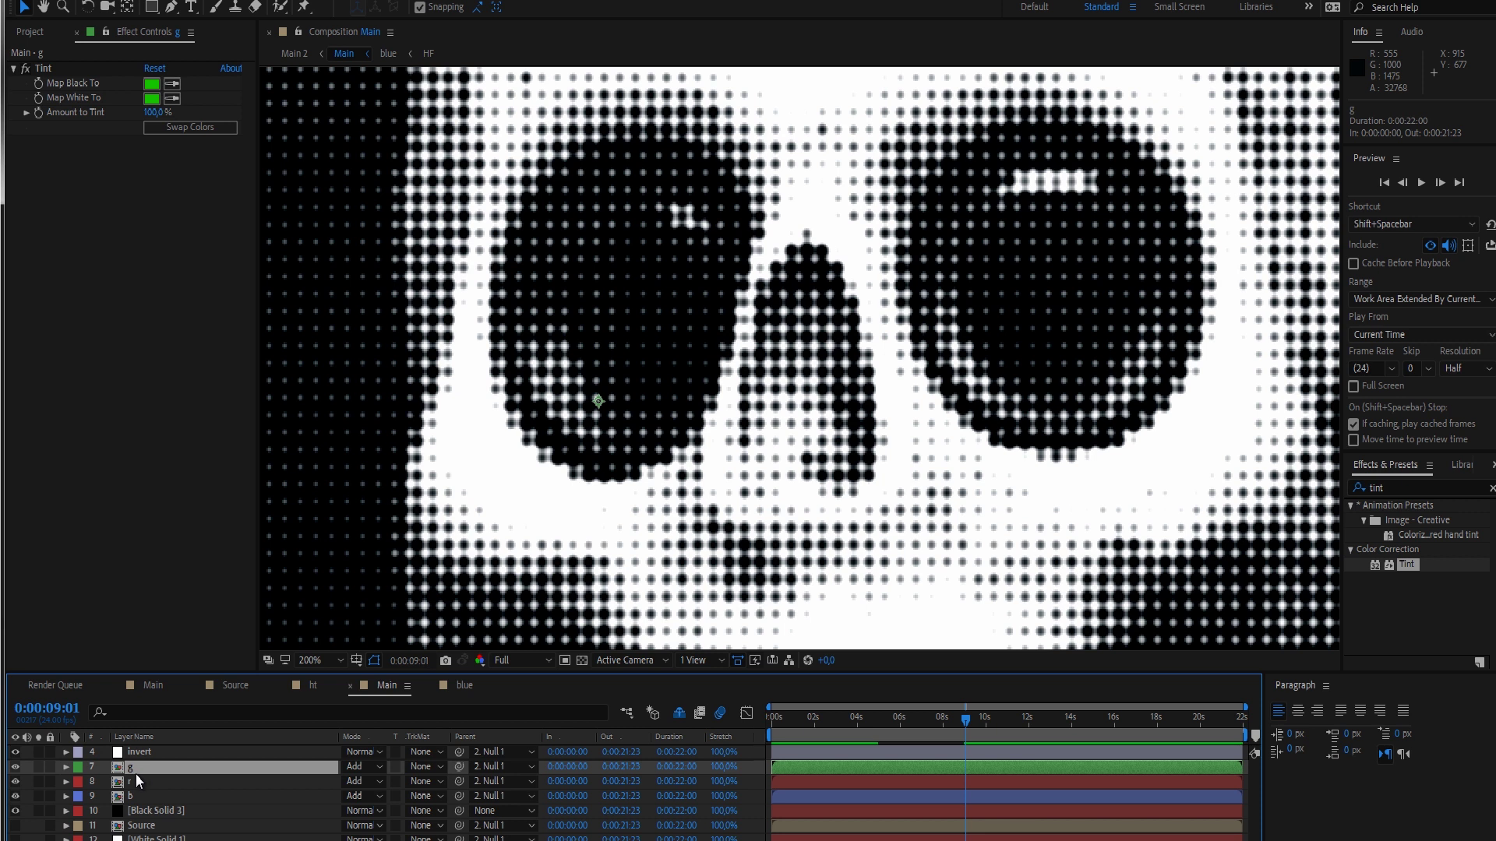
left_click(136, 779)
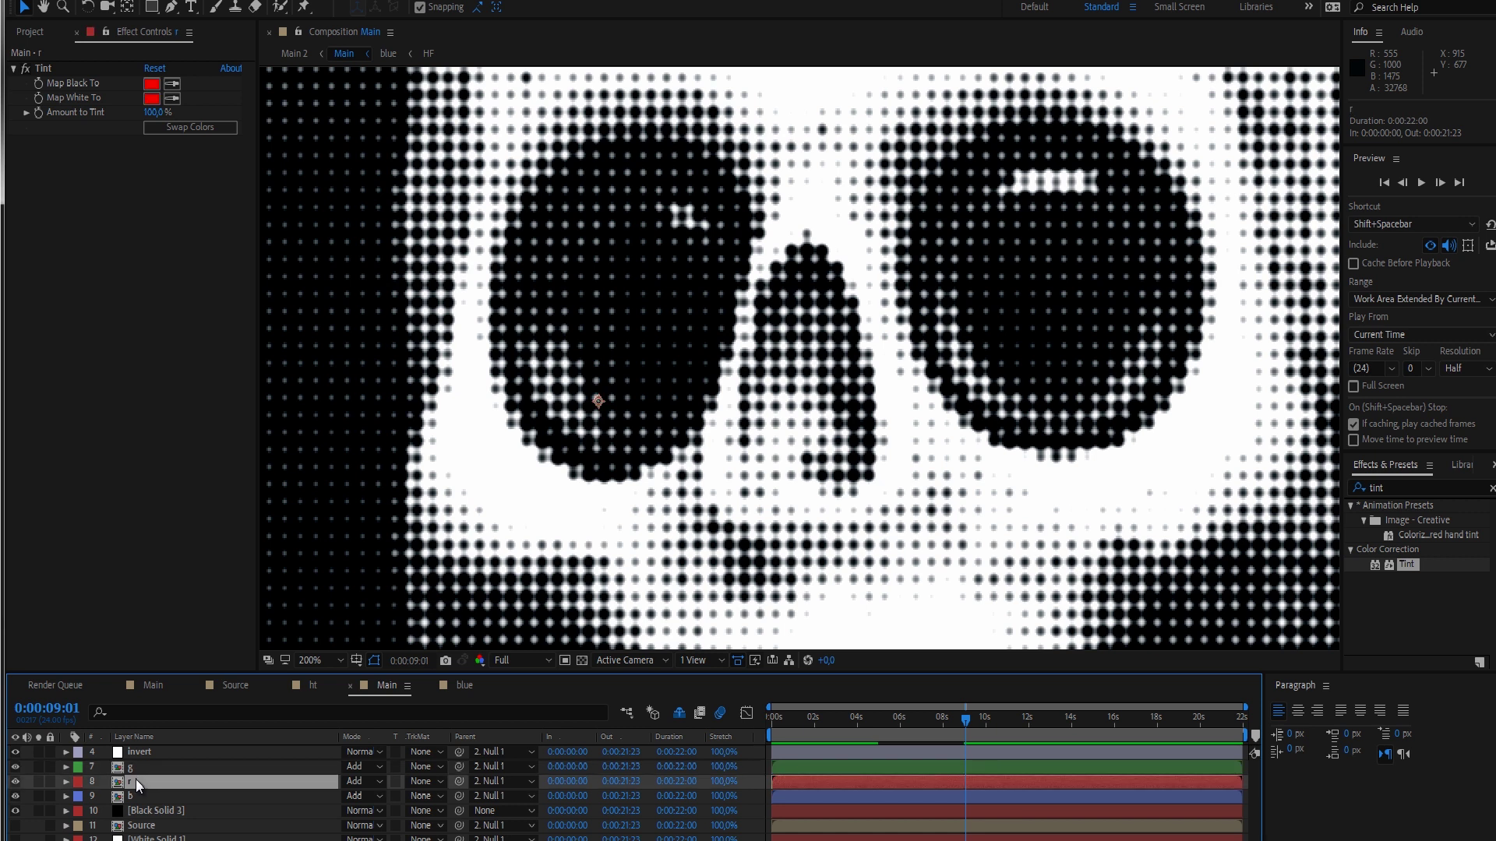
key("Return")
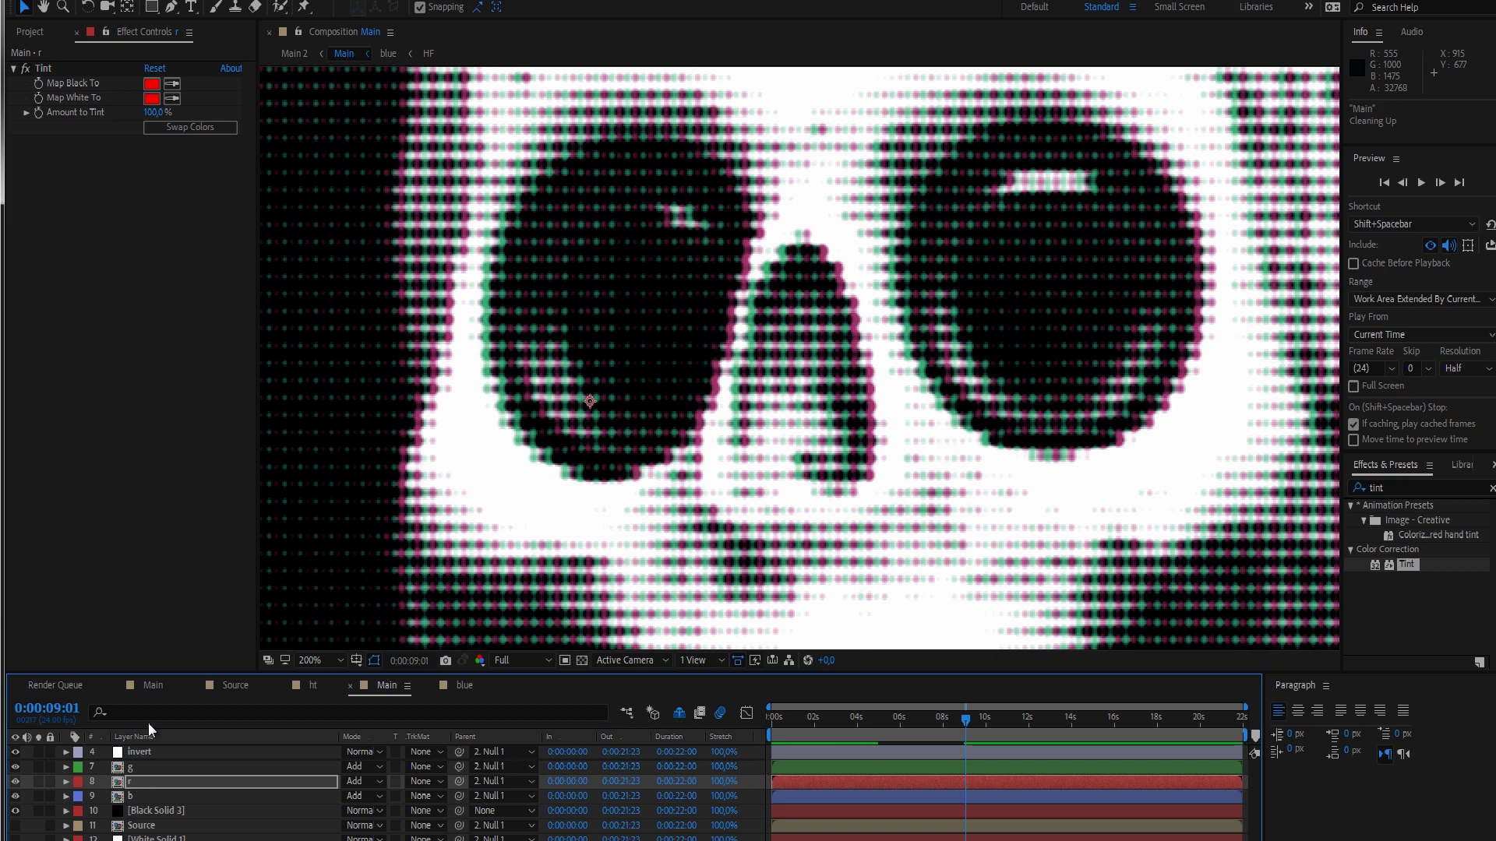
key("period")
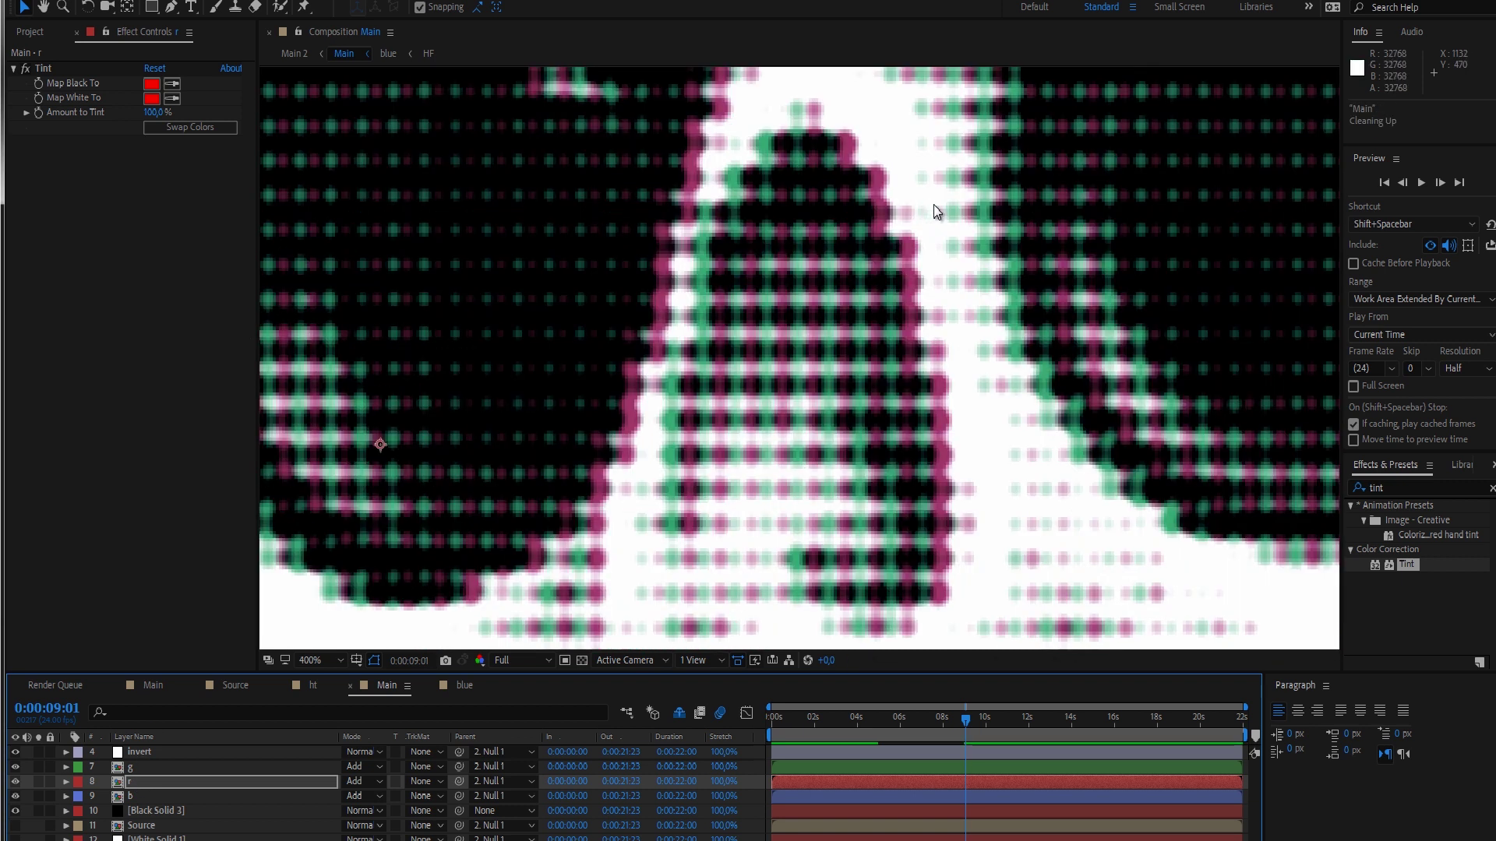
key("h")
left_click_drag(927, 207, 200, 588)
key("v")
key("Right")
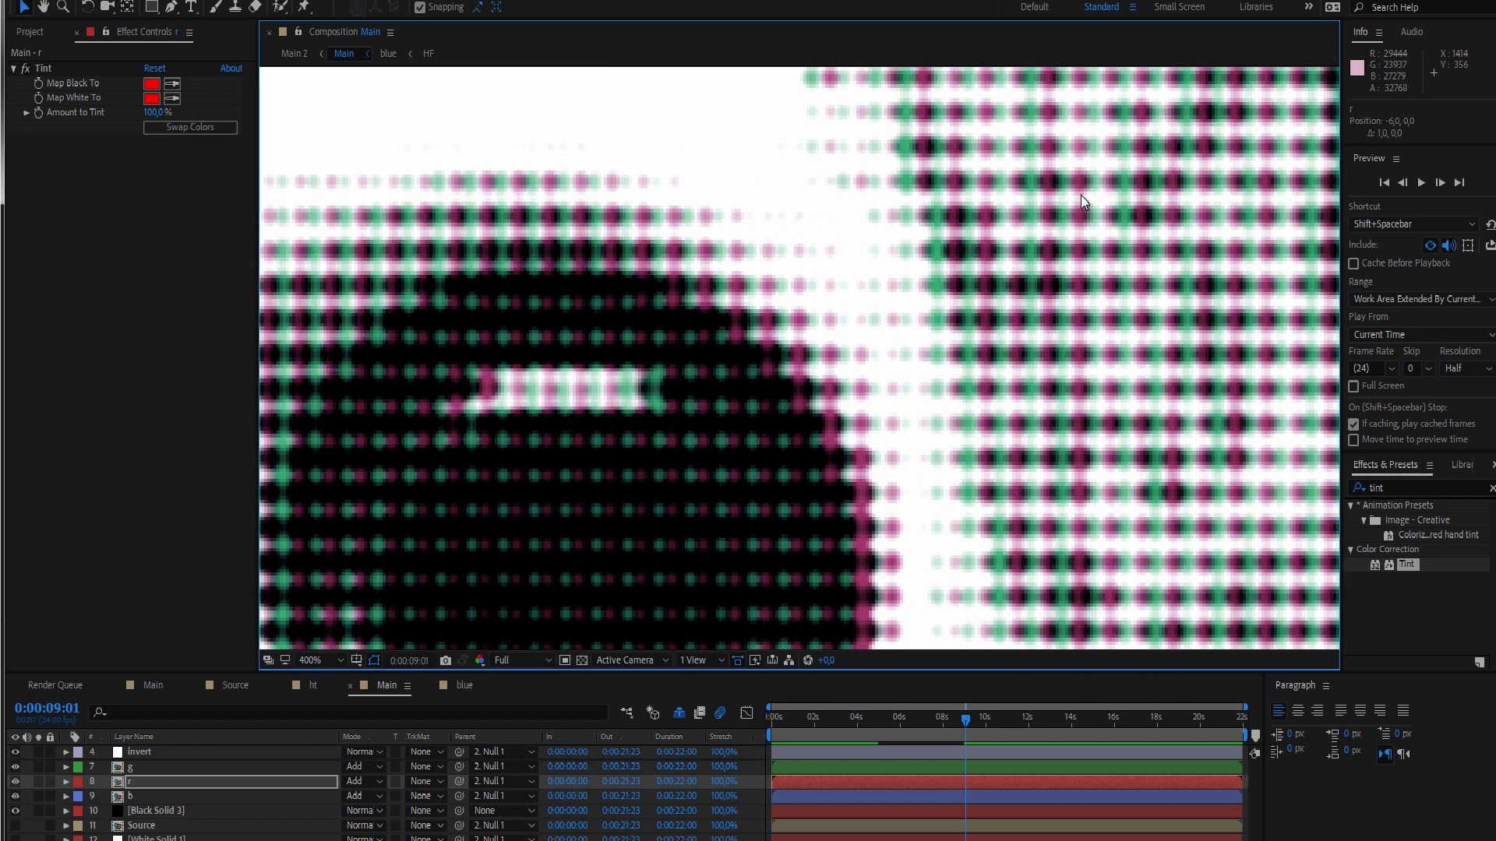
left_click(134, 797)
key("Return")
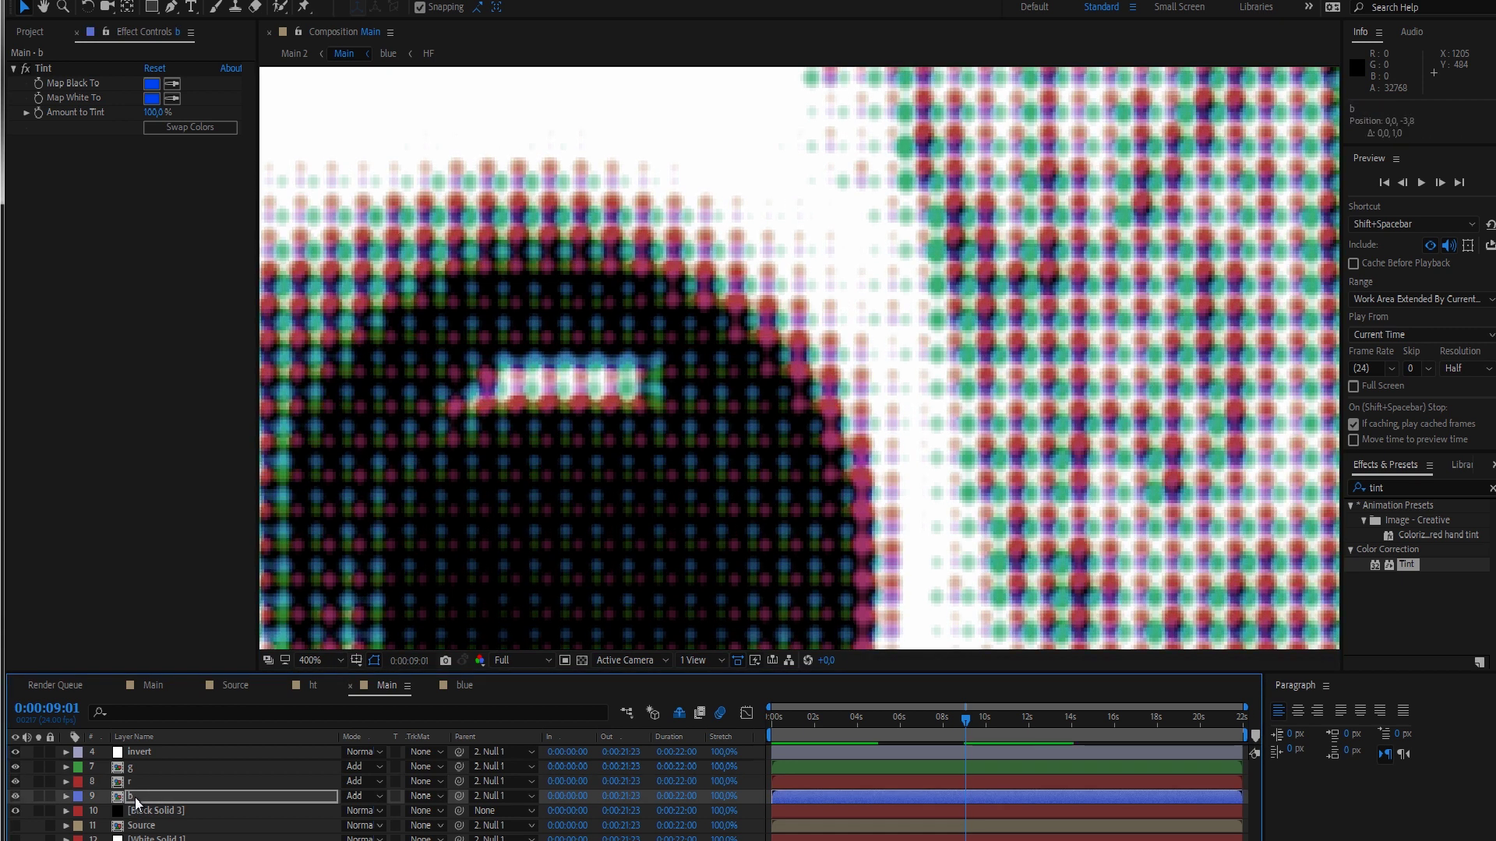
left_click(160, 781)
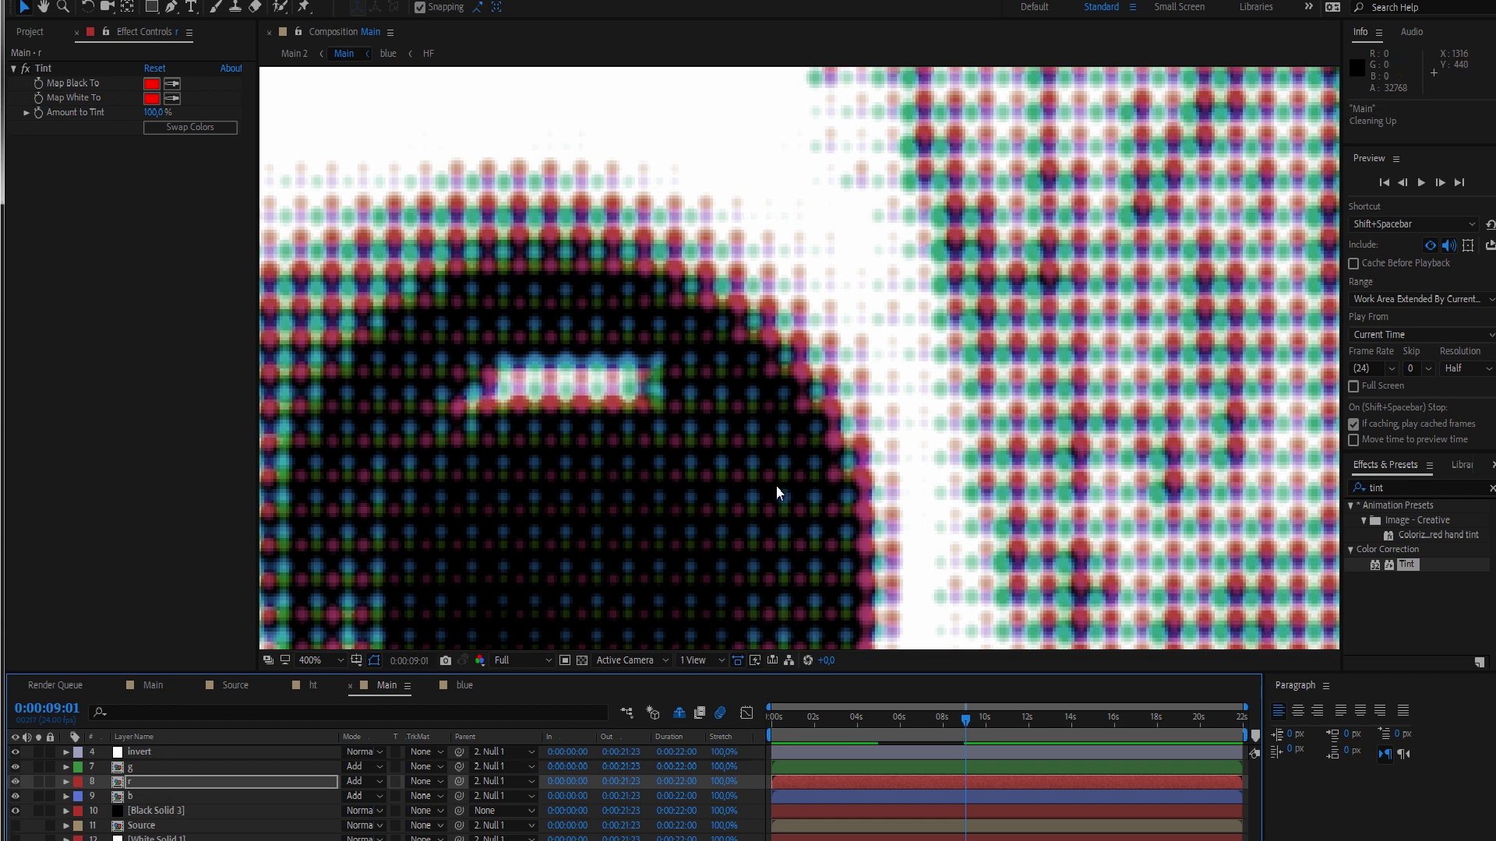
scroll(776, 484, "down", 3)
scroll(825, 502, "up", 3)
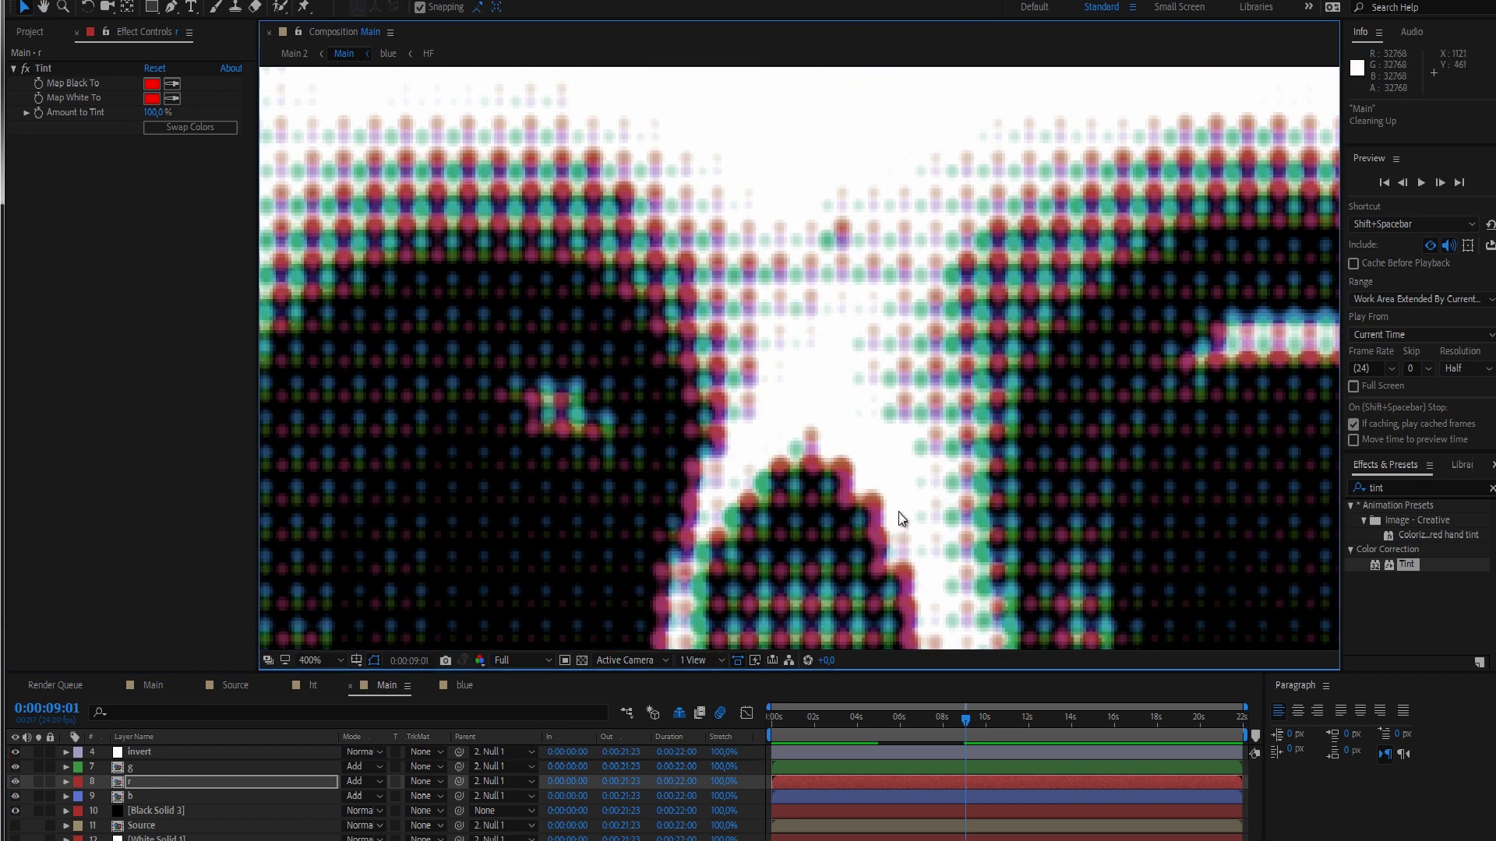
left_click_drag(899, 512, 893, 457)
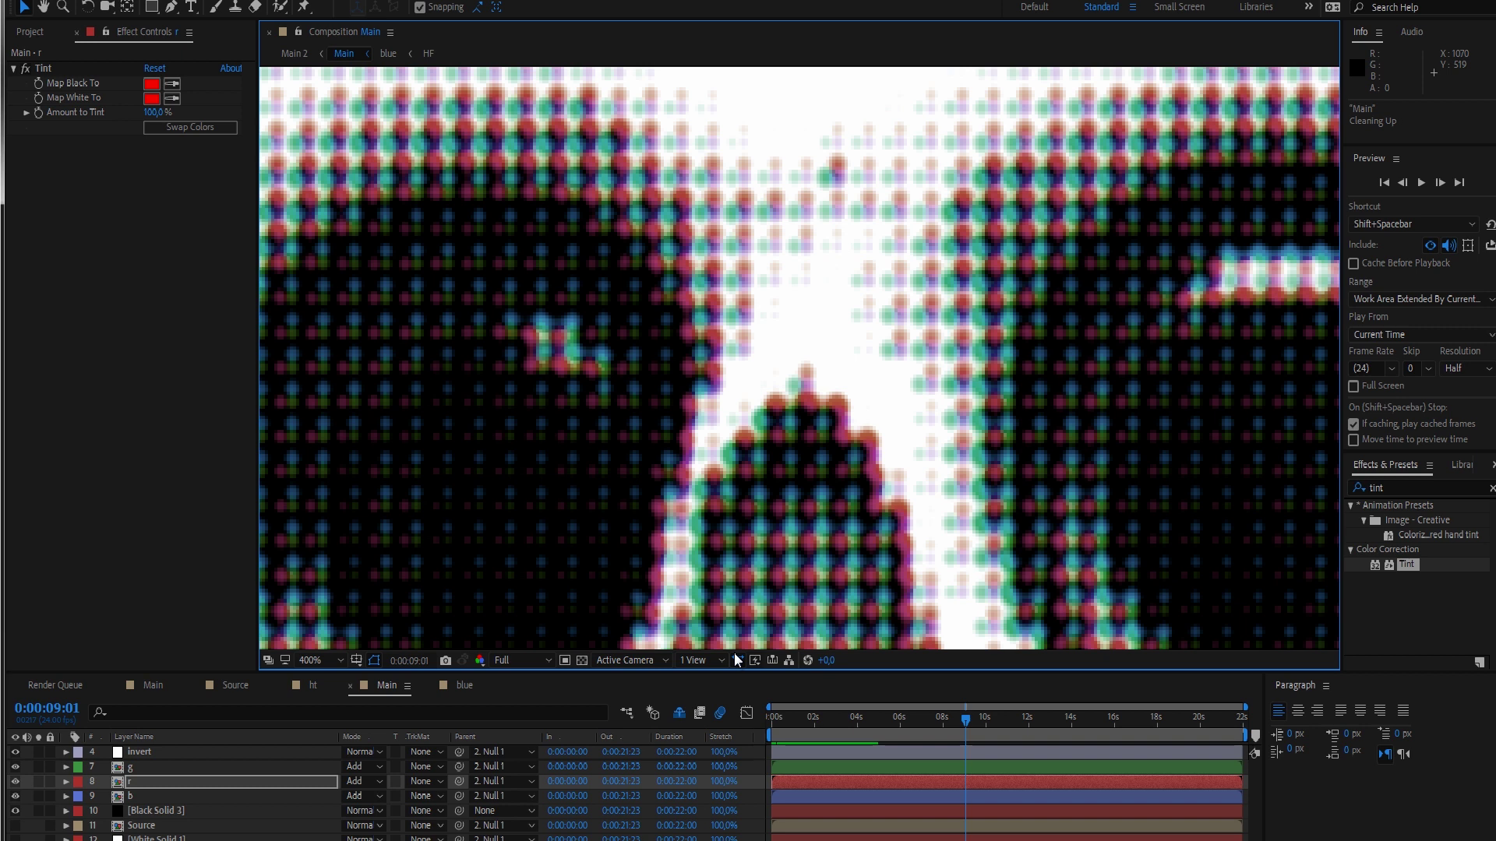
left_click(734, 653)
key("ctrl+Down")
key("slash")
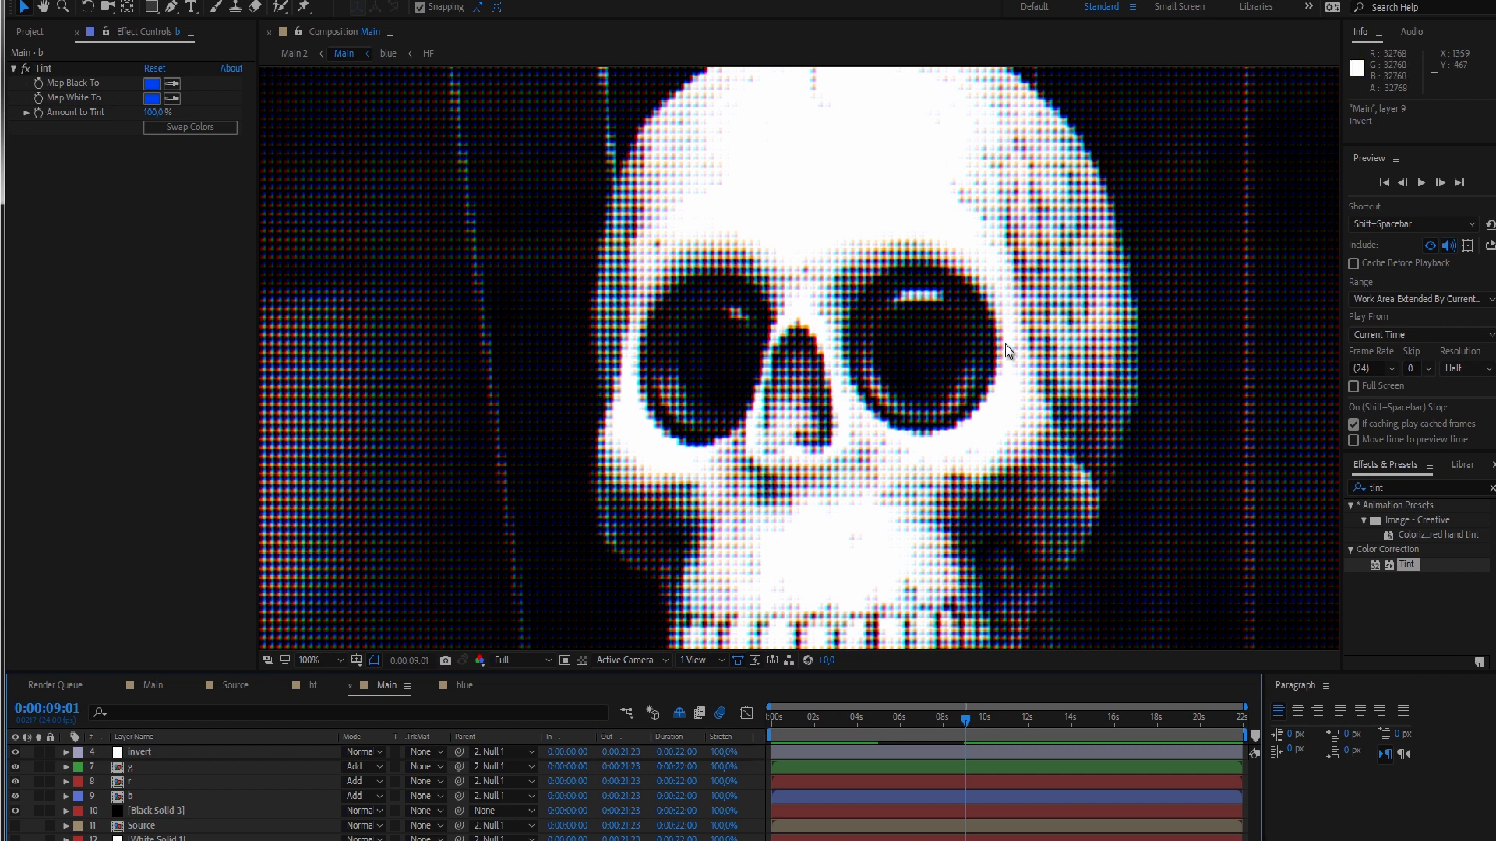
key("period")
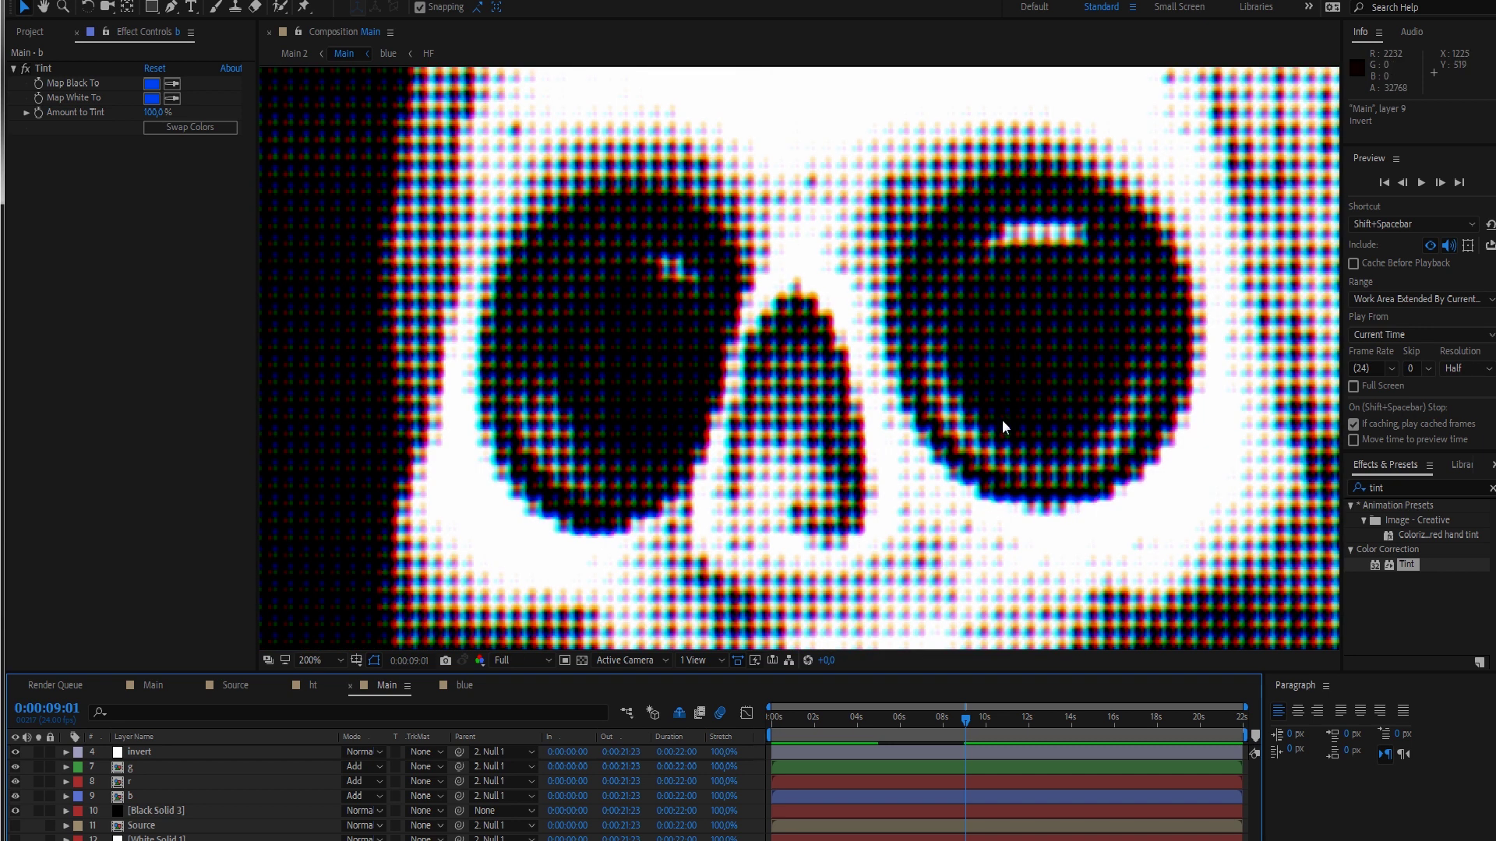
- Move the Source layer to the top of the stack and lower its Opacity to 56%
key("comma")
key("comma")
left_click(144, 827)
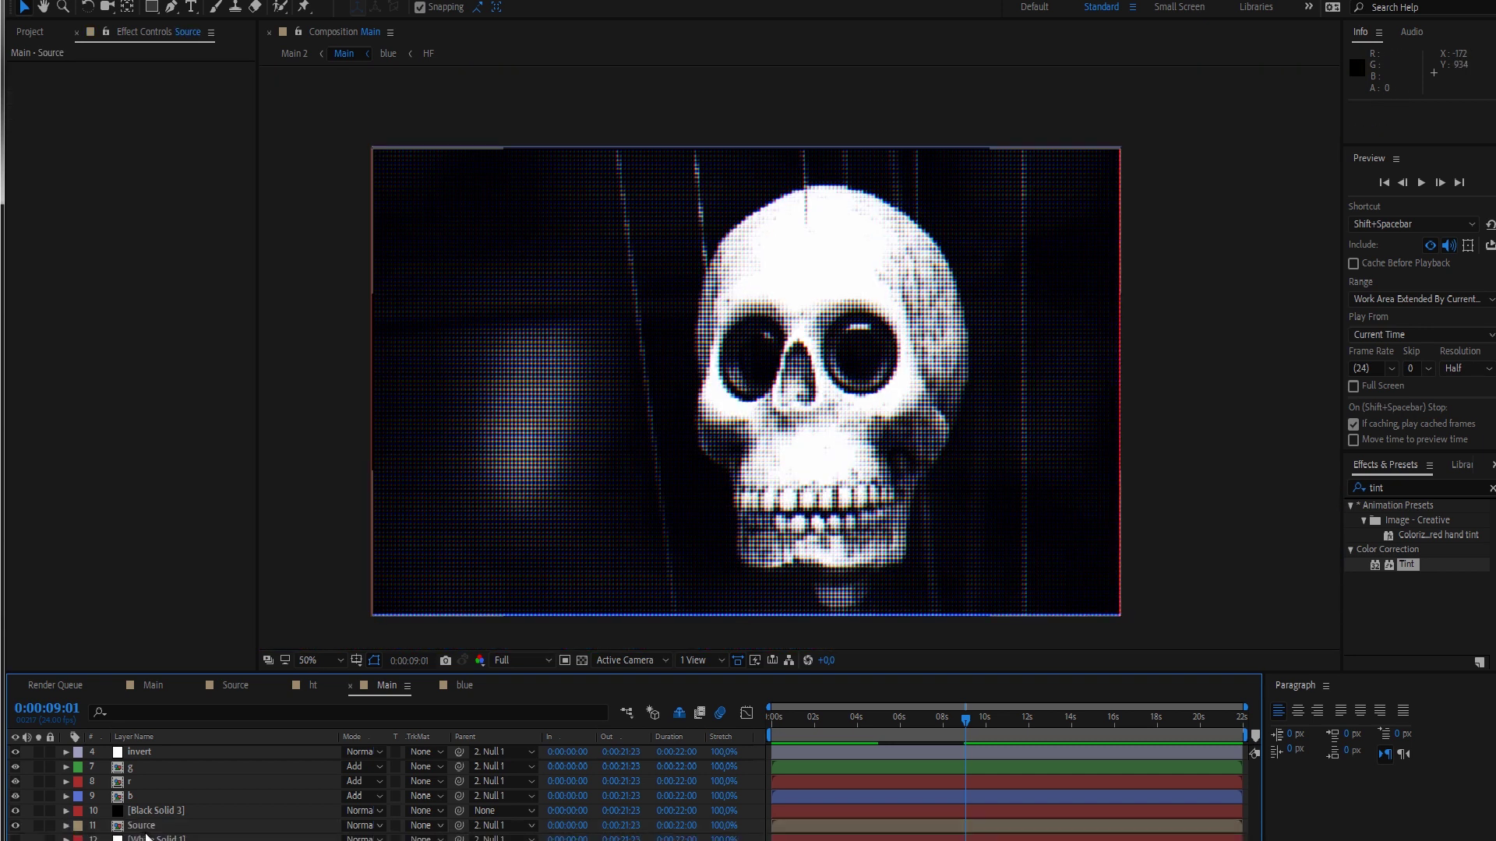
left_click(151, 829)
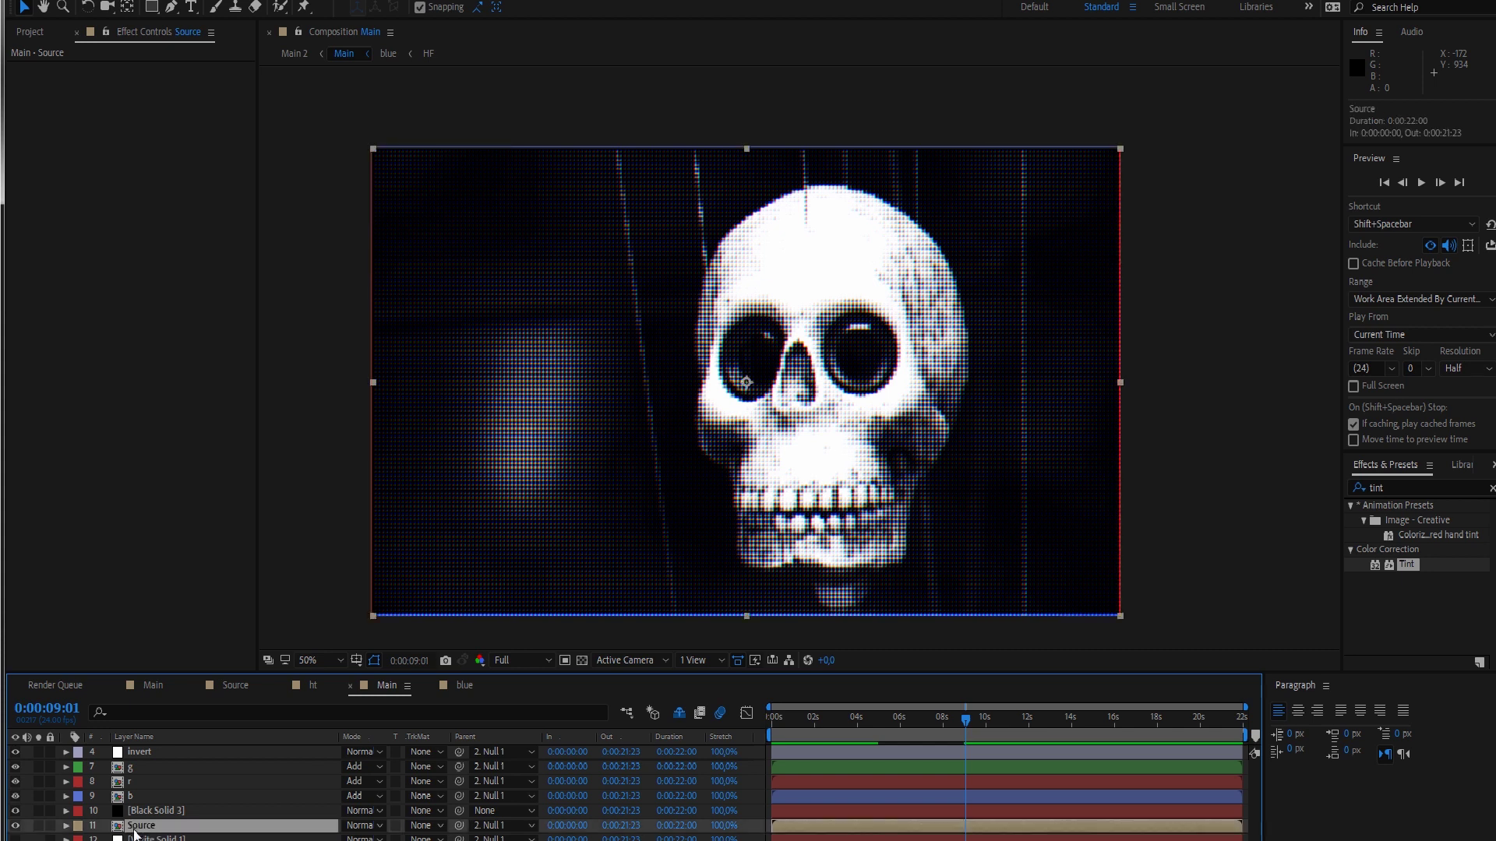
left_click_drag(134, 833, 160, 750)
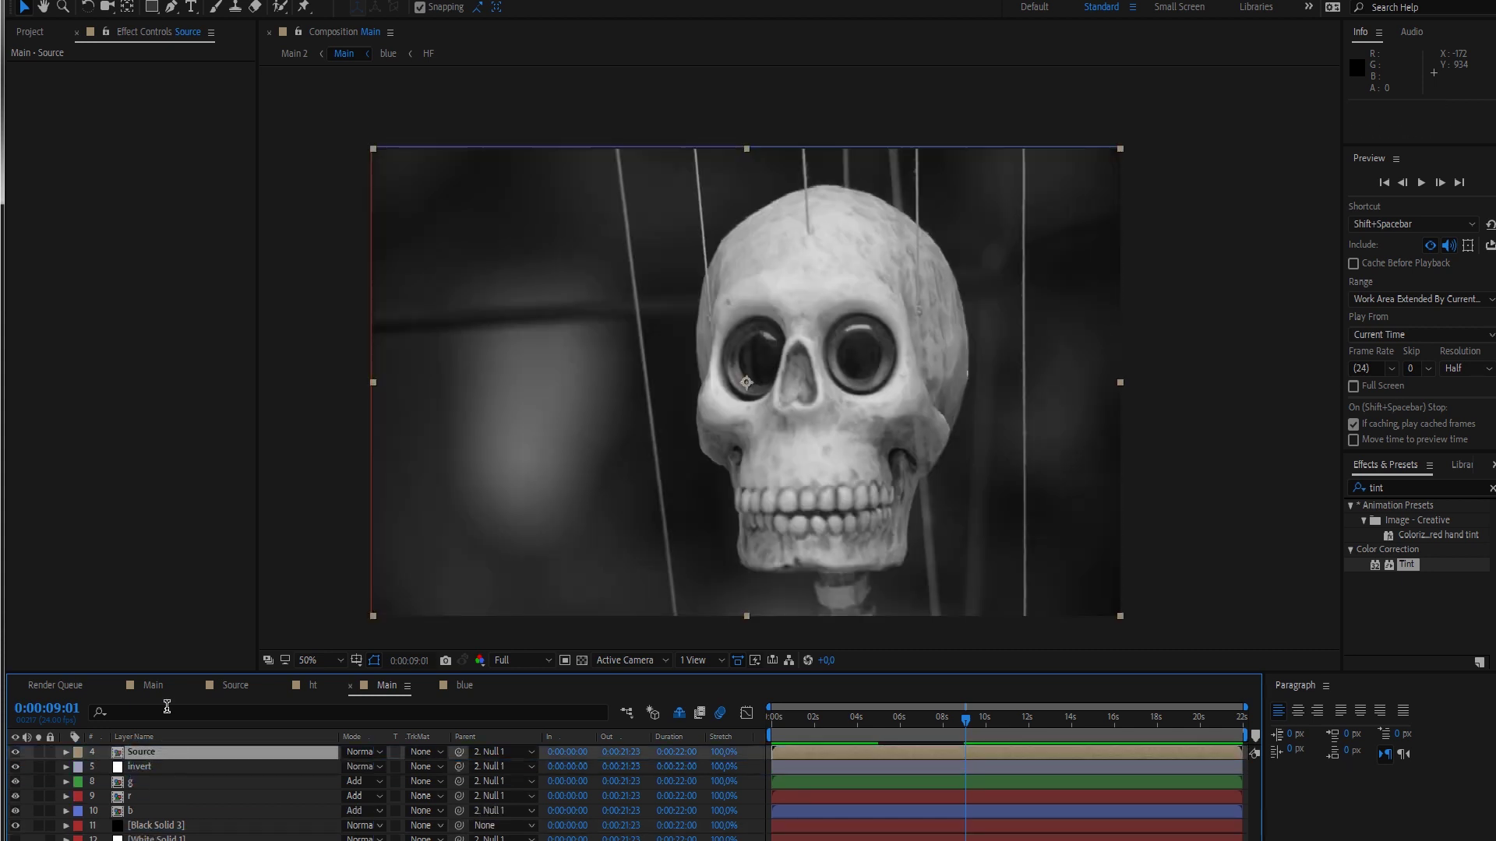
key("t")
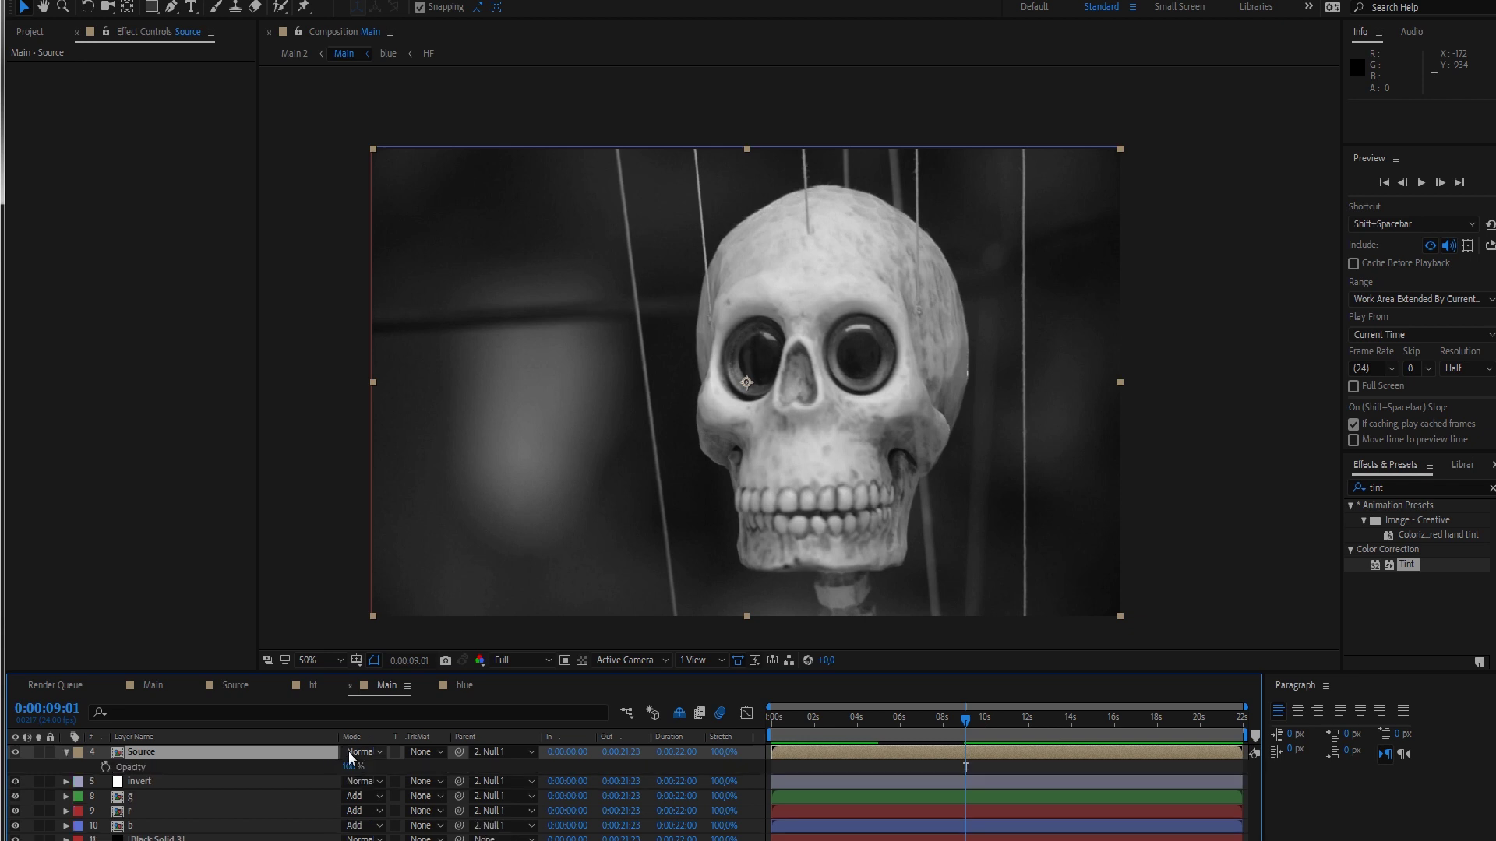
left_click_drag(343, 768, 311, 764)
key("period")
key("period")
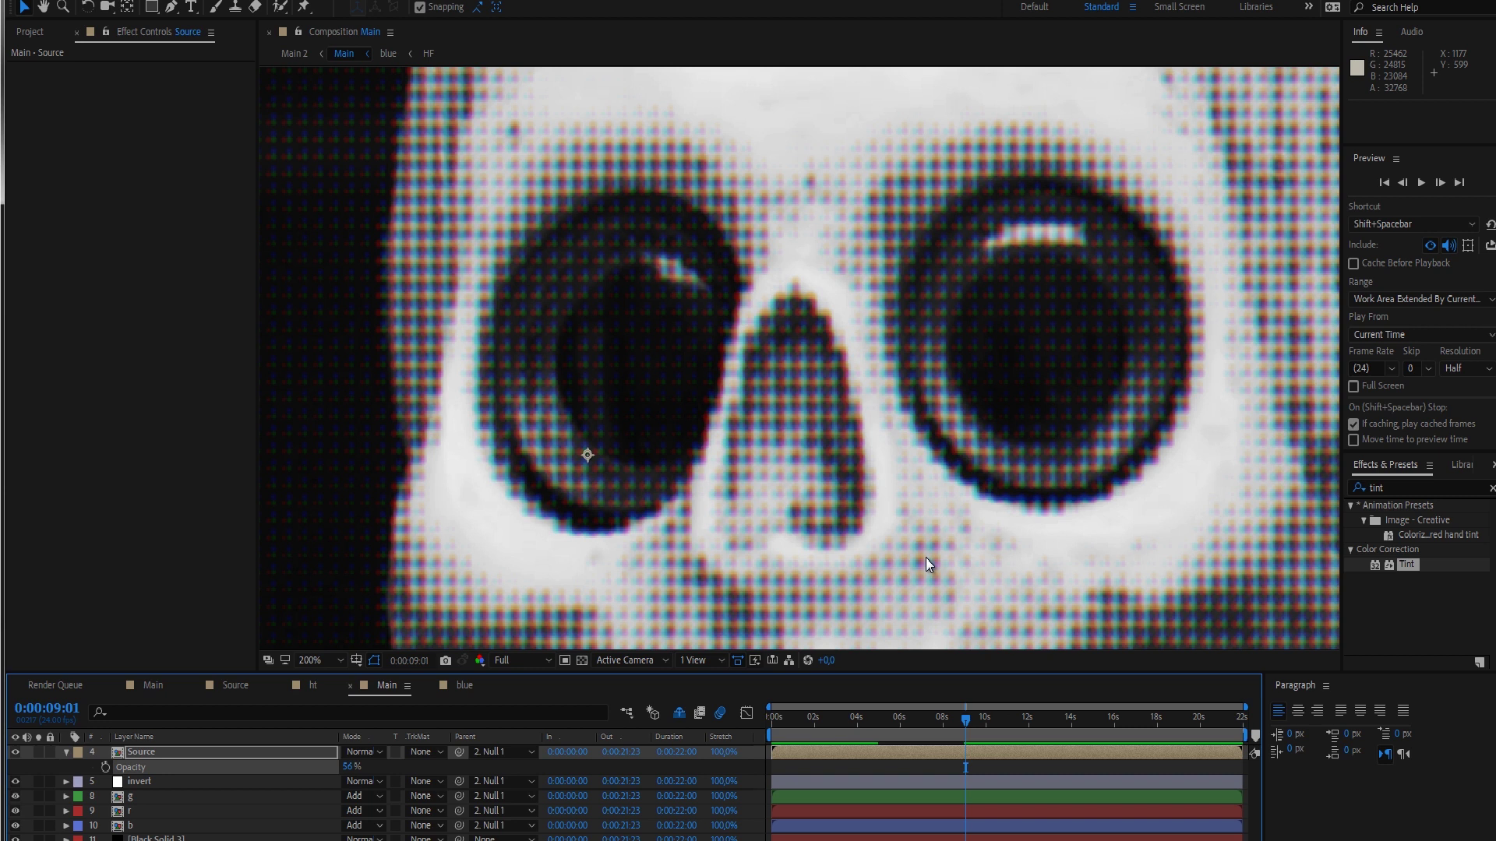
left_click(66, 754)
key("comma")
key("comma")
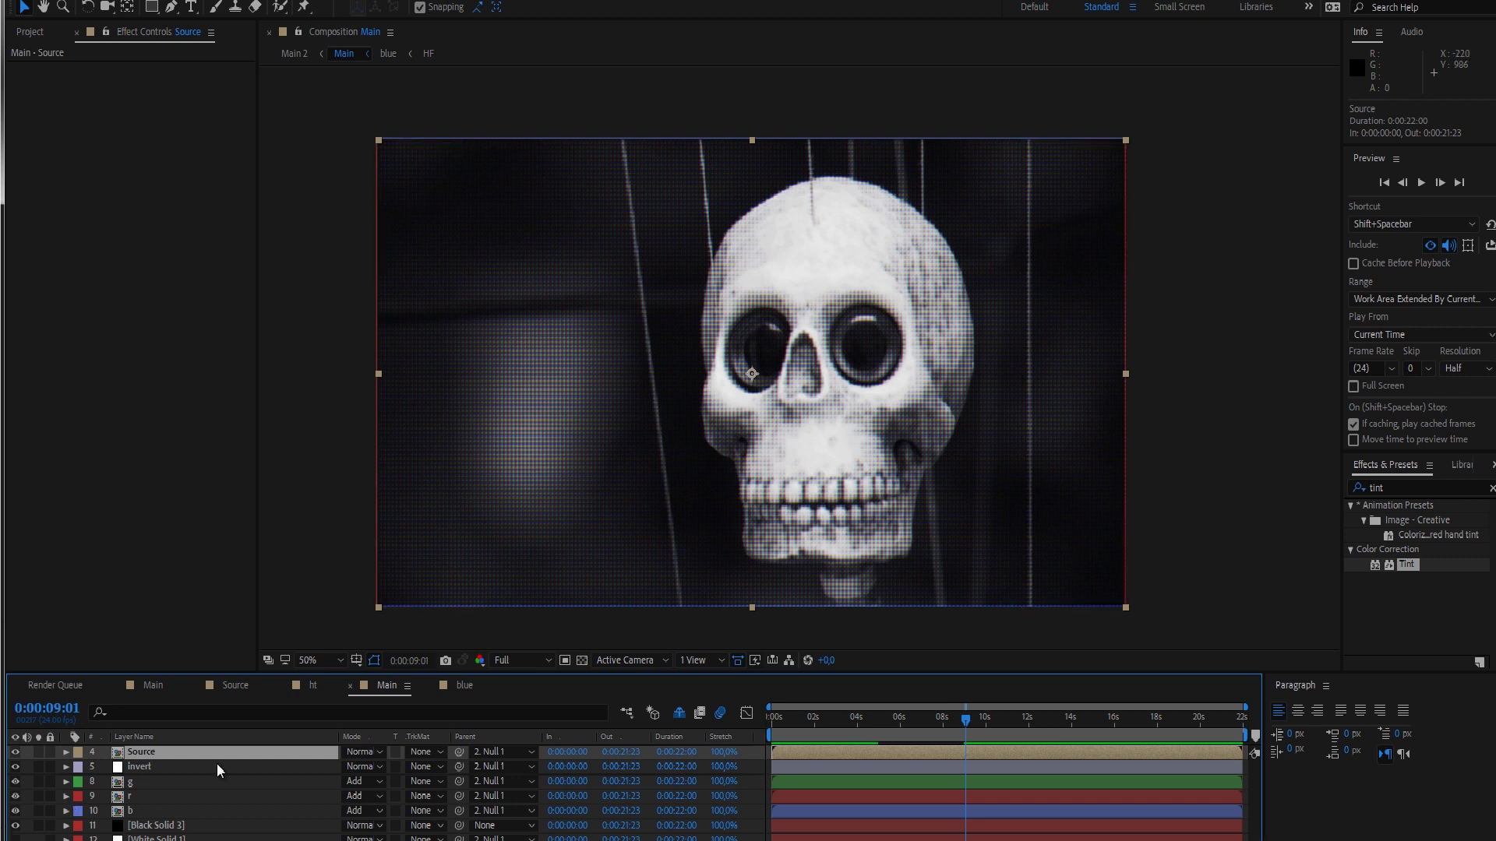
- In the HF comp, show the Flomotion text and both White Solid 2 gradient layers, and hide hf_skull.jpg
double_click(147, 752)
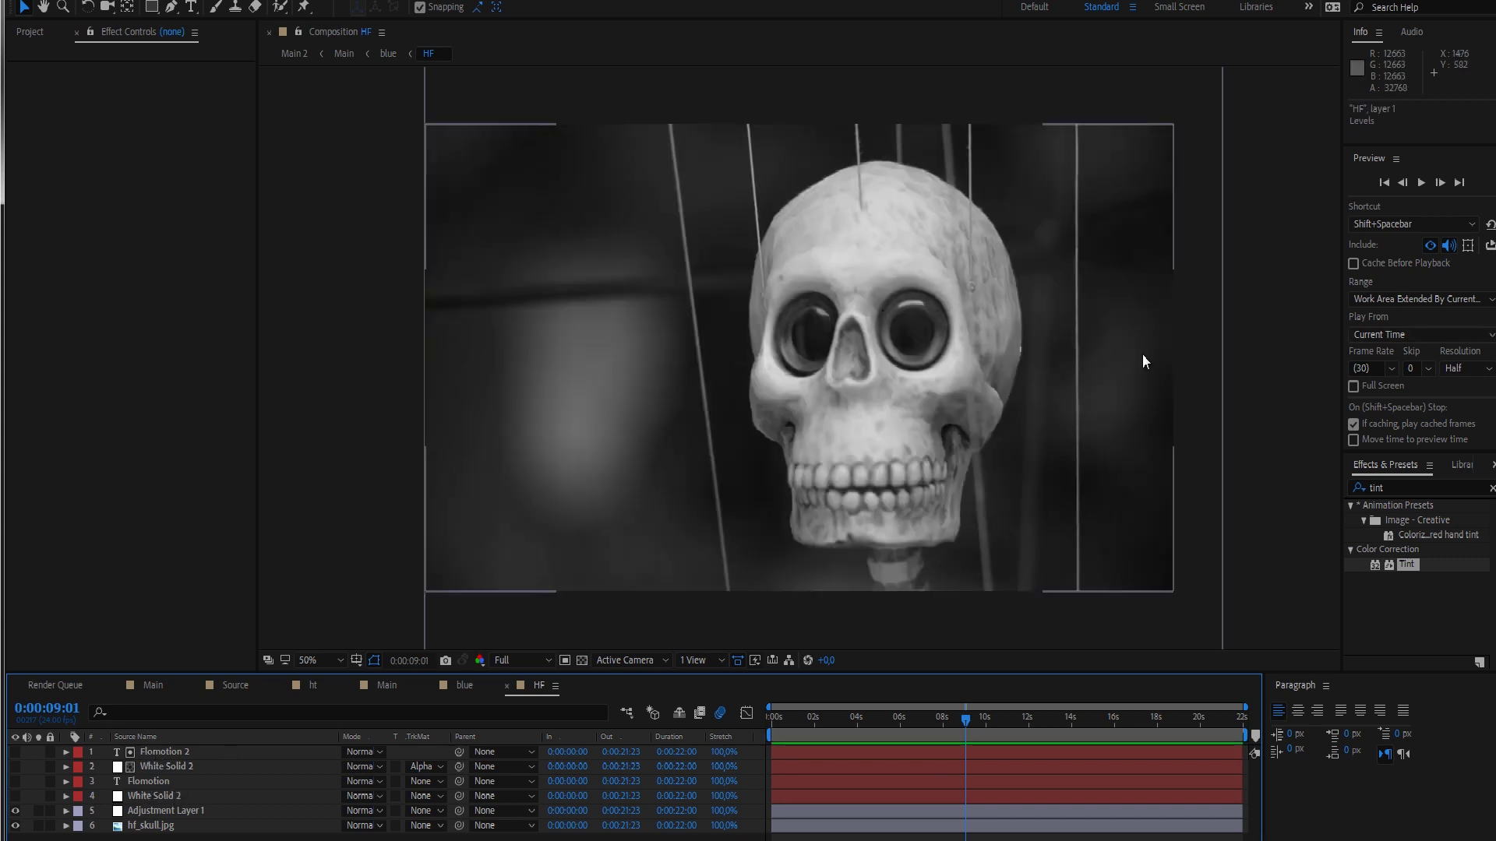
left_click(15, 781)
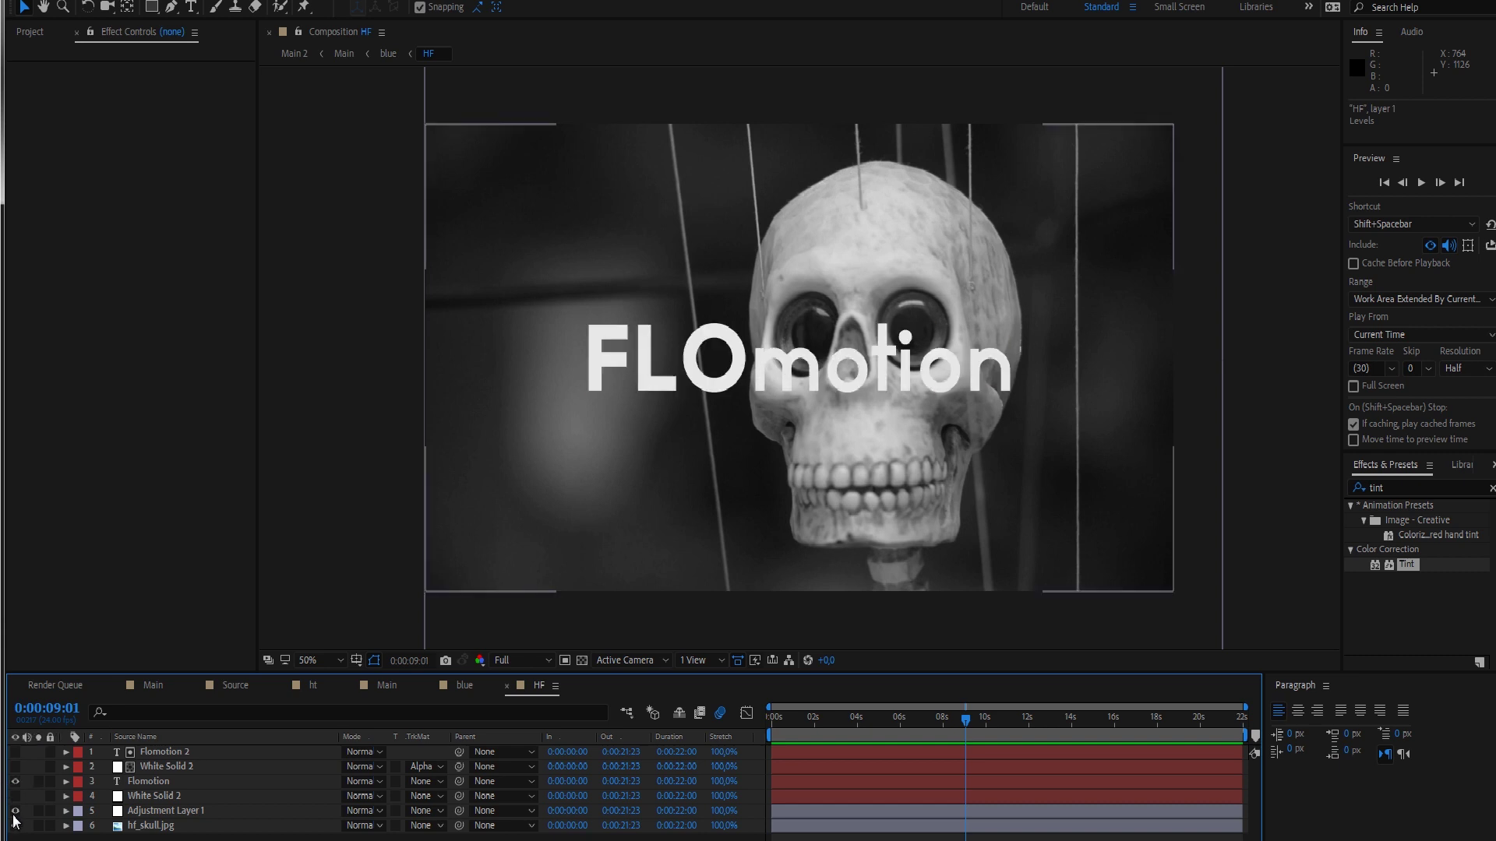
left_click(14, 826)
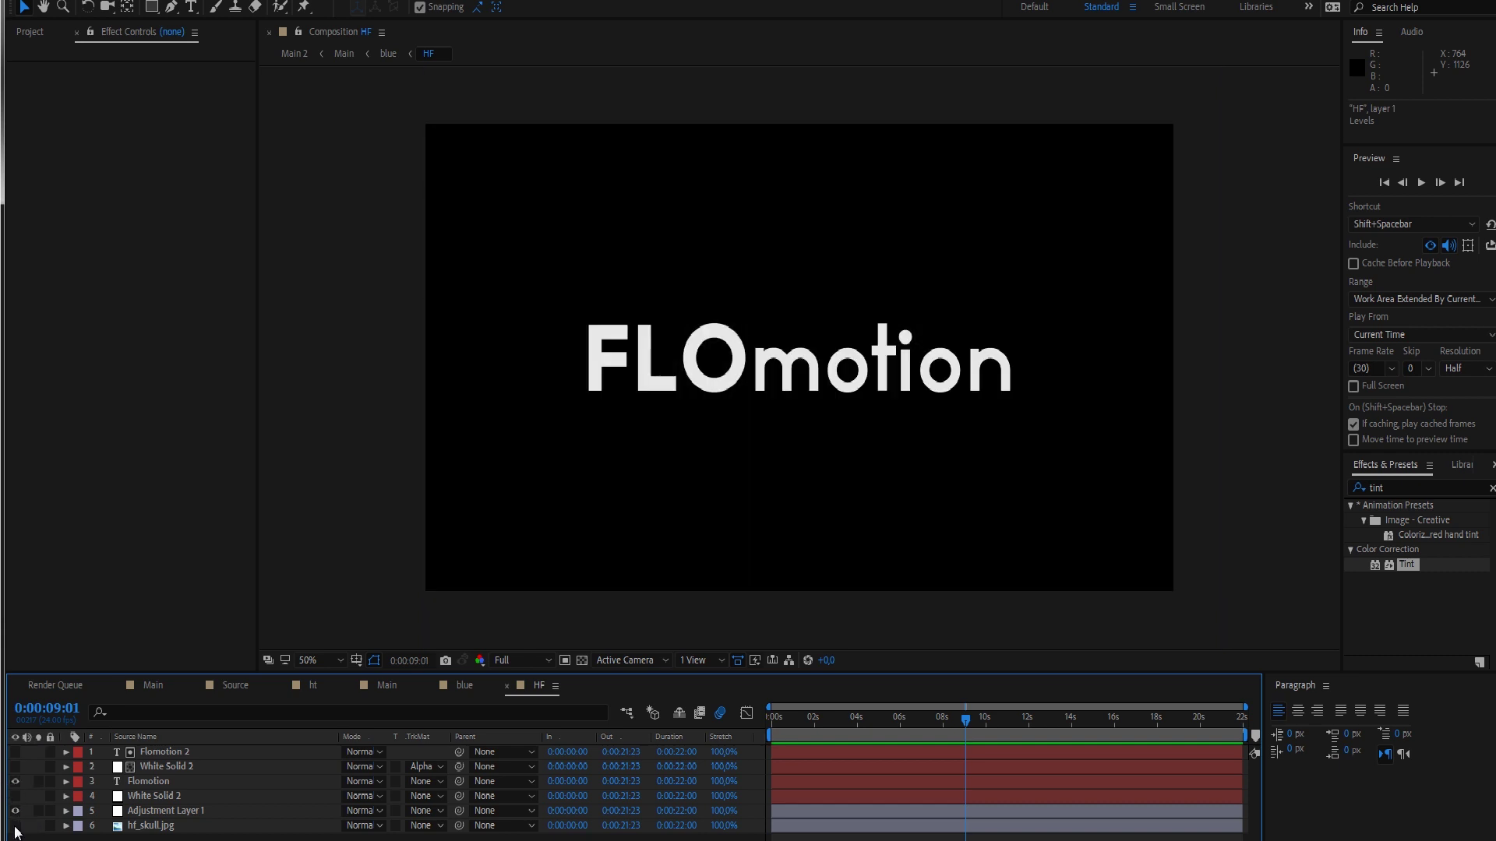
left_click(150, 795)
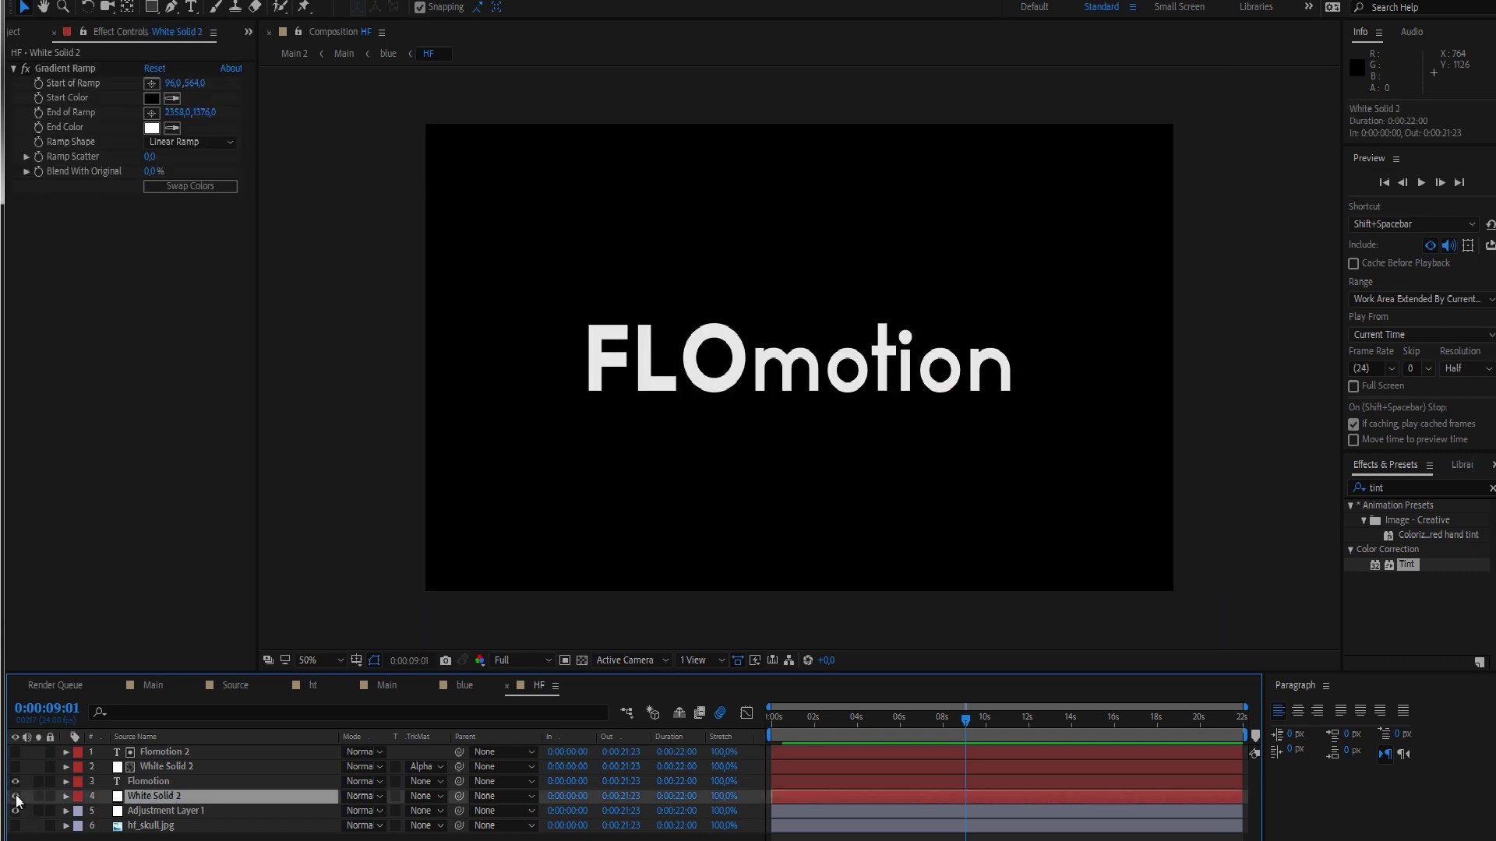
left_click(15, 796)
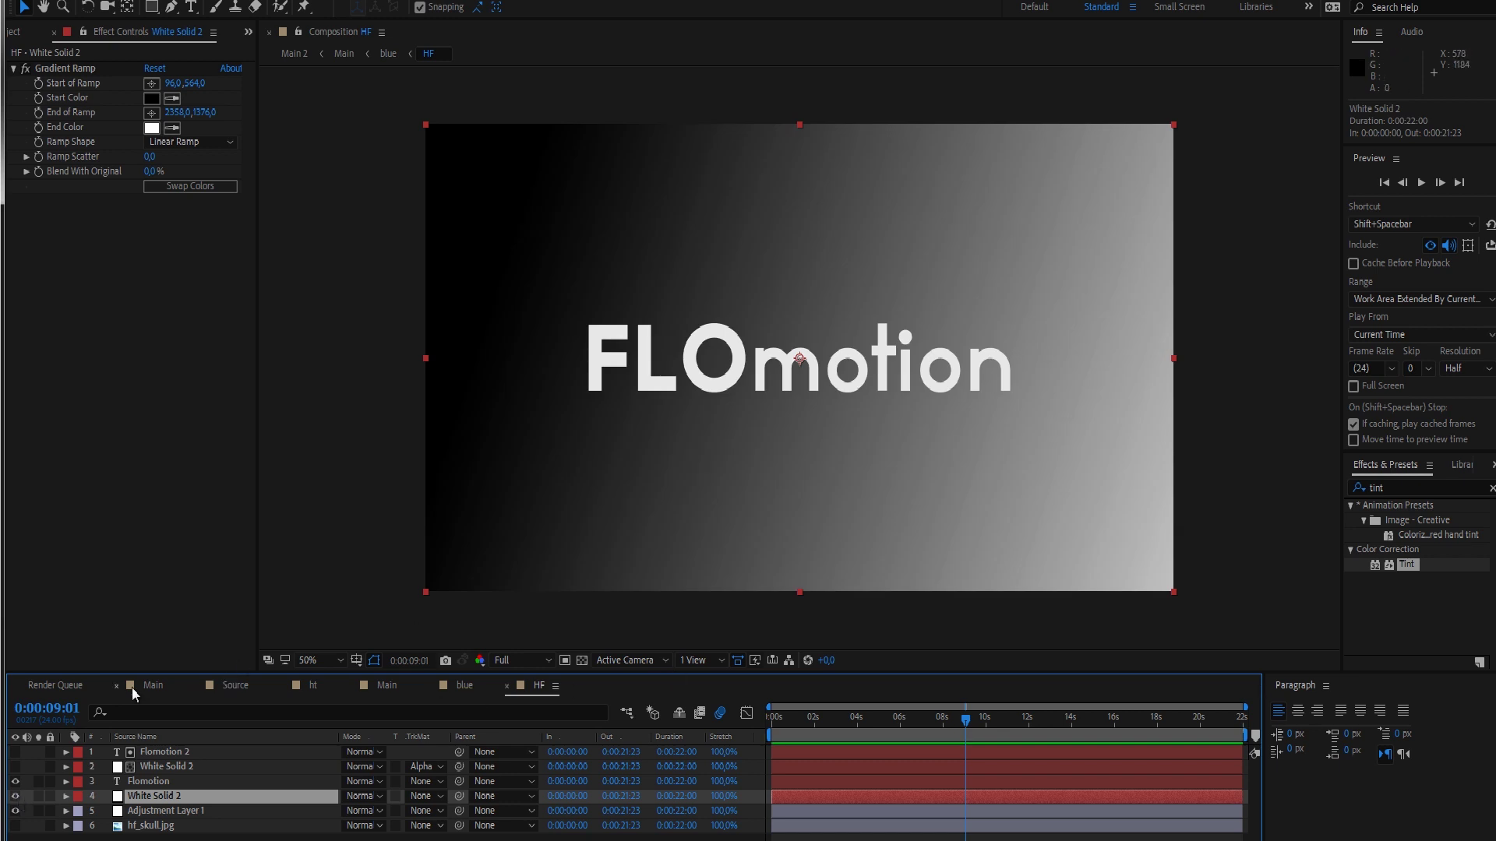
left_click(16, 767)
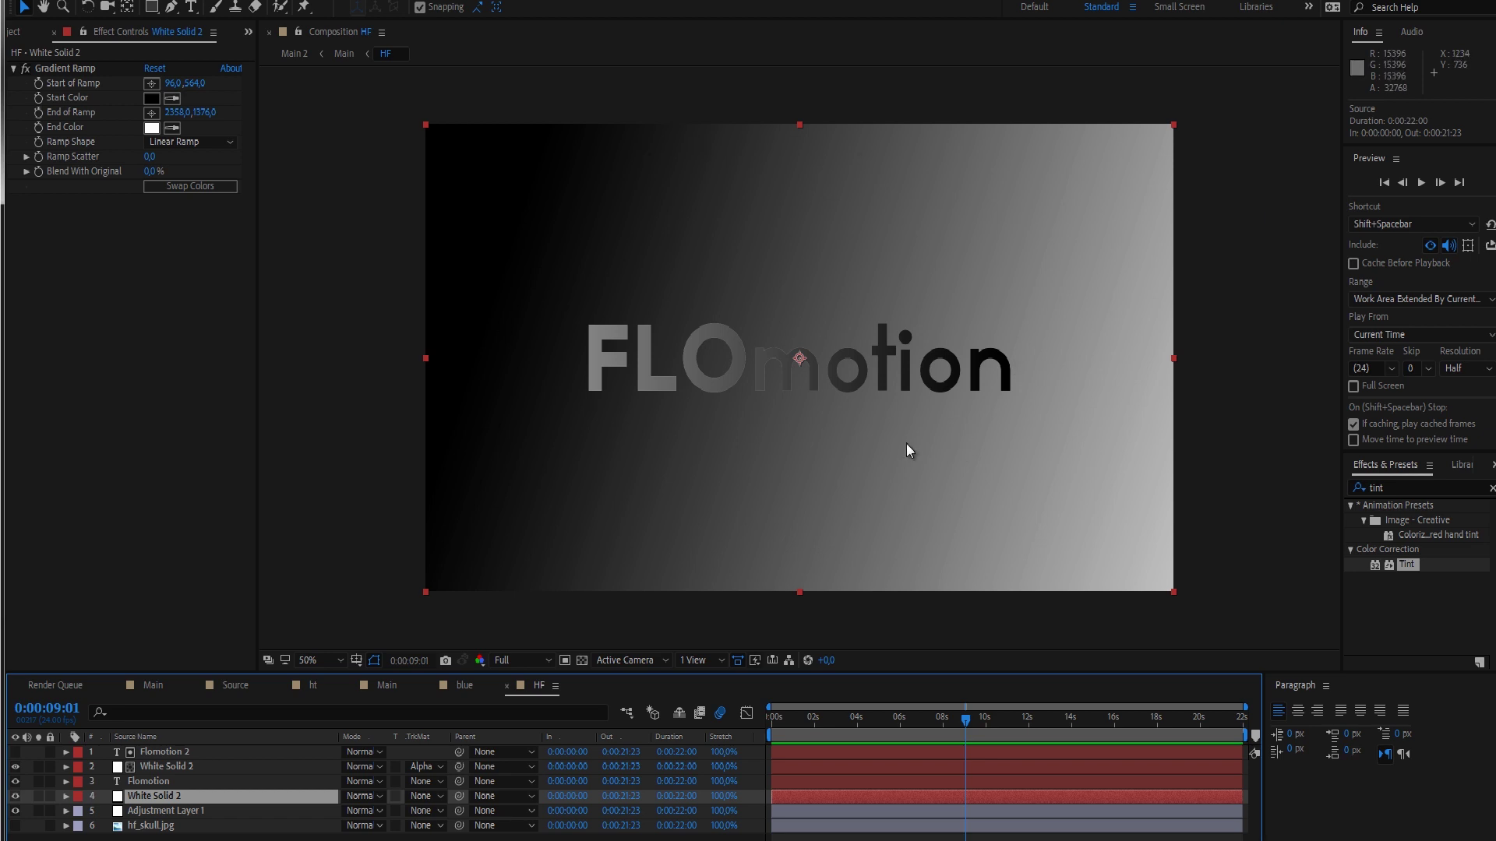
left_click(146, 687)
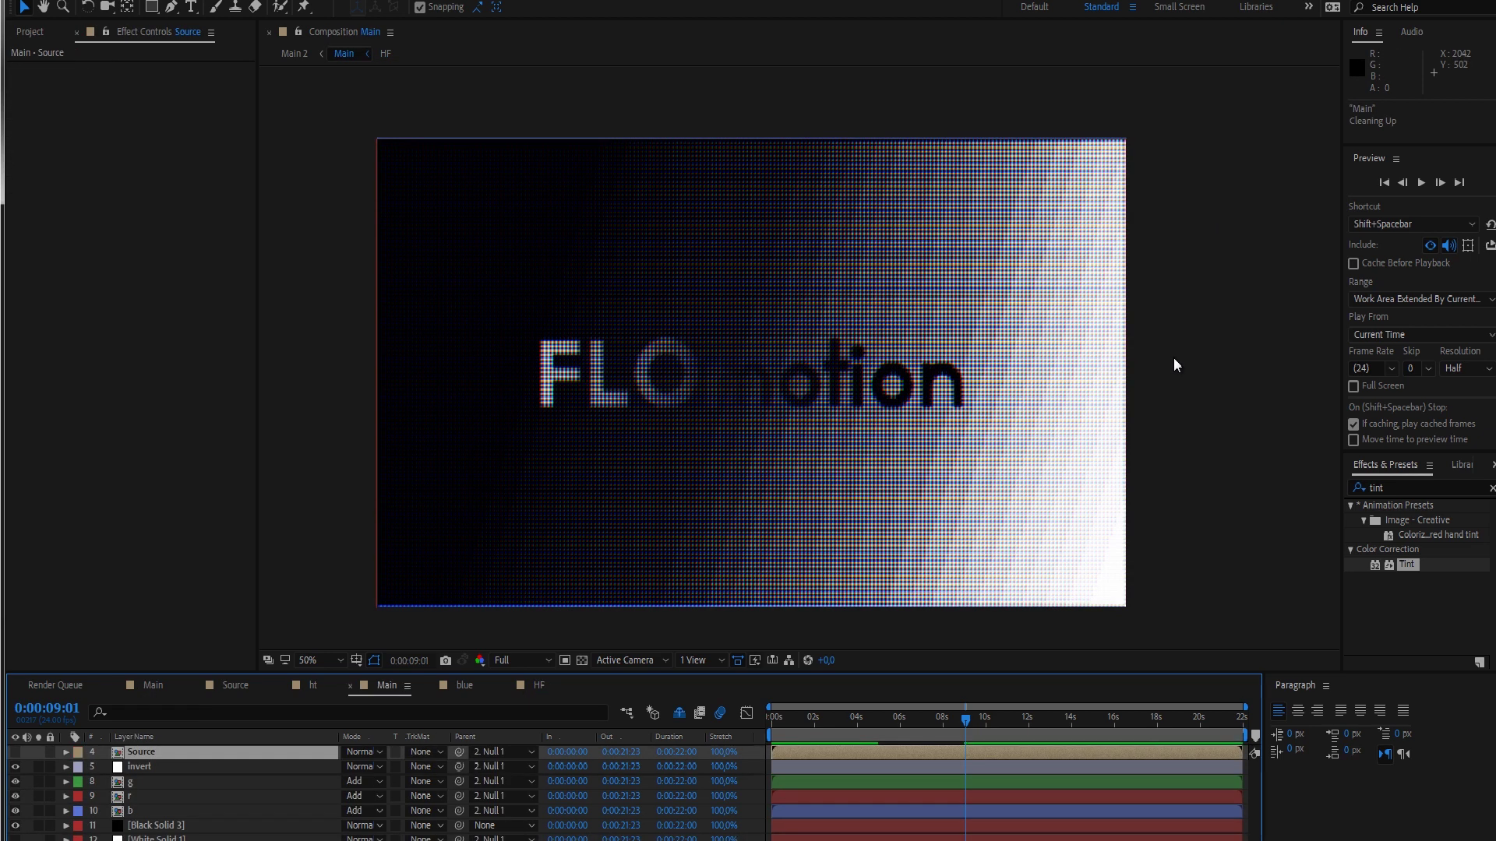
scroll(1175, 372, "up", 2)
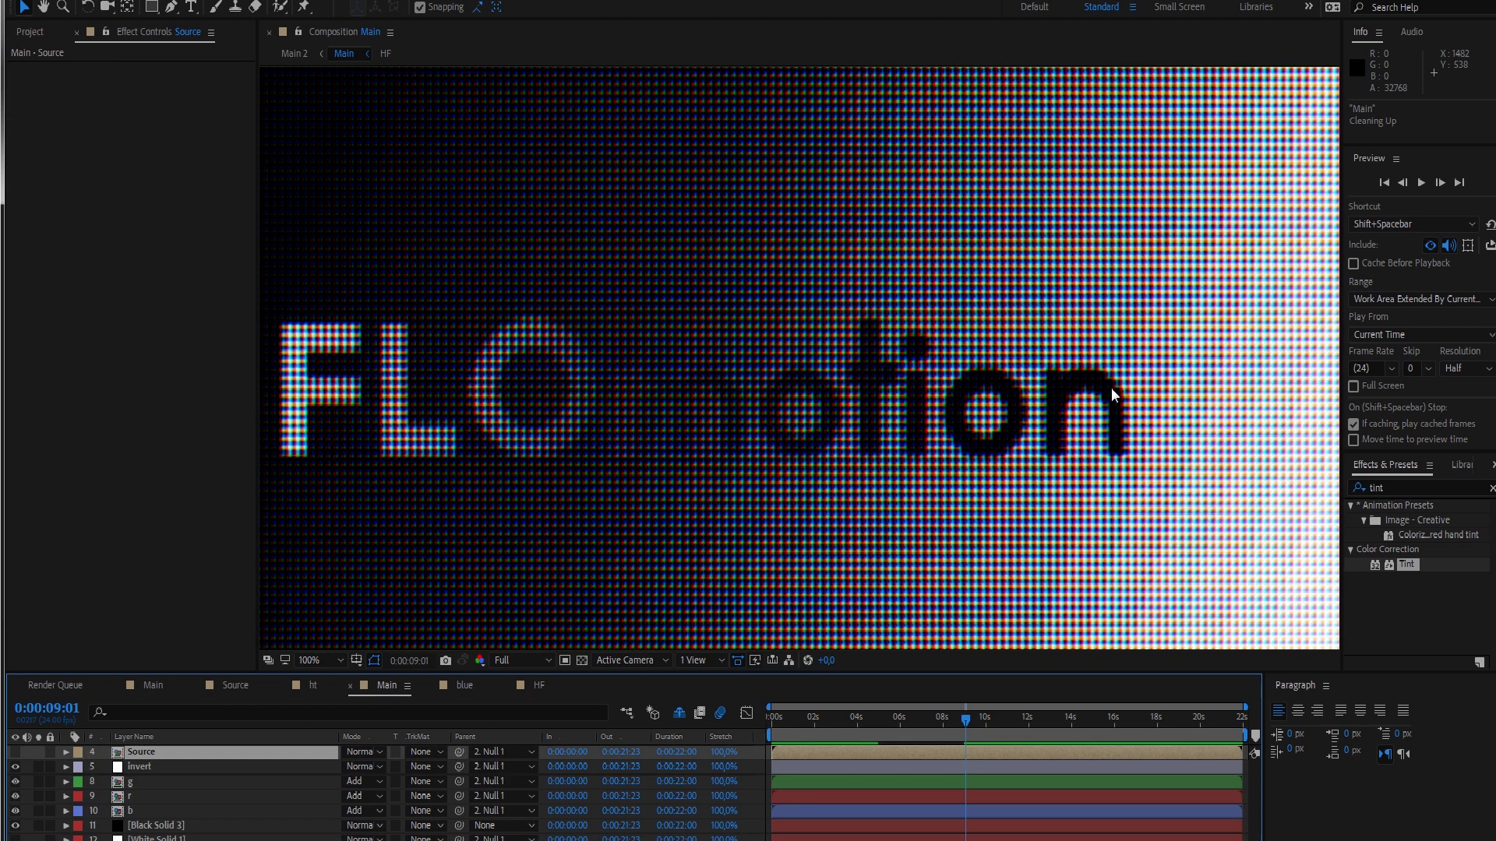
scroll(959, 391, "up", 2)
scroll(798, 438, "up", 1)
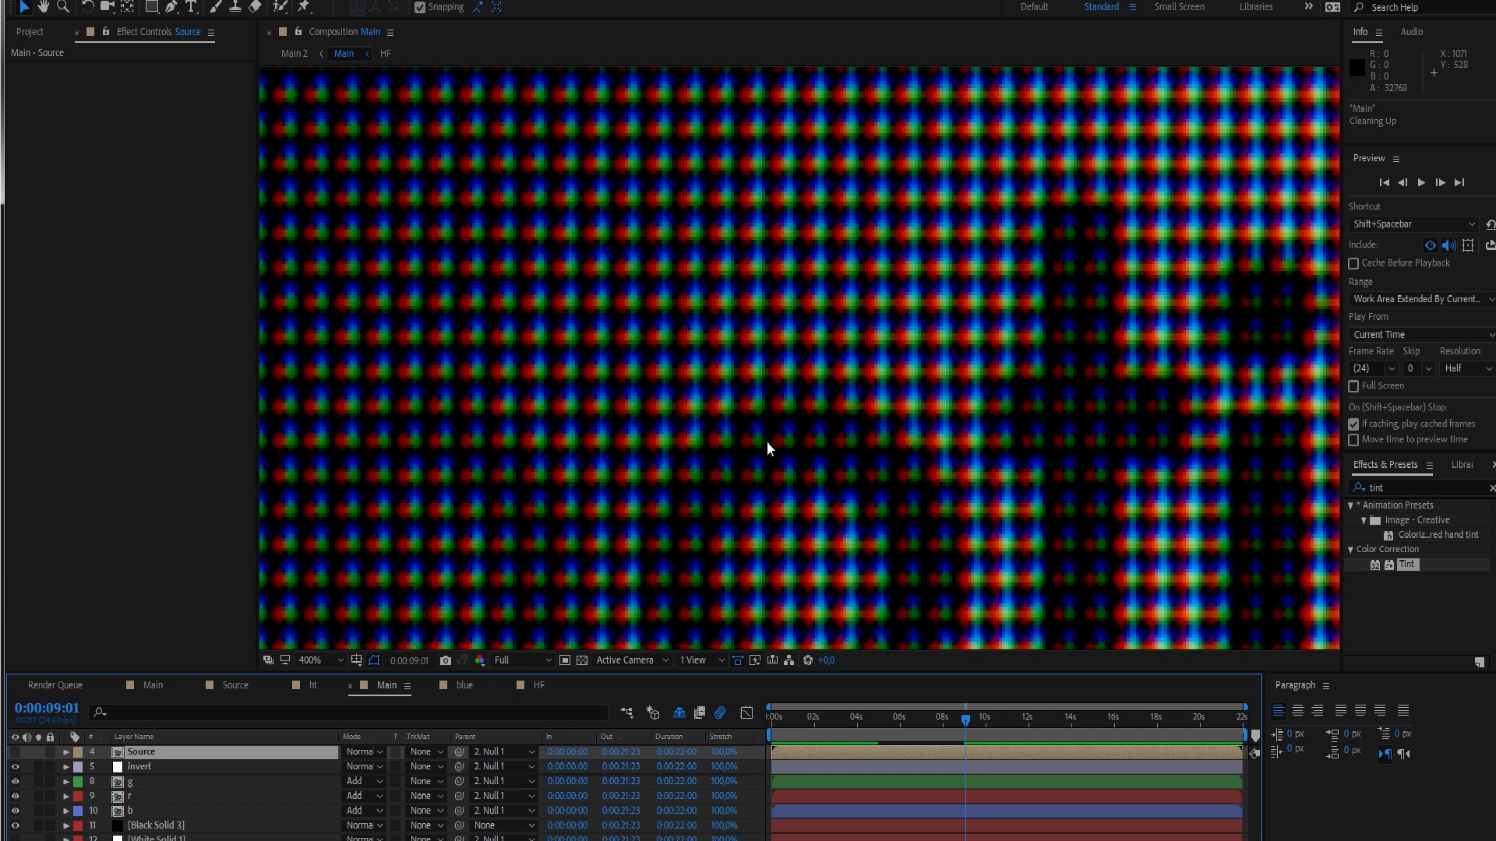
key("h")
left_click_drag(634, 457, 952, 300)
key("v")
scroll(952, 304, "down", 1)
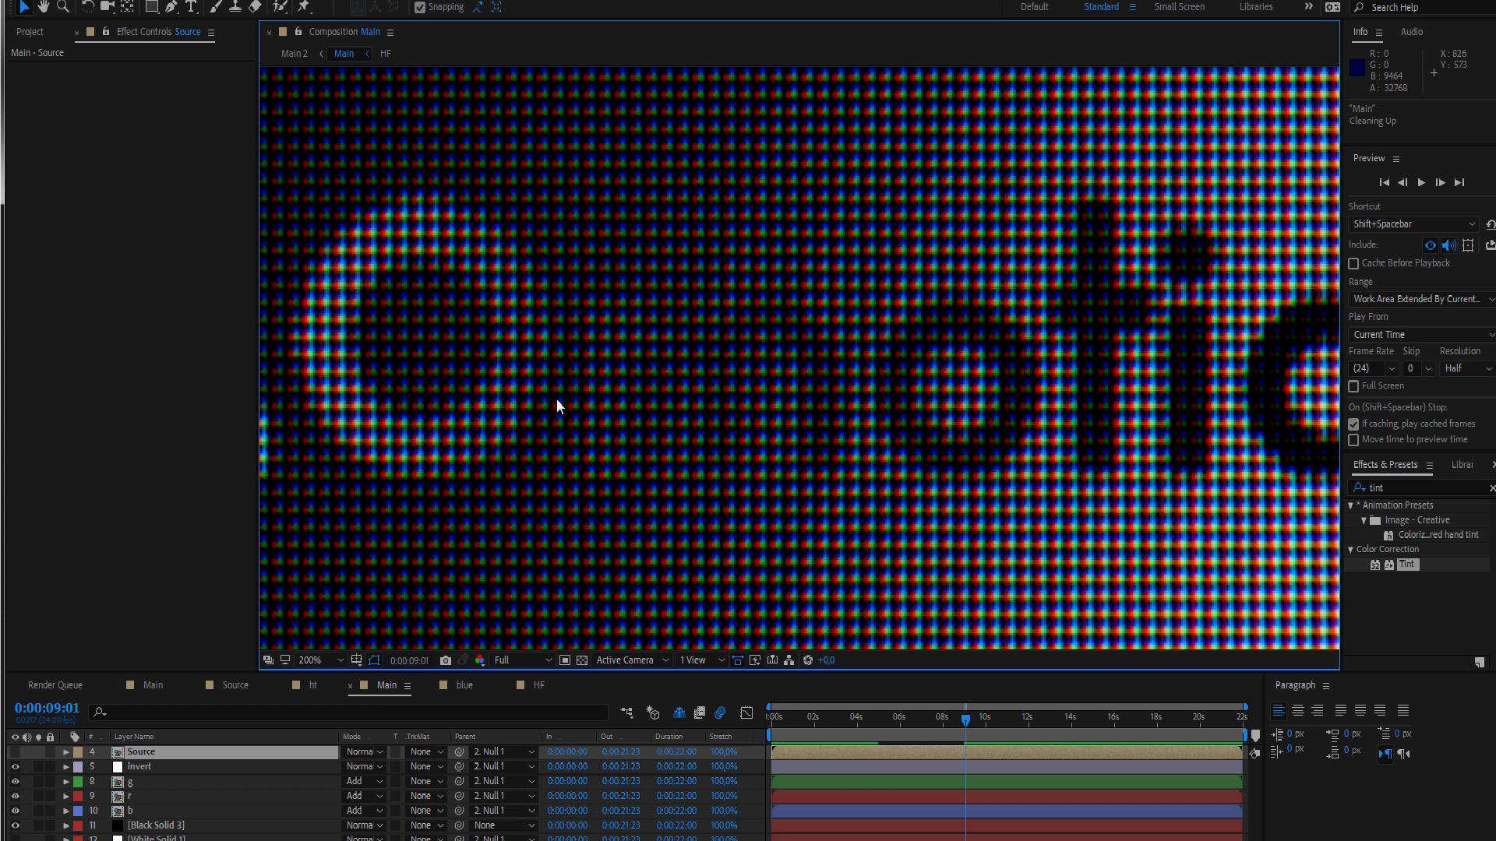
key("h")
left_click_drag(568, 428, 927, 444)
key("v")
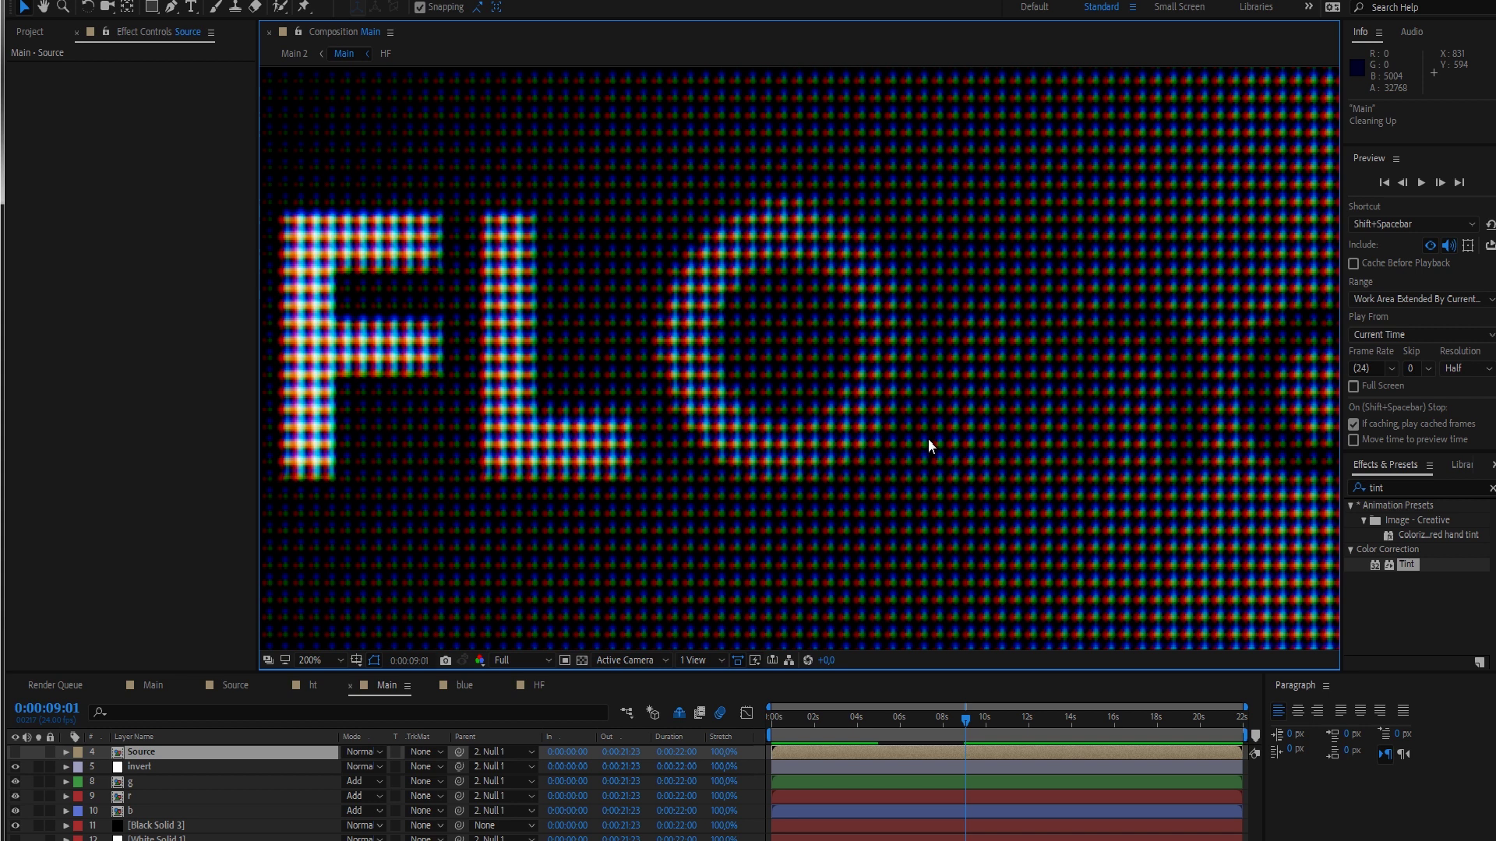
key("comma")
key("comma")
key("comma")
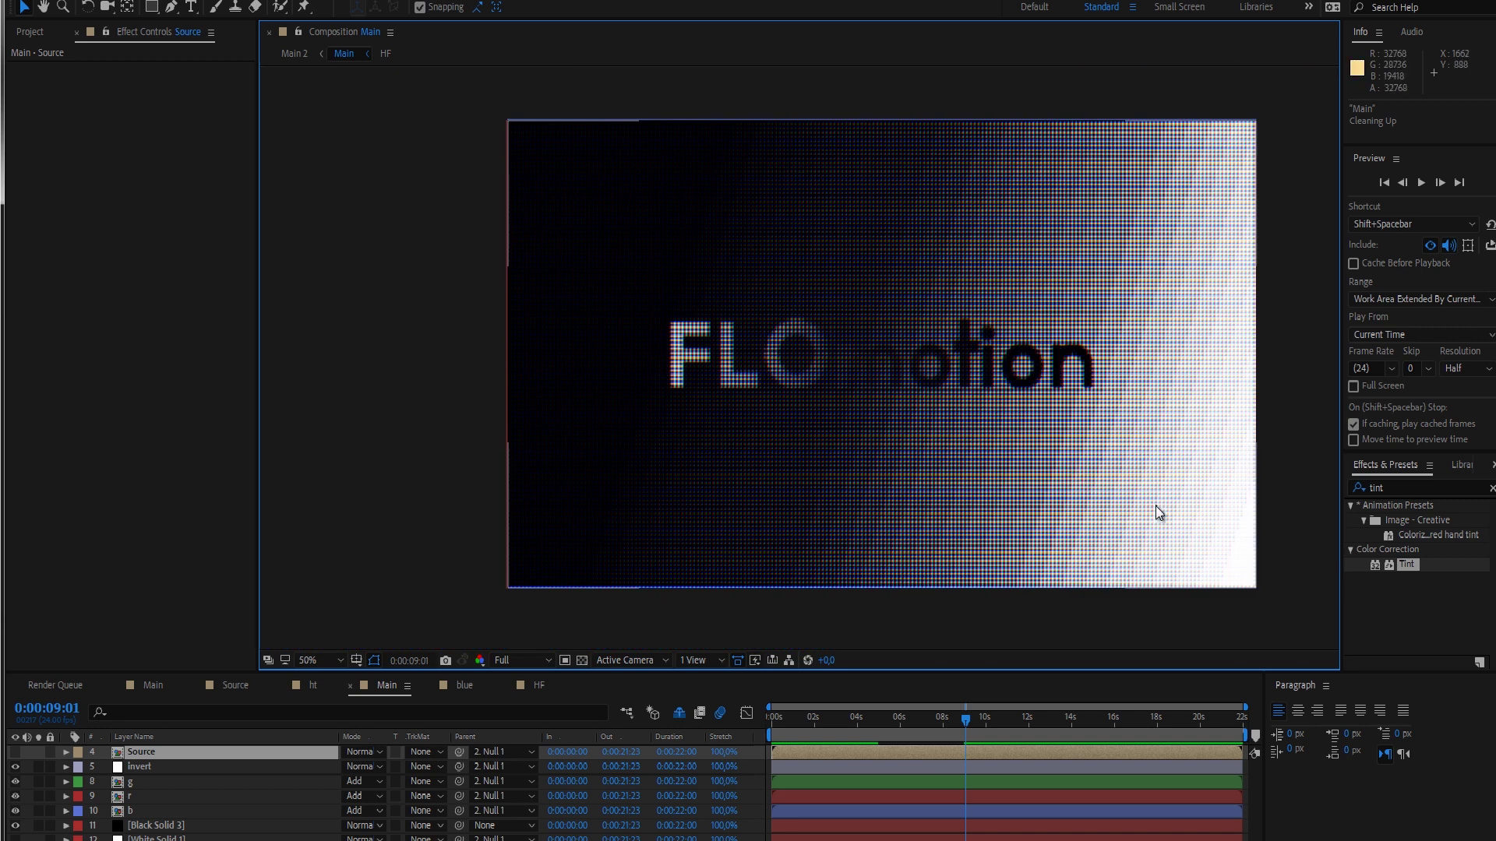
key("period")
key("period")
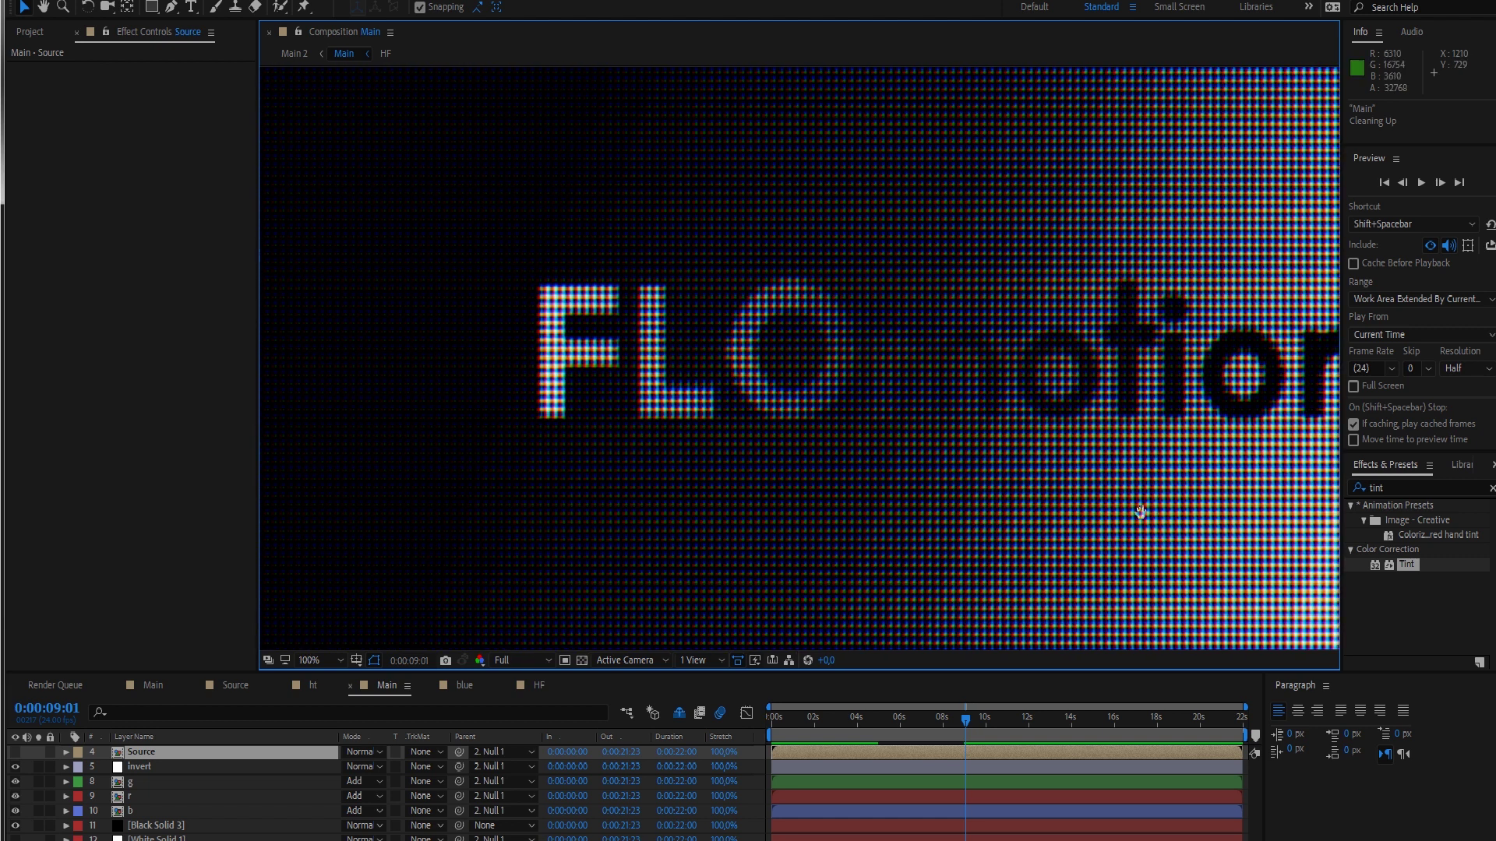
scroll(888, 510, "up", 1)
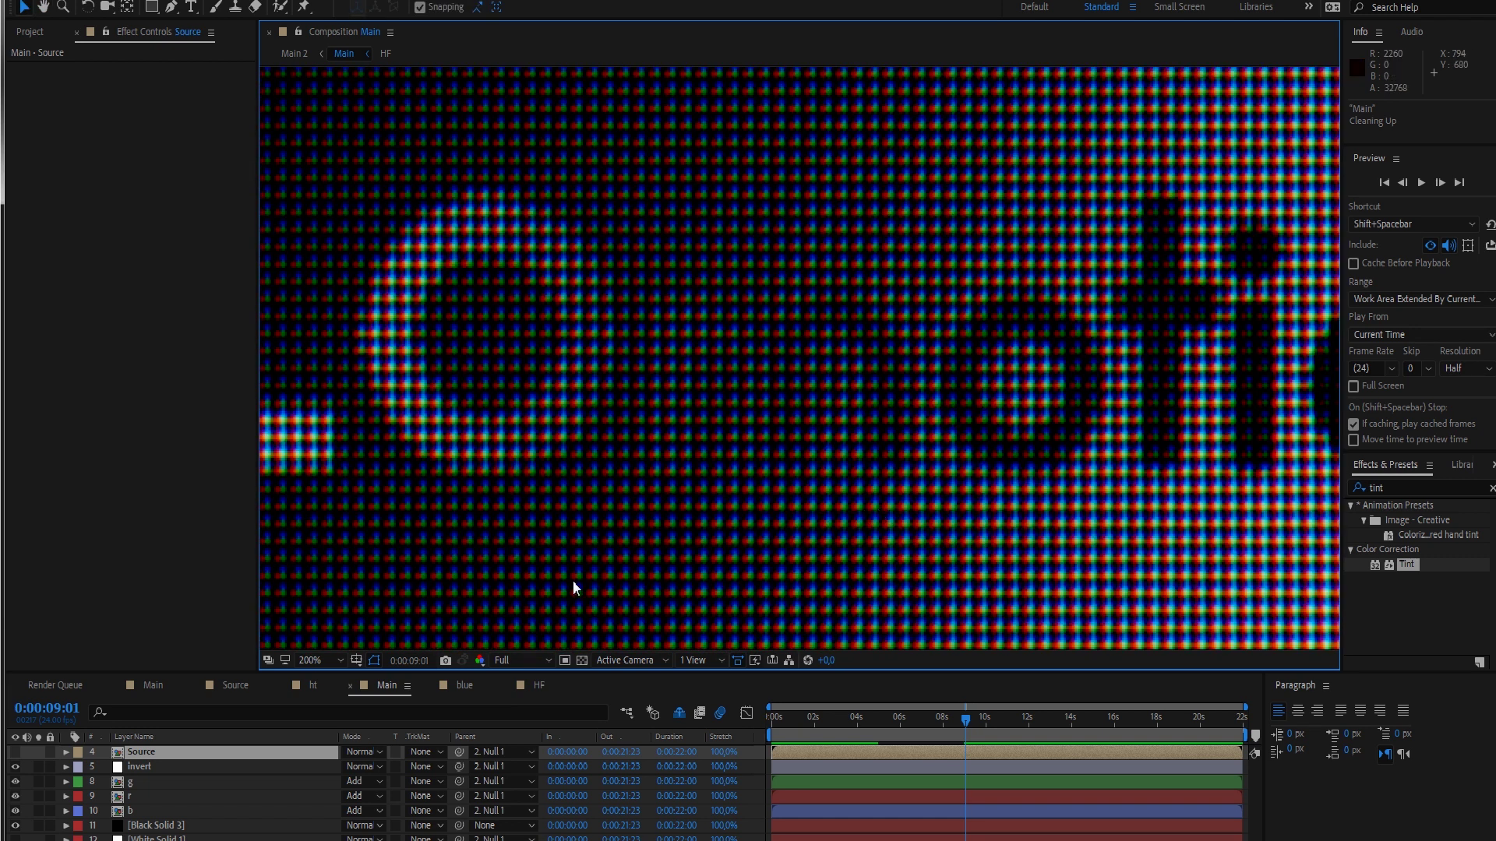
left_click(291, 282)
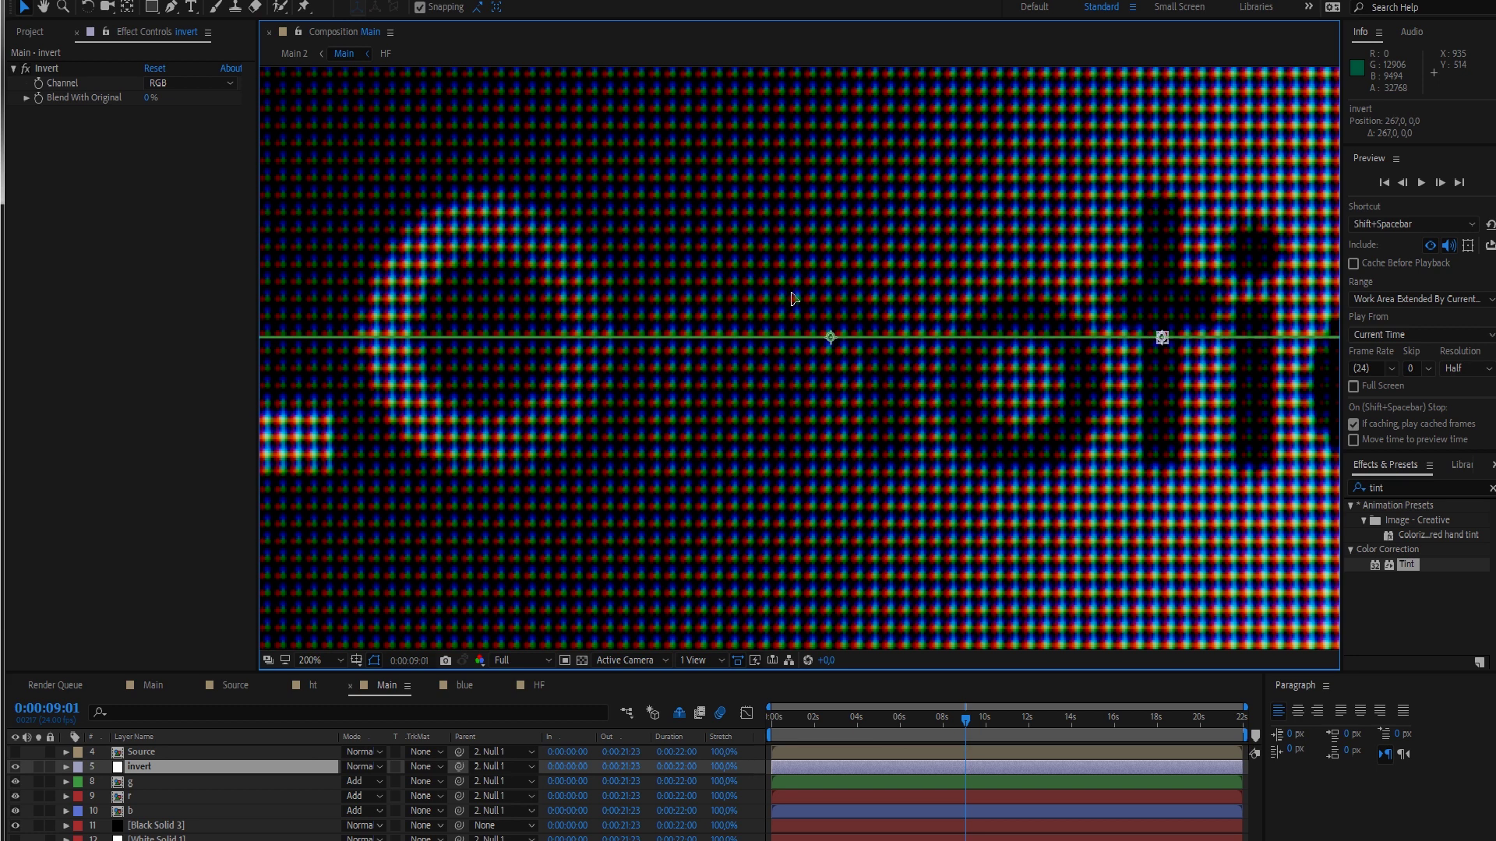